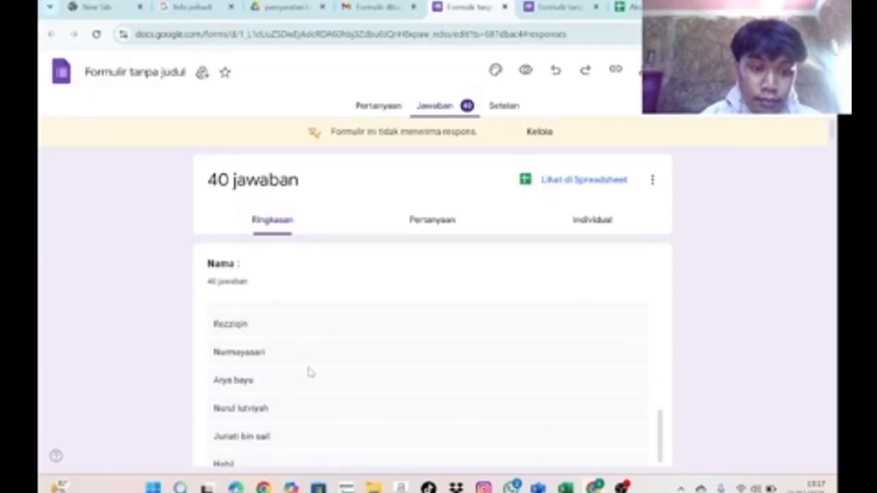
Review the Nama answers in the summary, then in the per-question view of the form responses
{"action": "scroll", "coordinate": [342, 415], "scroll_direction": "down", "scroll_amount": 5}
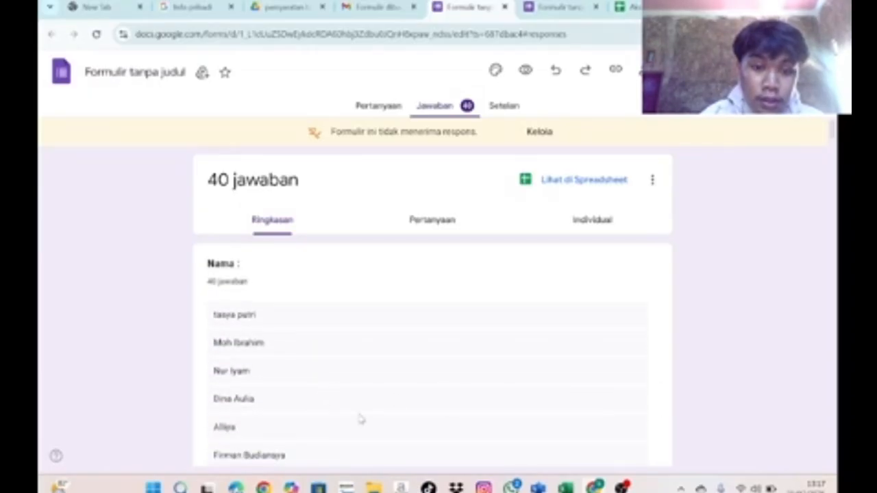
{"action": "left_click", "coordinate": [433, 224]}
{"action": "scroll", "coordinate": [435, 225], "scroll_direction": "down", "scroll_amount": 1}
{"action": "scroll", "coordinate": [435, 224], "scroll_direction": "down", "scroll_amount": 5}
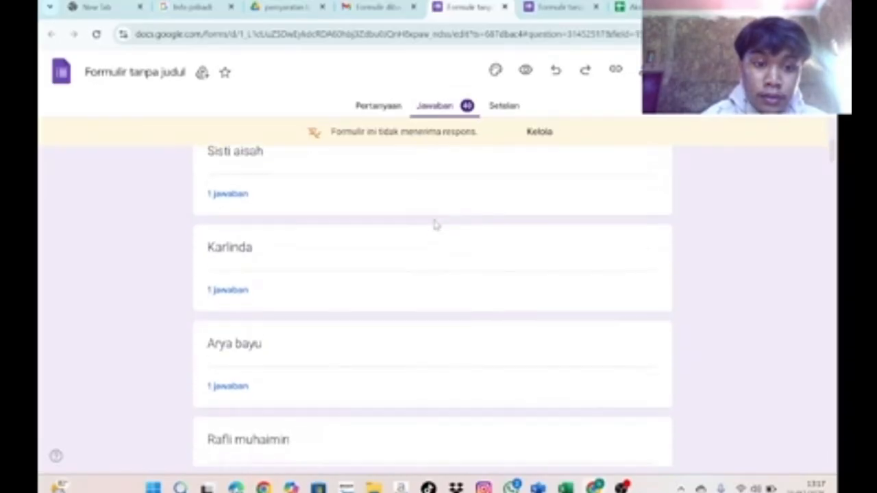
{"action": "scroll", "coordinate": [434, 225], "scroll_direction": "up", "scroll_amount": 4}
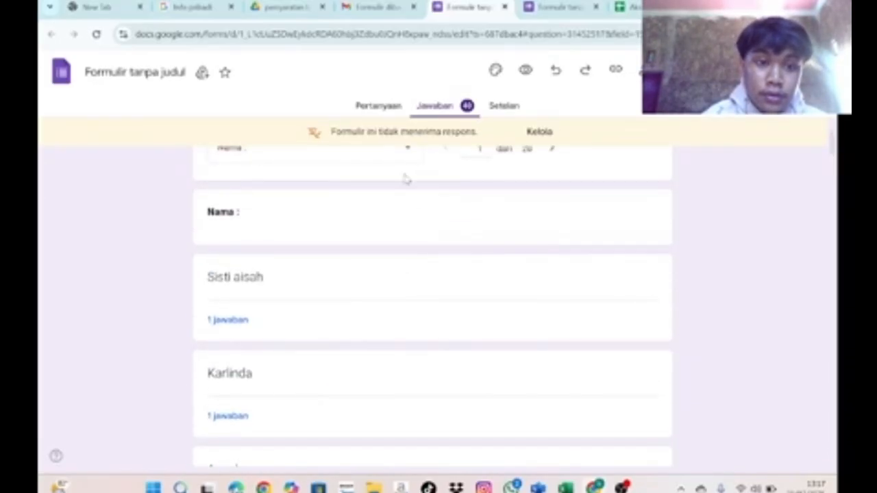
{"action": "scroll", "coordinate": [402, 175], "scroll_direction": "up", "scroll_amount": 2}
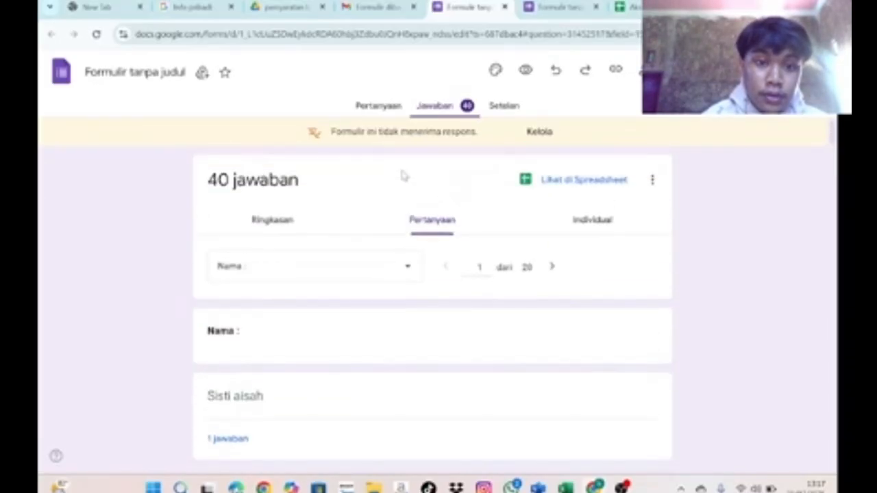
Return to the response summary (Ringkasan) and look through the Nama and NIM answer lists
{"action": "left_click", "coordinate": [281, 219]}
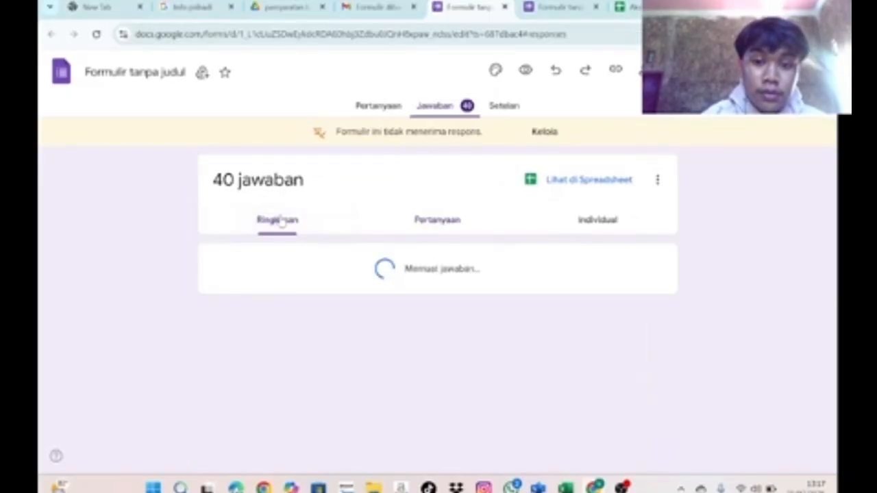
{"action": "scroll", "coordinate": [410, 343], "scroll_direction": "down", "scroll_amount": 8}
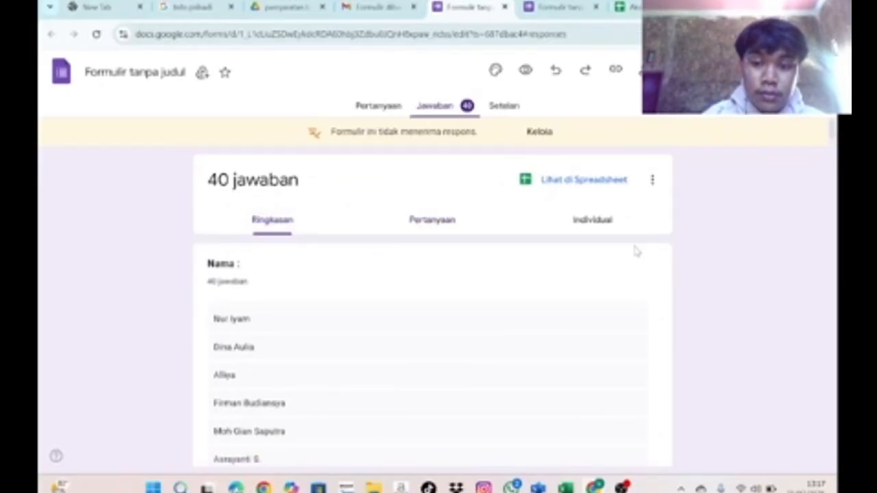
{"action": "scroll", "coordinate": [635, 251], "scroll_direction": "down", "scroll_amount": 3}
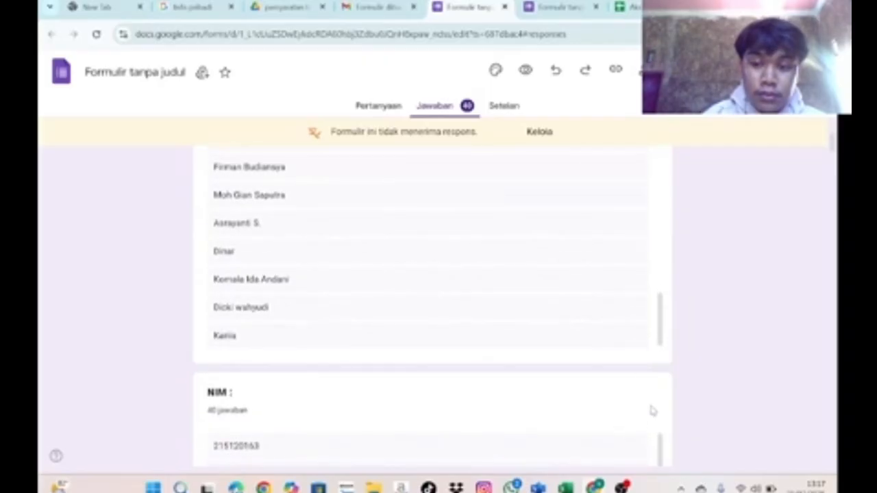
{"action": "scroll", "coordinate": [651, 411], "scroll_direction": "down", "scroll_amount": 5}
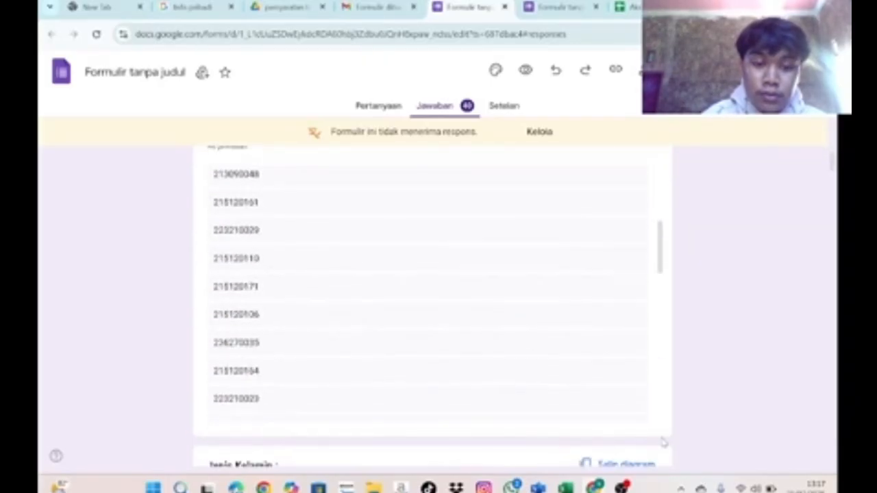
{"action": "right_click", "coordinate": [667, 452]}
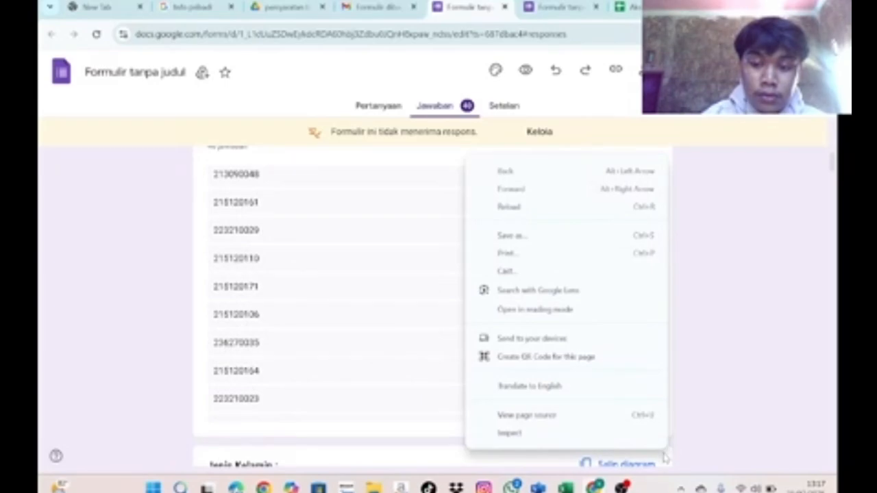
{"action": "left_click", "coordinate": [665, 457]}
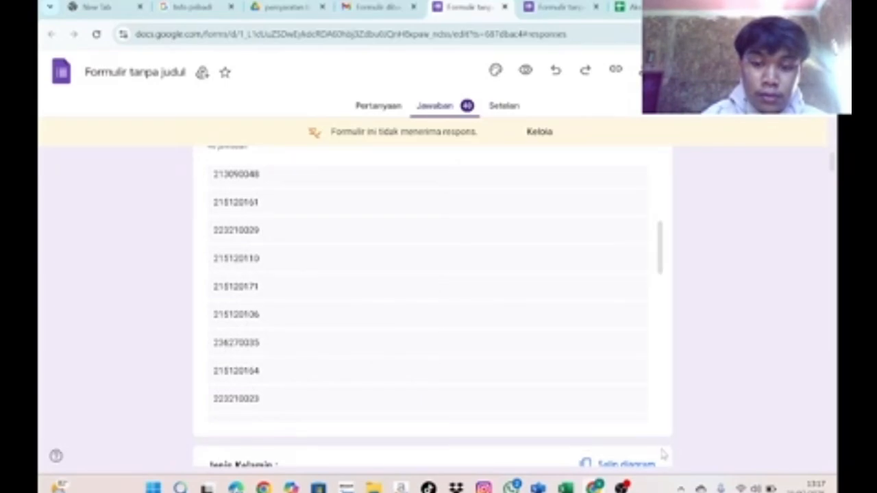
{"action": "mouse_move", "coordinate": [663, 455]}
{"action": "left_mouse_down"}
{"action": "mouse_move", "coordinate": [667, 393]}
{"action": "mouse_move", "coordinate": [661, 470]}
{"action": "left_mouse_up"}
{"action": "right_click", "coordinate": [657, 464]}
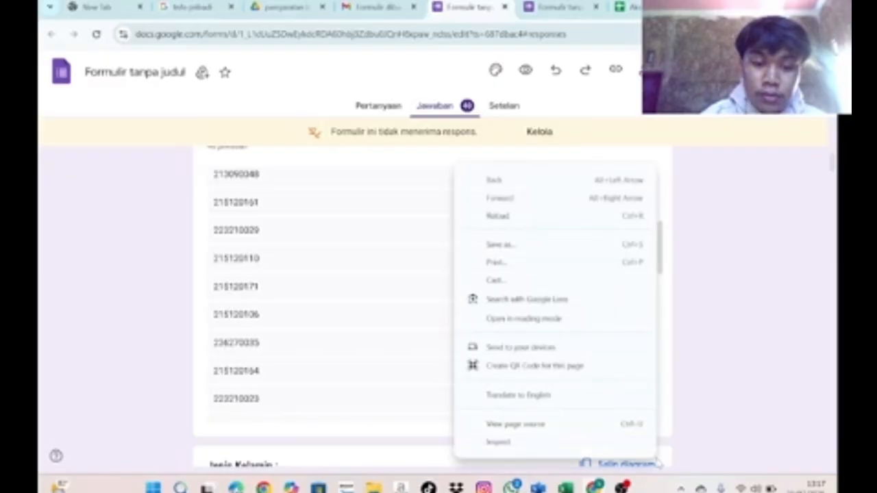
{"action": "left_click", "coordinate": [347, 457]}
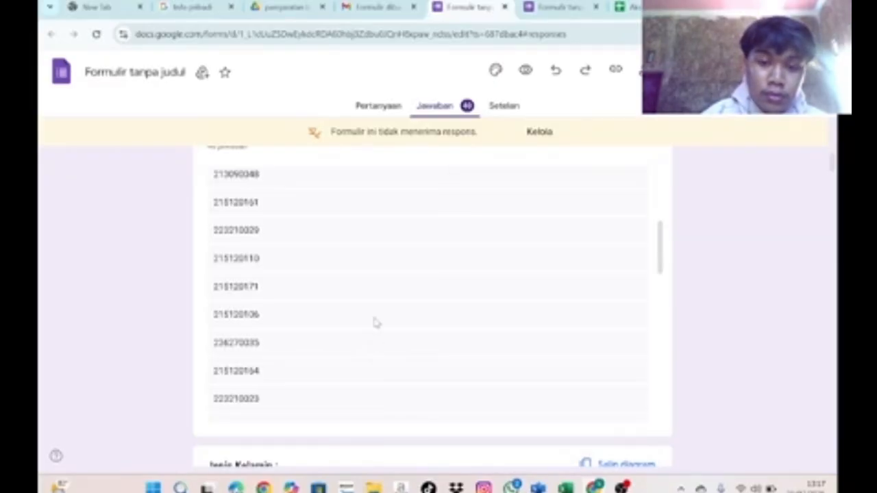
Find the Jenis Kelamin pie chart in the response summary and examine its male and female shares
{"action": "scroll", "coordinate": [374, 321], "scroll_direction": "down", "scroll_amount": 10}
{"action": "scroll", "coordinate": [376, 323], "scroll_direction": "down", "scroll_amount": 3}
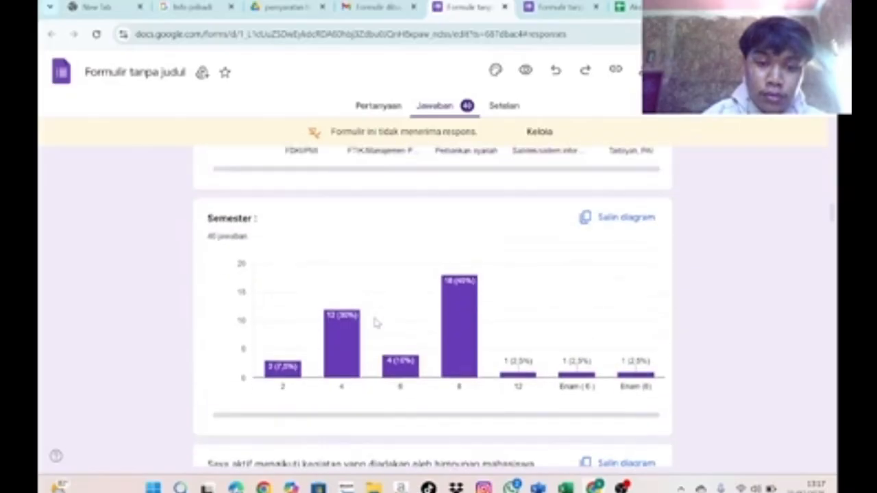
{"action": "scroll", "coordinate": [376, 322], "scroll_direction": "up", "scroll_amount": 8}
{"action": "scroll", "coordinate": [376, 323], "scroll_direction": "down", "scroll_amount": 1}
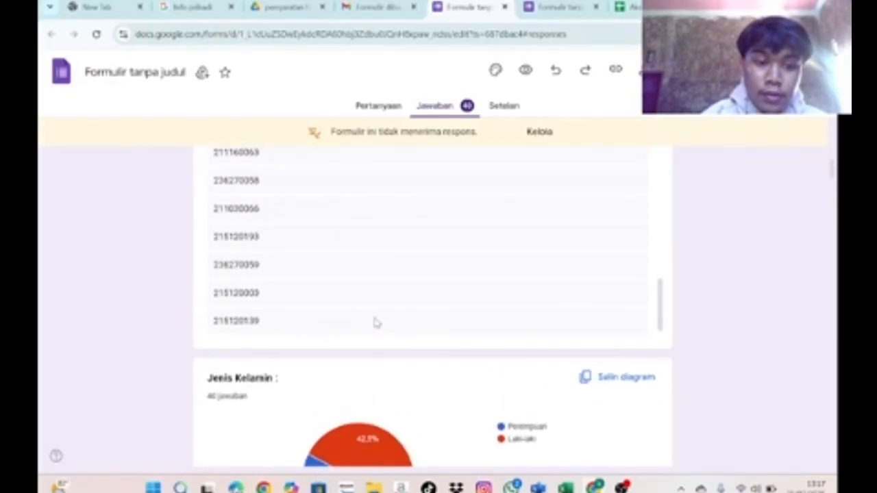
{"action": "scroll", "coordinate": [397, 399], "scroll_direction": "down", "scroll_amount": 2}
{"action": "scroll", "coordinate": [395, 400], "scroll_direction": "down", "scroll_amount": 1}
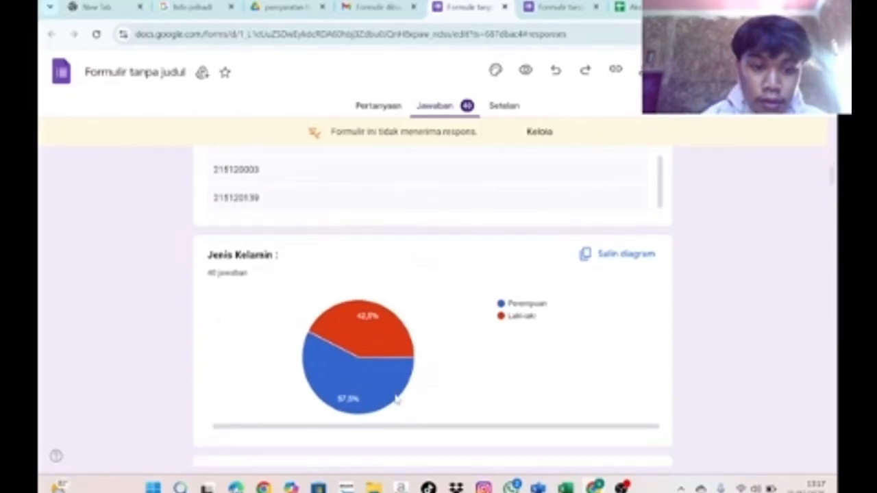
{"action": "mouse_move", "coordinate": [395, 371]}
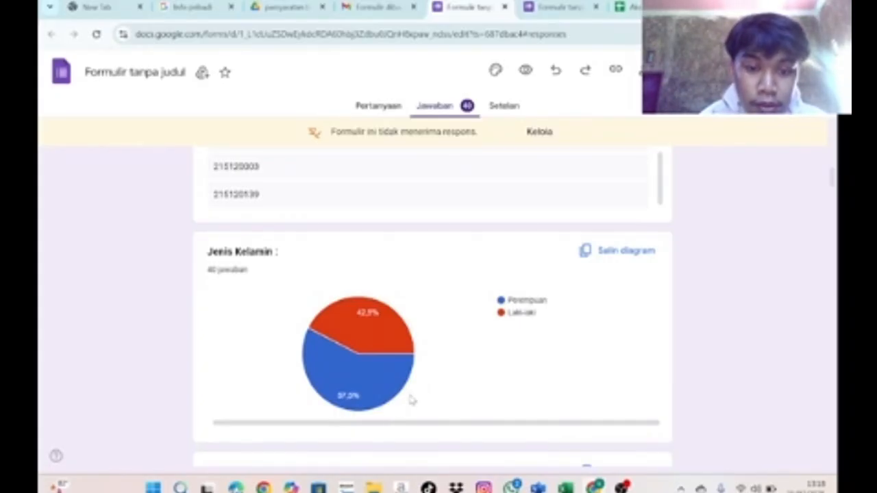
{"action": "mouse_move", "coordinate": [388, 344]}
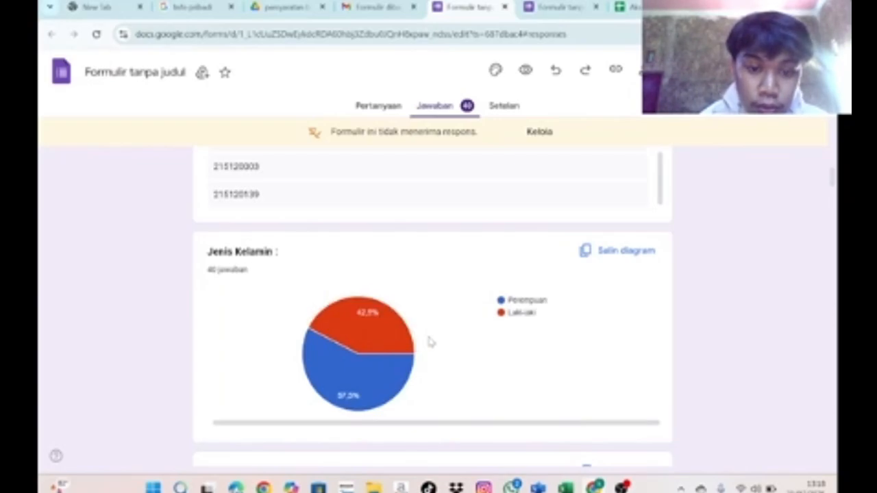
Examine the Fakultas / Program Studi bar chart, including the full name of the truncated Ekonomi dan bisnis category
{"action": "scroll", "coordinate": [430, 341], "scroll_direction": "down", "scroll_amount": 2}
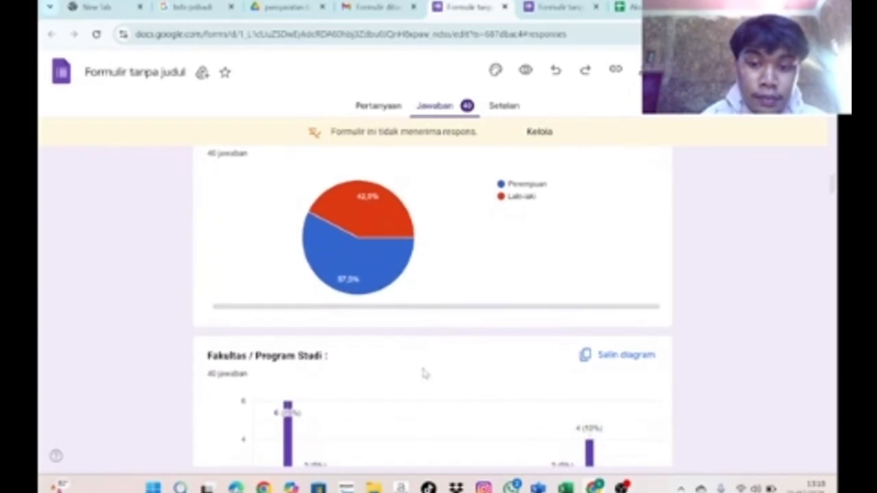
{"action": "scroll", "coordinate": [421, 370], "scroll_direction": "down", "scroll_amount": 2}
{"action": "scroll", "coordinate": [422, 372], "scroll_direction": "up", "scroll_amount": 1}
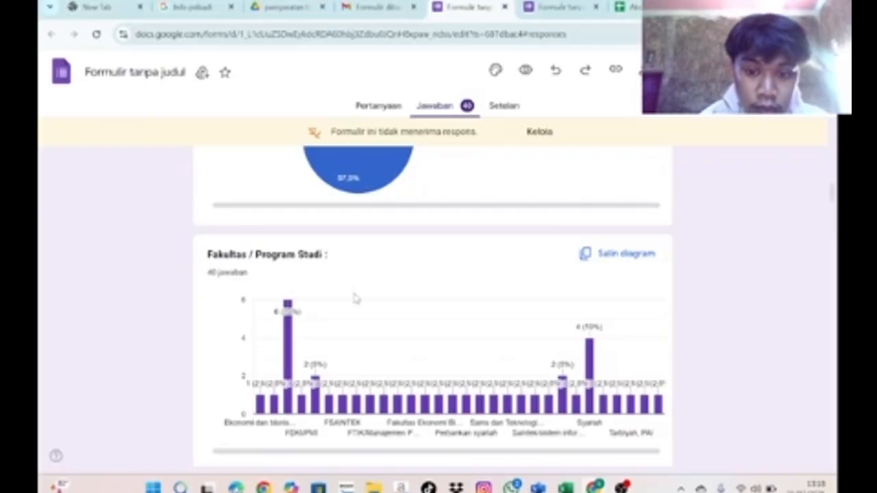
{"action": "scroll", "coordinate": [354, 295], "scroll_direction": "down", "scroll_amount": 1}
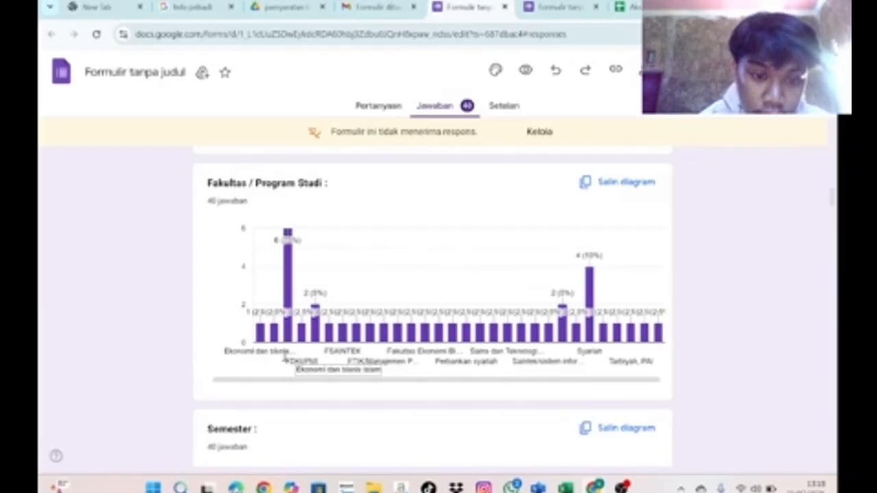
{"action": "mouse_move", "coordinate": [293, 351]}
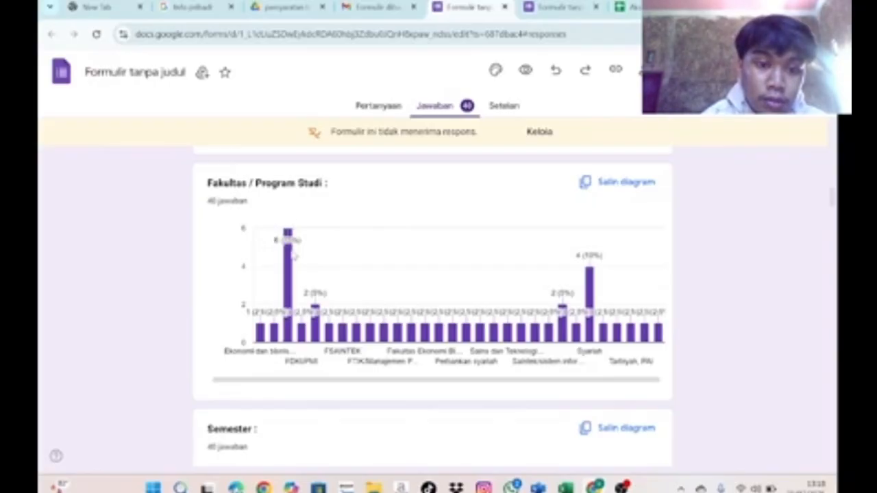
Examine the Semester bar chart, comparing how many respondents fall in each semester
{"action": "scroll", "coordinate": [305, 327], "scroll_direction": "down", "scroll_amount": 3}
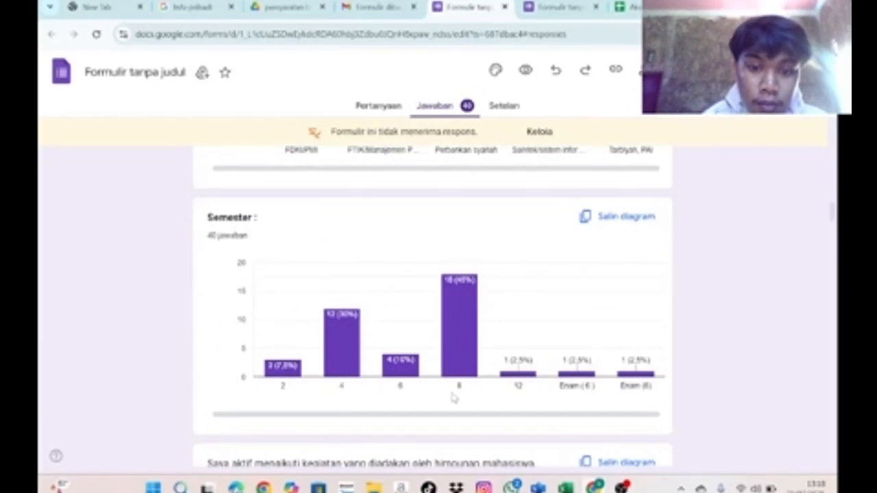
{"action": "mouse_move", "coordinate": [450, 310]}
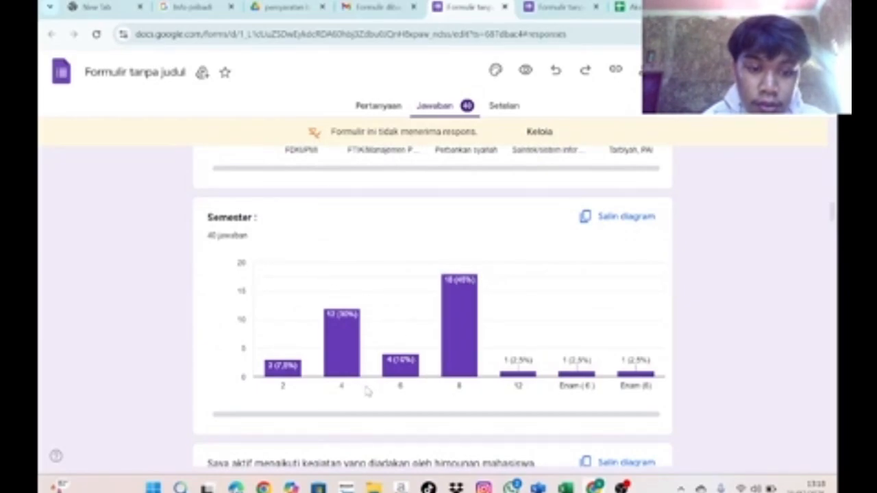
{"action": "scroll", "coordinate": [368, 391], "scroll_direction": "down", "scroll_amount": 1}
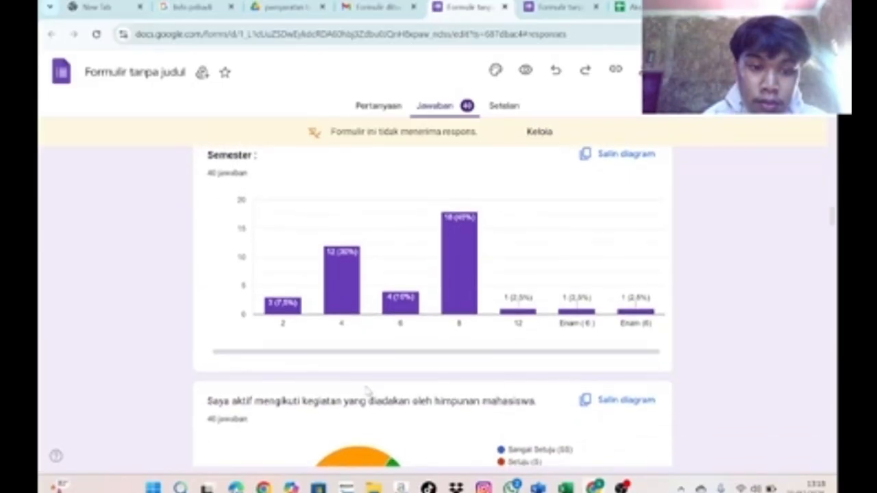
{"action": "scroll", "coordinate": [369, 391], "scroll_direction": "down", "scroll_amount": 1}
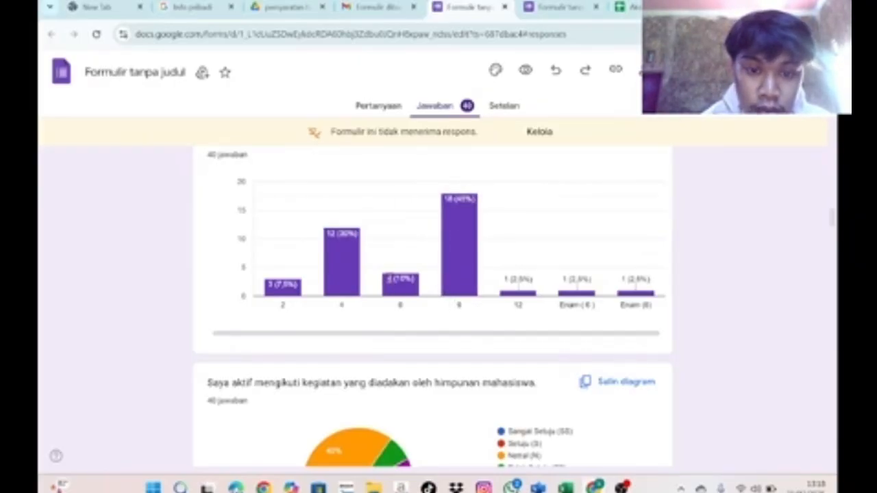
{"action": "mouse_move", "coordinate": [360, 263]}
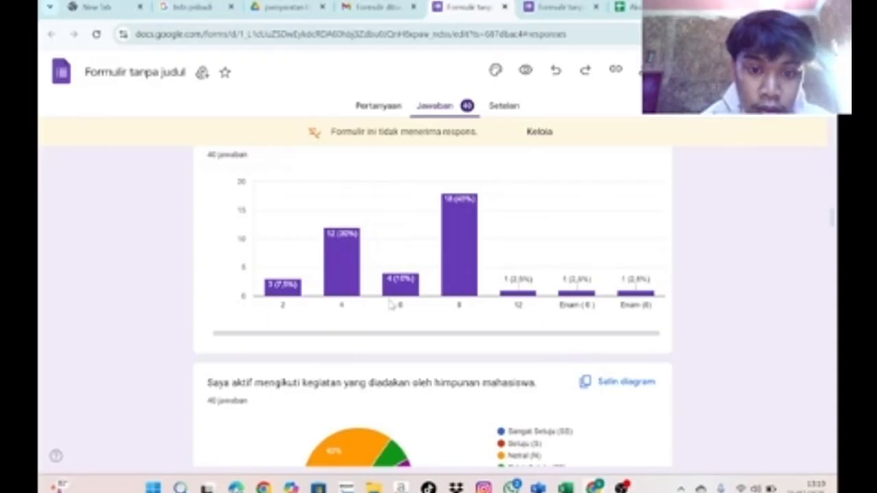
{"action": "mouse_move", "coordinate": [402, 298]}
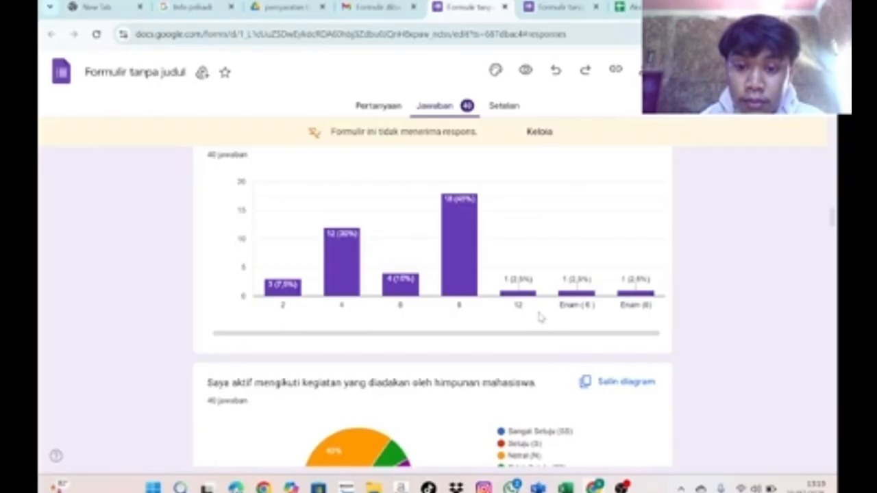
Inspect the pie chart slices on active participation in student association activities, from Sangat Setuju to Sangat Tidak Setuju
{"action": "scroll", "coordinate": [539, 317], "scroll_direction": "down", "scroll_amount": 2}
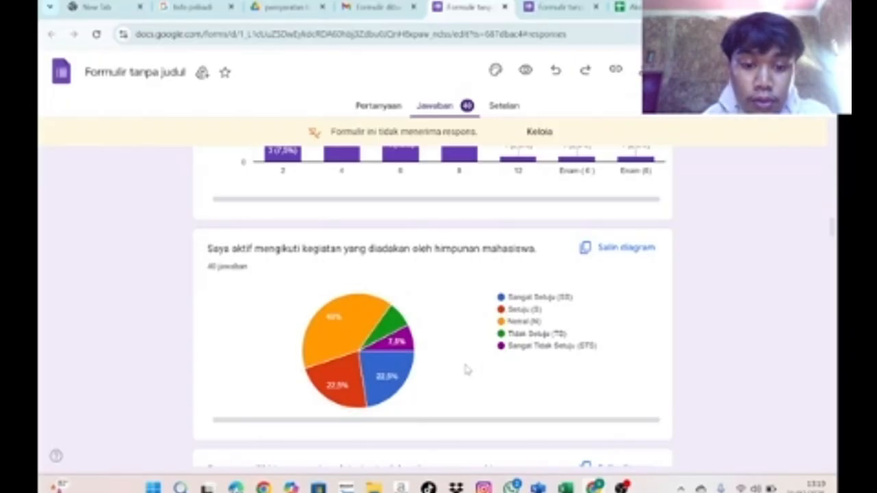
{"action": "mouse_move", "coordinate": [374, 386]}
{"action": "mouse_move", "coordinate": [337, 403]}
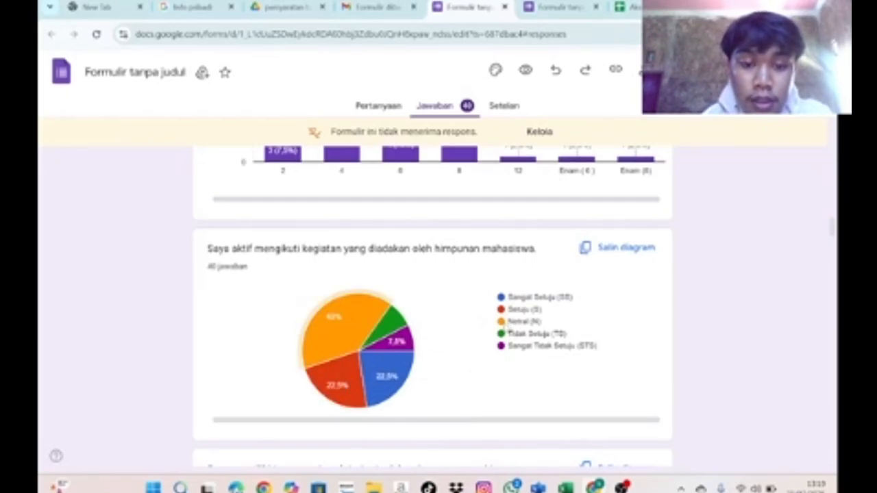
{"action": "mouse_move", "coordinate": [355, 330]}
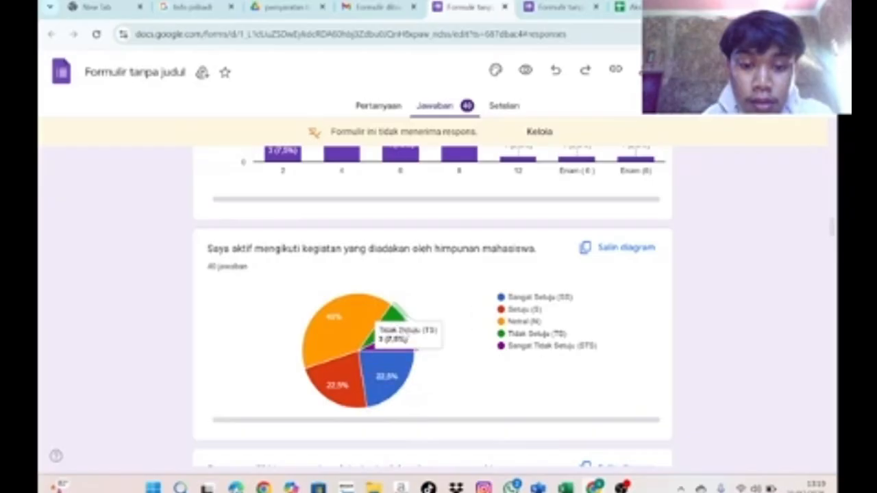
Examine the pie charts on holding responsibilities in the student association and on its activities clashing with the lecture schedule
{"action": "scroll", "coordinate": [457, 373], "scroll_direction": "down", "scroll_amount": 4}
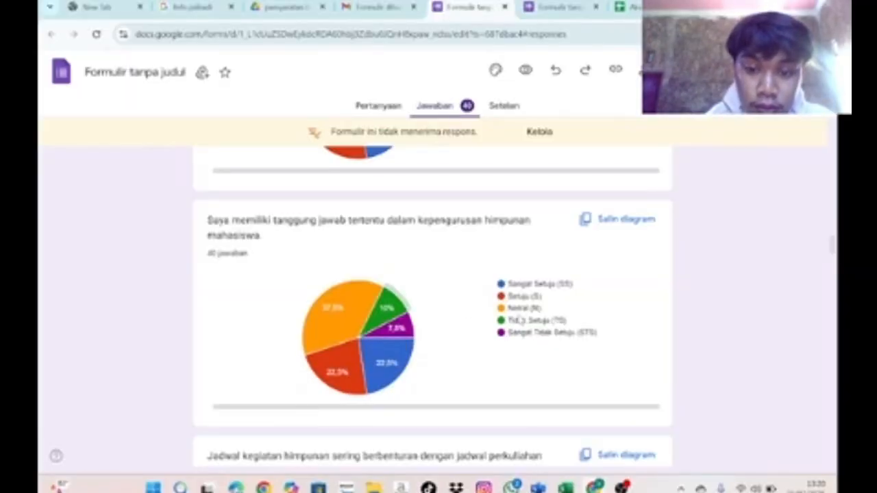
{"action": "scroll", "coordinate": [489, 385], "scroll_direction": "down", "scroll_amount": 1}
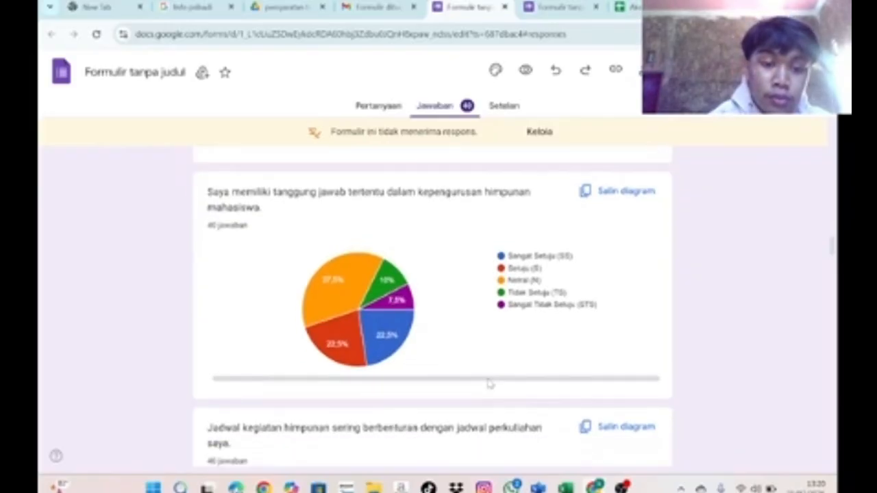
{"action": "scroll", "coordinate": [490, 385], "scroll_direction": "down", "scroll_amount": 1}
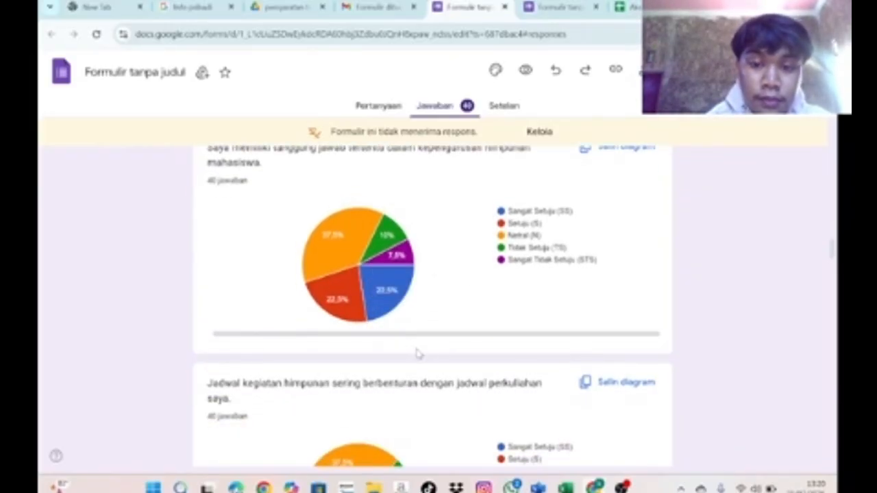
{"action": "scroll", "coordinate": [433, 356], "scroll_direction": "down", "scroll_amount": 2}
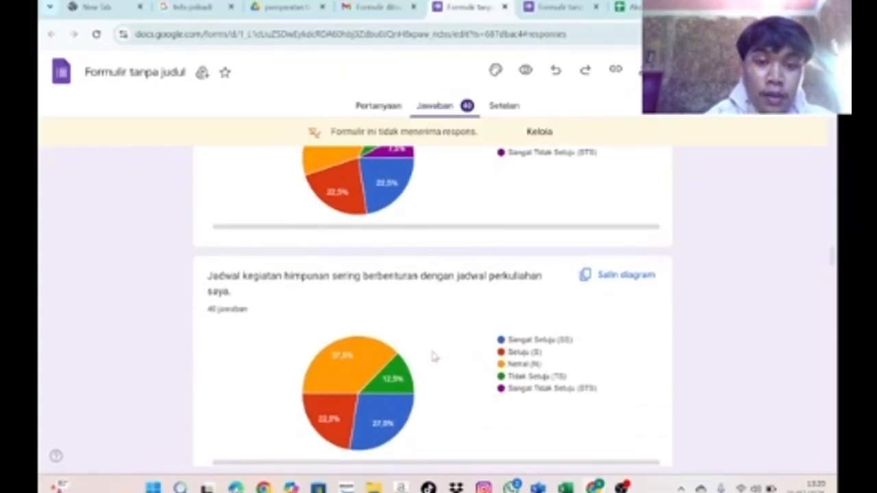
{"action": "scroll", "coordinate": [433, 356], "scroll_direction": "up", "scroll_amount": 1}
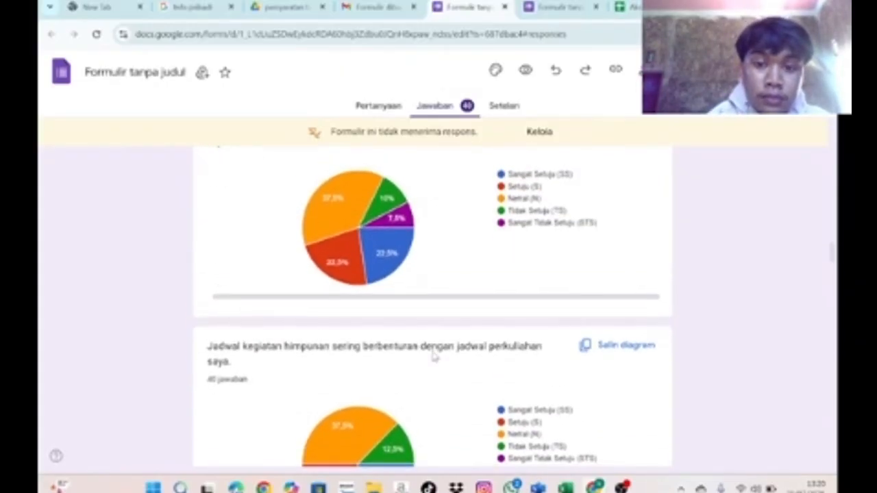
Inspect the individual answer slices of the responsibilities pie chart and of the pie chart on activities clashing with lectures
{"action": "mouse_move", "coordinate": [398, 264]}
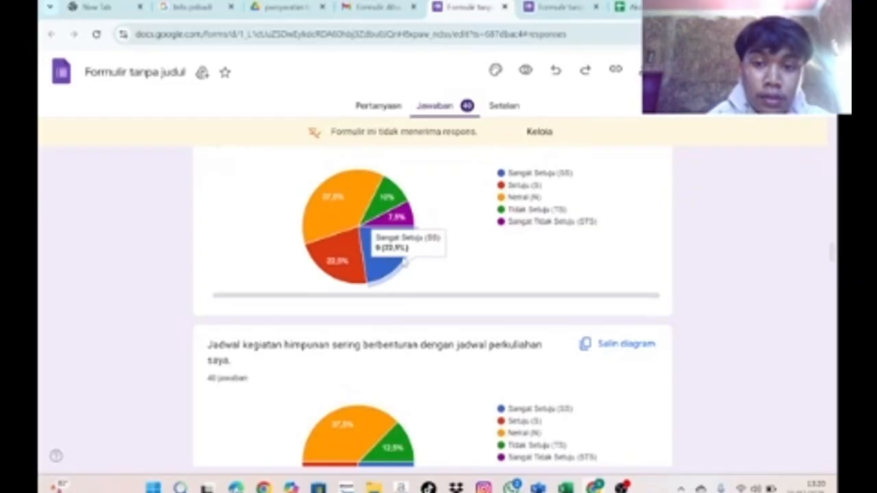
{"action": "mouse_move", "coordinate": [354, 283]}
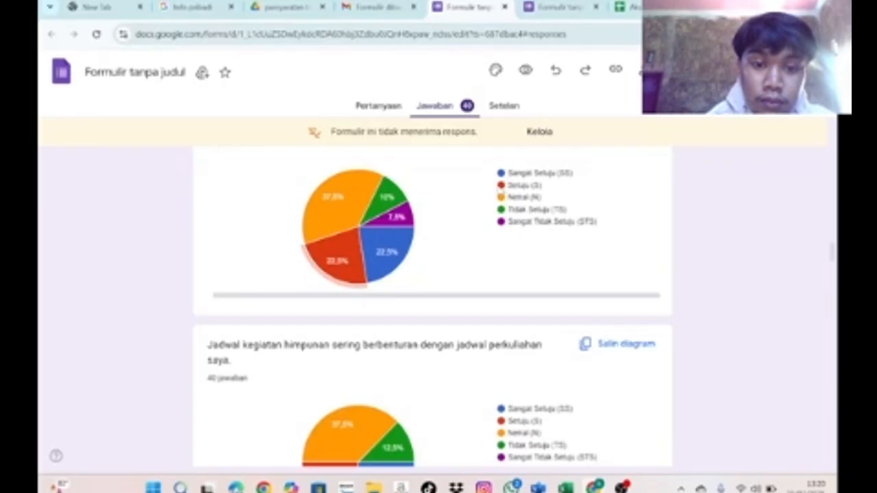
{"action": "scroll", "coordinate": [377, 309], "scroll_direction": "down", "scroll_amount": 3}
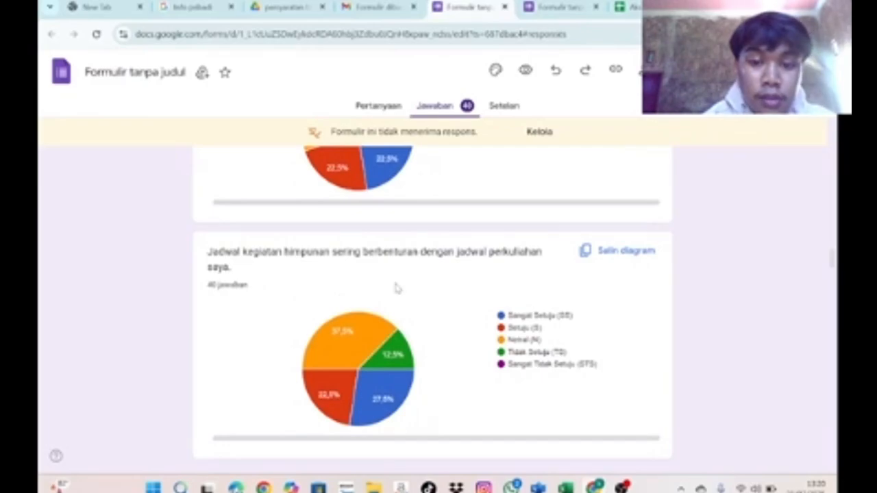
{"action": "scroll", "coordinate": [442, 281], "scroll_direction": "down", "scroll_amount": 1}
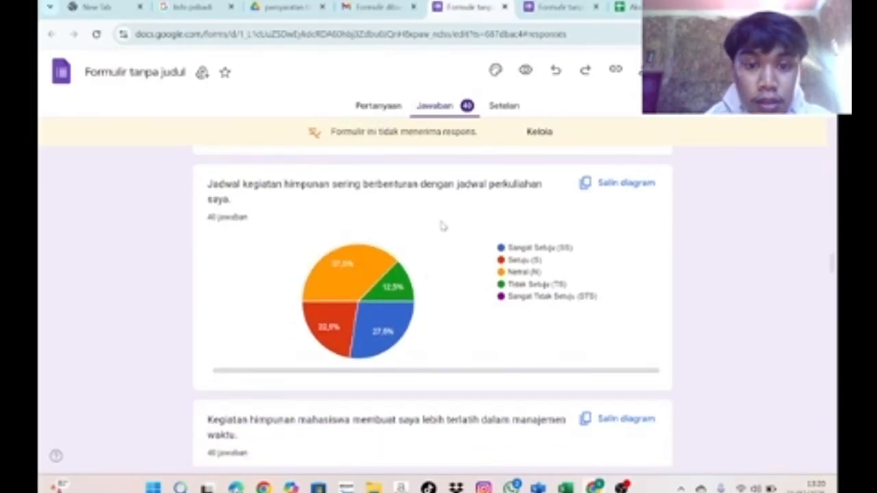
{"action": "mouse_move", "coordinate": [370, 284]}
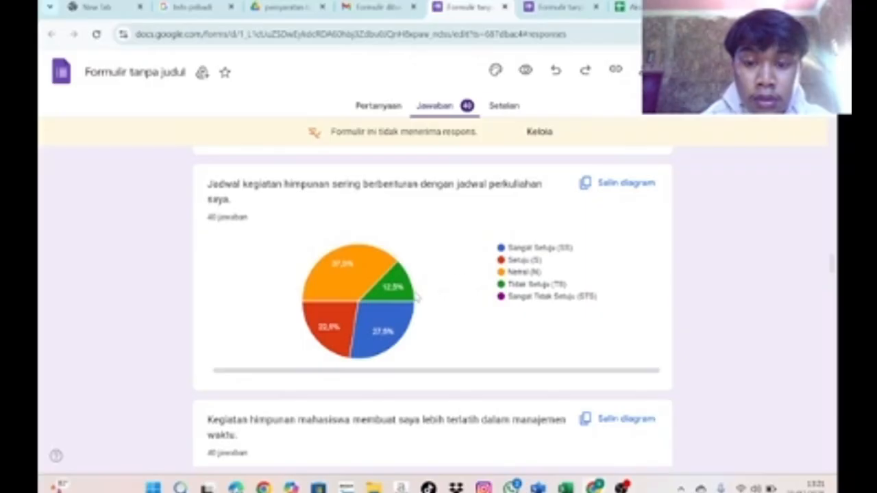
{"action": "mouse_move", "coordinate": [390, 303]}
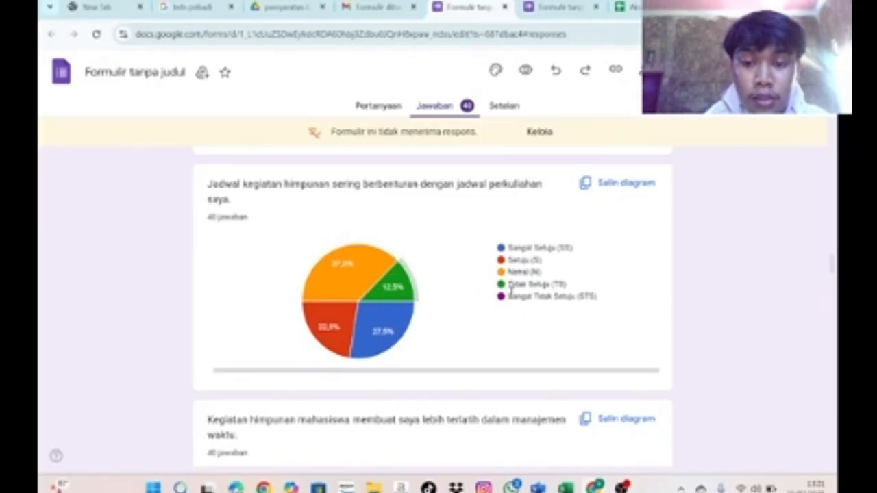
{"action": "mouse_move", "coordinate": [385, 332]}
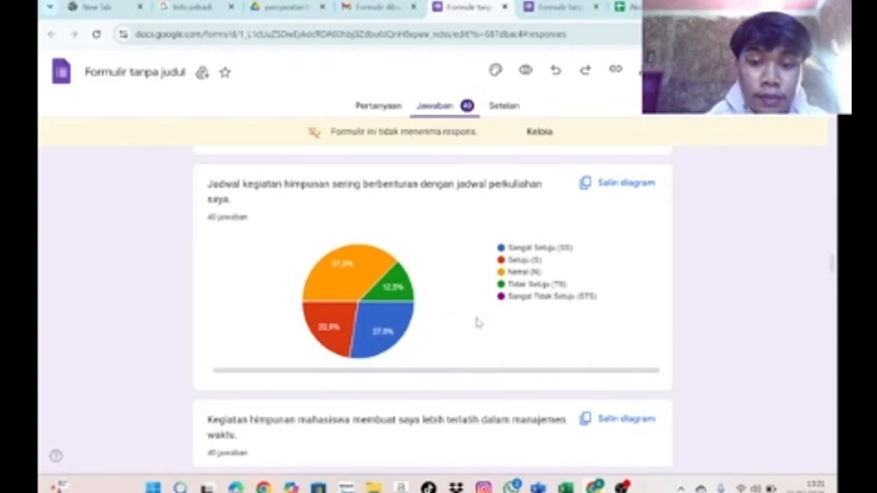
{"action": "mouse_move", "coordinate": [337, 353]}
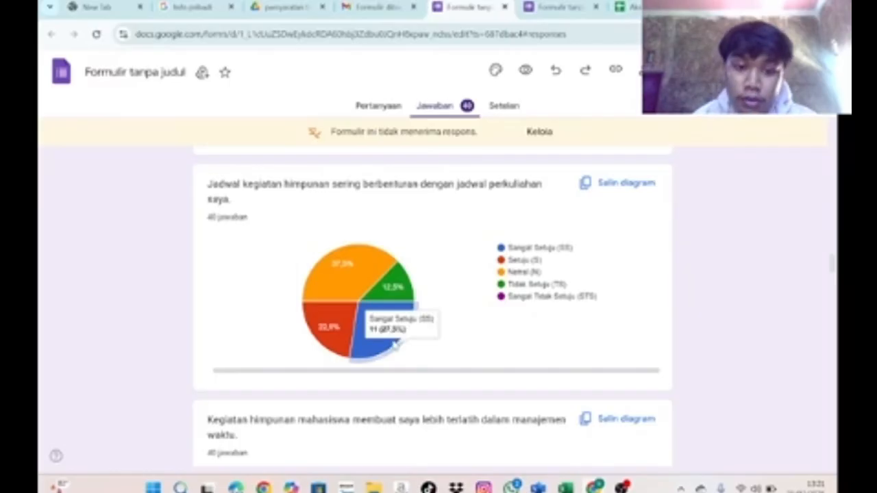
Inspect the pie chart slices on association activities improving time management, including Setuju and Tidak Setuju
{"action": "scroll", "coordinate": [397, 346], "scroll_direction": "down", "scroll_amount": 3}
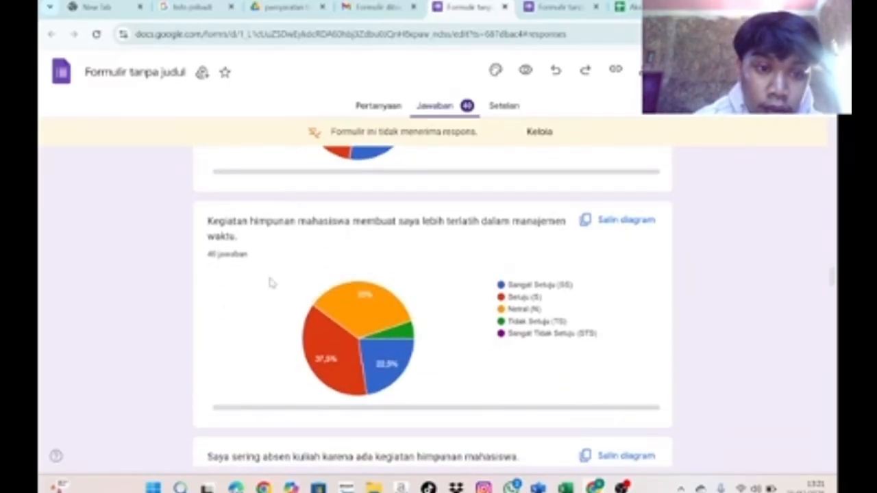
{"action": "left_click", "coordinate": [503, 299]}
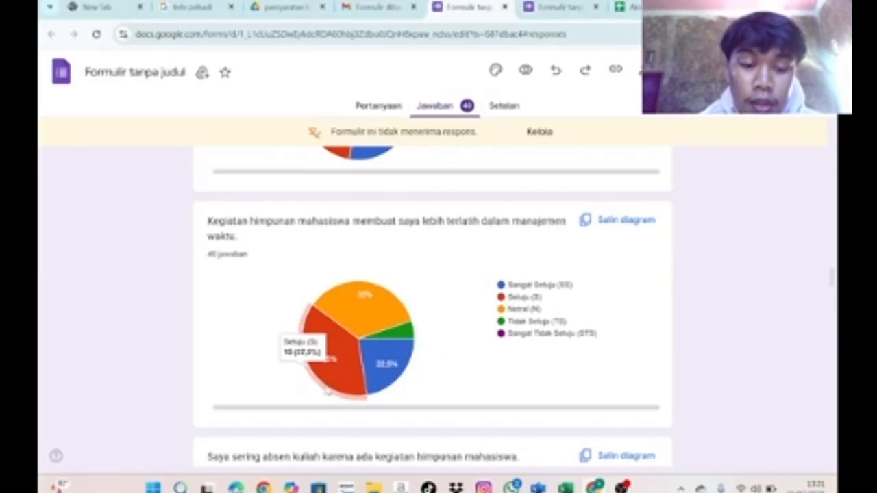
{"action": "mouse_move", "coordinate": [403, 376]}
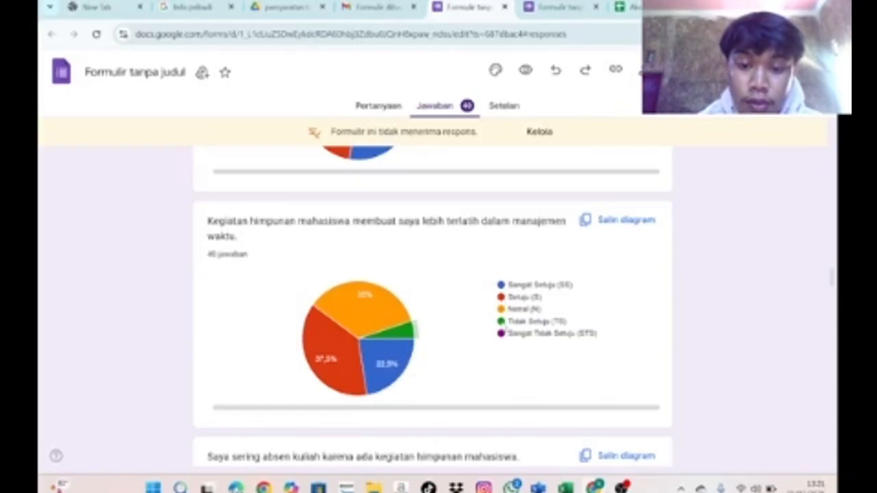
{"action": "left_click_drag", "start_coordinate": [475, 331], "coordinate": [394, 377]}
{"action": "left_click", "coordinate": [409, 334]}
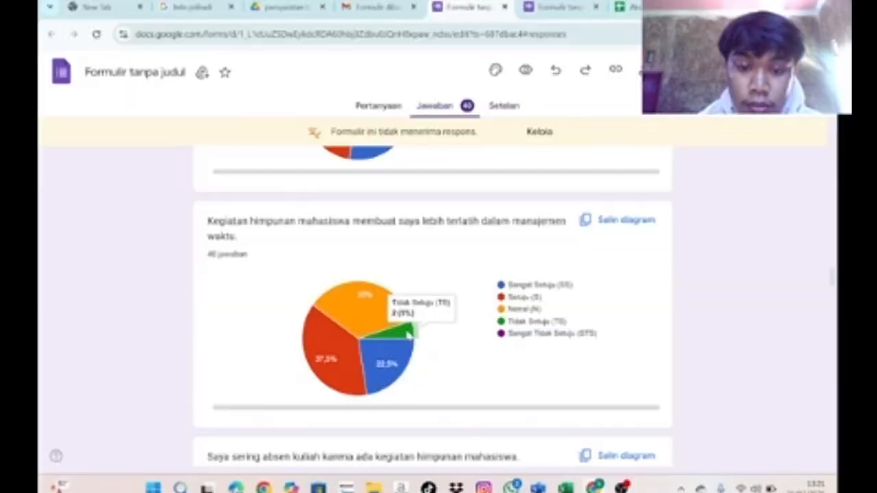
{"action": "mouse_move", "coordinate": [411, 332]}
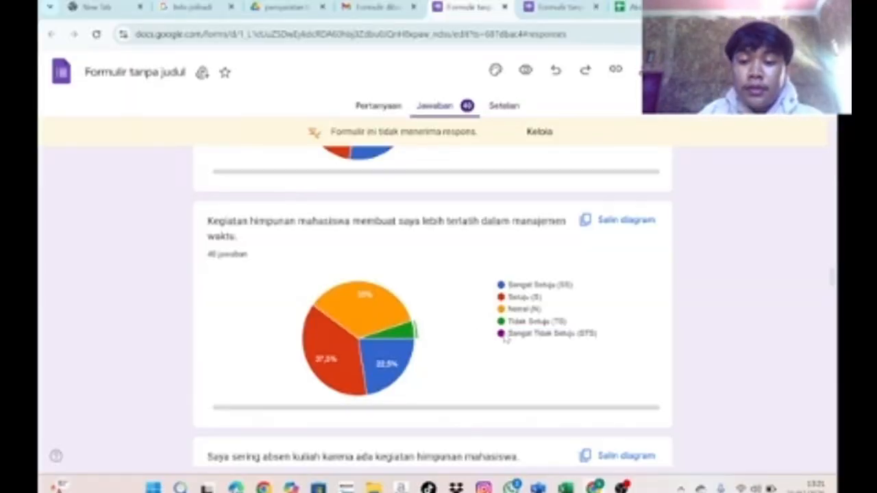
Examine the pie charts on missing lectures because of association activities and on being active without disturbing class attendance
{"action": "scroll", "coordinate": [515, 351], "scroll_direction": "down", "scroll_amount": 1}
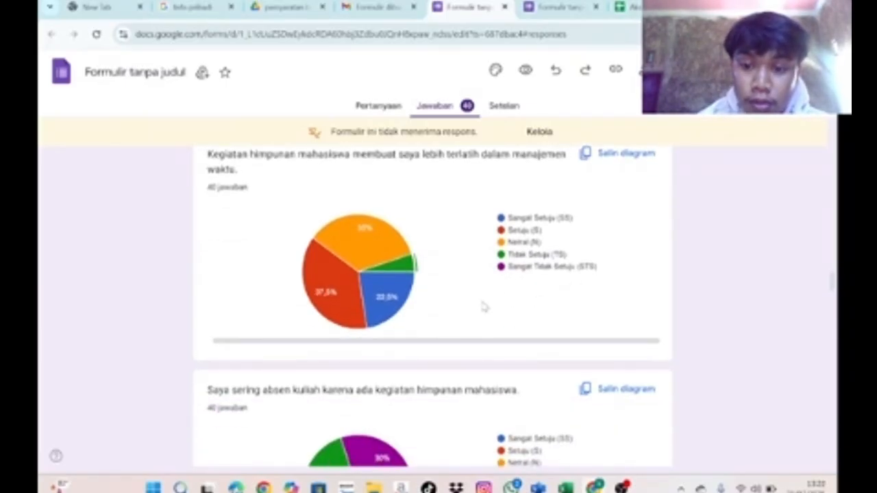
{"action": "scroll", "coordinate": [518, 302], "scroll_direction": "down", "scroll_amount": 2}
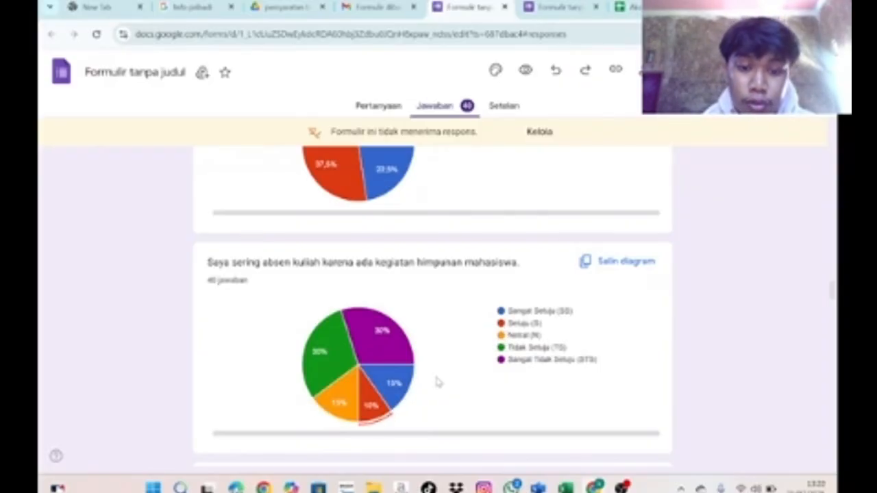
{"action": "scroll", "coordinate": [438, 382], "scroll_direction": "down", "scroll_amount": 4}
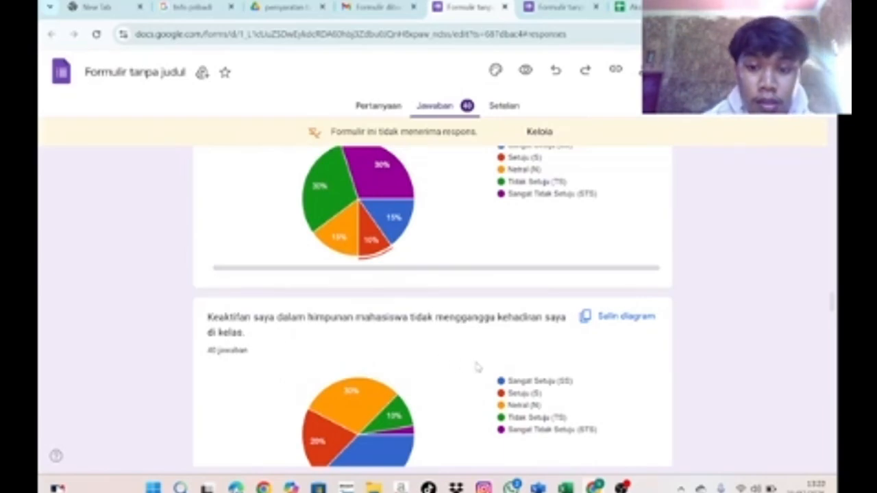
{"action": "scroll", "coordinate": [478, 369], "scroll_direction": "down", "scroll_amount": 1}
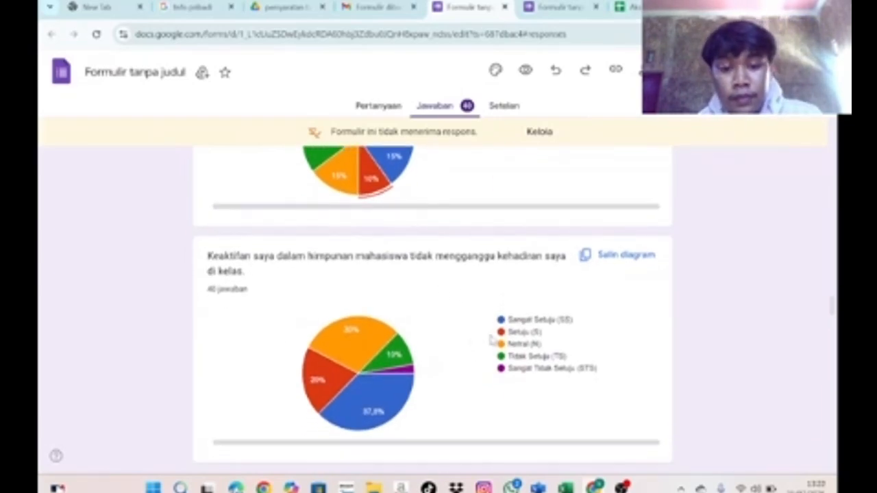
{"action": "mouse_move", "coordinate": [373, 410]}
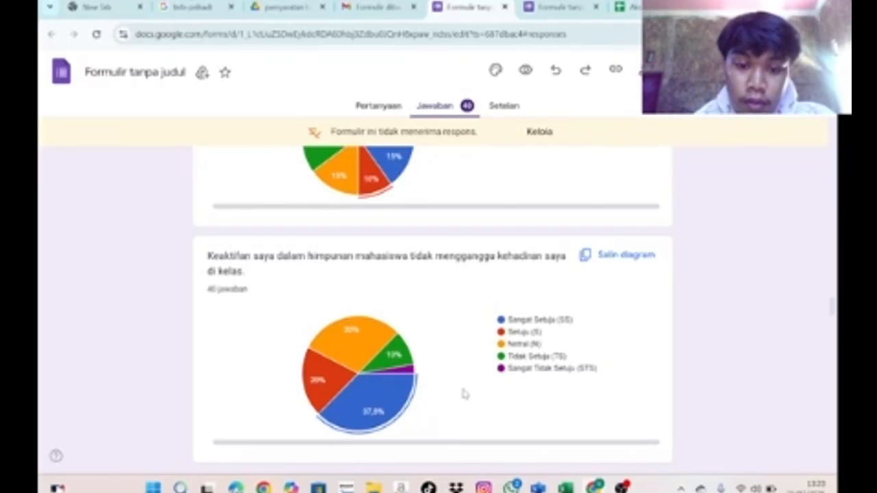
Inspect each slice of the pie chart on association activities supporting soft skill development
{"action": "scroll", "coordinate": [463, 394], "scroll_direction": "down", "scroll_amount": 3}
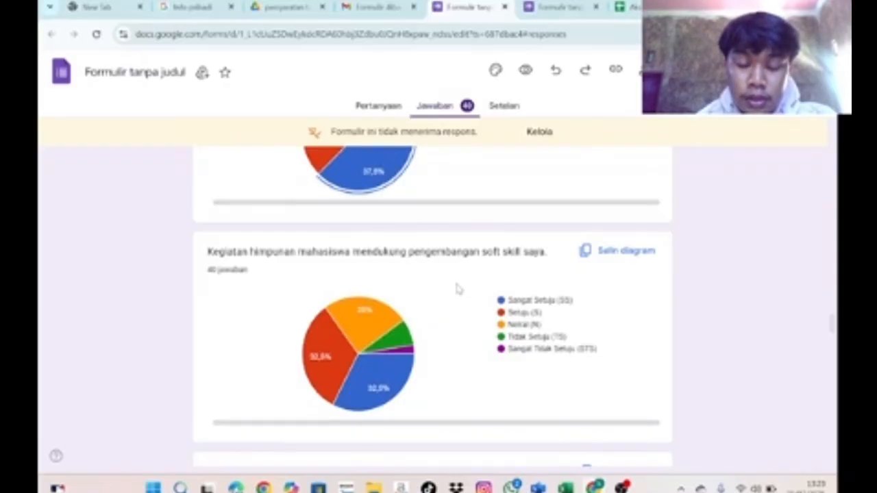
{"action": "scroll", "coordinate": [458, 289], "scroll_direction": "down", "scroll_amount": 1}
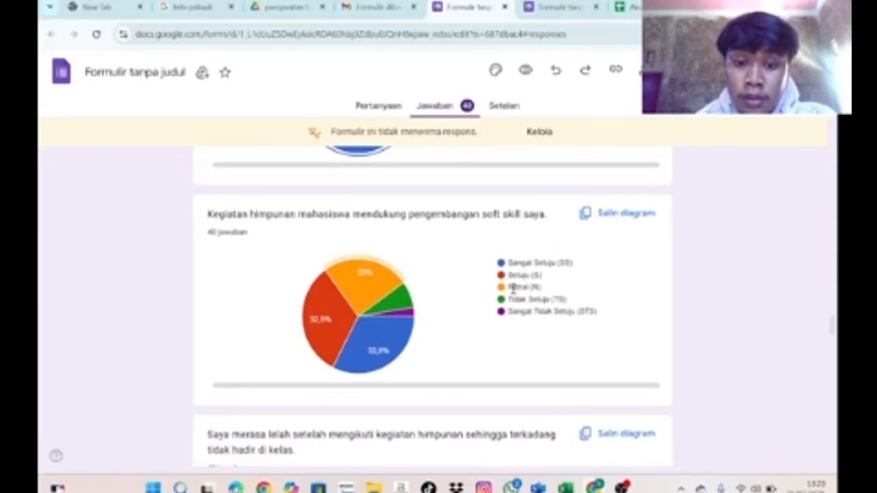
{"action": "mouse_move", "coordinate": [411, 347]}
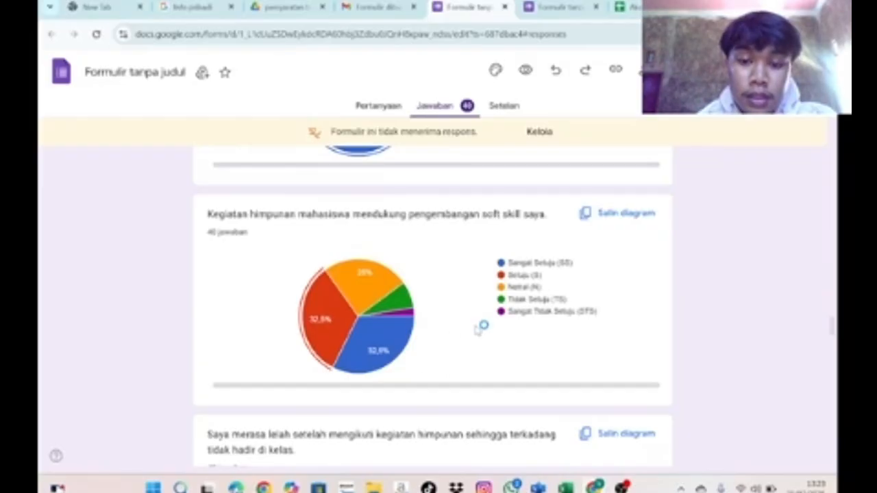
{"action": "mouse_move", "coordinate": [373, 263]}
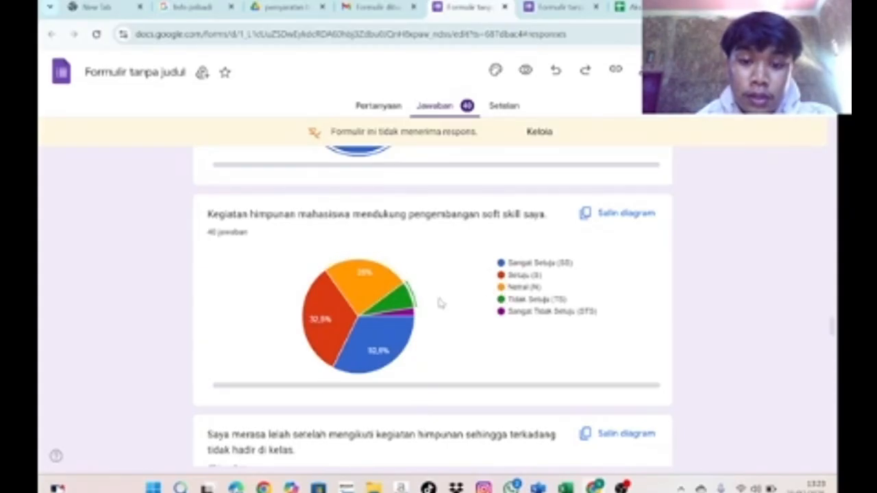
{"action": "mouse_move", "coordinate": [405, 306]}
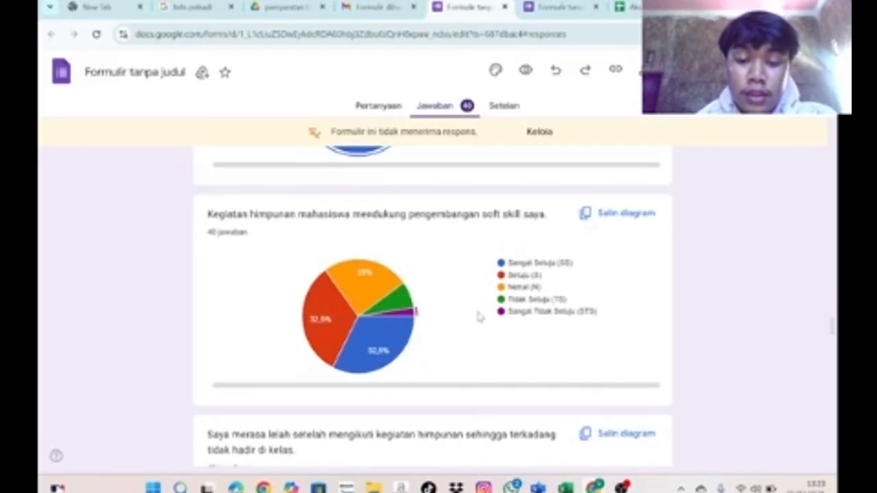
Examine the pie chart on feeling too tired after association activities to attend class, including the count for the Setuju slice
{"action": "scroll", "coordinate": [472, 333], "scroll_direction": "down", "scroll_amount": 3}
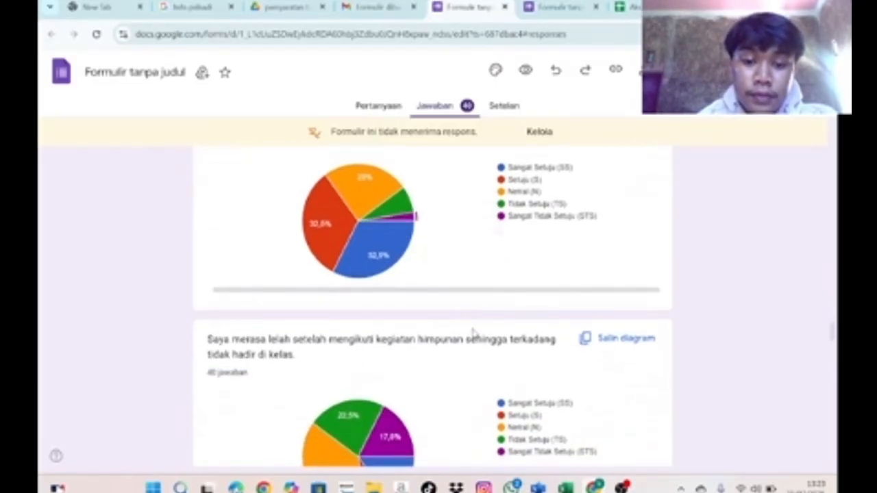
{"action": "scroll", "coordinate": [472, 333], "scroll_direction": "down", "scroll_amount": 3}
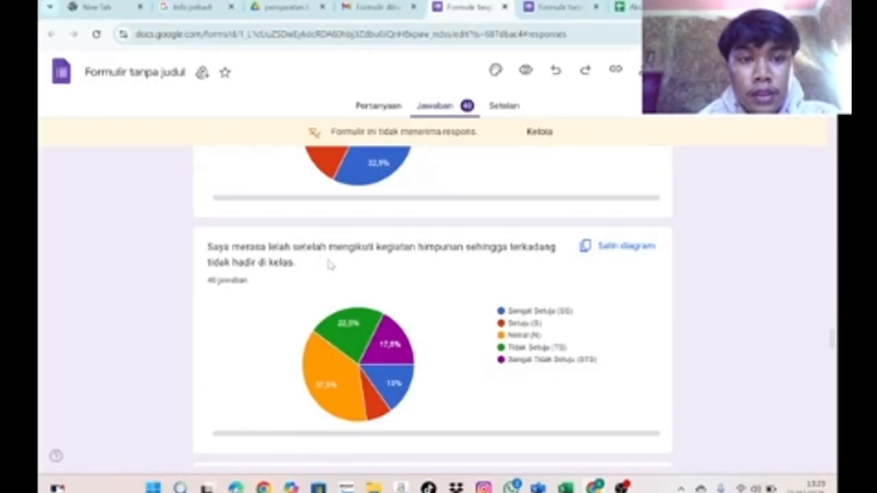
{"action": "scroll", "coordinate": [347, 274], "scroll_direction": "down", "scroll_amount": 1}
{"action": "scroll", "coordinate": [348, 274], "scroll_direction": "up", "scroll_amount": 1}
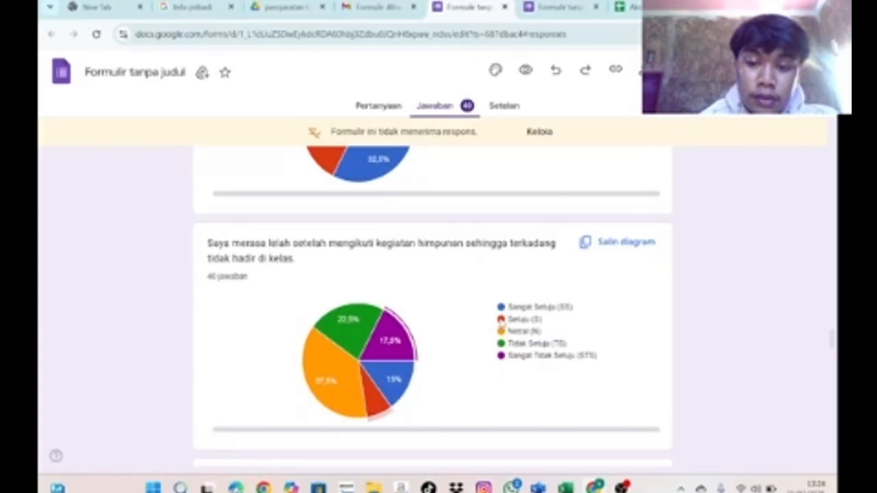
{"action": "mouse_move", "coordinate": [378, 411]}
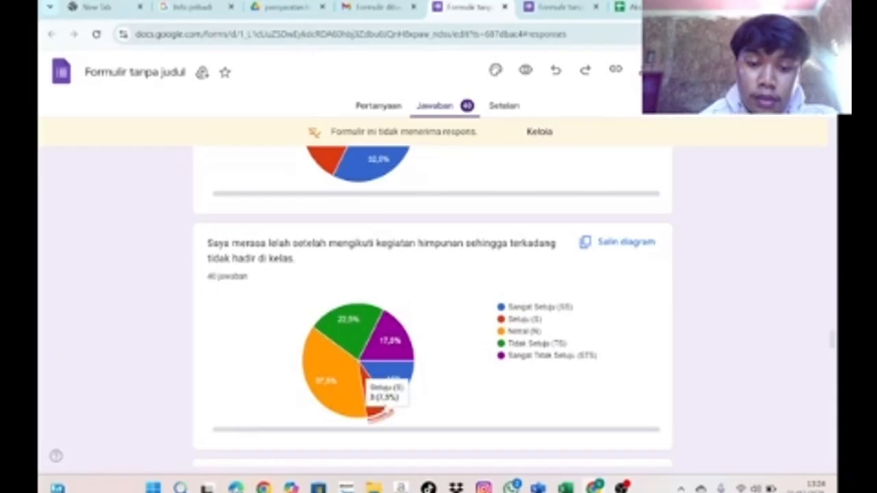
Examine the pie charts on prioritising lectures despite association responsibilities and on becoming more disciplined about schedules
{"action": "scroll", "coordinate": [450, 416], "scroll_direction": "down", "scroll_amount": 3}
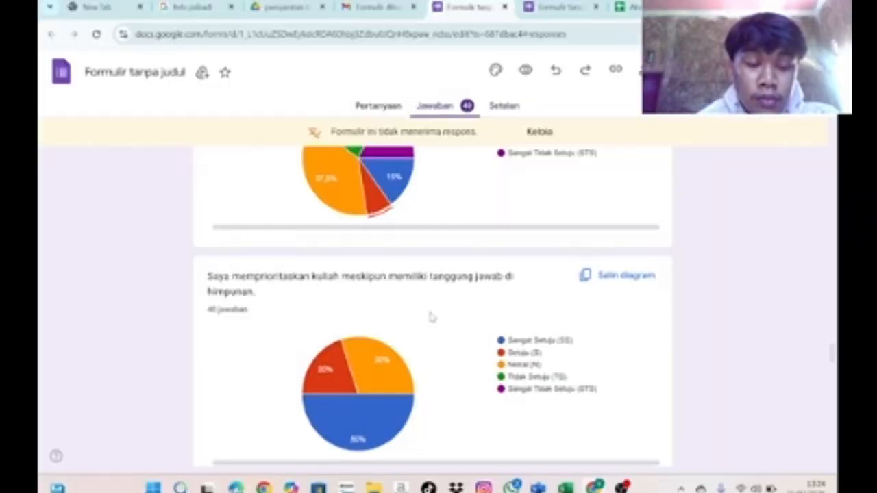
{"action": "scroll", "coordinate": [432, 317], "scroll_direction": "down", "scroll_amount": 1}
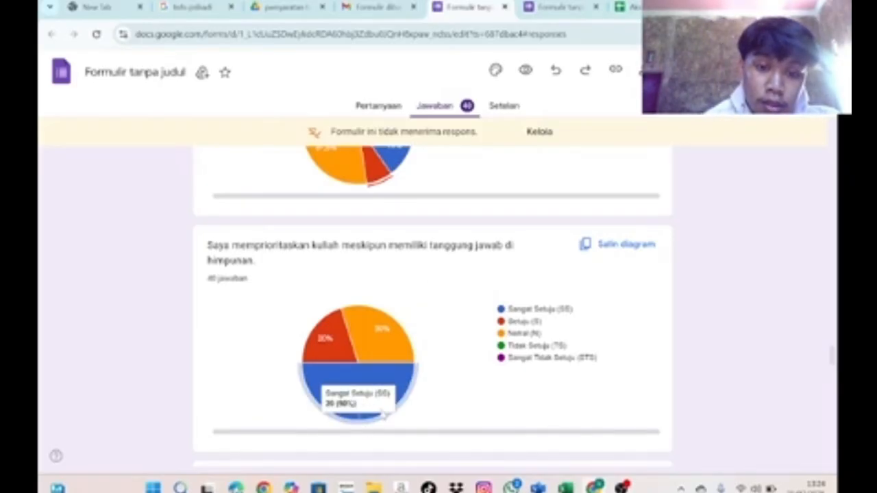
{"action": "scroll", "coordinate": [405, 407], "scroll_direction": "down", "scroll_amount": 1}
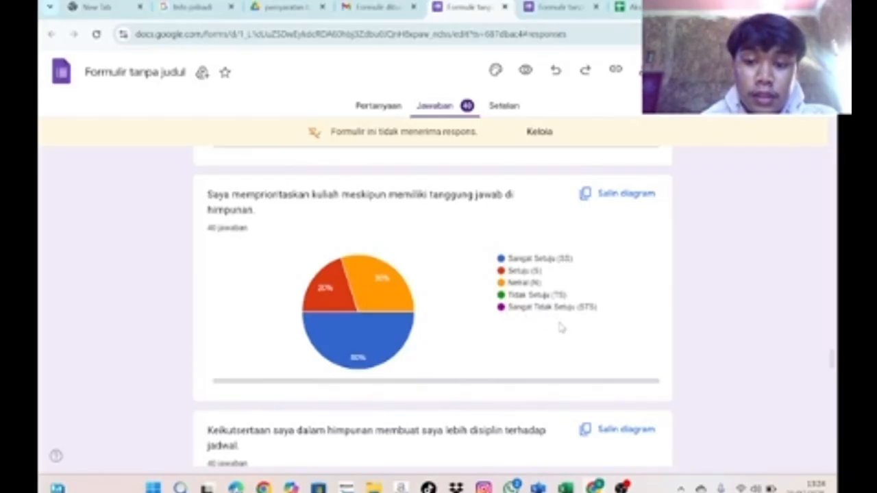
{"action": "scroll", "coordinate": [555, 350], "scroll_direction": "down", "scroll_amount": 2}
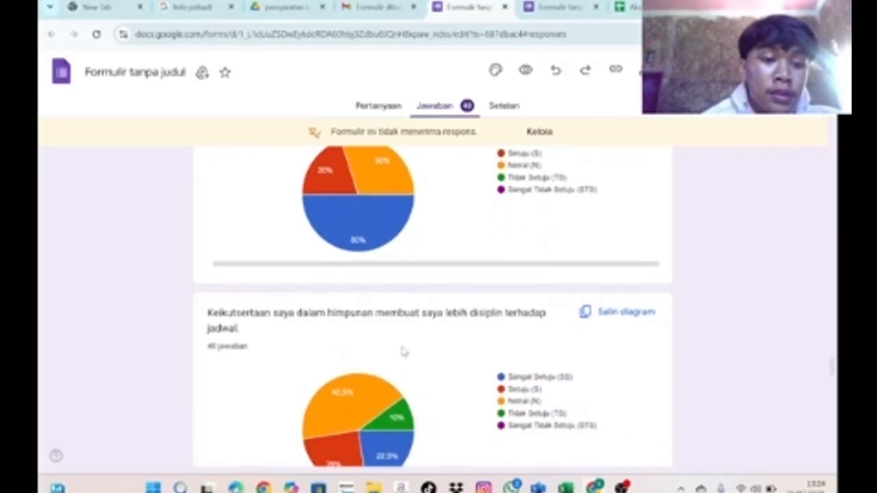
{"action": "scroll", "coordinate": [305, 336], "scroll_direction": "down", "scroll_amount": 1}
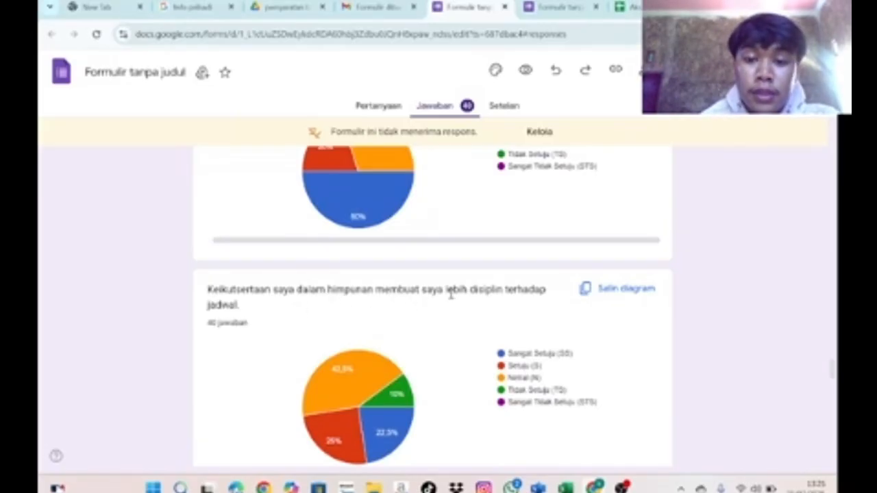
{"action": "scroll", "coordinate": [482, 349], "scroll_direction": "down", "scroll_amount": 1}
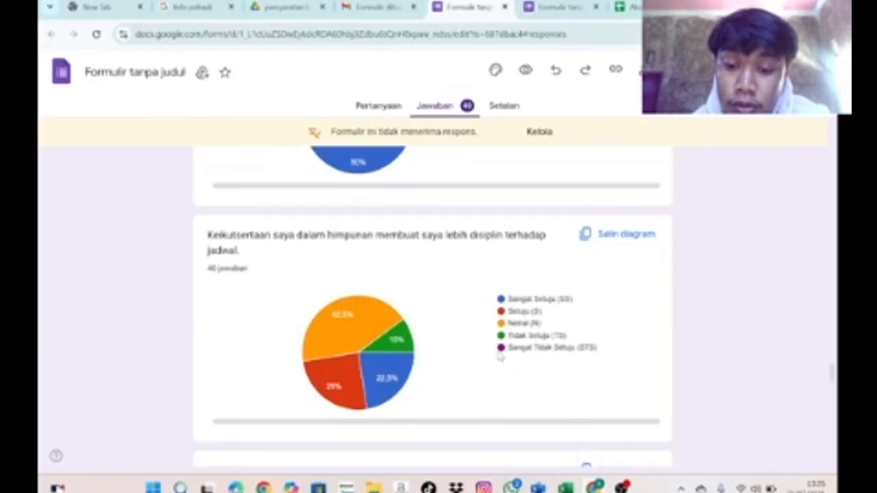
Inspect the pie chart on association activities making it overwhelming to divide time with lectures, including the Sangat Setuju and Sangat Tidak Setuju slices
{"action": "scroll", "coordinate": [514, 351], "scroll_direction": "down", "scroll_amount": 3}
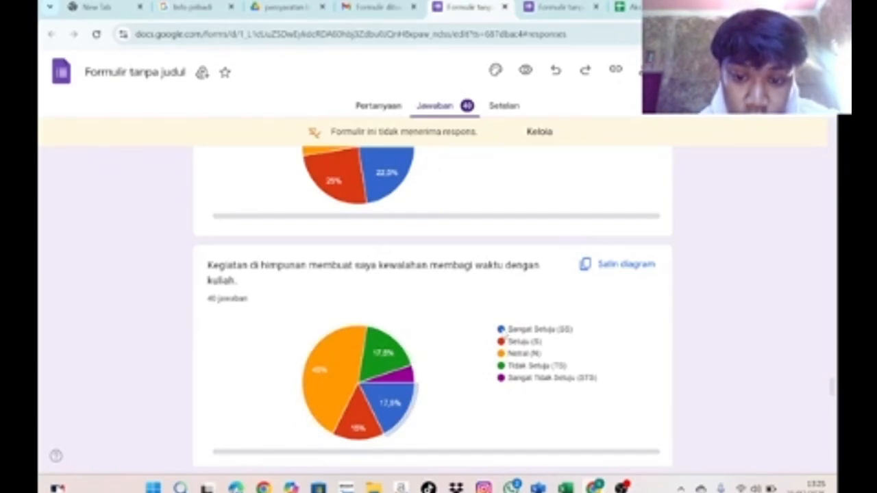
{"action": "mouse_move", "coordinate": [414, 409]}
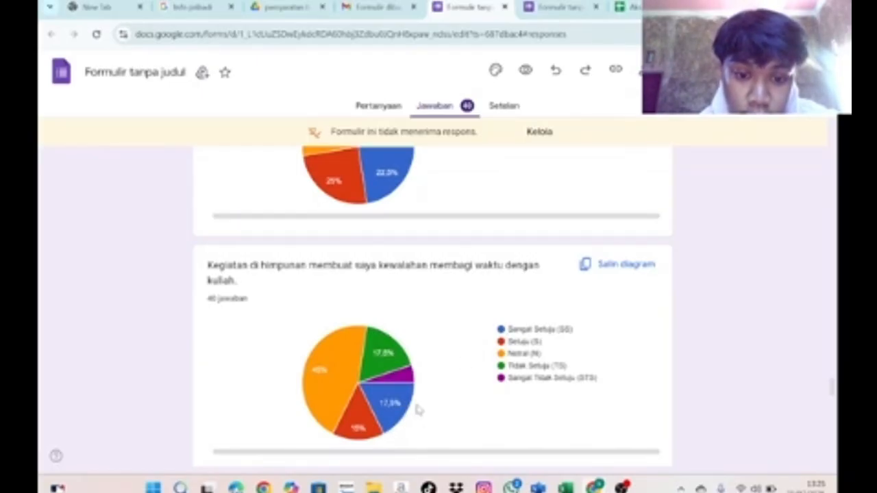
{"action": "mouse_move", "coordinate": [356, 428]}
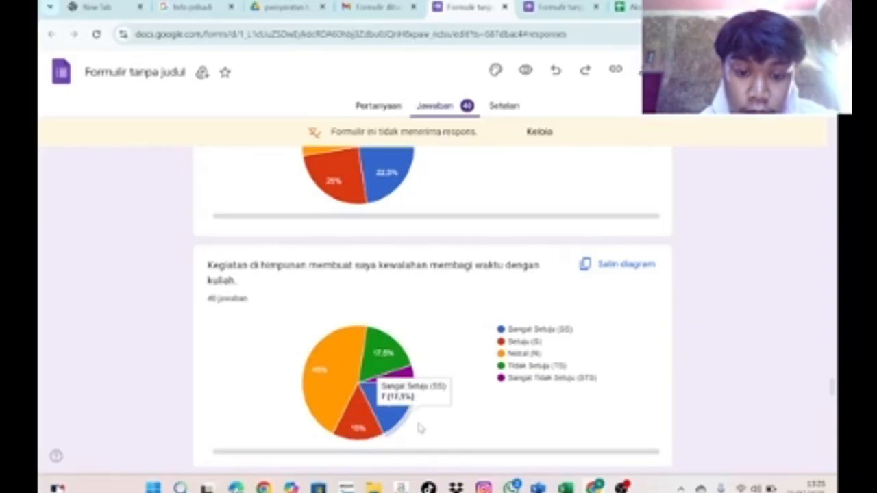
{"action": "mouse_move", "coordinate": [411, 373]}
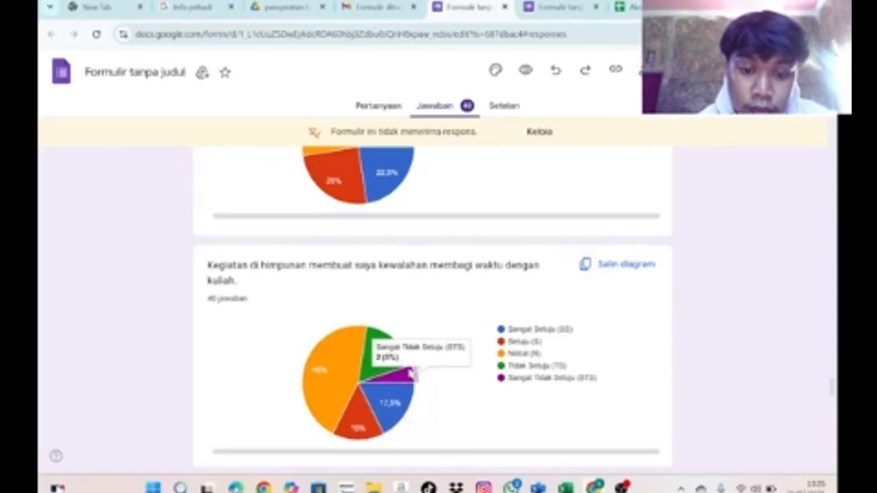
Inspect the slices of the pie chart on having skipped class because of association meetings or agendas
{"action": "scroll", "coordinate": [518, 396], "scroll_direction": "down", "scroll_amount": 5}
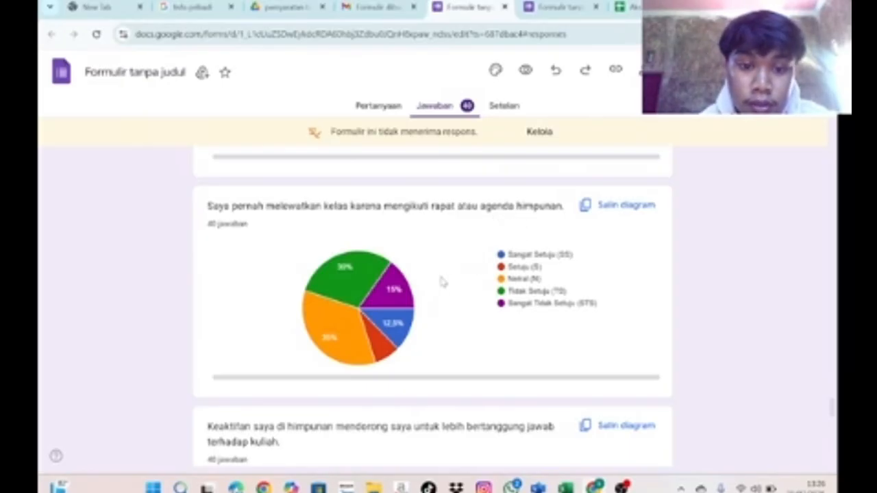
{"action": "mouse_move", "coordinate": [359, 300]}
{"action": "mouse_move", "coordinate": [354, 347]}
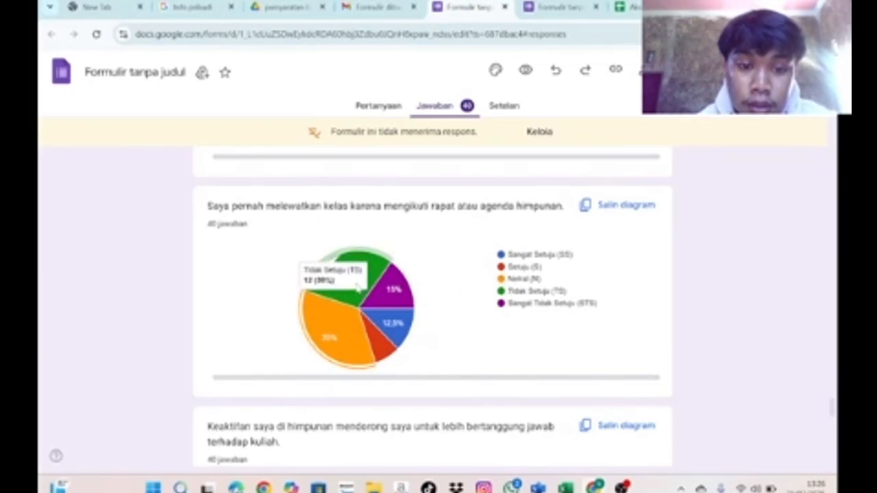
{"action": "mouse_move", "coordinate": [392, 294]}
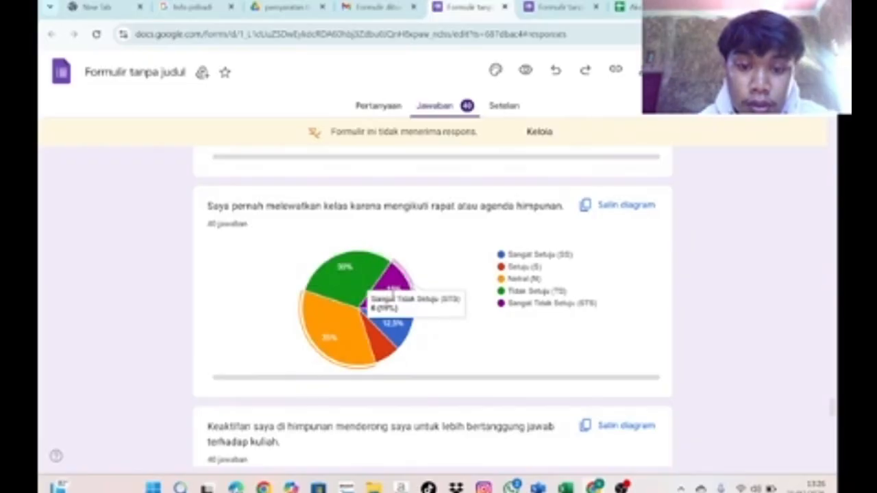
{"action": "mouse_move", "coordinate": [395, 321]}
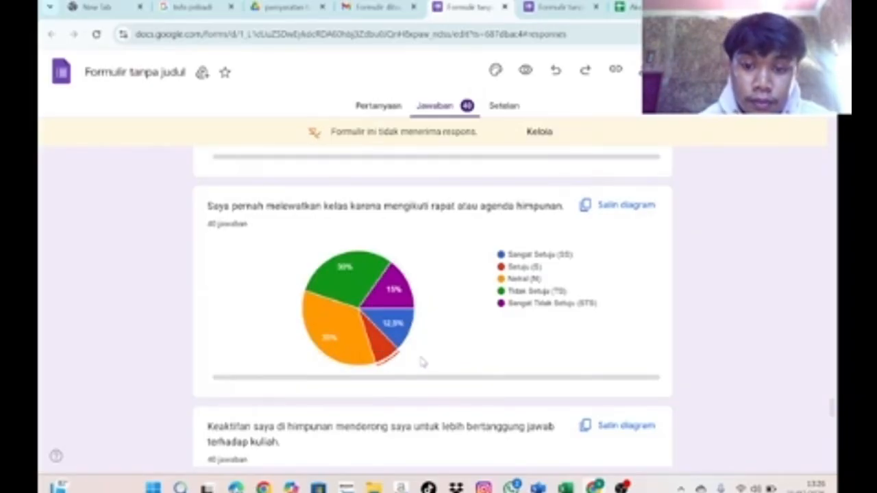
Examine the pie chart on association involvement encouraging more responsibility towards lectures, including the Netral slice
{"action": "scroll", "coordinate": [411, 346], "scroll_direction": "down", "scroll_amount": 3}
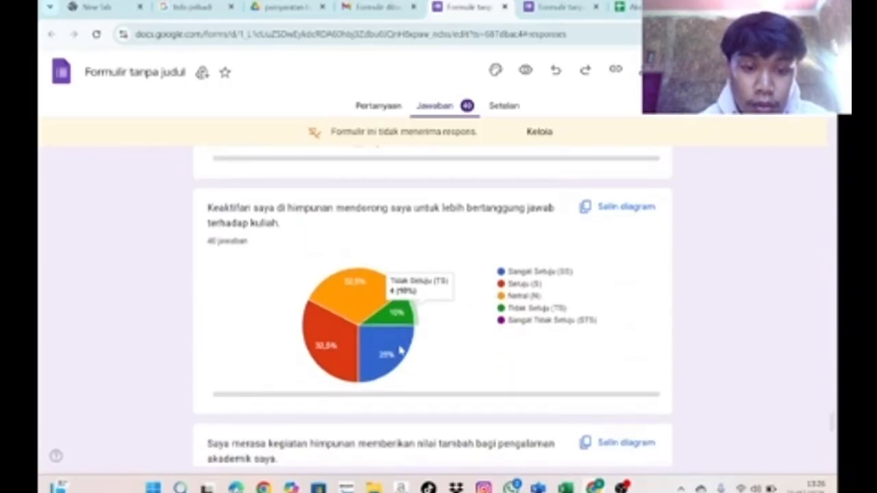
{"action": "mouse_move", "coordinate": [400, 348]}
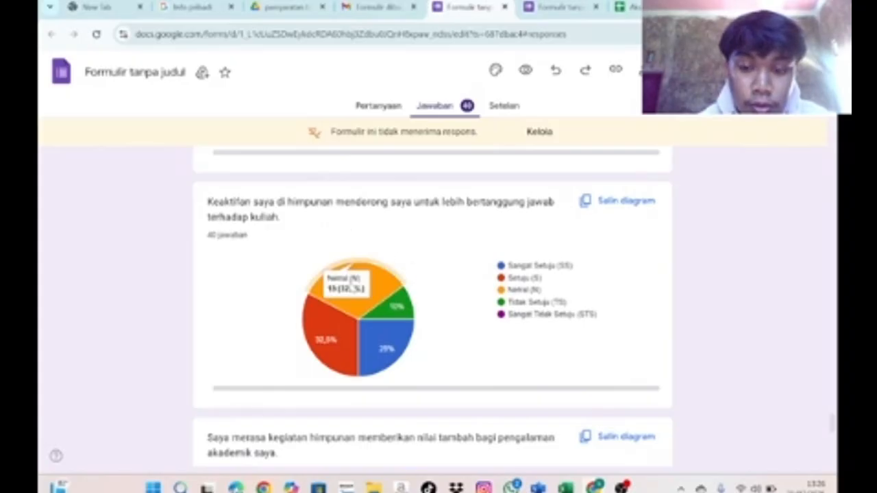
{"action": "mouse_move", "coordinate": [323, 274]}
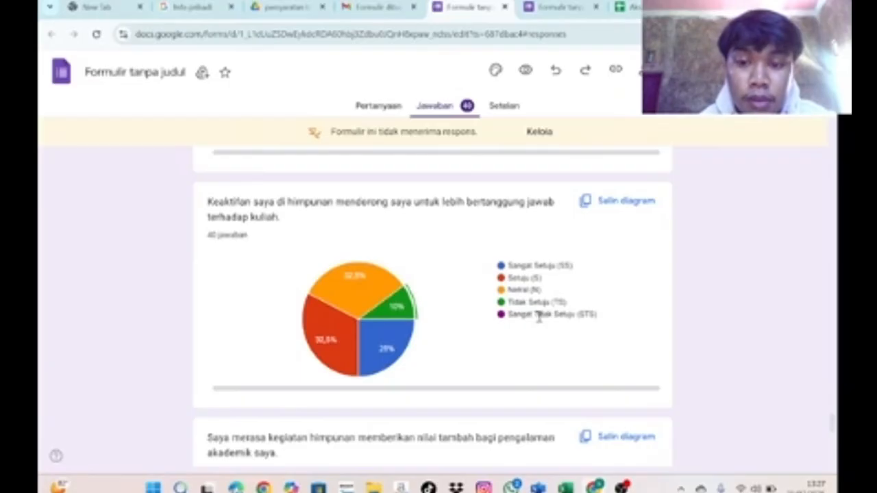
Inspect the slices of the pie chart on association activities adding value to the academic experience
{"action": "scroll", "coordinate": [539, 322], "scroll_direction": "down", "scroll_amount": 1}
{"action": "scroll", "coordinate": [519, 329], "scroll_direction": "down", "scroll_amount": 2}
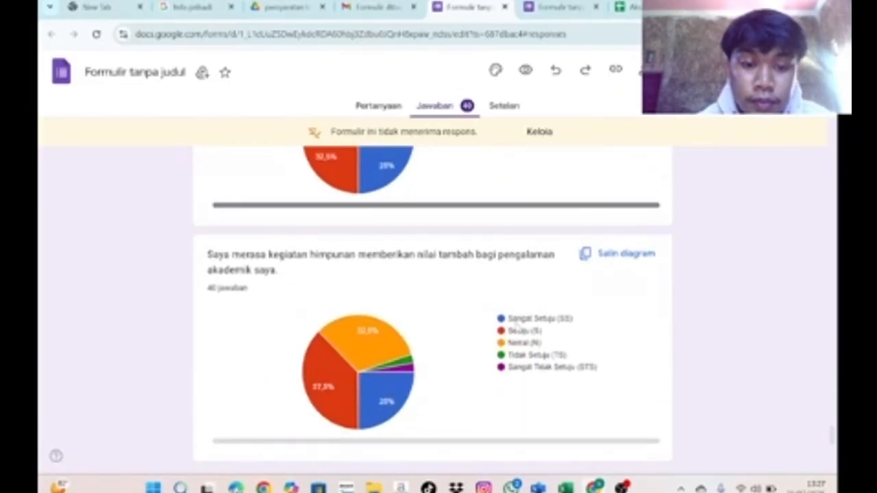
{"action": "scroll", "coordinate": [515, 327], "scroll_direction": "down", "scroll_amount": 1}
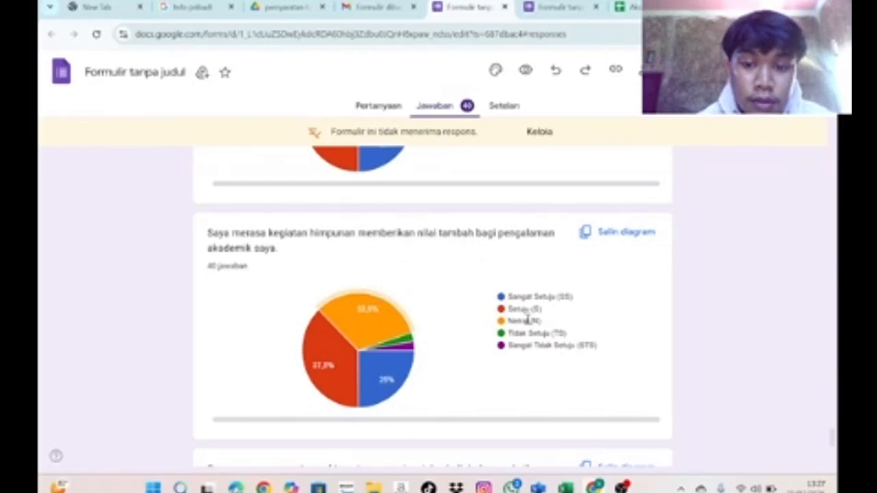
{"action": "mouse_move", "coordinate": [348, 365]}
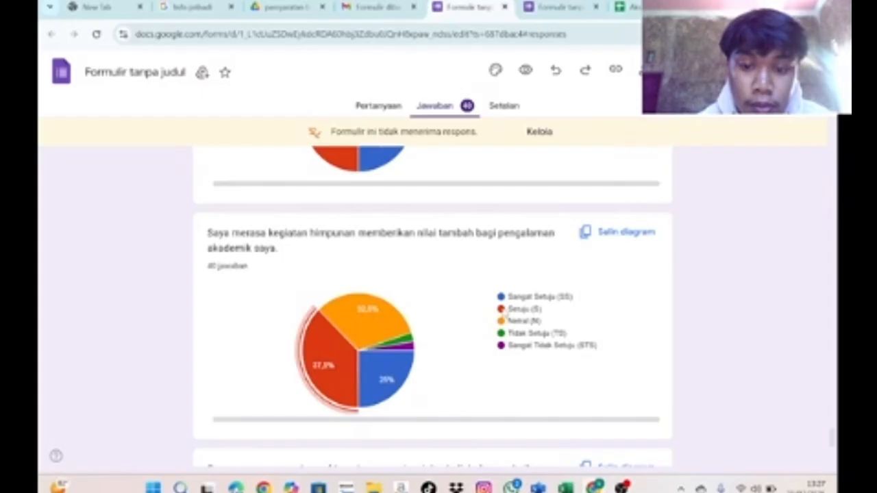
{"action": "mouse_move", "coordinate": [384, 399]}
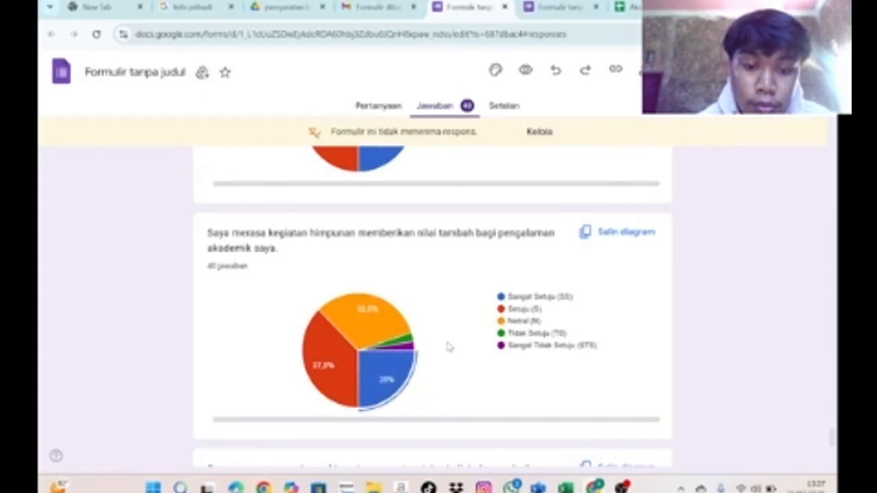
{"action": "mouse_move", "coordinate": [409, 346]}
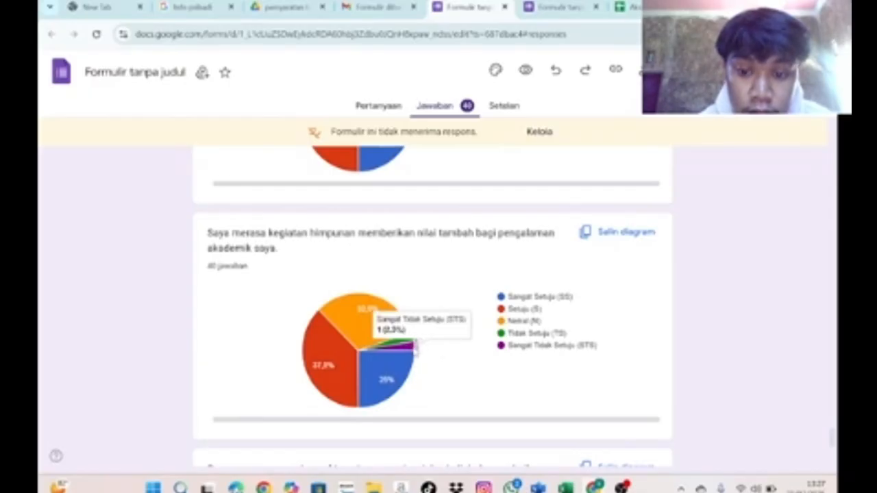
Examine the final pie chart on managing time well between organisation and lectures, including the Setuju and Sangat Tidak Setuju slices
{"action": "scroll", "coordinate": [466, 362], "scroll_direction": "down", "scroll_amount": 3}
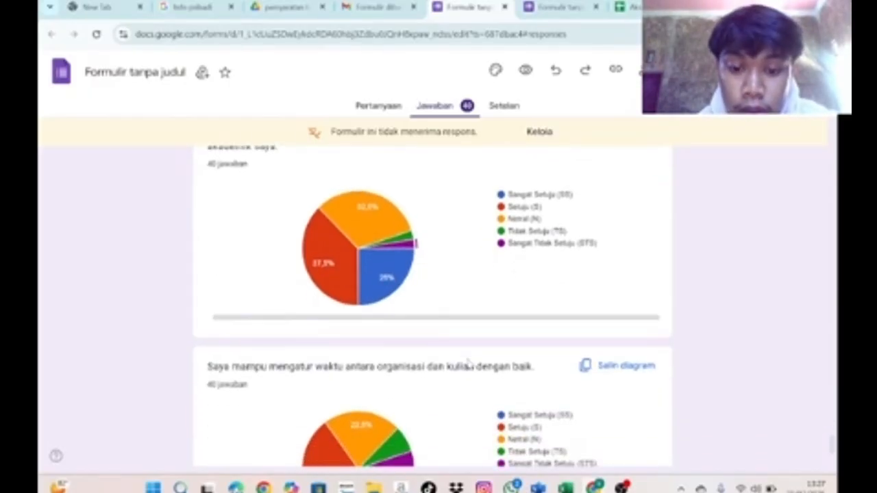
{"action": "scroll", "coordinate": [442, 352], "scroll_direction": "down", "scroll_amount": 2}
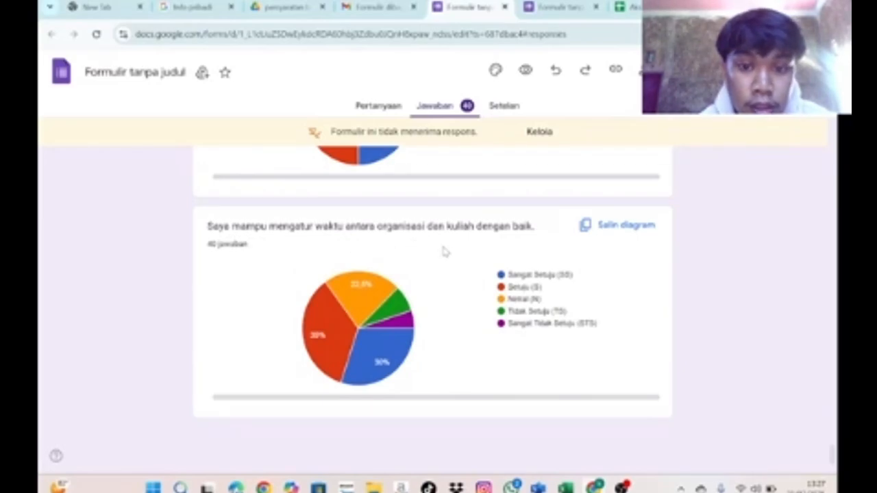
{"action": "mouse_move", "coordinate": [334, 333]}
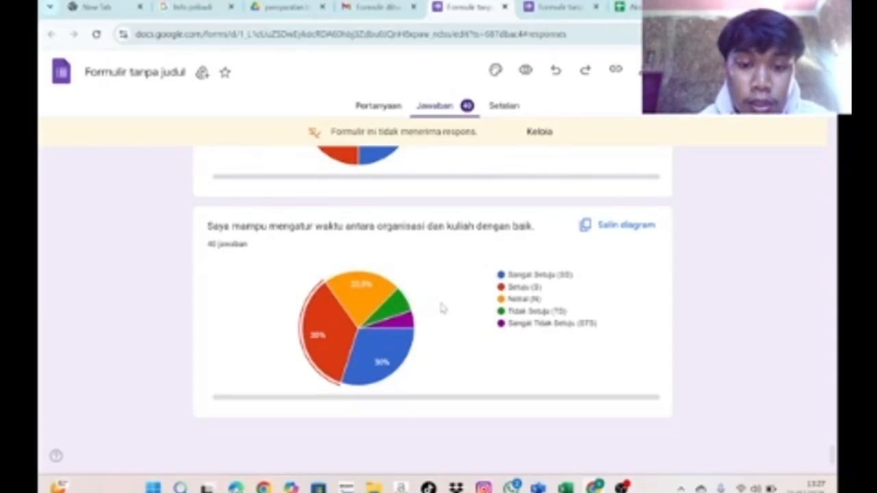
{"action": "mouse_move", "coordinate": [396, 312]}
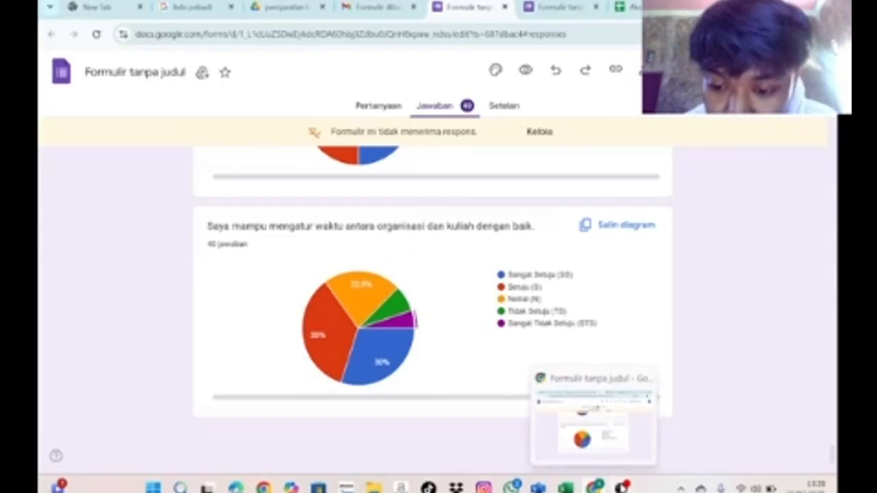
{"action": "mouse_move", "coordinate": [622, 486]}
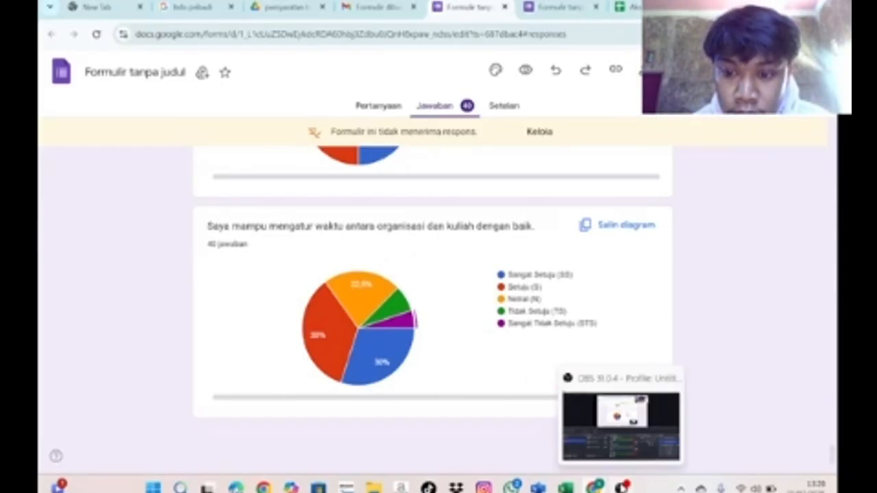
{"action": "left_click", "coordinate": [622, 486]}
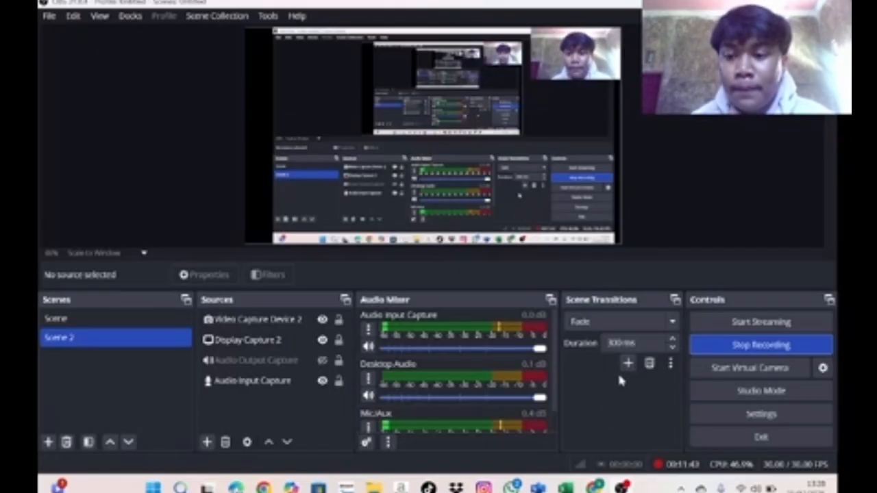
{"action": "left_click", "coordinate": [621, 487]}
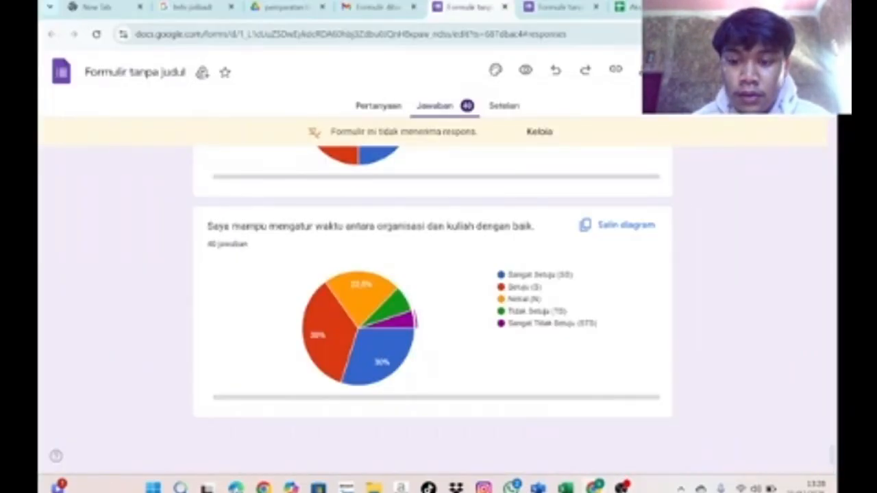
{"action": "left_click", "coordinate": [622, 487]}
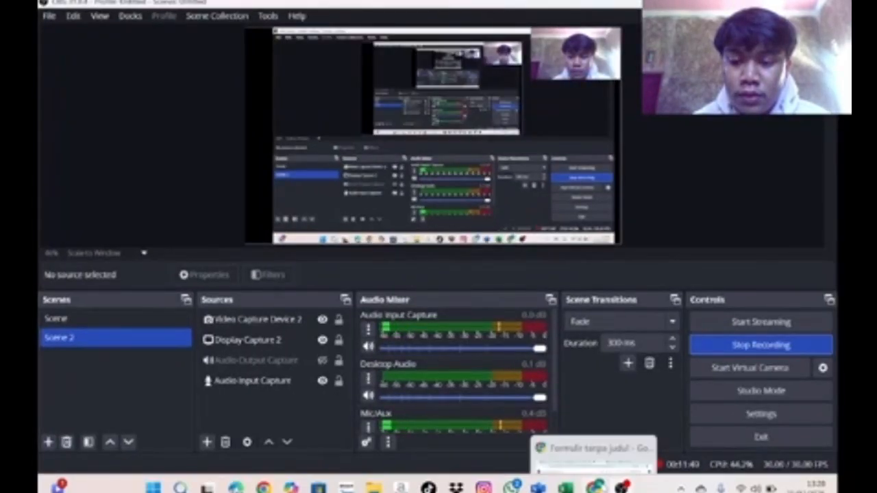
{"action": "left_click", "coordinate": [596, 486]}
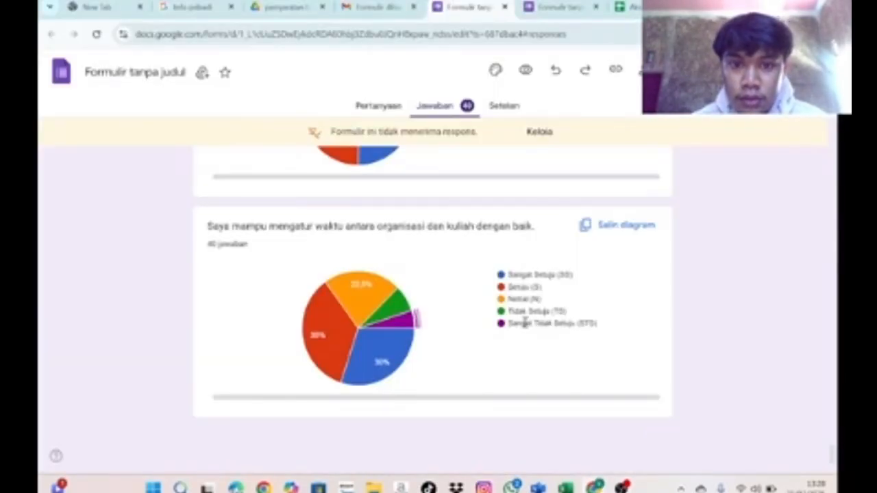
{"action": "scroll", "coordinate": [501, 282], "scroll_direction": "up", "scroll_amount": 6}
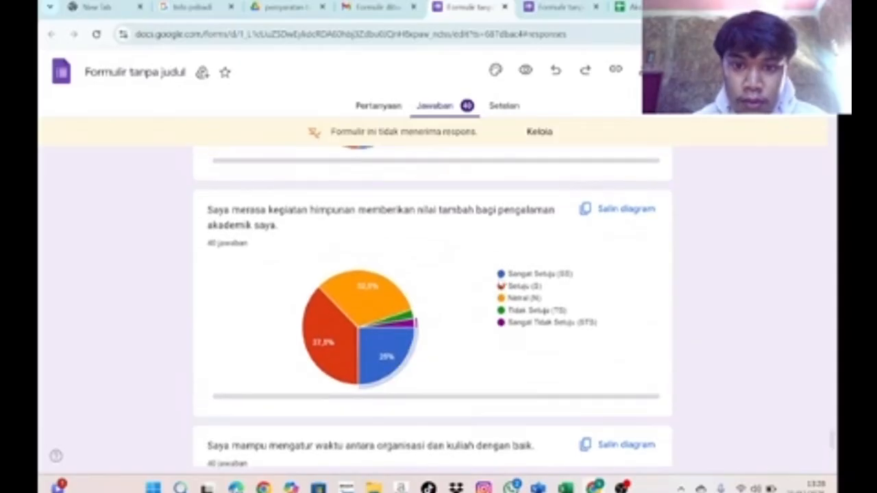
{"action": "scroll", "coordinate": [501, 282], "scroll_direction": "down", "scroll_amount": 4}
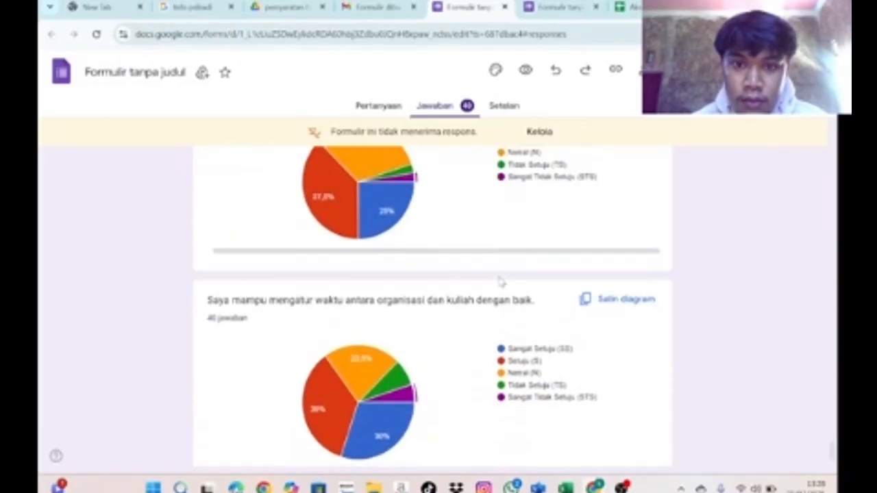
{"action": "scroll", "coordinate": [501, 280], "scroll_direction": "up", "scroll_amount": 2}
{"action": "scroll", "coordinate": [501, 280], "scroll_direction": "up", "scroll_amount": 4}
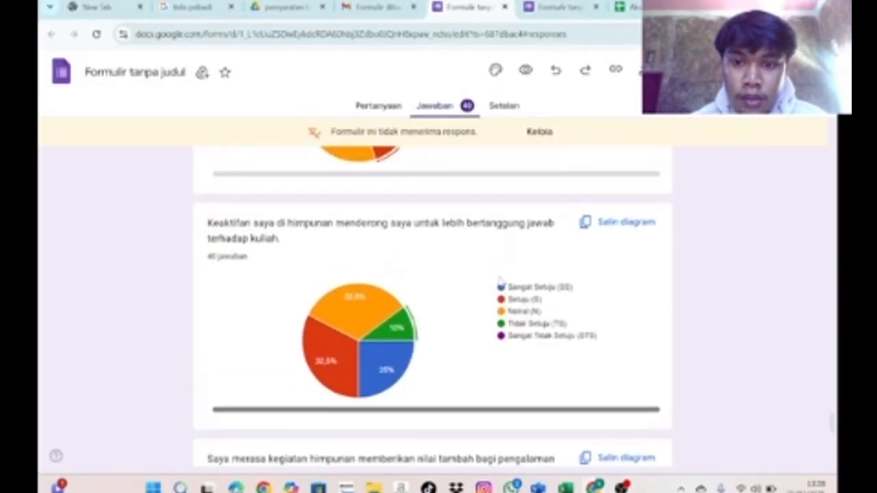
{"action": "scroll", "coordinate": [501, 281], "scroll_direction": "down", "scroll_amount": 7}
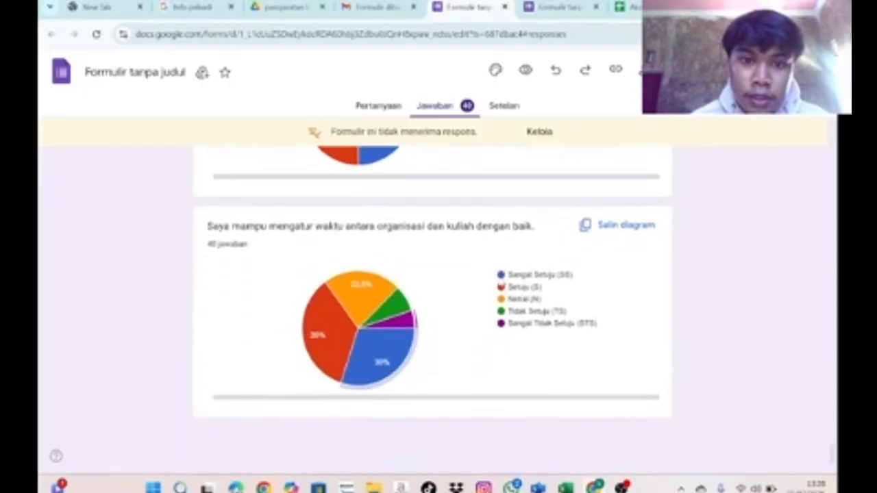
{"action": "scroll", "coordinate": [501, 280], "scroll_direction": "up", "scroll_amount": 3}
{"action": "scroll", "coordinate": [501, 278], "scroll_direction": "up", "scroll_amount": 1}
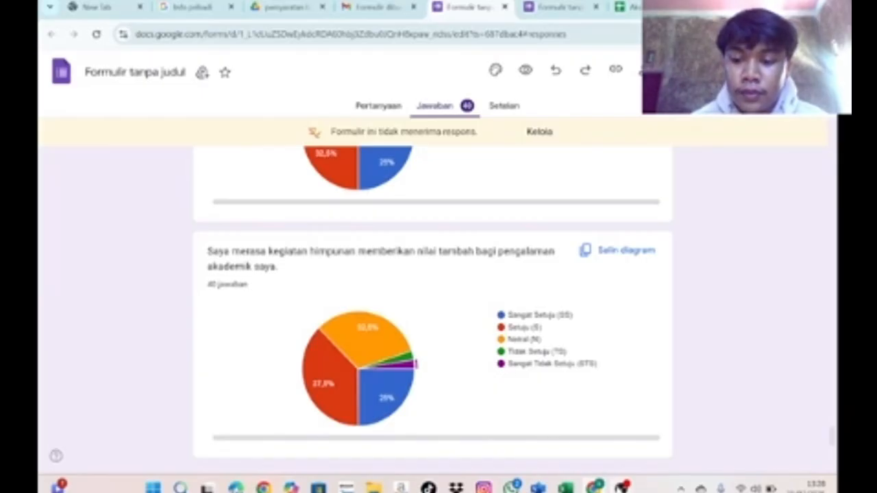
{"action": "left_click", "coordinate": [622, 487]}
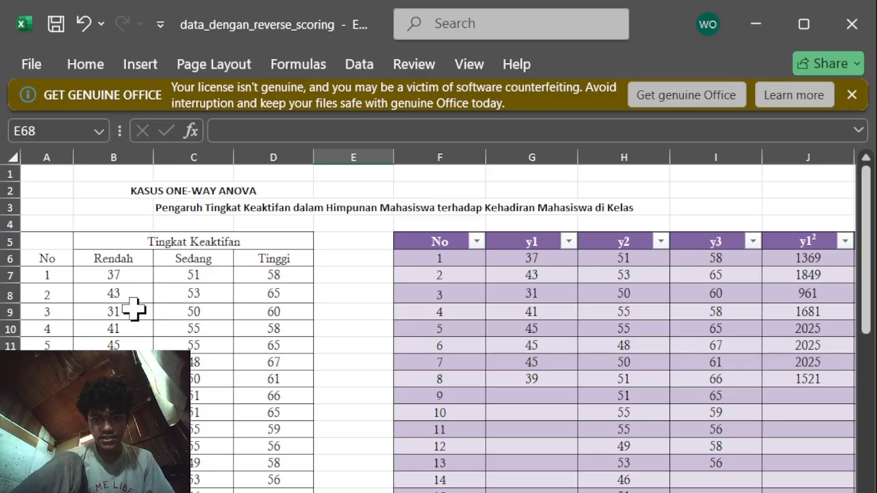
View the one-way ANOVA activity-level table in the data_dengan_reverse_scoring workbook and switch to the preceding sheet with the questionnaire scores
{"action": "scroll", "coordinate": [134, 309], "scroll_direction": "down", "scroll_amount": 1}
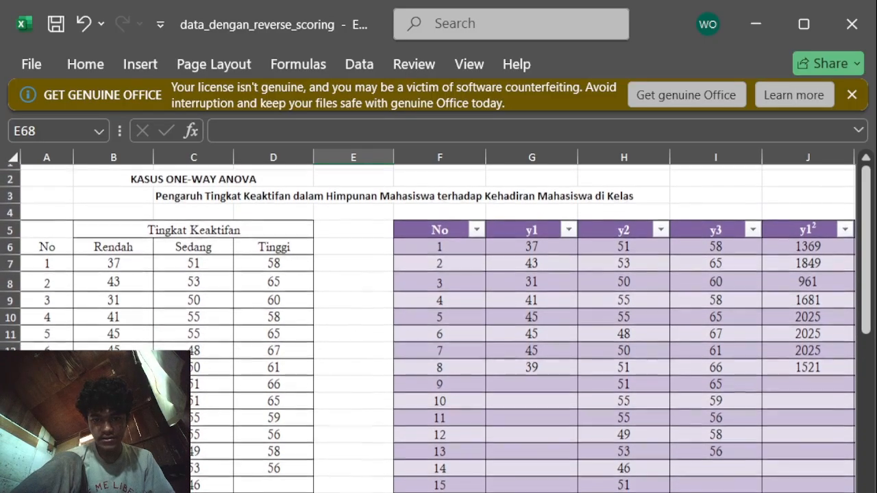
{"action": "scroll", "coordinate": [439, 321], "scroll_direction": "down", "scroll_amount": 2}
{"action": "scroll", "coordinate": [439, 321], "scroll_direction": "up", "scroll_amount": 2}
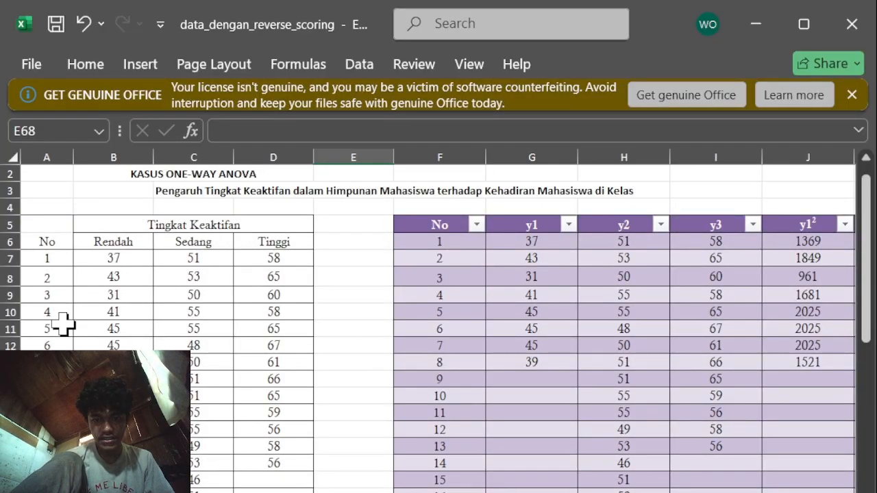
{"action": "scroll", "coordinate": [201, 356], "scroll_direction": "up", "scroll_amount": 1}
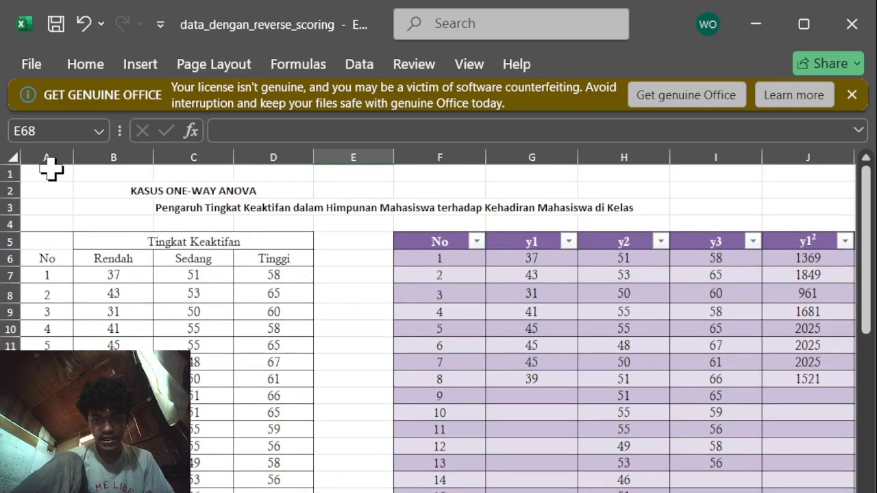
{"action": "key", "text": "ctrl+Page_Up"}
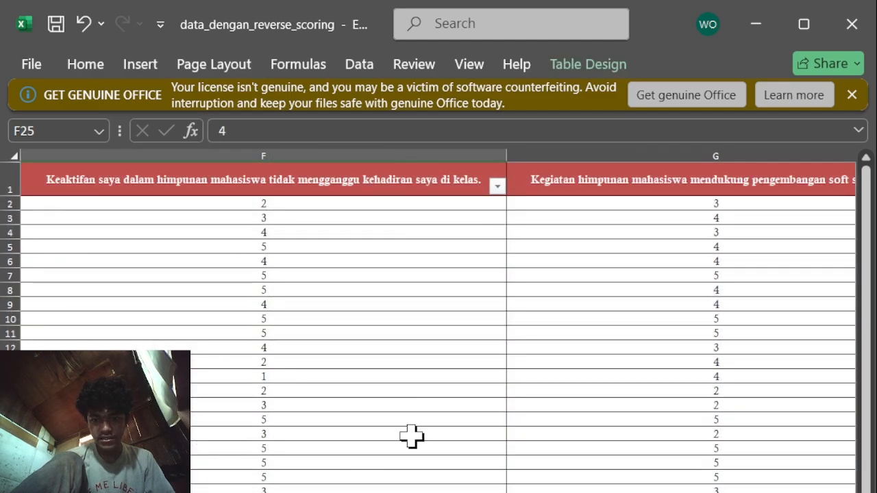
Review the questionnaire score columns across to Total Skor and Tingkat Keaktifan
{"action": "scroll", "coordinate": [412, 436], "scroll_direction": "right", "scroll_amount": 5}
{"action": "scroll", "coordinate": [412, 436], "scroll_direction": "right", "scroll_amount": 5}
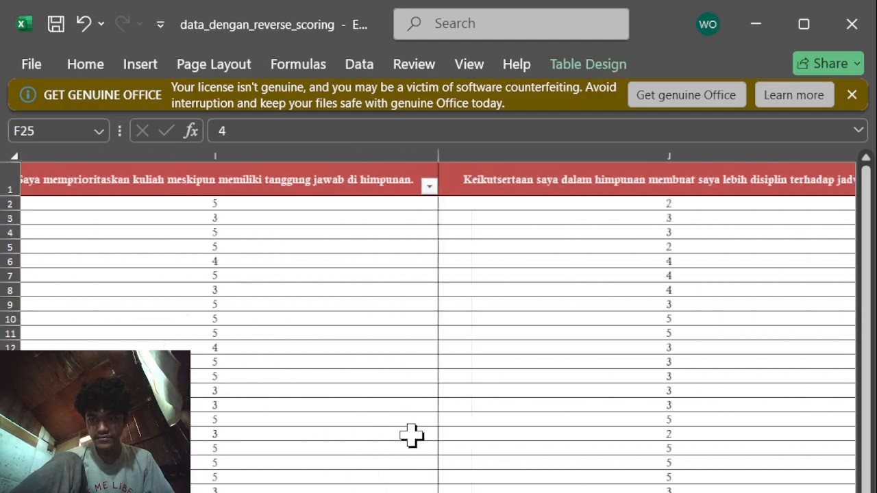
{"action": "scroll", "coordinate": [411, 436], "scroll_direction": "right", "scroll_amount": 10}
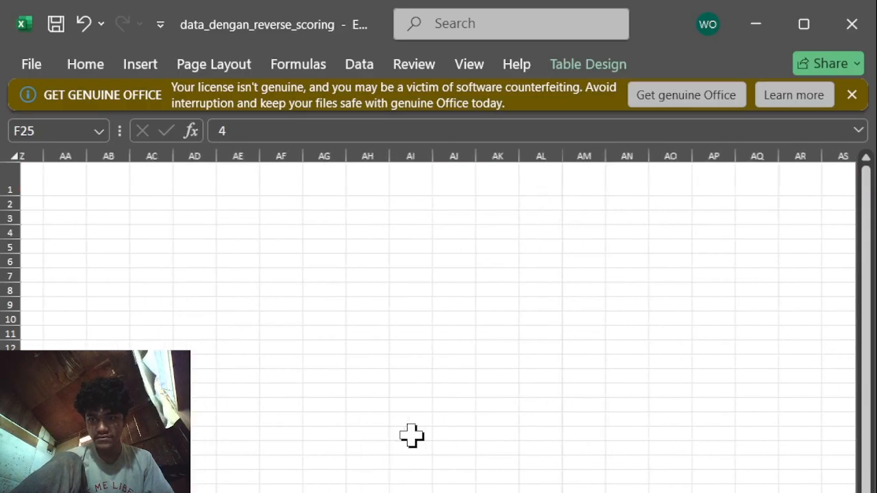
{"action": "scroll", "coordinate": [411, 436], "scroll_direction": "left", "scroll_amount": 10}
{"action": "scroll", "coordinate": [412, 436], "scroll_direction": "up", "scroll_amount": 1}
{"action": "scroll", "coordinate": [411, 435], "scroll_direction": "left", "scroll_amount": 3}
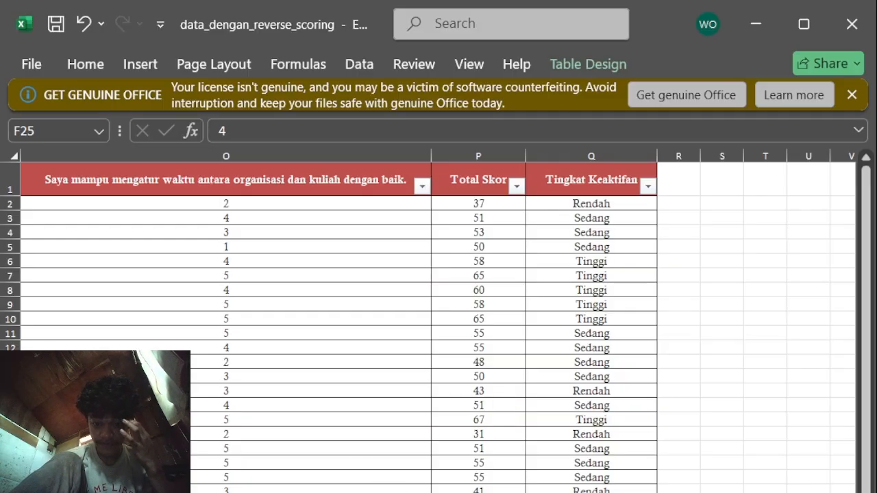
Switch to the one-way ANOVA sheet and review the Tingkat Keaktifan table and the y1 to y3² calculation table
{"action": "key", "text": "ctrl+Page_Down"}
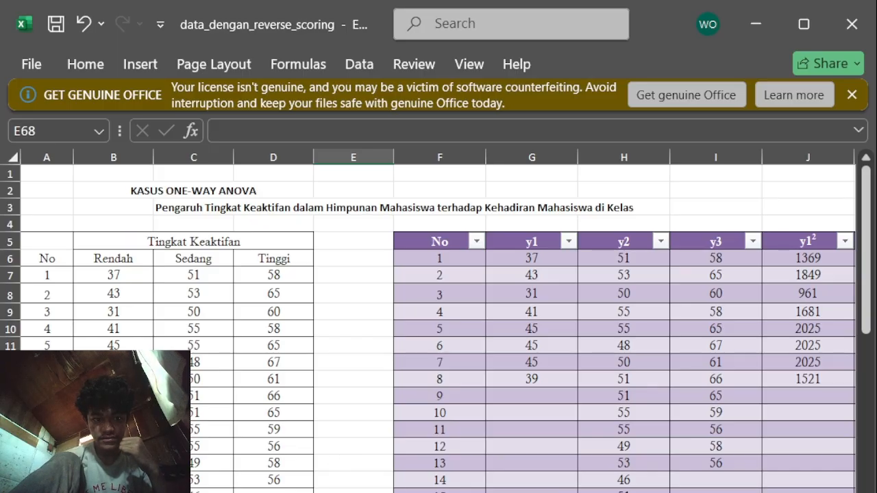
{"action": "scroll", "coordinate": [439, 329], "scroll_direction": "down", "scroll_amount": 5}
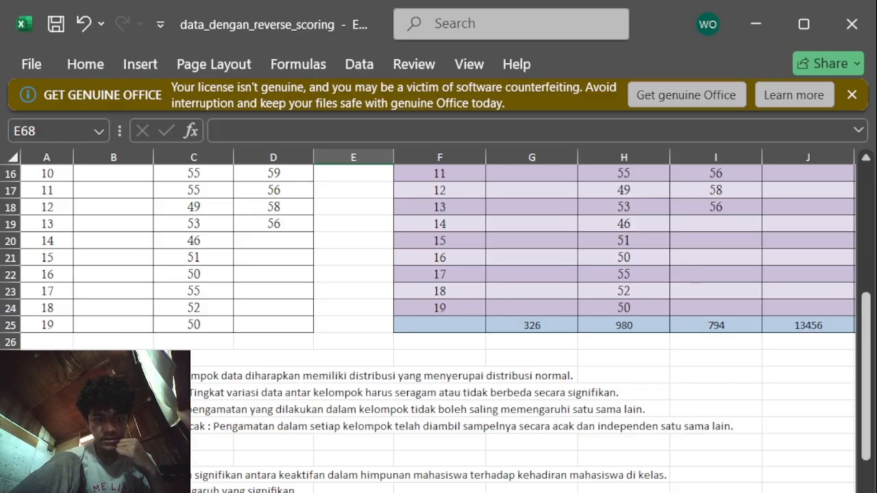
{"action": "scroll", "coordinate": [218, 449], "scroll_direction": "up", "scroll_amount": 3}
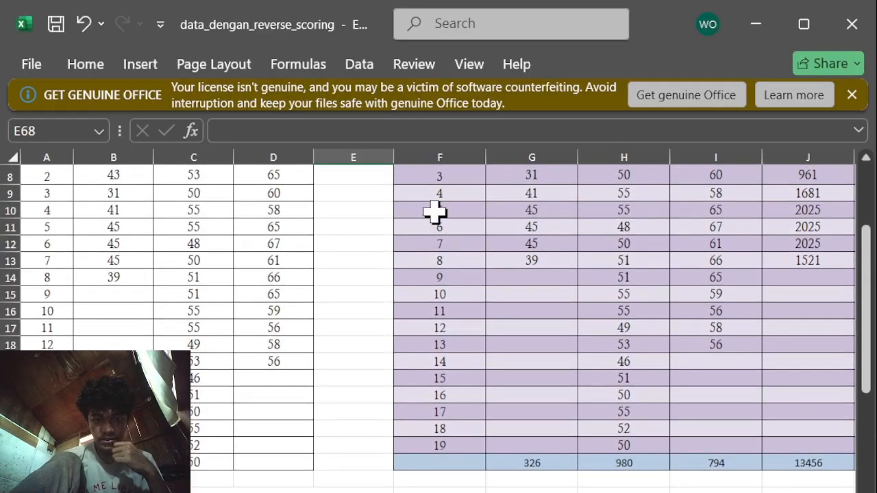
{"action": "scroll", "coordinate": [397, 434], "scroll_direction": "up", "scroll_amount": 1}
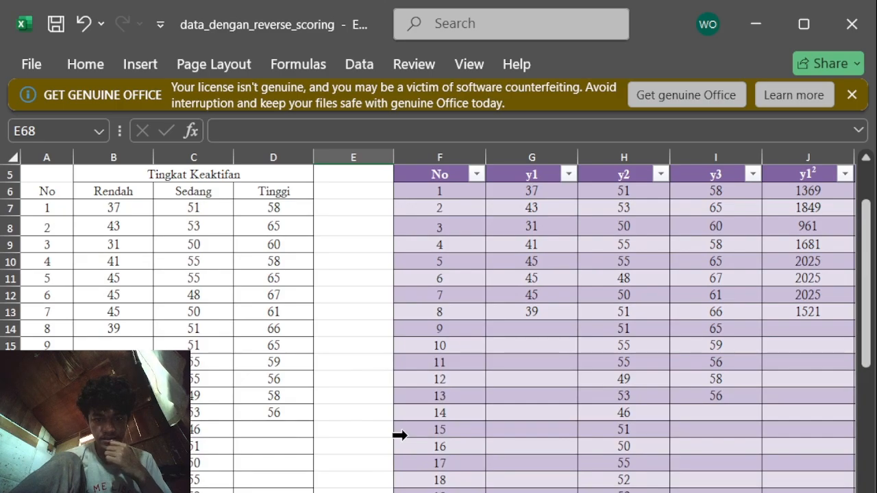
{"action": "scroll", "coordinate": [400, 435], "scroll_direction": "up", "scroll_amount": 1}
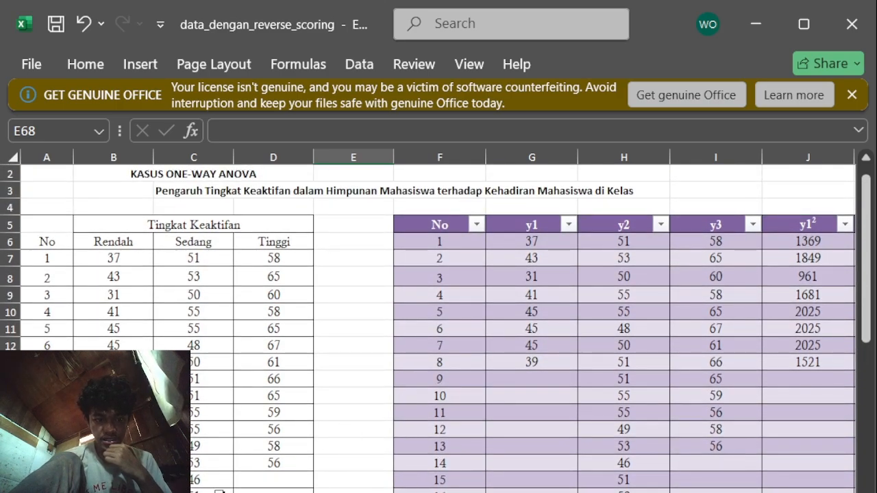
{"action": "scroll", "coordinate": [438, 322], "scroll_direction": "right", "scroll_amount": 5}
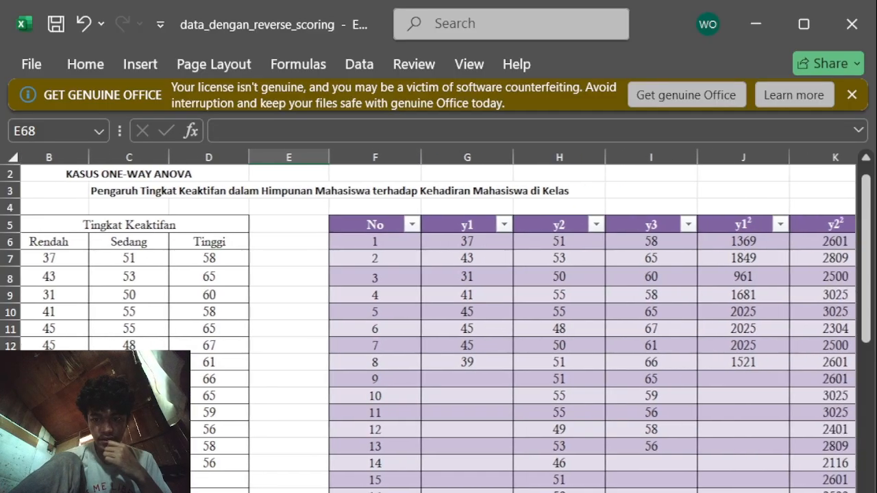
{"action": "scroll", "coordinate": [381, 290], "scroll_direction": "left", "scroll_amount": 2}
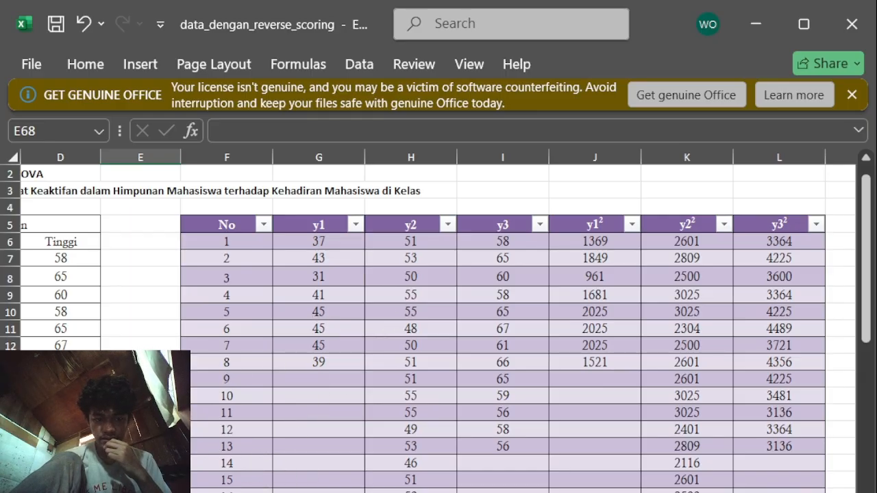
{"action": "scroll", "coordinate": [409, 473], "scroll_direction": "right", "scroll_amount": 1}
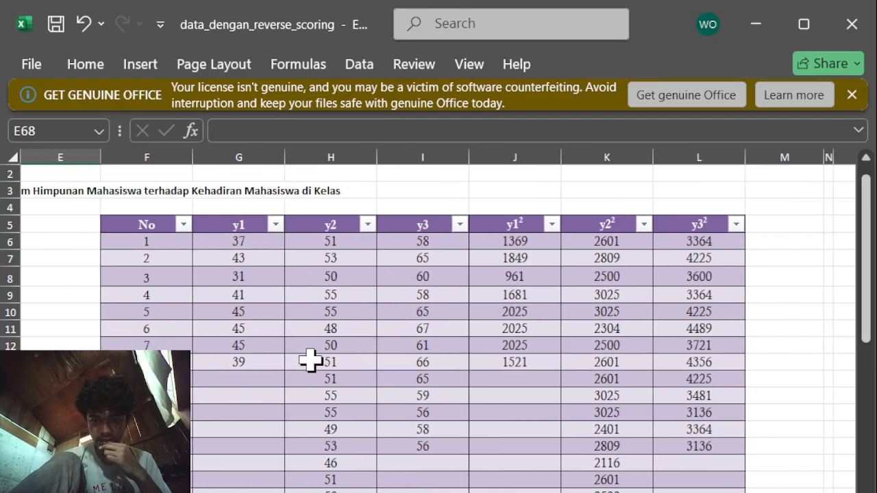
Check the first and last y1 scores in cells G6 and G13
{"action": "left_click", "coordinate": [235, 240]}
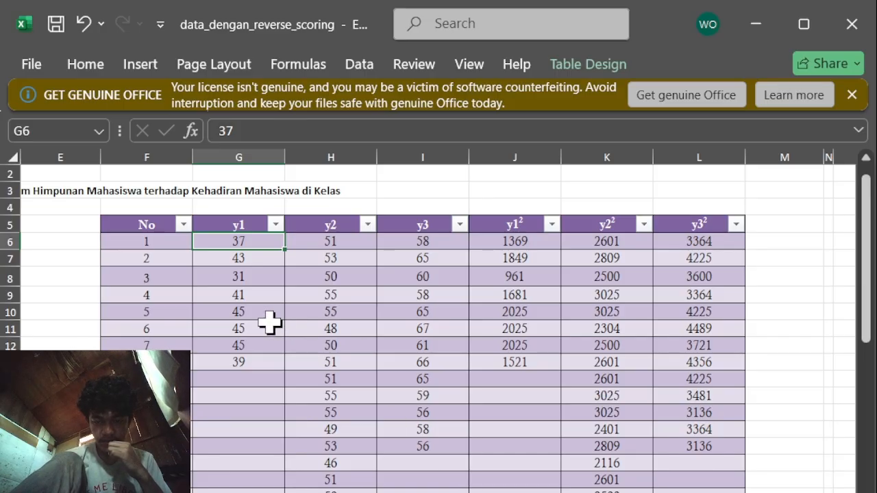
{"action": "key", "text": "ctrl+Down"}
{"action": "left_click", "coordinate": [219, 244]}
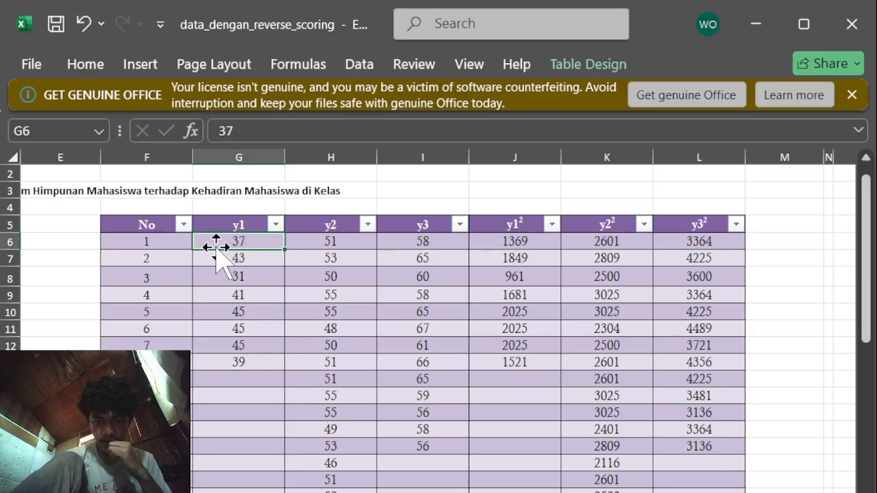
{"action": "key", "text": "ctrl+Down"}
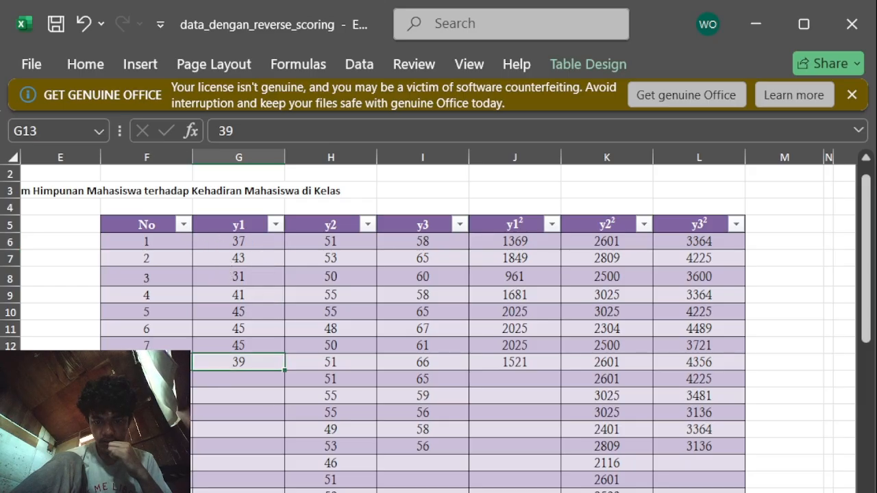
Re-enter the y1 column total in G25 as =SUM(G6:G13)
{"action": "double_click", "coordinate": [238, 492]}
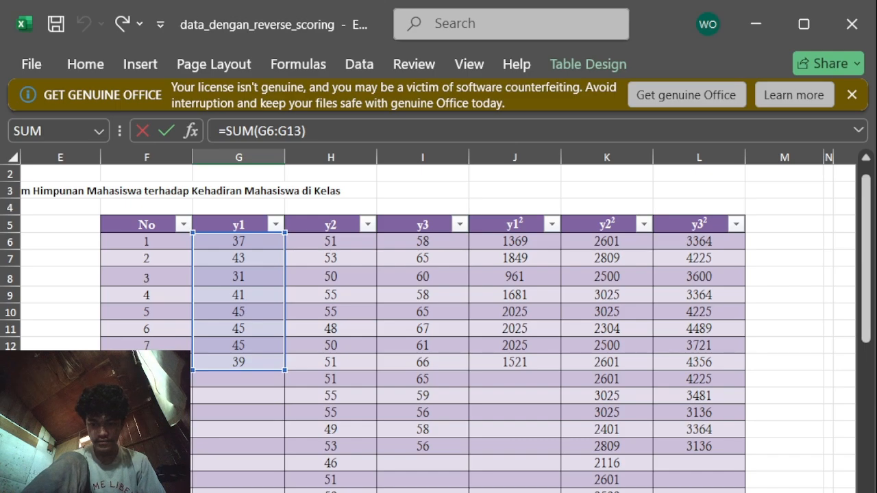
{"action": "key", "text": "BackSpace"}
{"action": "key", "text": "BackSpace"}
{"action": "key", "text": "BackSpace"}
{"action": "key", "text": "BackSpace"}
{"action": "key", "text": "BackSpace"}
{"action": "key", "text": "BackSpace"}
{"action": "key", "text": "BackSpace"}
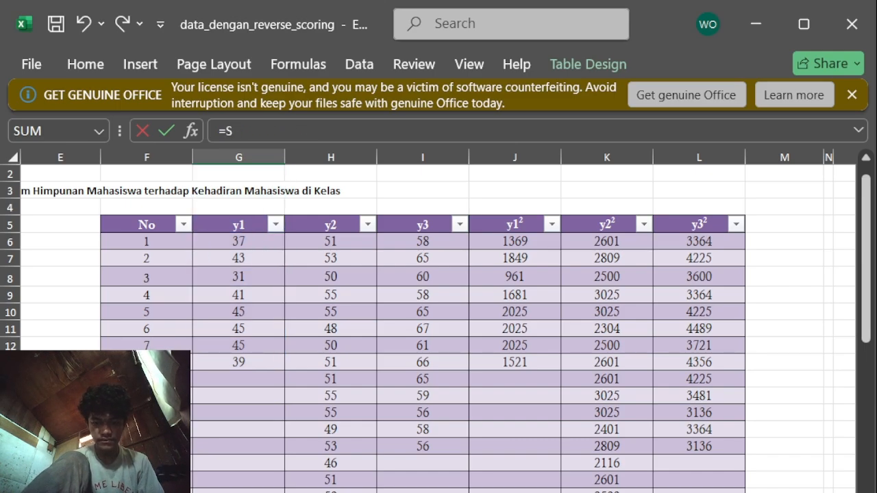
{"action": "type", "text": "UM("}
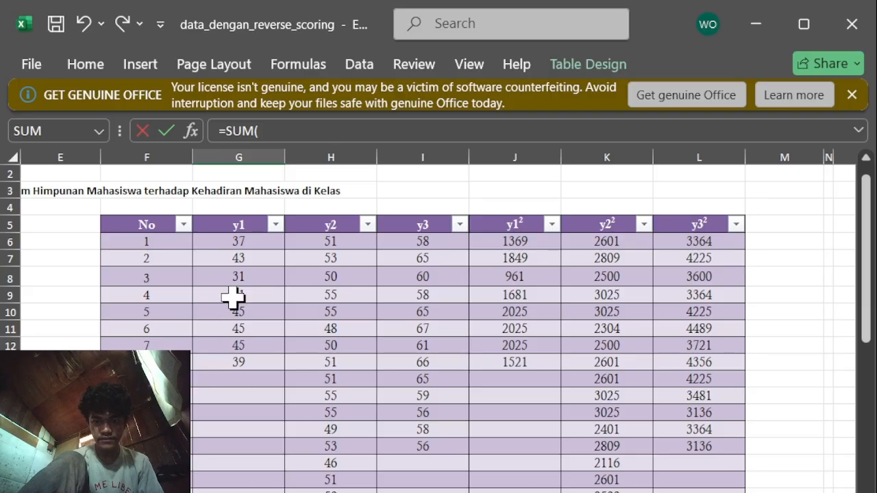
{"action": "left_click", "coordinate": [229, 243]}
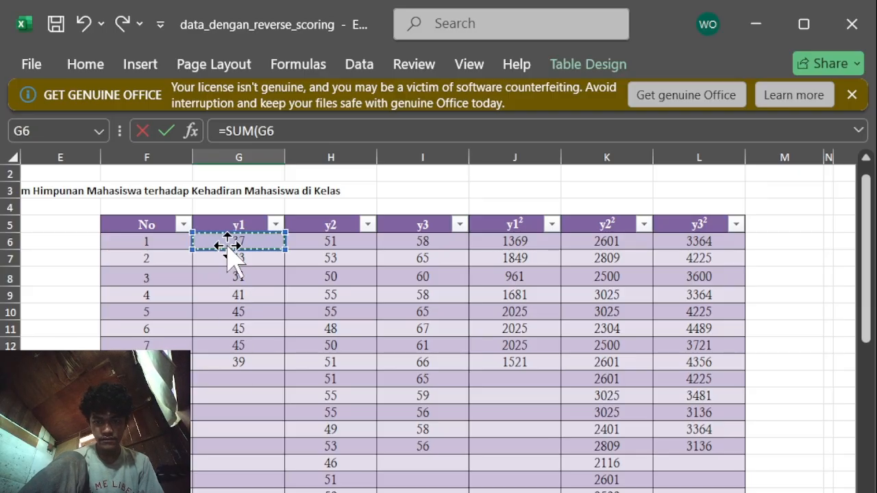
{"action": "left_click_drag", "start_coordinate": [228, 242], "coordinate": [247, 360]}
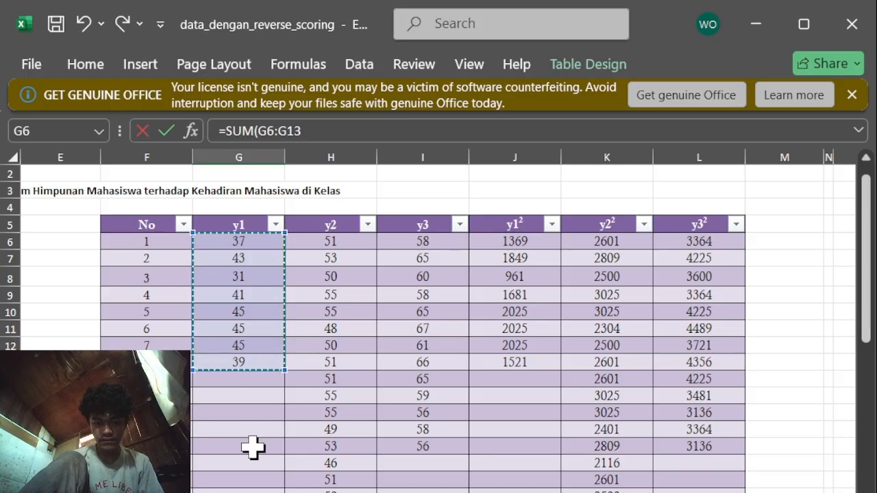
{"action": "type", "text": ")"}
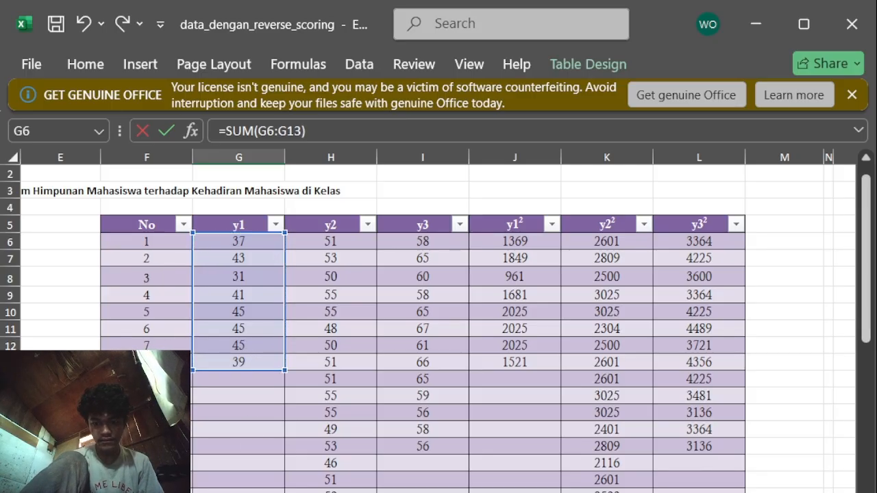
{"action": "key", "text": "Return"}
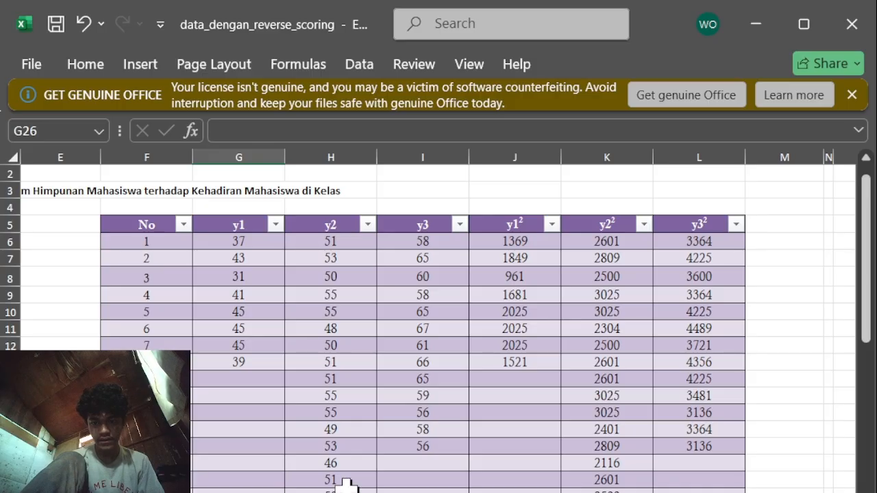
Return to the calculation table and inspect the y2 column total formula in H25
{"action": "scroll", "coordinate": [344, 481], "scroll_direction": "down", "scroll_amount": 15}
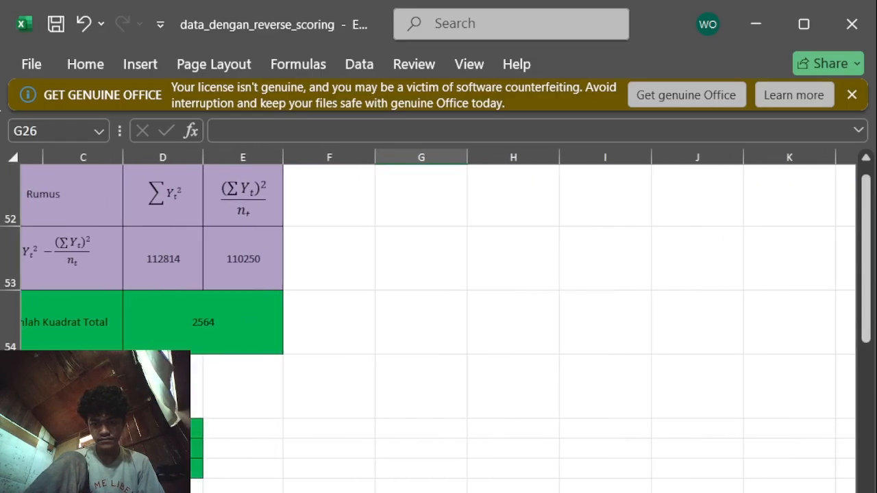
{"action": "scroll", "coordinate": [438, 322], "scroll_direction": "up", "scroll_amount": 14}
{"action": "scroll", "coordinate": [438, 322], "scroll_direction": "up", "scroll_amount": 3}
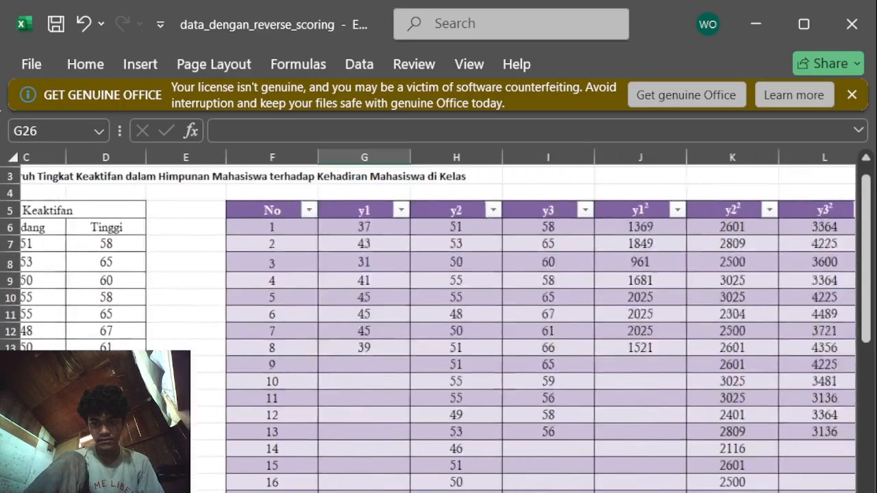
{"action": "scroll", "coordinate": [439, 322], "scroll_direction": "right", "scroll_amount": 3}
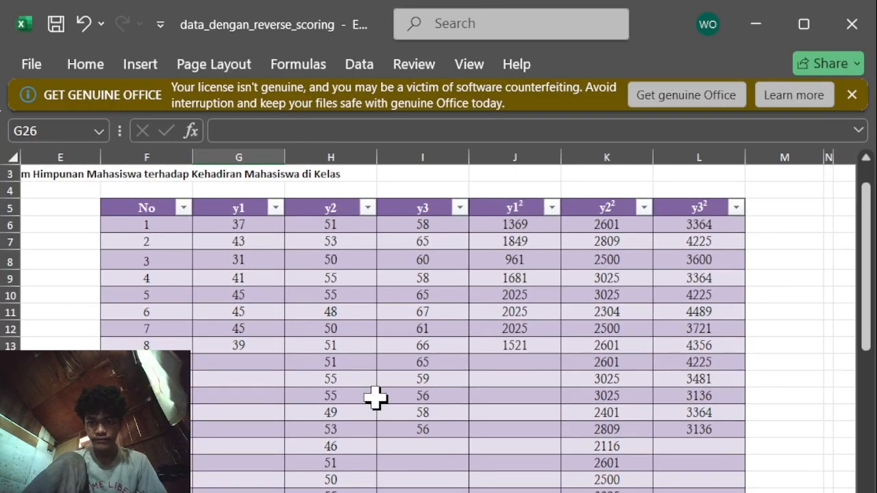
{"action": "left_click", "coordinate": [331, 492]}
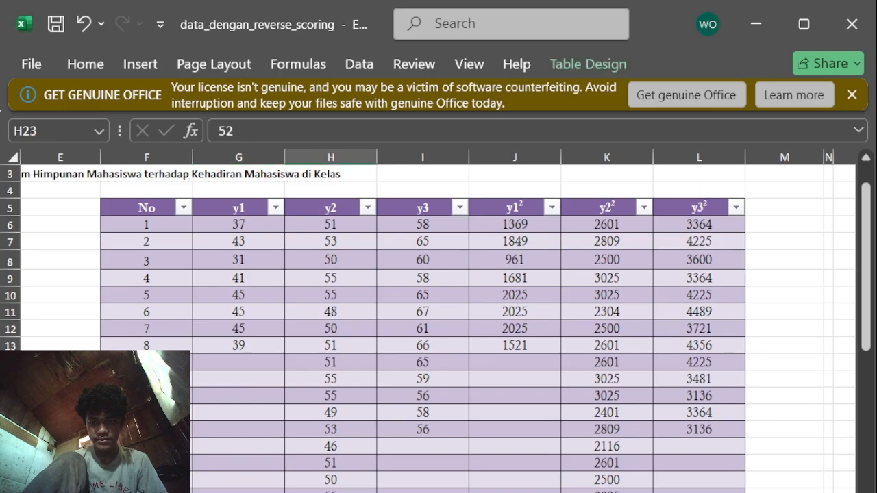
{"action": "scroll", "coordinate": [369, 351], "scroll_direction": "up", "scroll_amount": 1}
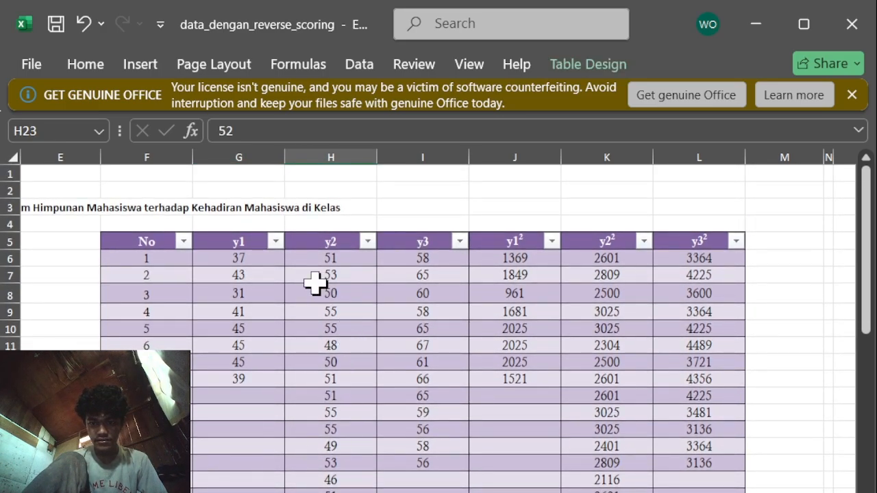
{"action": "key", "text": "Down"}
{"action": "key", "text": "Down"}
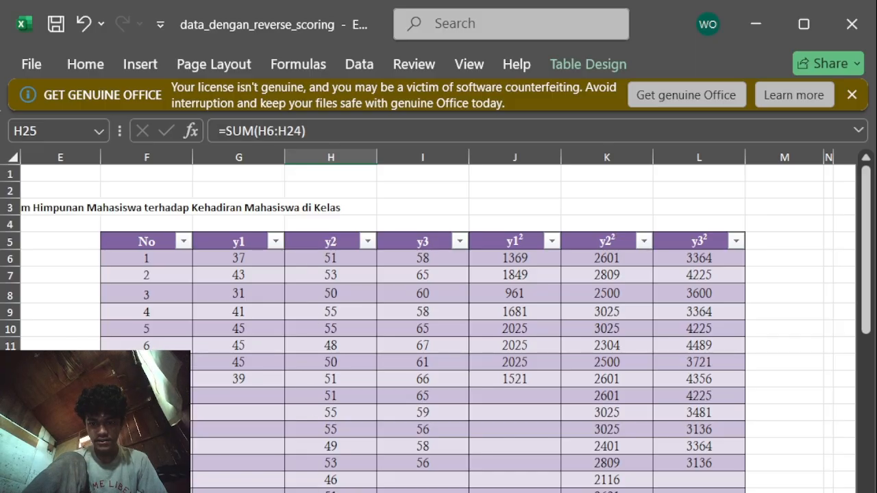
{"action": "key", "text": "Down"}
{"action": "key", "text": "Up"}
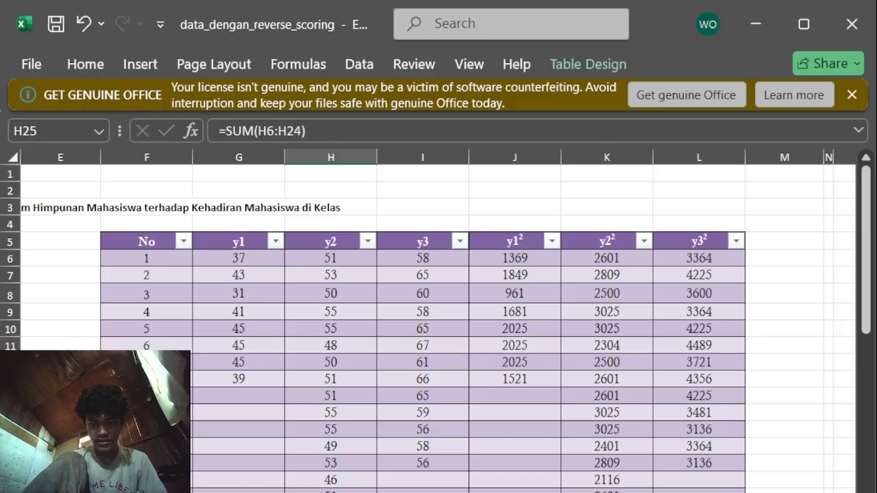
{"action": "key", "text": "F2"}
{"action": "key", "text": "BackSpace"}
{"action": "key", "text": "BackSpace"}
{"action": "key", "text": "BackSpace"}
{"action": "key", "text": "BackSpace"}
{"action": "key", "text": "BackSpace"}
{"action": "key", "text": "BackSpace"}
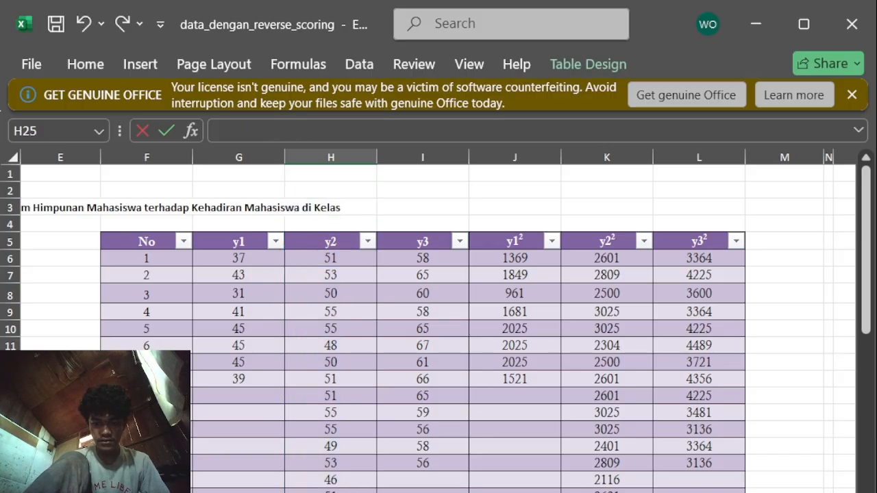
{"action": "type", "text": "+"}
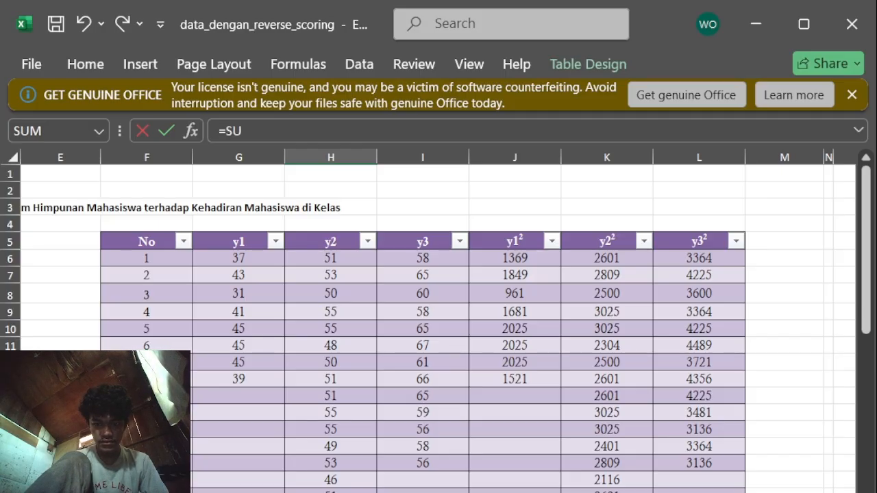
{"action": "left_click_drag", "start_coordinate": [354, 256], "coordinate": [373, 492]}
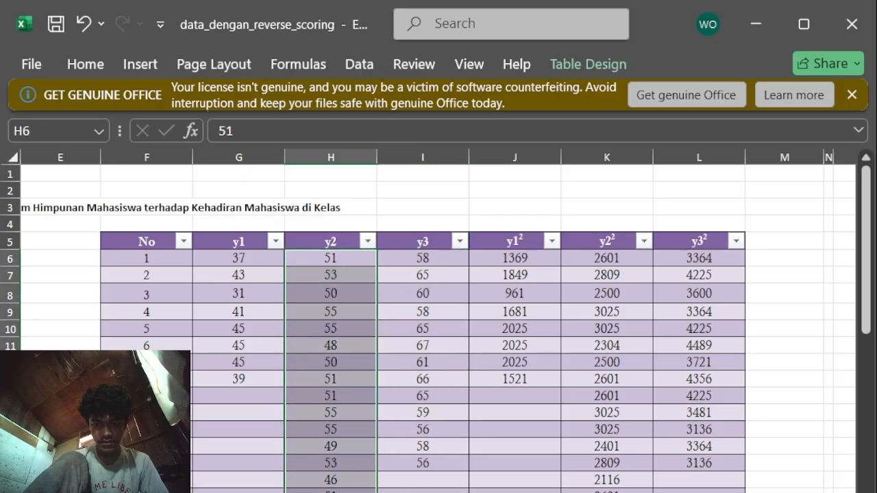
Re-enter the y2 column total in H25 as =SUM(H6:H24)
{"action": "left_click", "coordinate": [356, 492]}
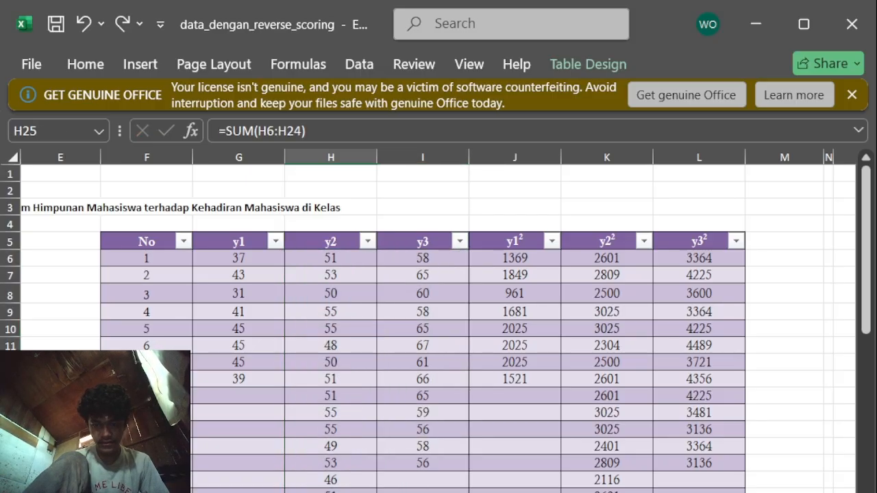
{"action": "key", "text": "F2"}
{"action": "key", "text": "BackSpace"}
{"action": "key", "text": "BackSpace"}
{"action": "key", "text": "BackSpace"}
{"action": "key", "text": "BackSpace"}
{"action": "key", "text": "BackSpace"}
{"action": "key", "text": "BackSpace"}
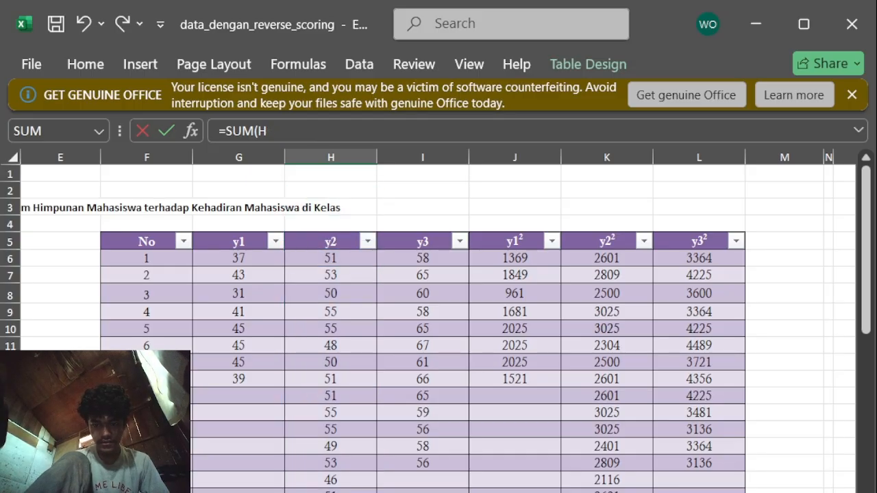
{"action": "key", "text": "BackSpace"}
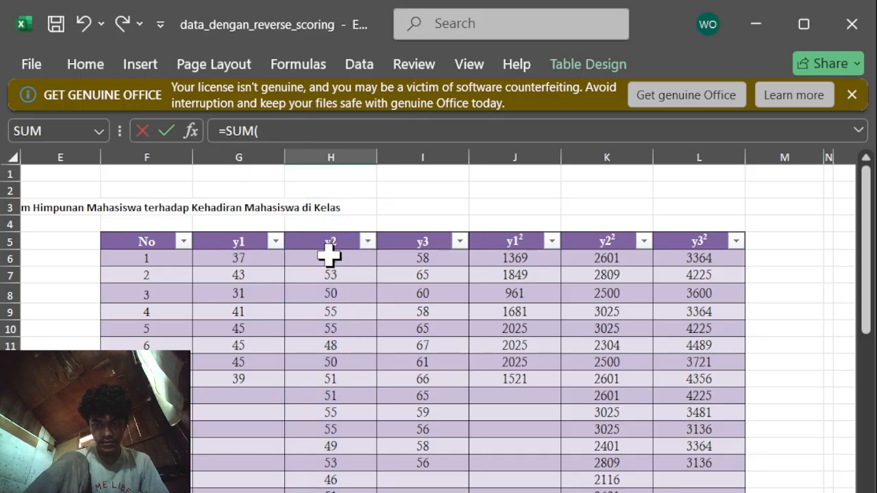
{"action": "left_click_drag", "start_coordinate": [329, 256], "coordinate": [356, 492]}
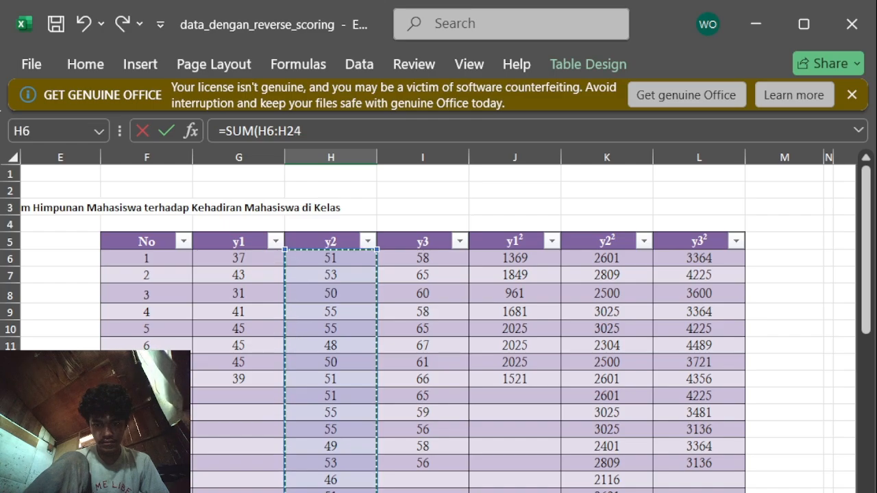
{"action": "type", "text": ")"}
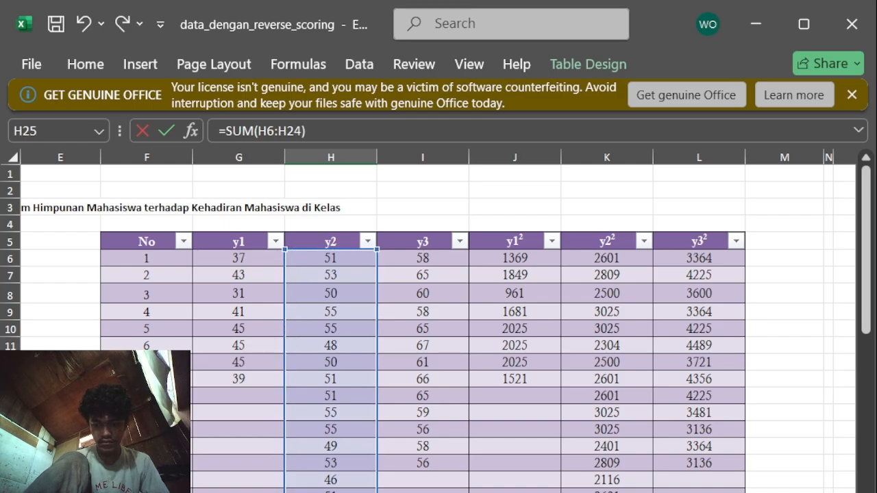
{"action": "key", "text": "Return"}
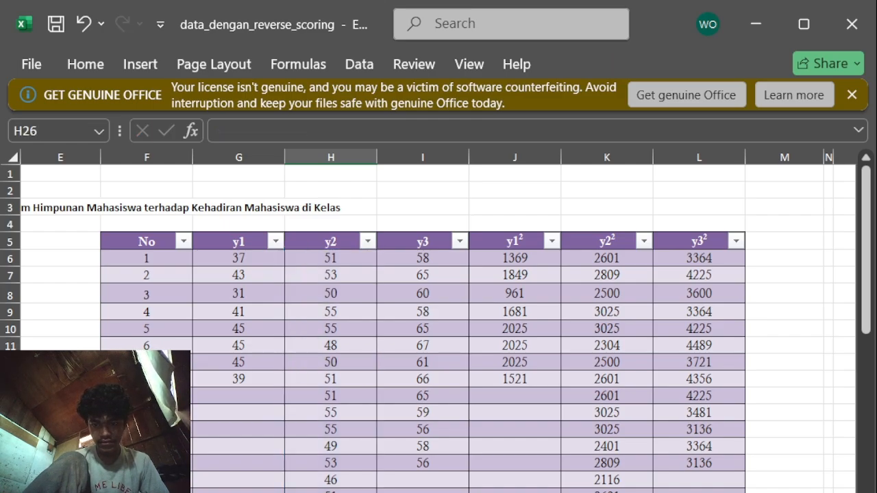
Look over the Jumlah Kuadrat Total section, the column totals in row 25 and the y1 to y3² calculation table
{"action": "scroll", "coordinate": [438, 329], "scroll_direction": "down", "scroll_amount": 17}
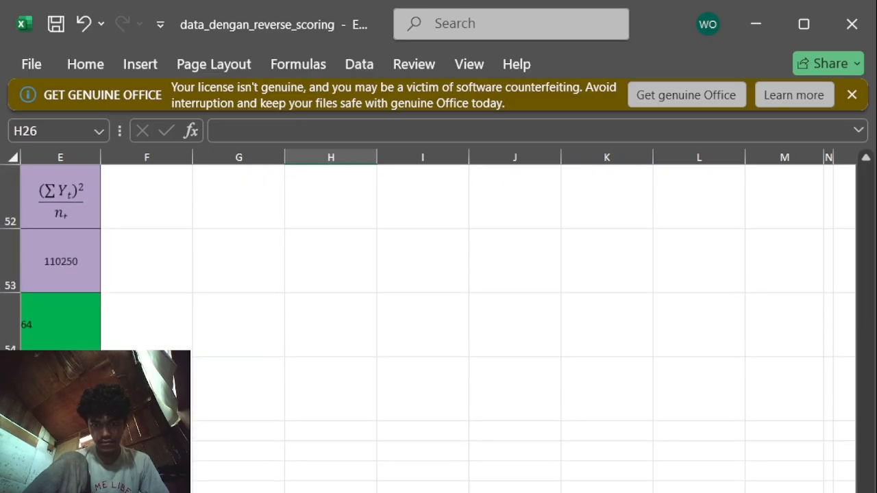
{"action": "scroll", "coordinate": [438, 322], "scroll_direction": "left", "scroll_amount": 5}
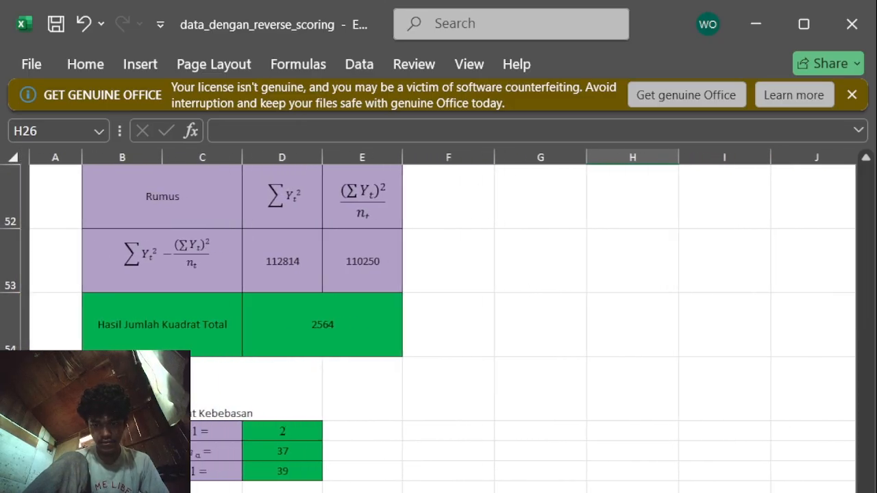
{"action": "scroll", "coordinate": [493, 444], "scroll_direction": "up", "scroll_amount": 9}
{"action": "scroll", "coordinate": [493, 444], "scroll_direction": "right", "scroll_amount": 2}
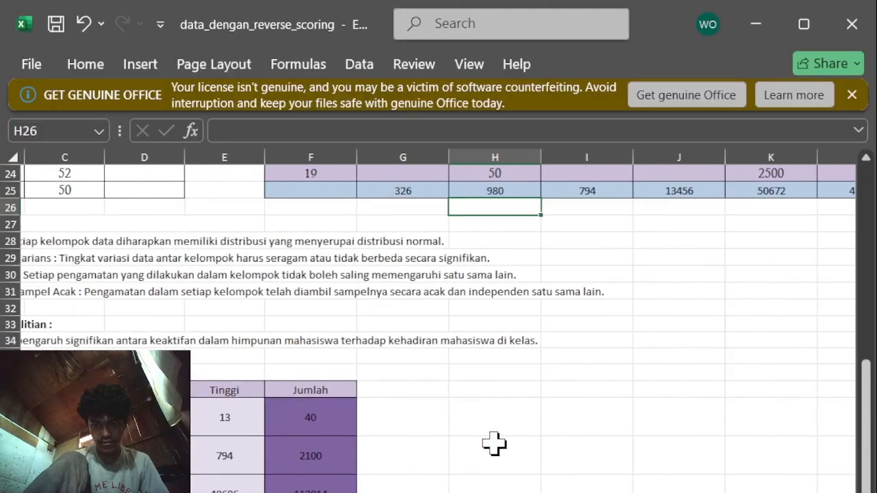
{"action": "scroll", "coordinate": [493, 444], "scroll_direction": "right", "scroll_amount": 1}
{"action": "scroll", "coordinate": [493, 443], "scroll_direction": "up", "scroll_amount": 4}
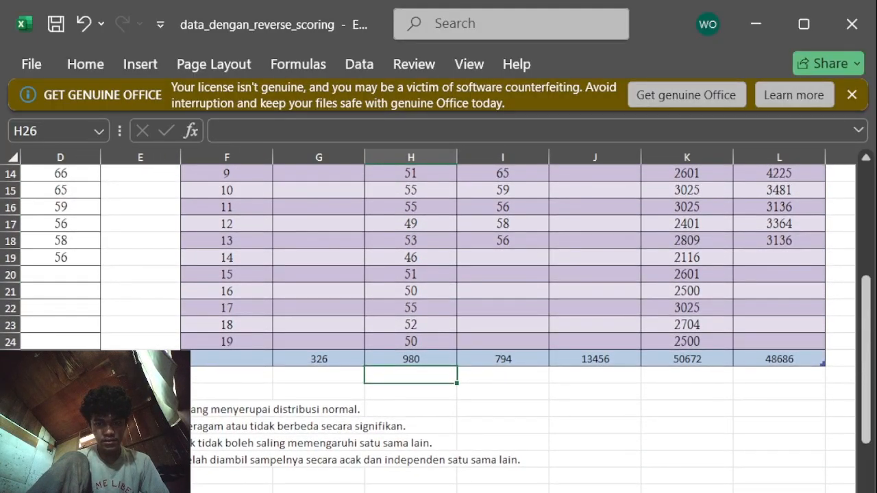
{"action": "scroll", "coordinate": [220, 329], "scroll_direction": "up", "scroll_amount": 3}
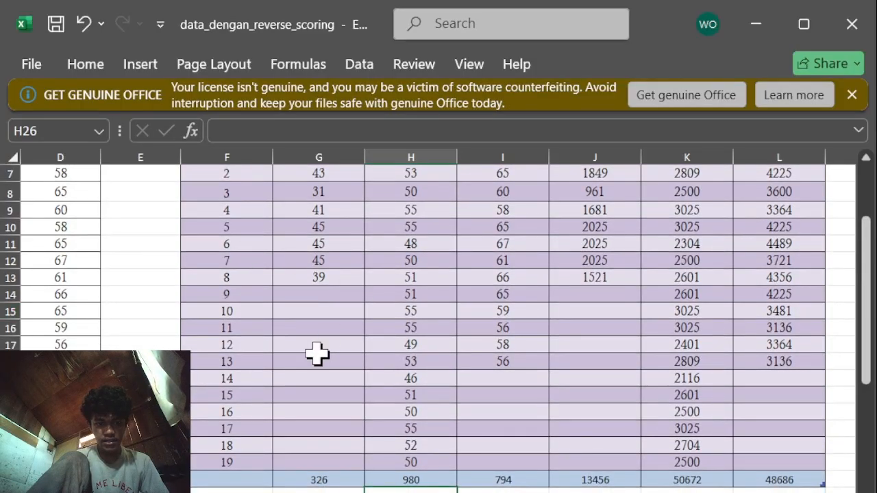
{"action": "scroll", "coordinate": [257, 413], "scroll_direction": "up", "scroll_amount": 2}
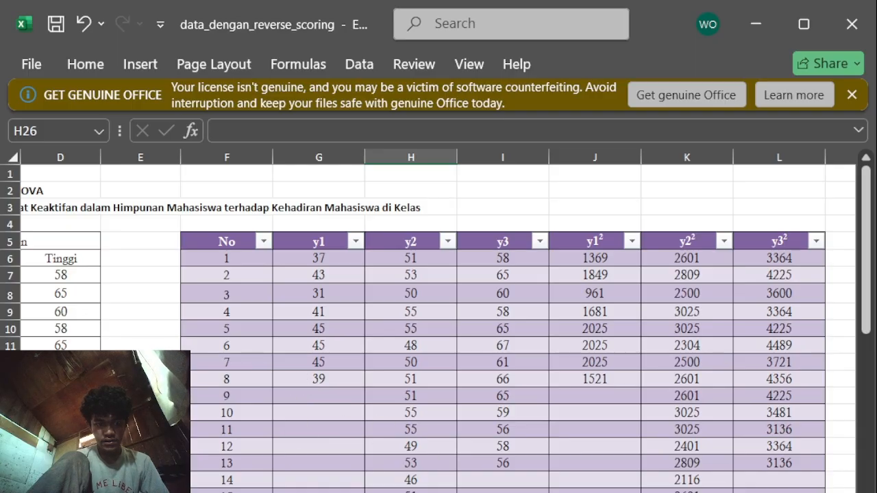
{"action": "scroll", "coordinate": [395, 470], "scroll_direction": "down", "scroll_amount": 2}
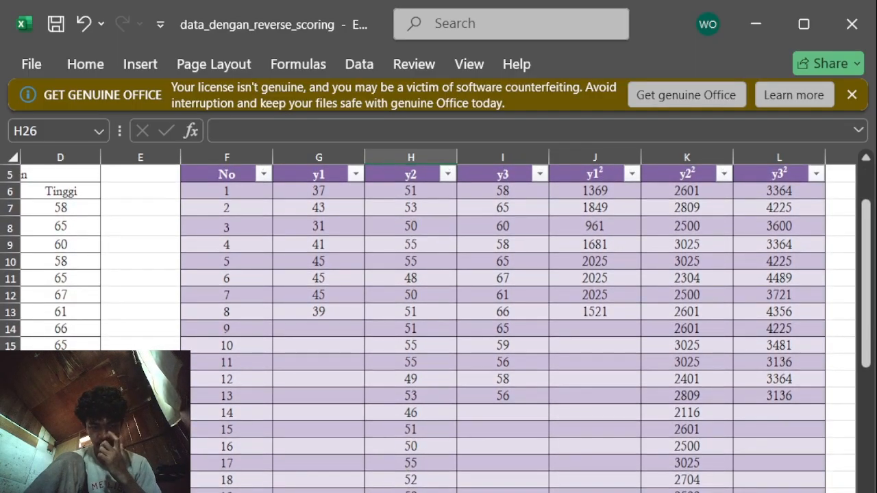
Review the Asumsi and Hipotesis Penelitian text, the Statistik table and the sum of squares tables below it
{"action": "scroll", "coordinate": [438, 322], "scroll_direction": "down", "scroll_amount": 6}
{"action": "scroll", "coordinate": [438, 322], "scroll_direction": "left", "scroll_amount": 2}
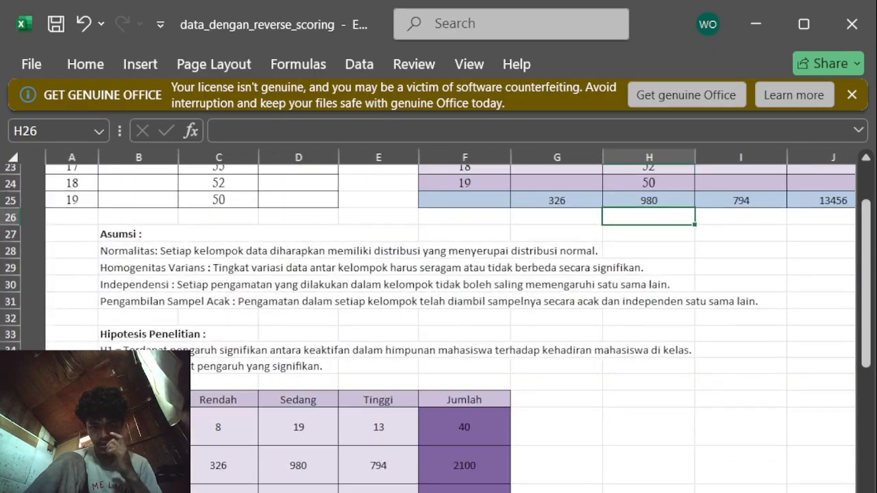
{"action": "scroll", "coordinate": [438, 322], "scroll_direction": "down", "scroll_amount": 5}
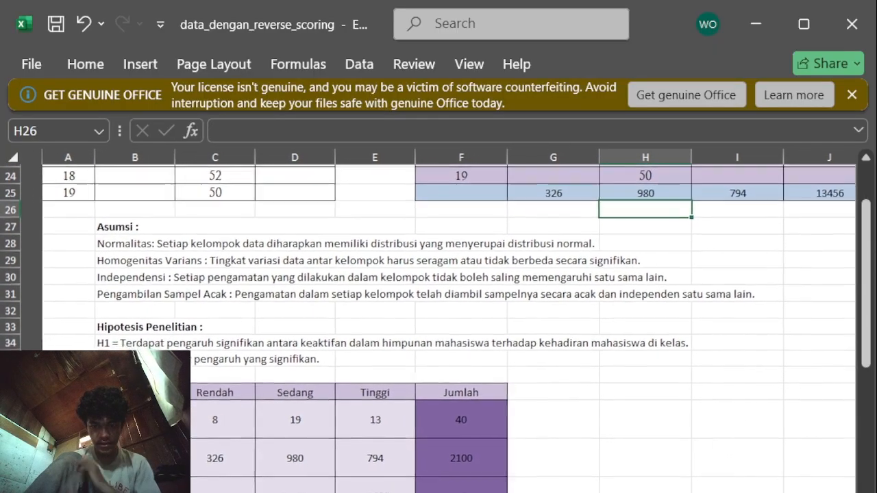
{"action": "scroll", "coordinate": [438, 322], "scroll_direction": "down", "scroll_amount": 3}
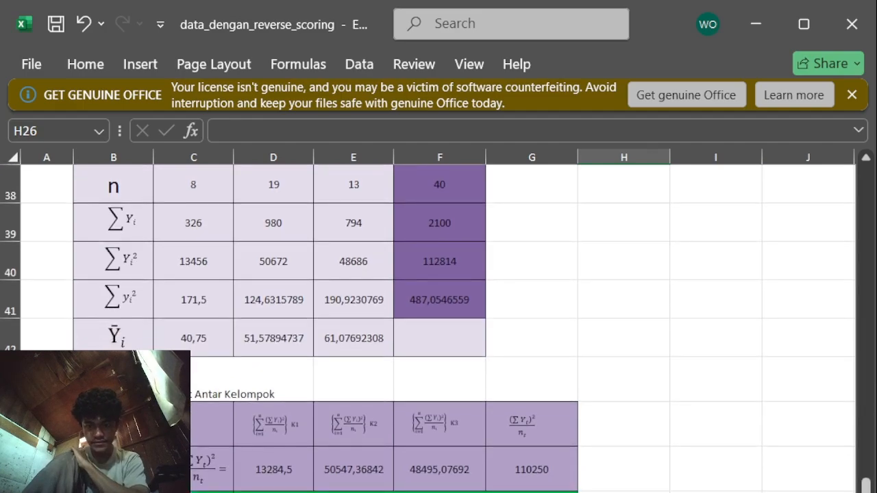
{"action": "scroll", "coordinate": [438, 322], "scroll_direction": "down", "scroll_amount": 3}
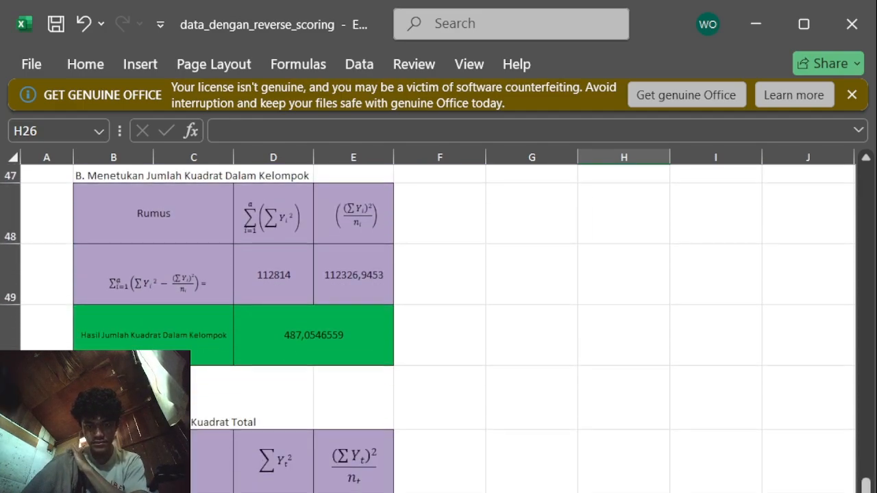
{"action": "scroll", "coordinate": [438, 322], "scroll_direction": "up", "scroll_amount": 5}
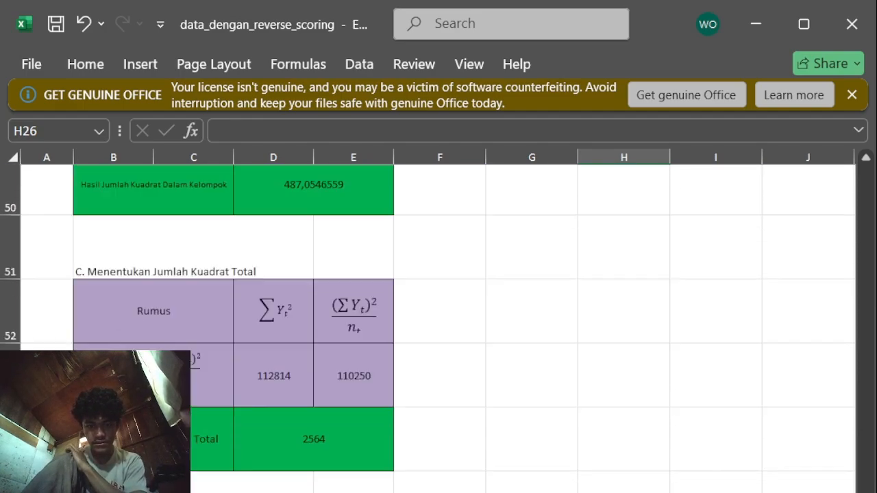
{"action": "scroll", "coordinate": [438, 322], "scroll_direction": "up", "scroll_amount": 5}
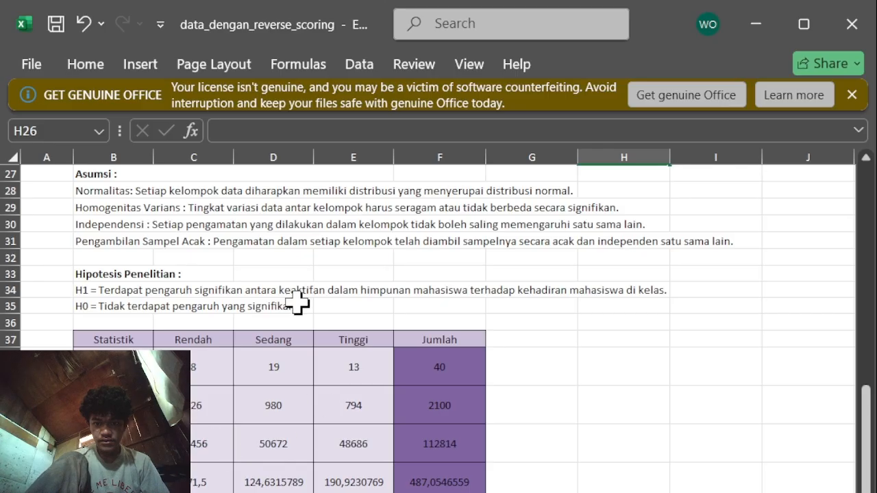
{"action": "scroll", "coordinate": [297, 302], "scroll_direction": "up", "scroll_amount": 3}
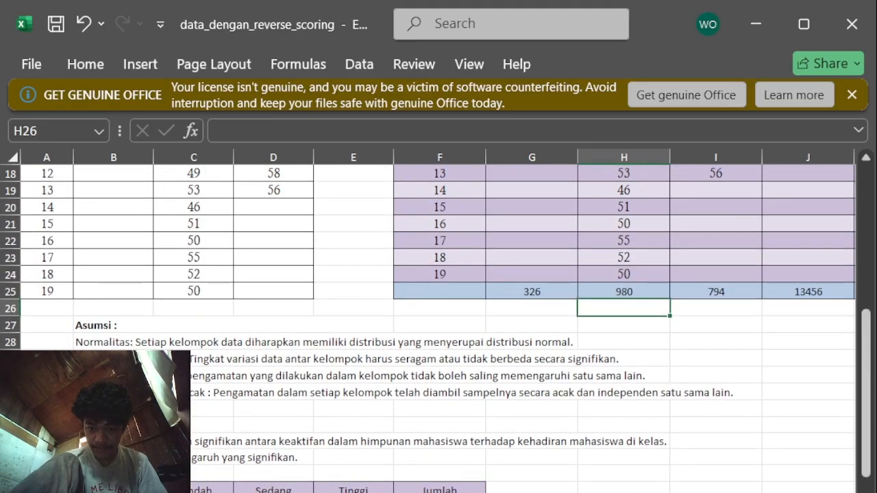
Compare the Rendah group's n value in C38 with the Rendah scores in B7:B14
{"action": "left_click", "coordinate": [273, 492]}
{"action": "left_click", "coordinate": [193, 492]}
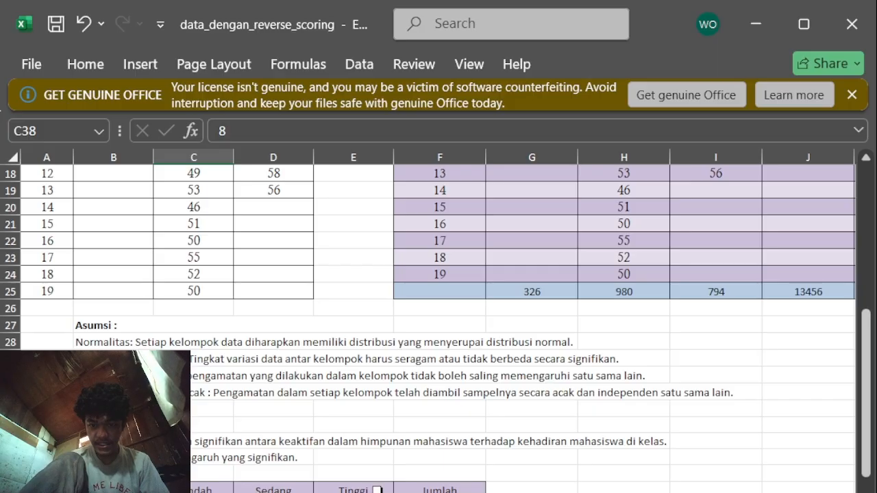
{"action": "scroll", "coordinate": [265, 408], "scroll_direction": "up", "scroll_amount": 6}
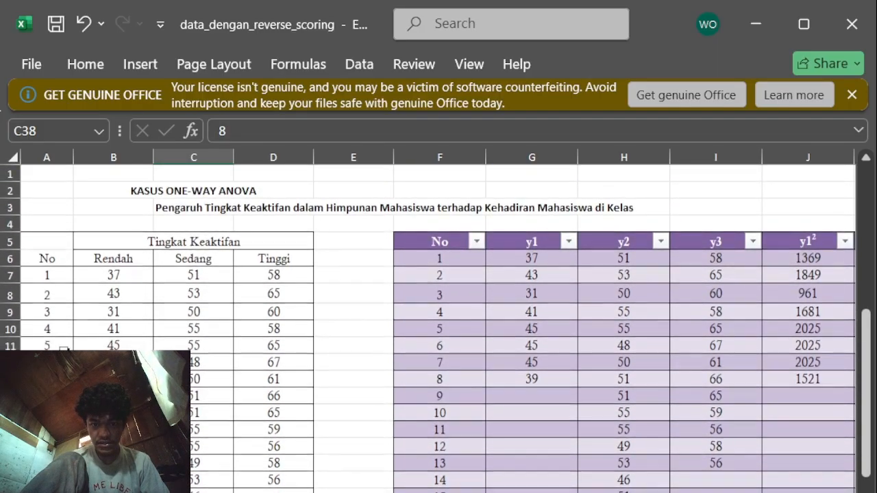
{"action": "left_click", "coordinate": [91, 277]}
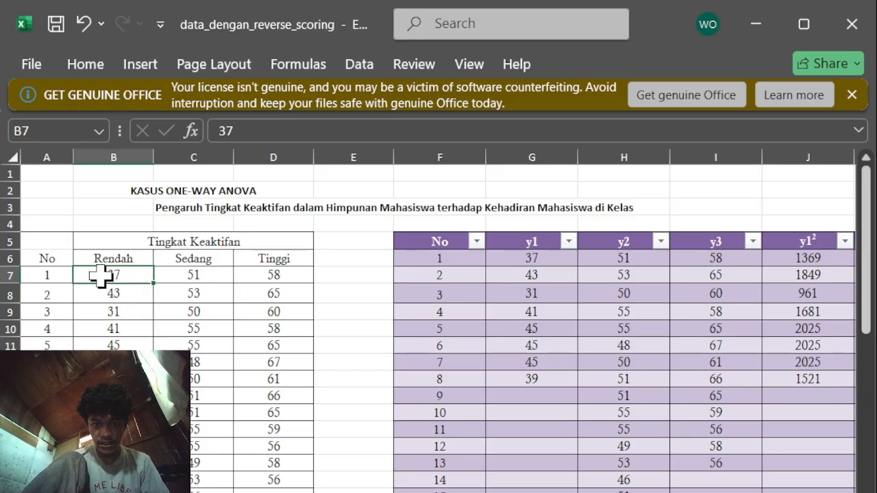
{"action": "left_click_drag", "start_coordinate": [101, 276], "coordinate": [113, 379]}
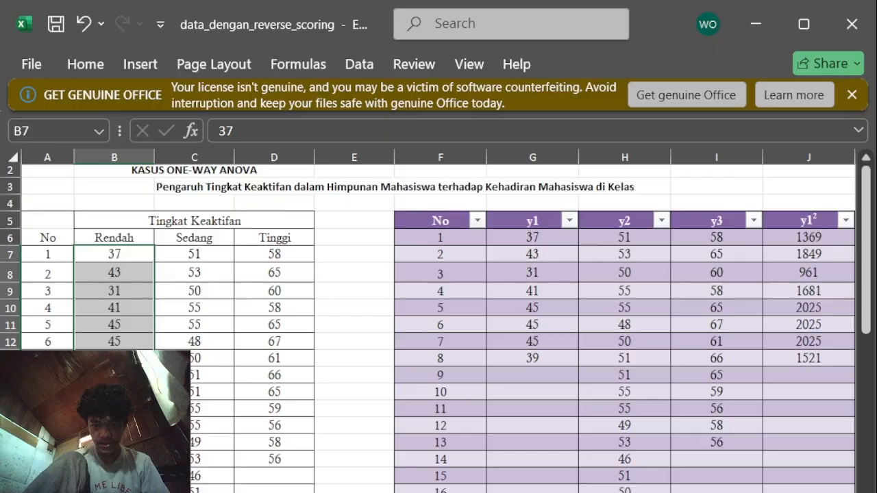
{"action": "scroll", "coordinate": [202, 485], "scroll_direction": "down", "scroll_amount": 6}
{"action": "left_click", "coordinate": [202, 485]}
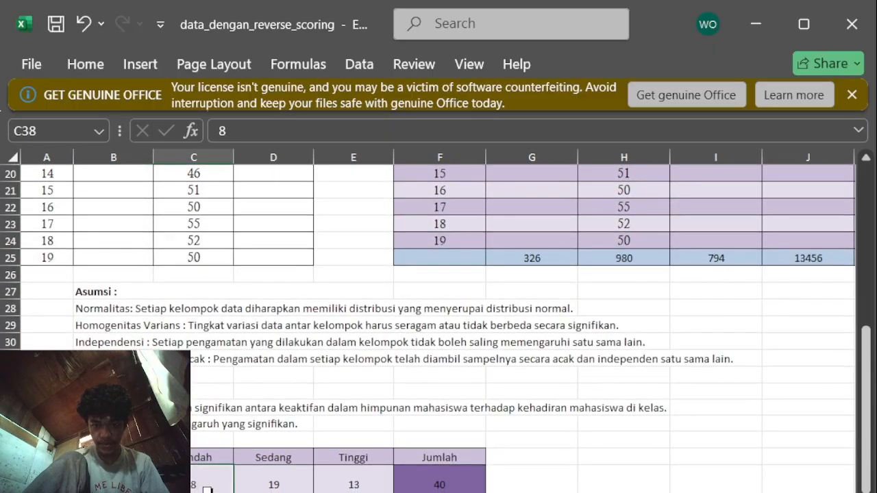
Check the Sedang and Tinggi score columns against the n row of the Statistik table
{"action": "scroll", "coordinate": [204, 385], "scroll_direction": "up", "scroll_amount": 4}
{"action": "scroll", "coordinate": [204, 385], "scroll_direction": "up", "scroll_amount": 3}
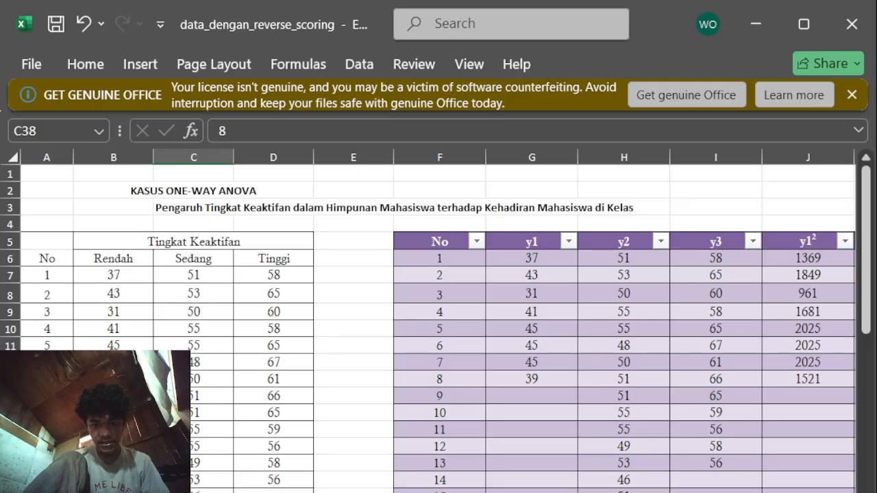
{"action": "scroll", "coordinate": [200, 452], "scroll_direction": "down", "scroll_amount": 6}
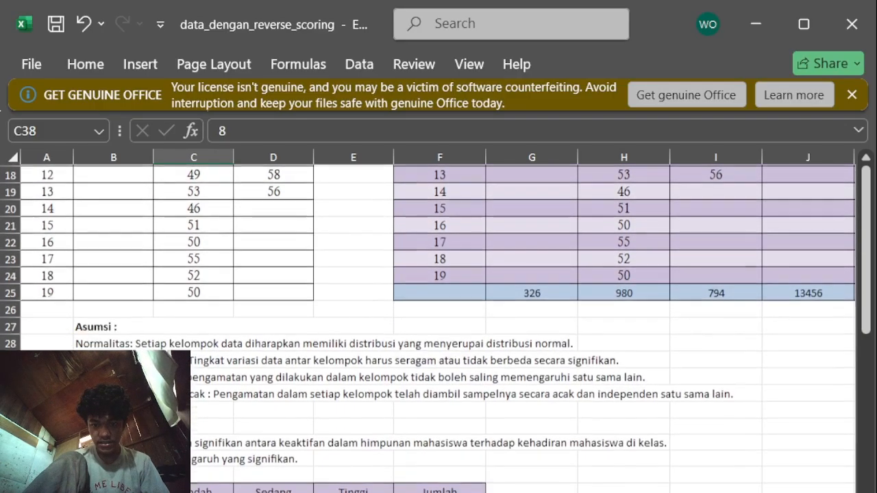
{"action": "scroll", "coordinate": [199, 454], "scroll_direction": "up", "scroll_amount": 4}
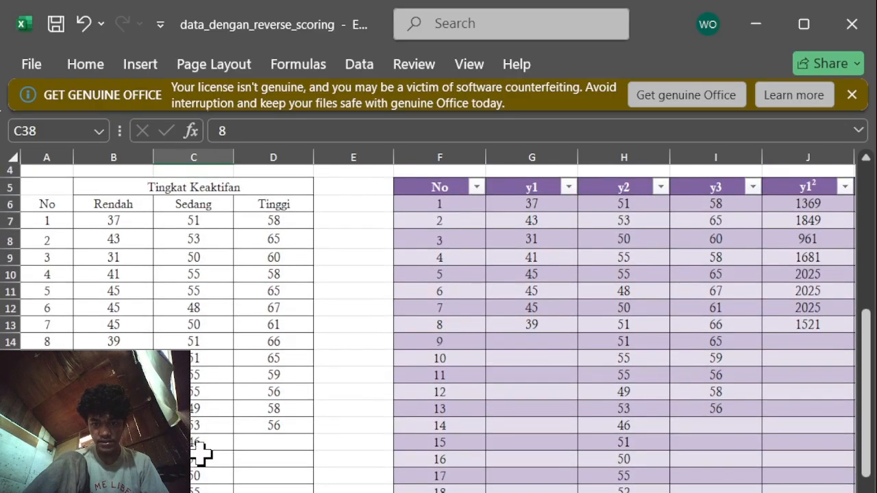
{"action": "scroll", "coordinate": [266, 355], "scroll_direction": "down", "scroll_amount": 3}
{"action": "scroll", "coordinate": [439, 308], "scroll_direction": "up", "scroll_amount": 2}
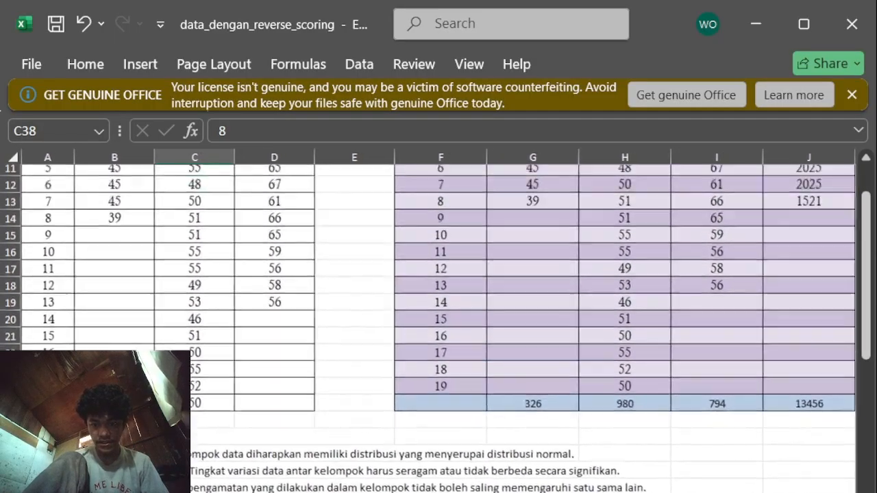
Inspect the formula for the Jumlah of n in F38, showing the cells it references
{"action": "left_click", "coordinate": [439, 489]}
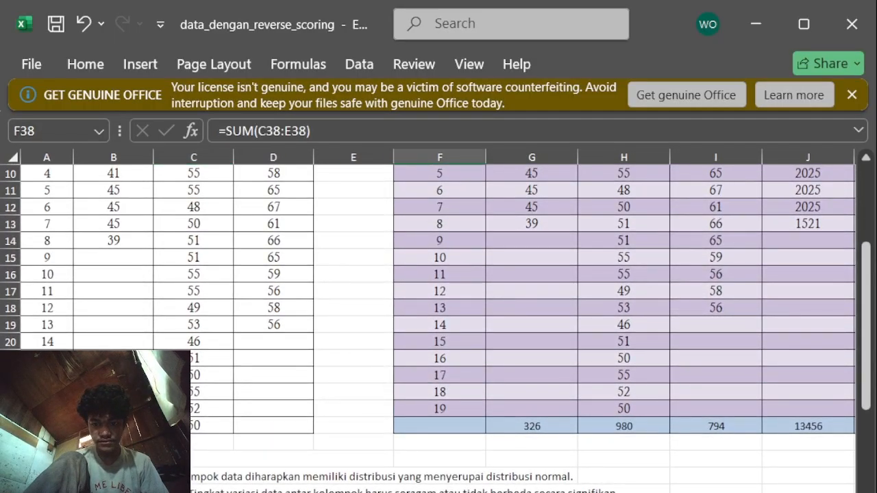
{"action": "key", "text": "F2"}
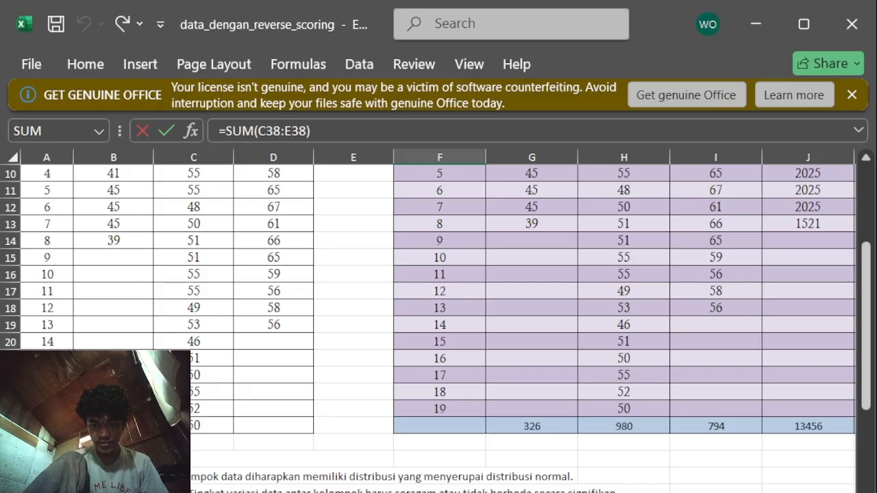
{"action": "scroll", "coordinate": [438, 308], "scroll_direction": "down", "scroll_amount": 2}
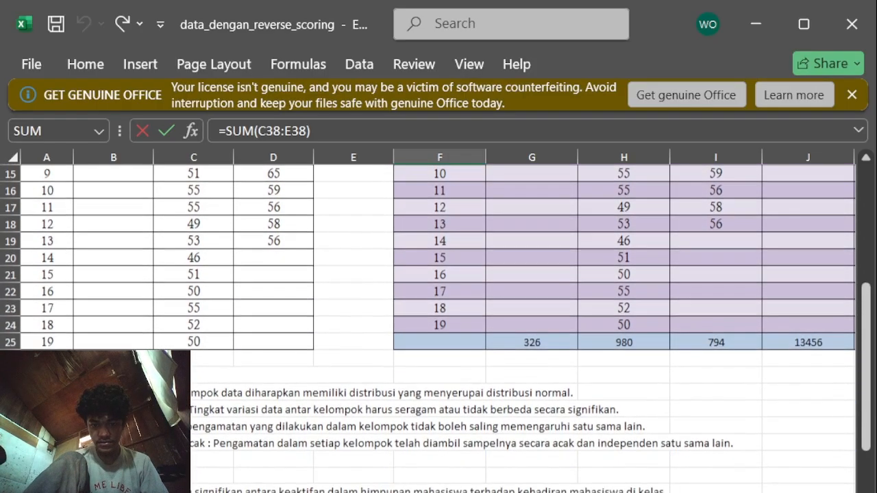
{"action": "key", "text": "Return"}
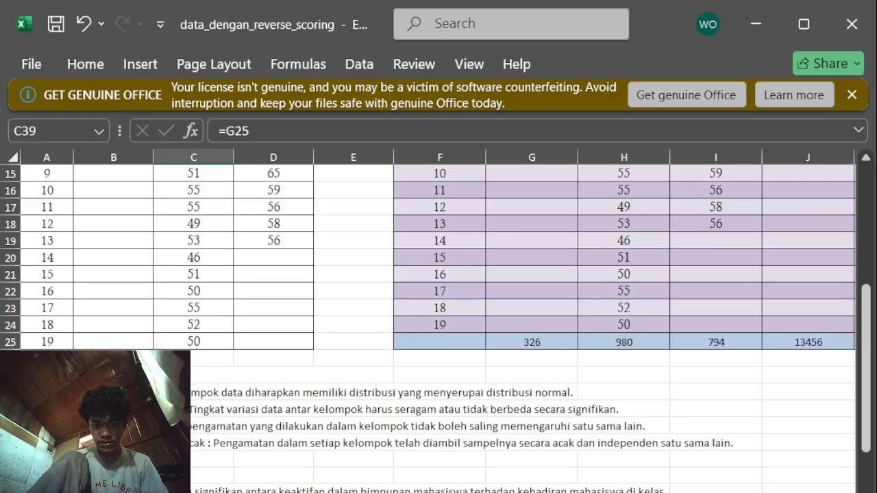
Trace the Rendah ΣYi reference in C39 back to the y1 column total in G25
{"action": "scroll", "coordinate": [438, 308], "scroll_direction": "up", "scroll_amount": 4}
{"action": "scroll", "coordinate": [438, 308], "scroll_direction": "down", "scroll_amount": 2}
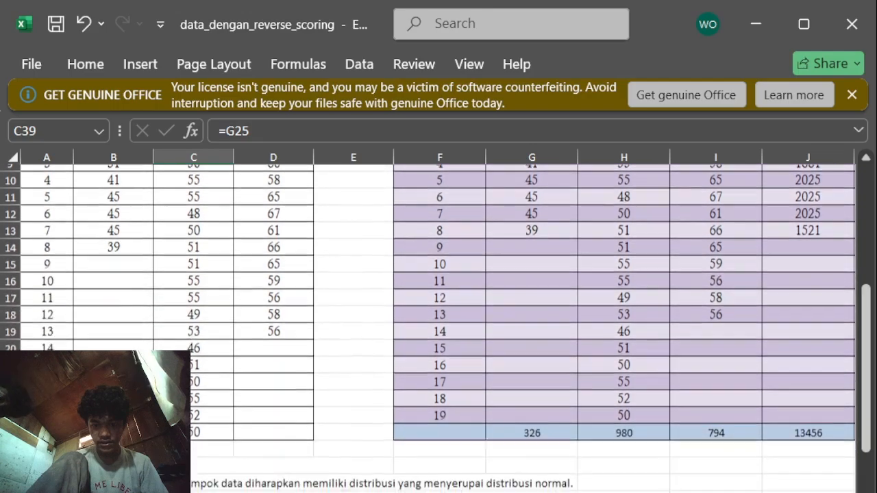
{"action": "scroll", "coordinate": [438, 308], "scroll_direction": "down", "scroll_amount": 1}
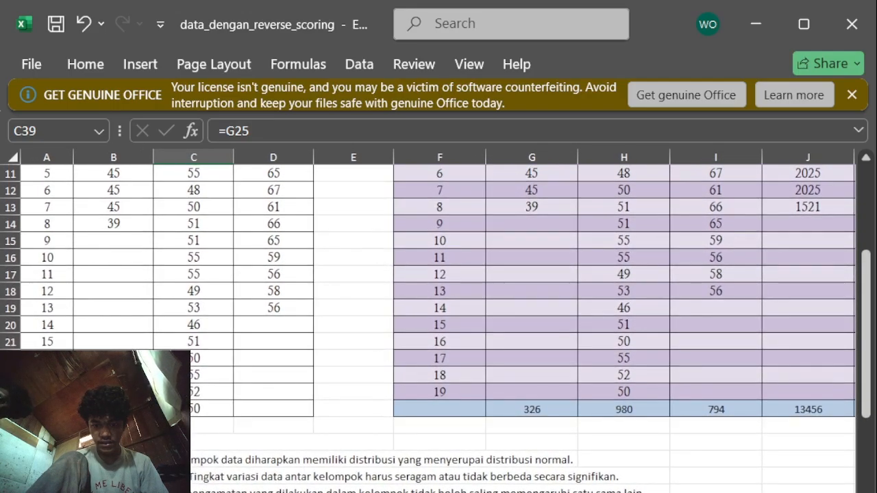
Review the Rendah, Sedang and Tinggi scores alongside the y1, y2, y3 columns and their squared columns
{"action": "scroll", "coordinate": [533, 479], "scroll_direction": "up", "scroll_amount": 3}
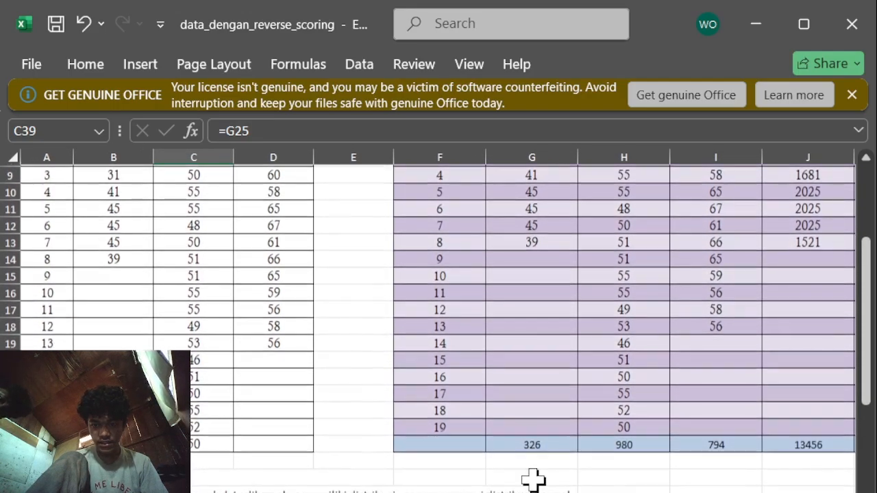
{"action": "scroll", "coordinate": [533, 479], "scroll_direction": "right", "scroll_amount": 4}
{"action": "scroll", "coordinate": [533, 479], "scroll_direction": "down", "scroll_amount": 2}
{"action": "scroll", "coordinate": [533, 480], "scroll_direction": "left", "scroll_amount": 1}
{"action": "scroll", "coordinate": [533, 479], "scroll_direction": "up", "scroll_amount": 3}
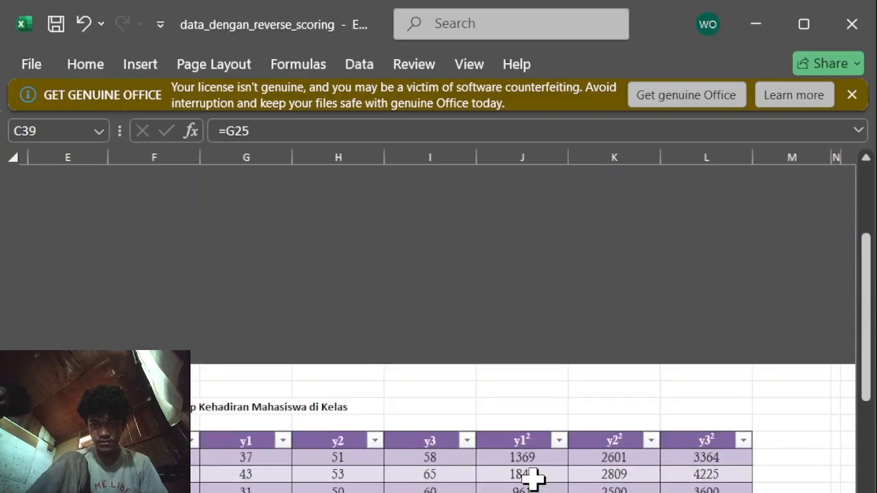
{"action": "scroll", "coordinate": [533, 479], "scroll_direction": "left", "scroll_amount": 2}
{"action": "scroll", "coordinate": [533, 480], "scroll_direction": "down", "scroll_amount": 1}
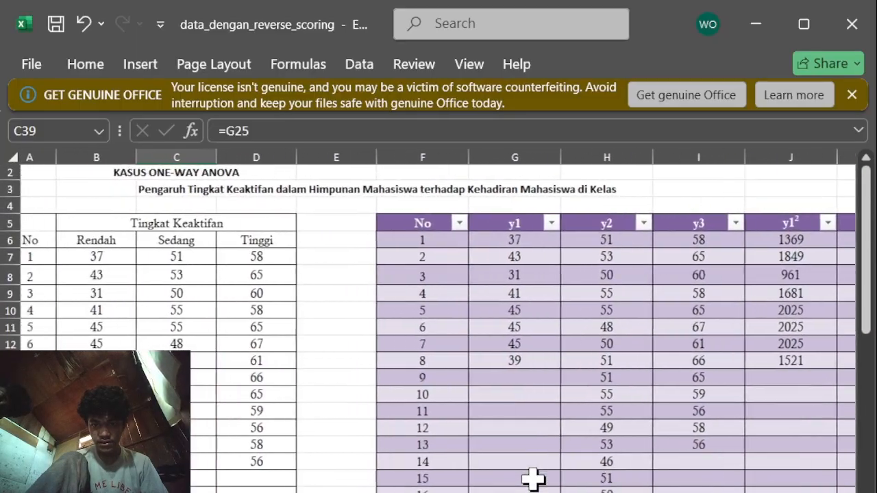
{"action": "scroll", "coordinate": [532, 480], "scroll_direction": "down", "scroll_amount": 1}
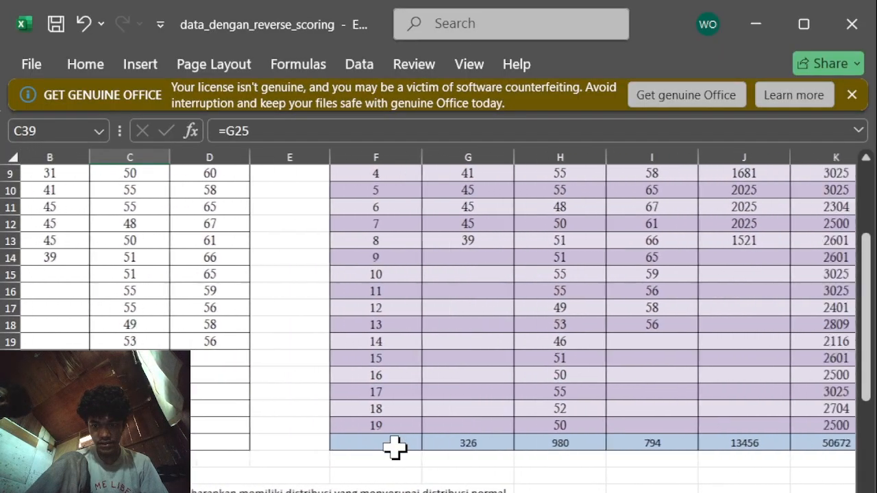
Compare the ΣYi row of the Statistik table with the column totals in row 25
{"action": "scroll", "coordinate": [395, 447], "scroll_direction": "down", "scroll_amount": 2}
{"action": "scroll", "coordinate": [394, 447], "scroll_direction": "left", "scroll_amount": 1}
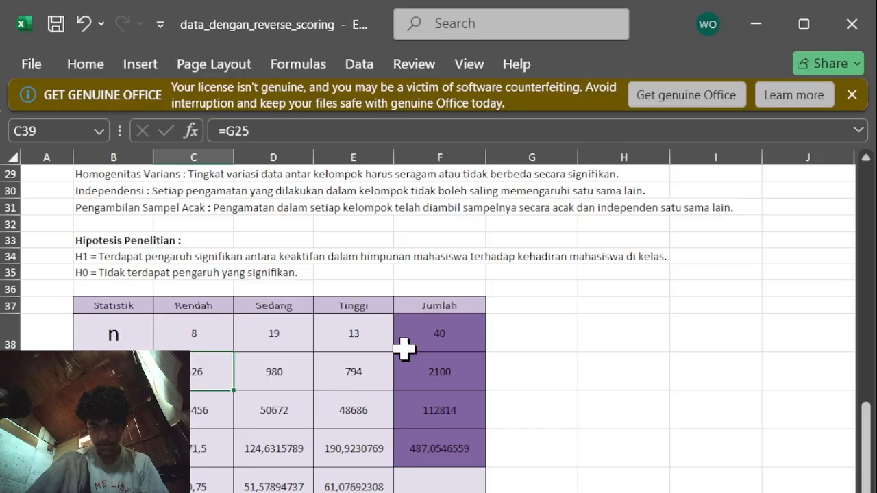
{"action": "scroll", "coordinate": [554, 319], "scroll_direction": "up", "scroll_amount": 5}
{"action": "scroll", "coordinate": [554, 319], "scroll_direction": "right", "scroll_amount": 3}
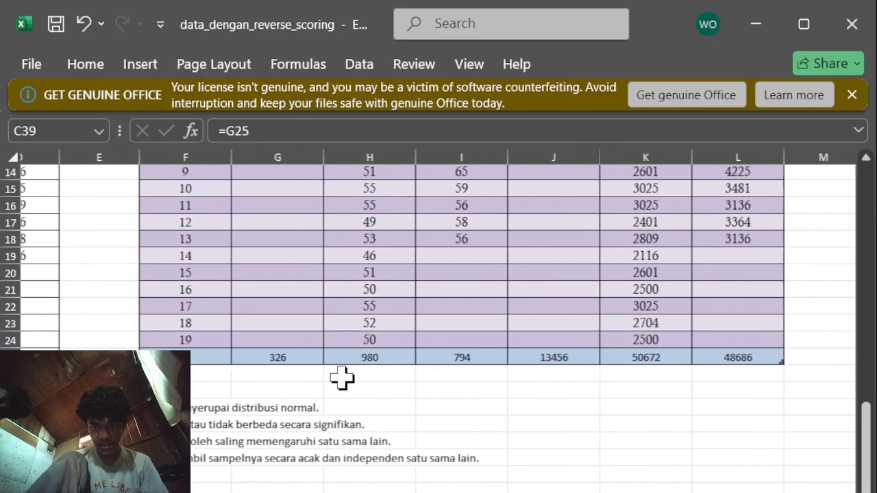
{"action": "scroll", "coordinate": [386, 364], "scroll_direction": "left", "scroll_amount": 3}
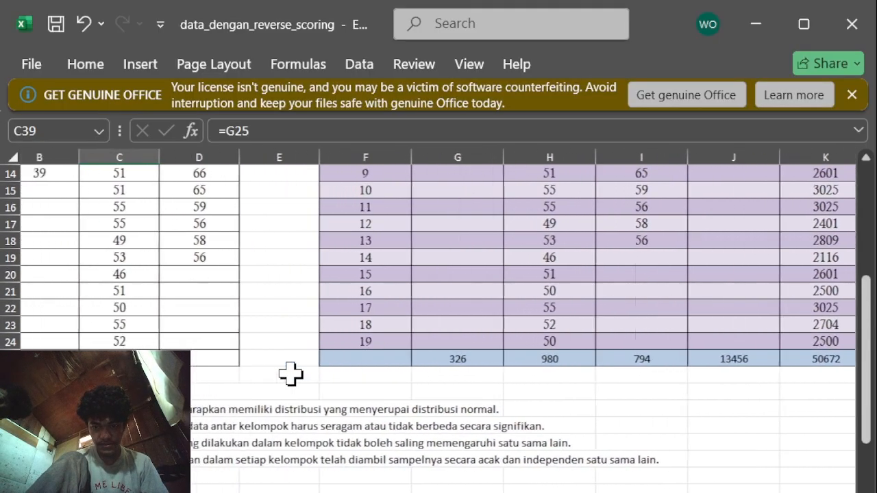
{"action": "scroll", "coordinate": [290, 373], "scroll_direction": "left", "scroll_amount": 1}
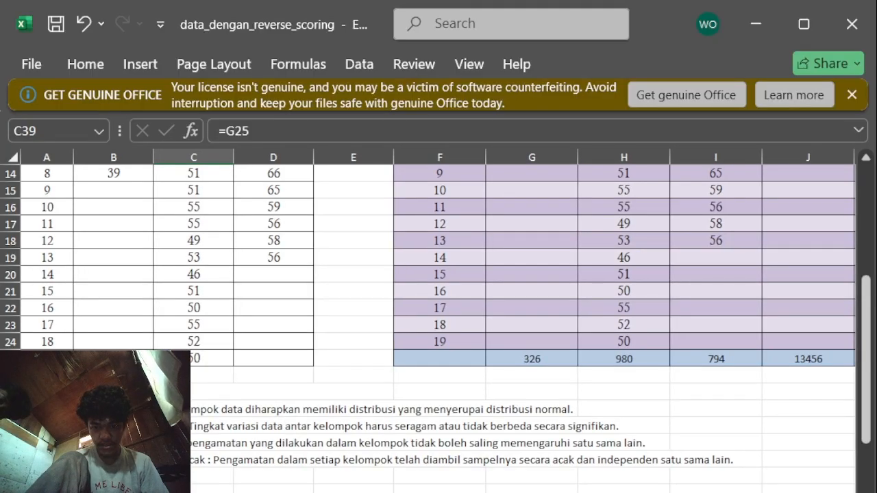
Clear the first y1² formula in J6 and start a new formula in that cell
{"action": "scroll", "coordinate": [593, 461], "scroll_direction": "right", "scroll_amount": 5}
{"action": "scroll", "coordinate": [593, 461], "scroll_direction": "up", "scroll_amount": 3}
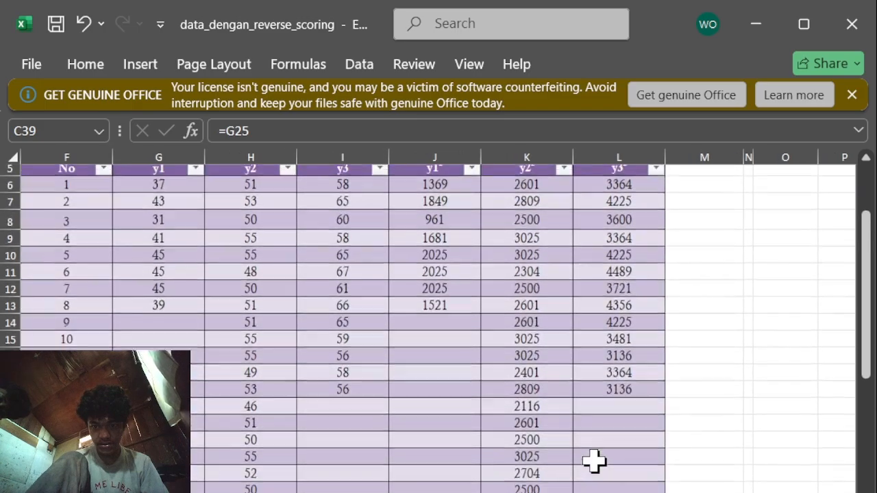
{"action": "scroll", "coordinate": [594, 461], "scroll_direction": "up", "scroll_amount": 1}
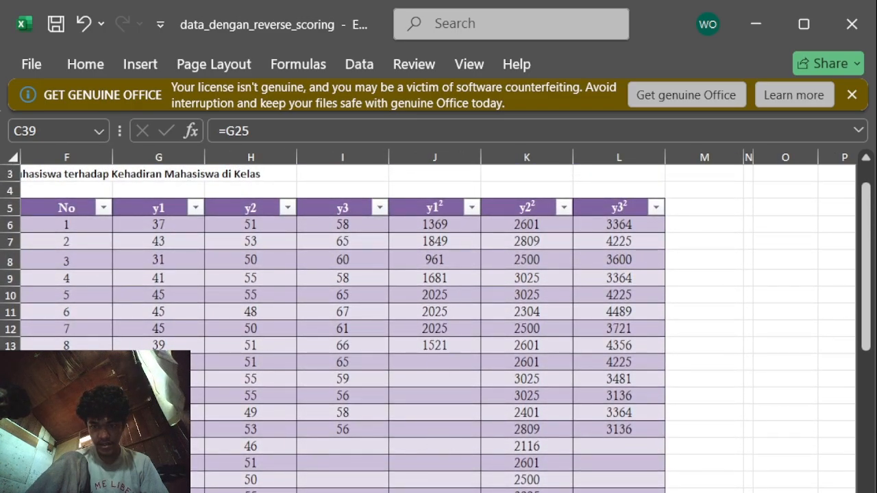
{"action": "key", "text": "ctrl+z"}
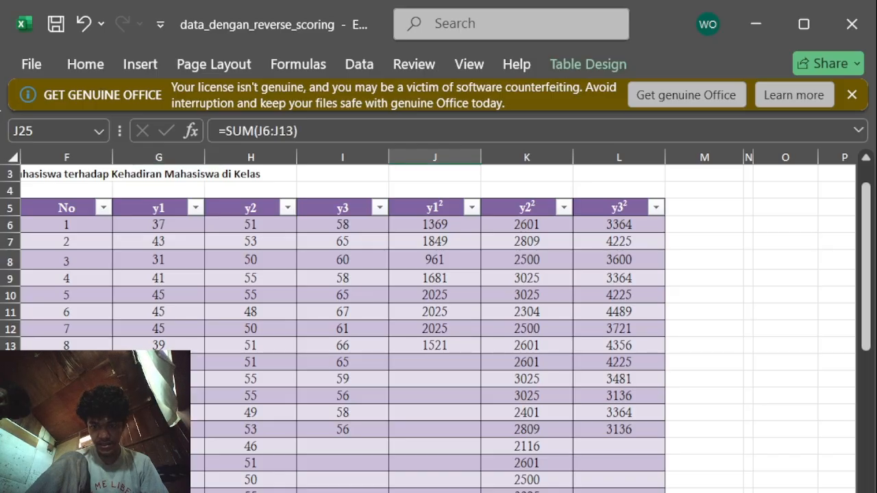
{"action": "double_click", "coordinate": [424, 222]}
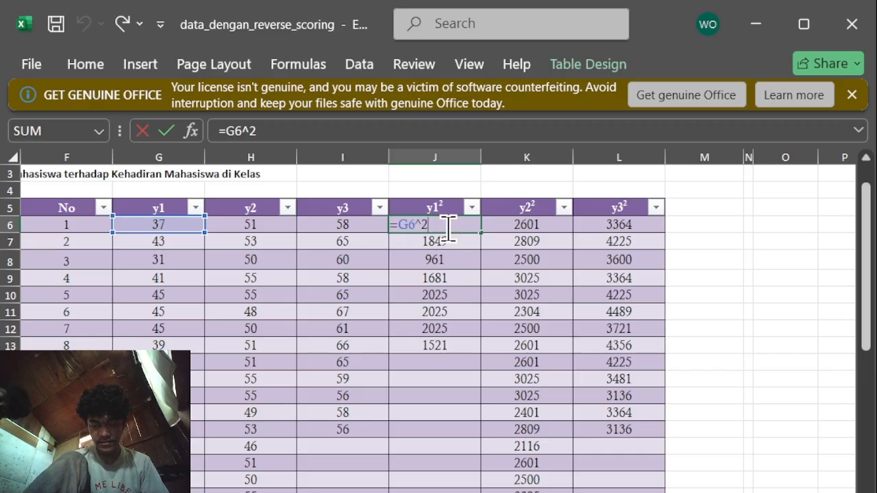
{"action": "key", "text": "BackSpace"}
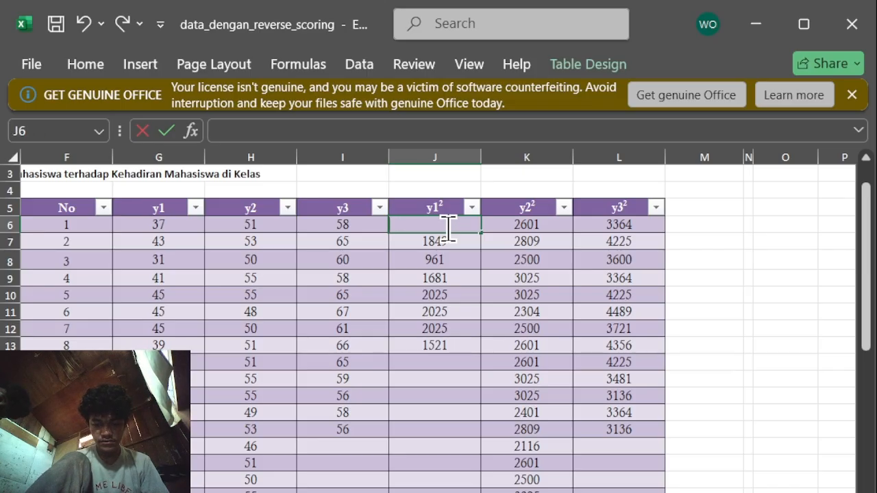
{"action": "type", "text": "="}
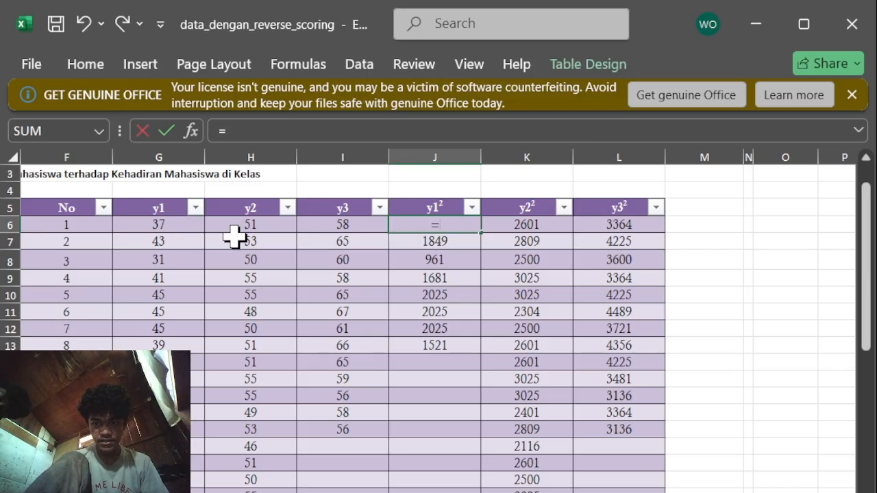
{"action": "left_click", "coordinate": [141, 226]}
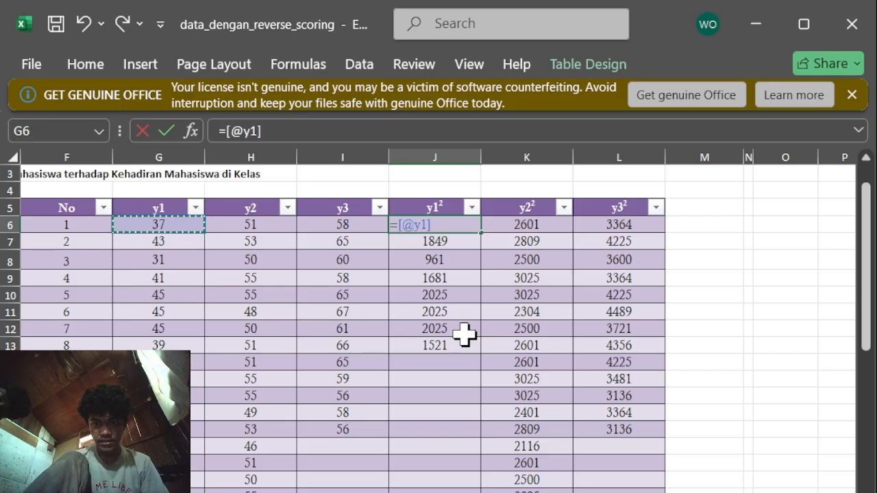
{"action": "scroll", "coordinate": [532, 328], "scroll_direction": "left", "scroll_amount": 2}
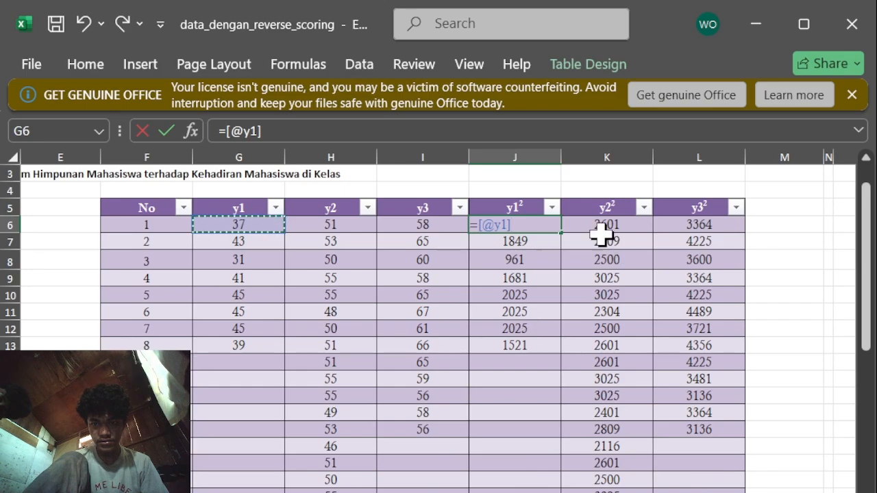
{"action": "key", "text": "BackSpace"}
{"action": "key", "text": "BackSpace"}
{"action": "key", "text": "BackSpace"}
{"action": "key", "text": "BackSpace"}
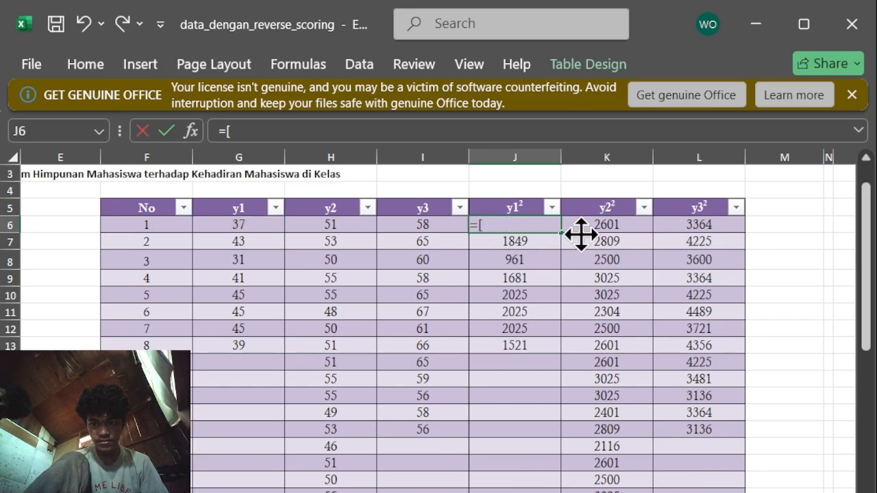
{"action": "key", "text": "BackSpace"}
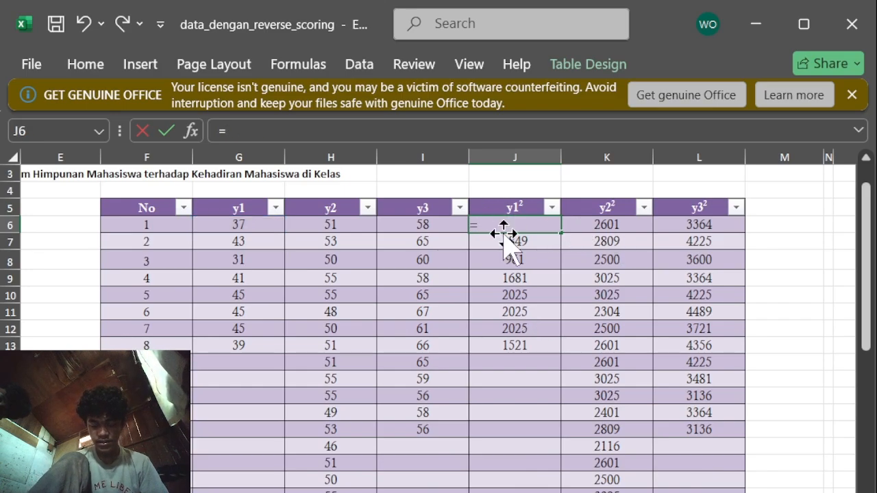
{"action": "left_click", "coordinate": [213, 228]}
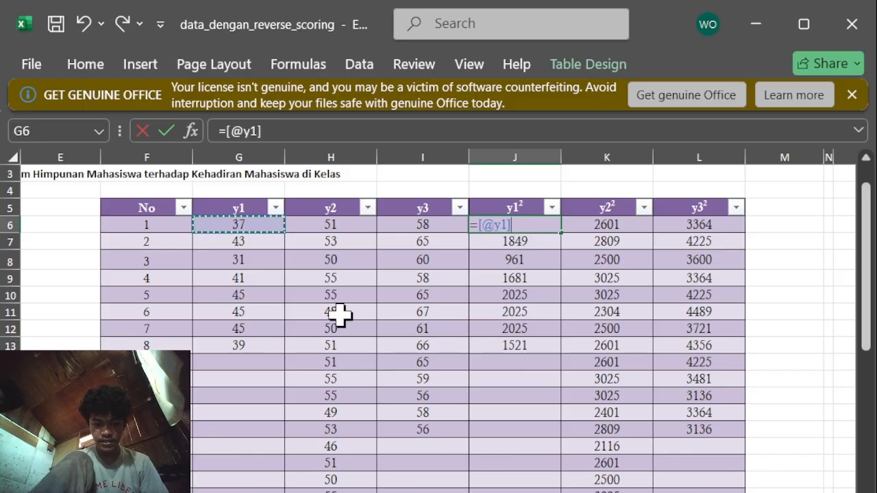
{"action": "type", "text": "^2"}
{"action": "key", "text": "Return"}
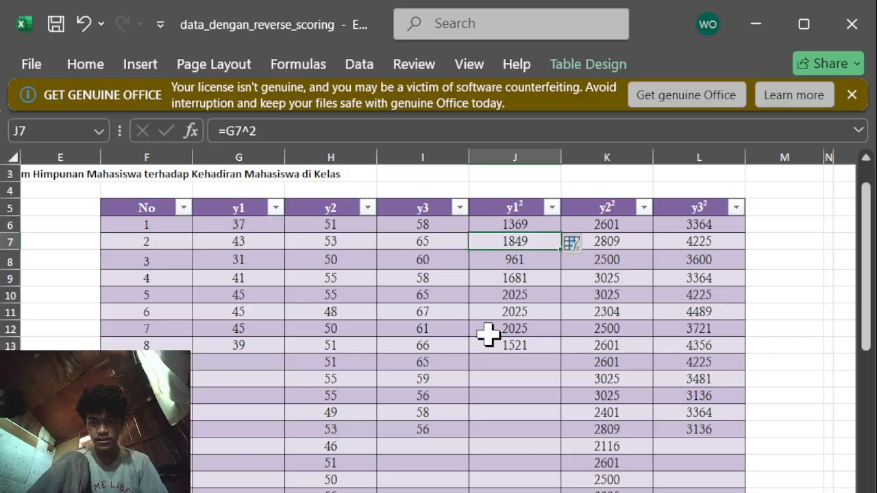
Look over the calculation tables and the Statistik table below the data, ending back at the y1² column
{"action": "scroll", "coordinate": [548, 453], "scroll_direction": "up", "scroll_amount": 1}
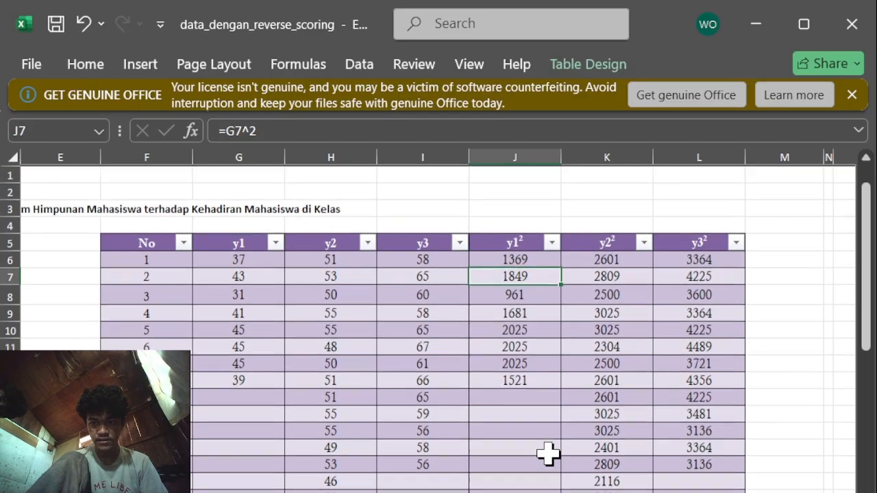
{"action": "scroll", "coordinate": [548, 454], "scroll_direction": "down", "scroll_amount": 15}
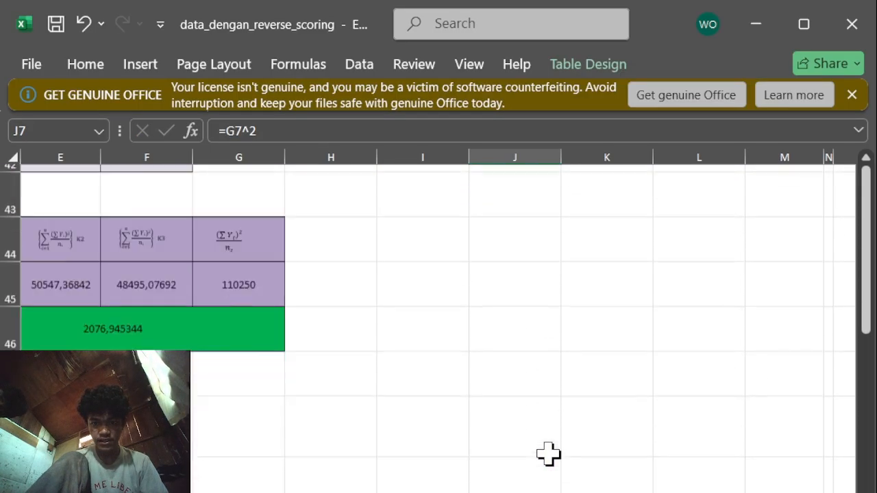
{"action": "scroll", "coordinate": [548, 454], "scroll_direction": "left", "scroll_amount": 4}
{"action": "scroll", "coordinate": [548, 454], "scroll_direction": "down", "scroll_amount": 2}
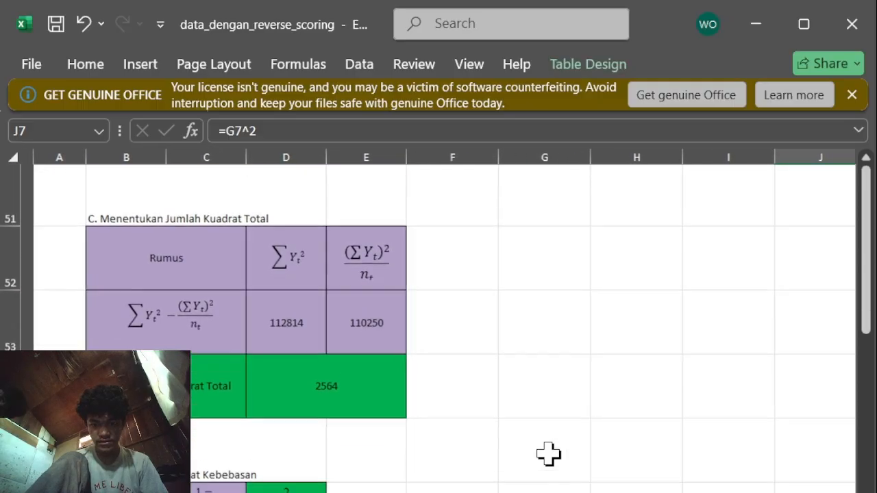
{"action": "scroll", "coordinate": [548, 453], "scroll_direction": "up", "scroll_amount": 6}
{"action": "scroll", "coordinate": [547, 453], "scroll_direction": "up", "scroll_amount": 8}
{"action": "scroll", "coordinate": [548, 454], "scroll_direction": "right", "scroll_amount": 4}
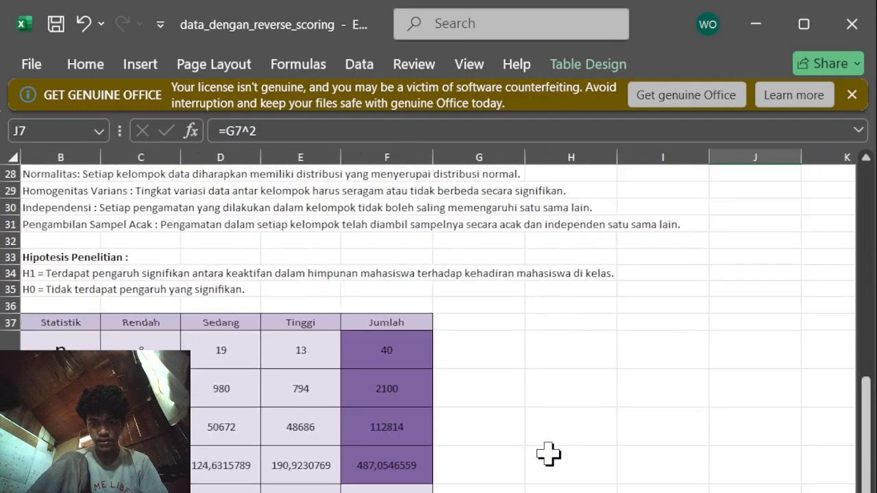
{"action": "scroll", "coordinate": [548, 453], "scroll_direction": "right", "scroll_amount": 1}
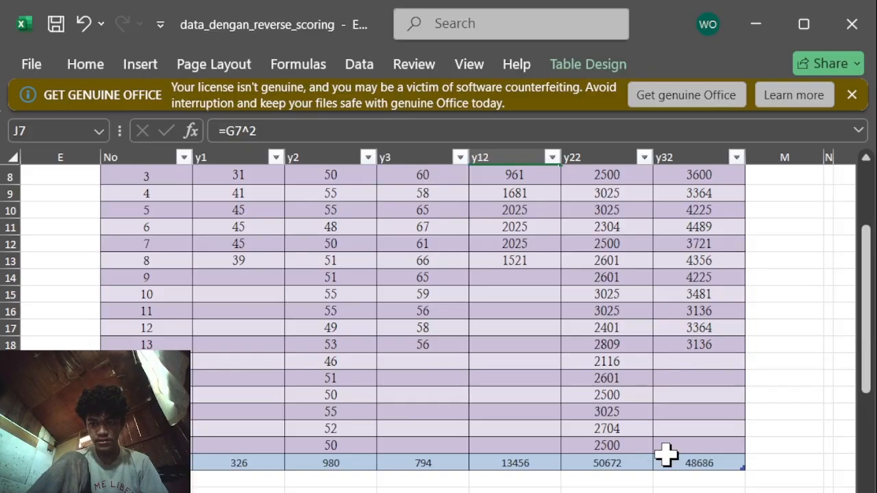
{"action": "scroll", "coordinate": [651, 466], "scroll_direction": "up", "scroll_amount": 2}
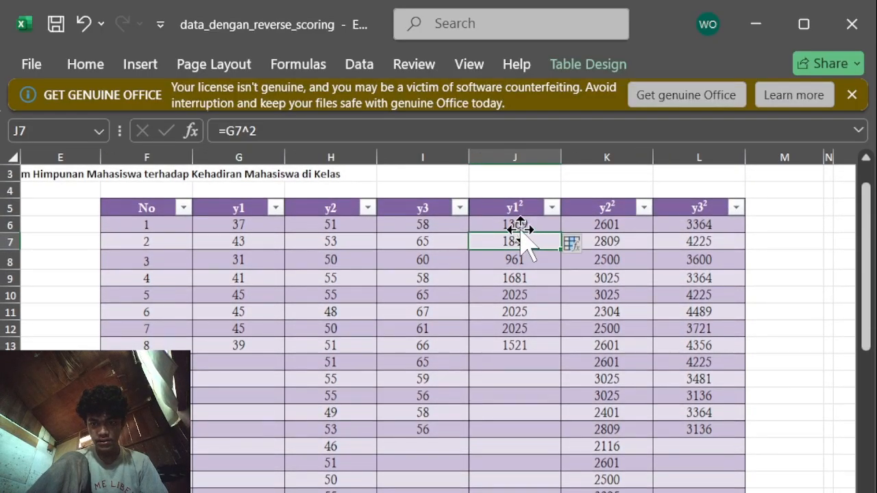
Compare the formulas in J6 and J7 of the y1² column, showing the cell J7 references
{"action": "left_click", "coordinate": [524, 221]}
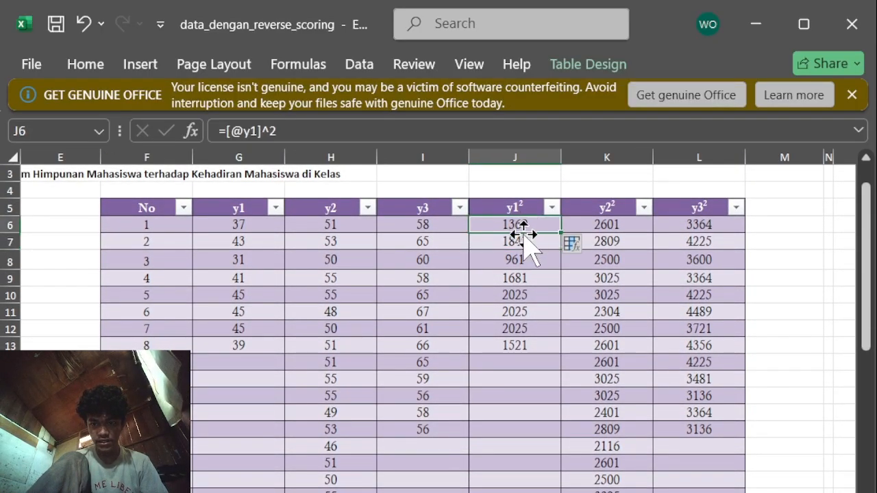
{"action": "left_click", "coordinate": [535, 246]}
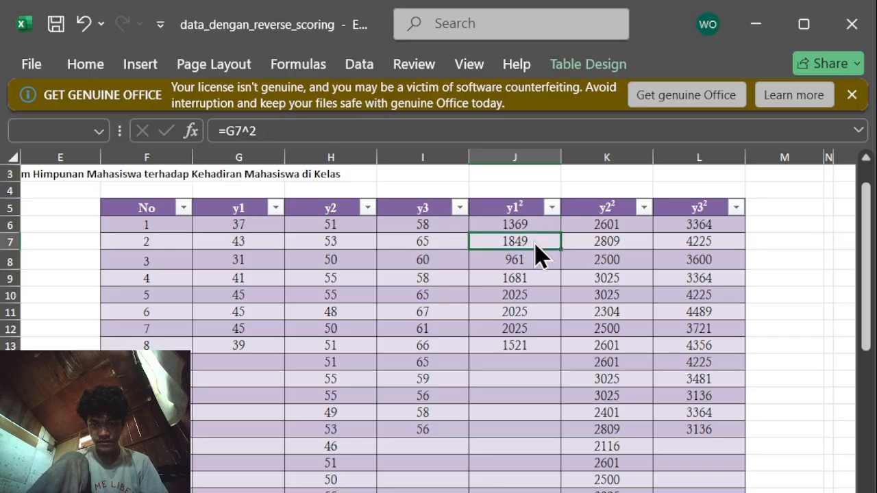
{"action": "key", "text": "Up"}
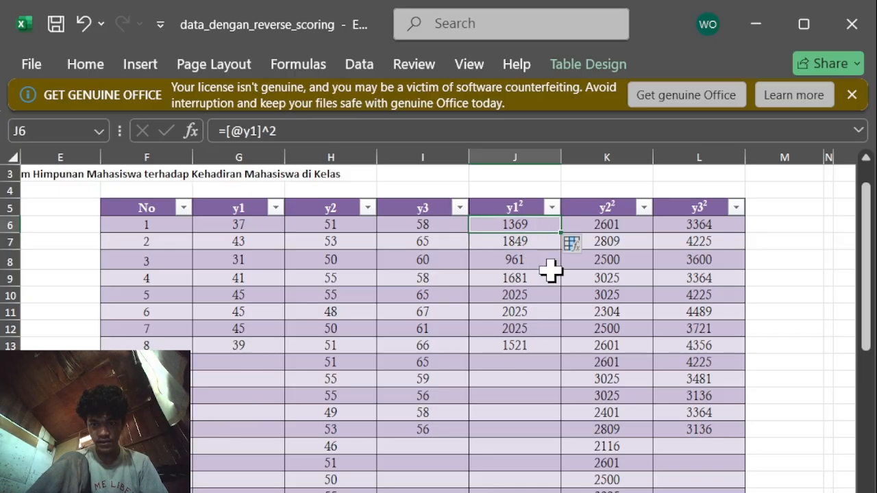
{"action": "double_click", "coordinate": [532, 238]}
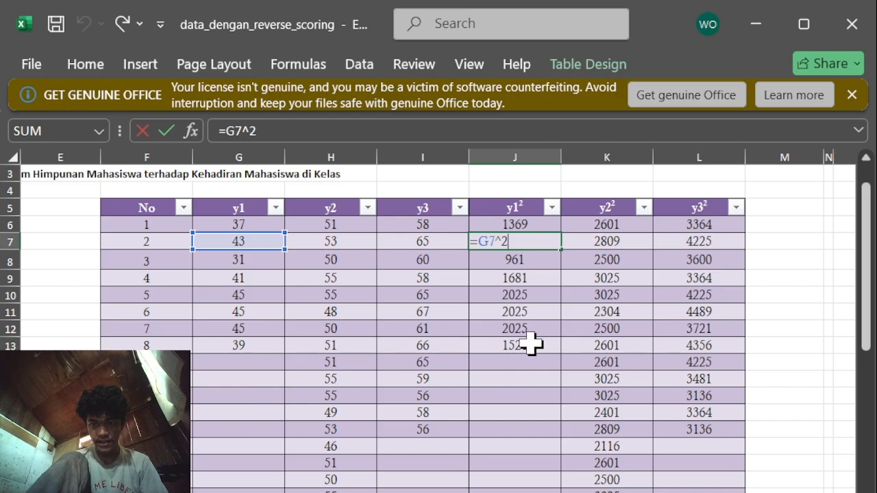
Delete the y1² formulas in J7:J13, keeping only the first one in J6
{"action": "left_click_drag", "start_coordinate": [532, 342], "coordinate": [526, 239]}
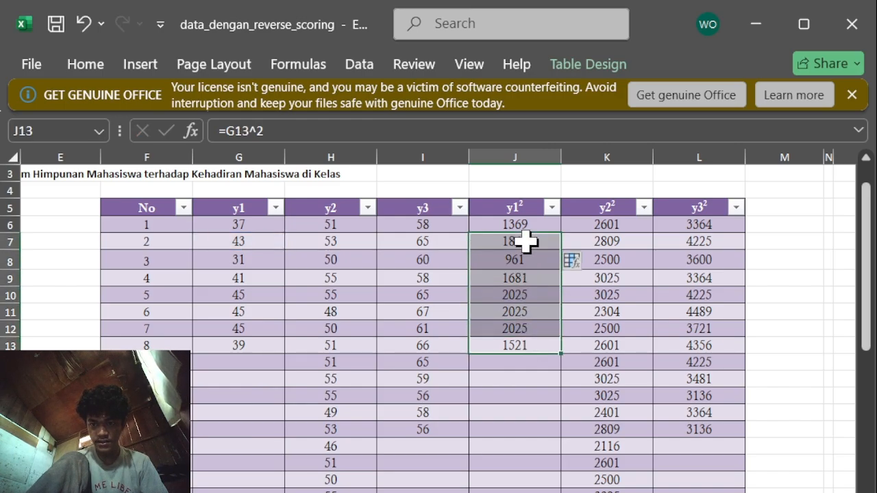
{"action": "key", "text": "Delete"}
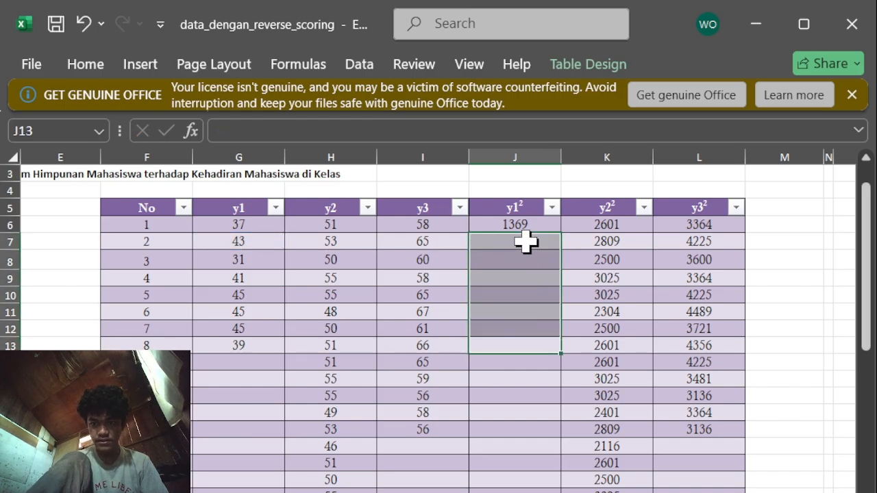
Inspect the y1² formula in J6, showing its reference to the y1 value in G6
{"action": "left_click", "coordinate": [493, 224]}
{"action": "double_click", "coordinate": [493, 225]}
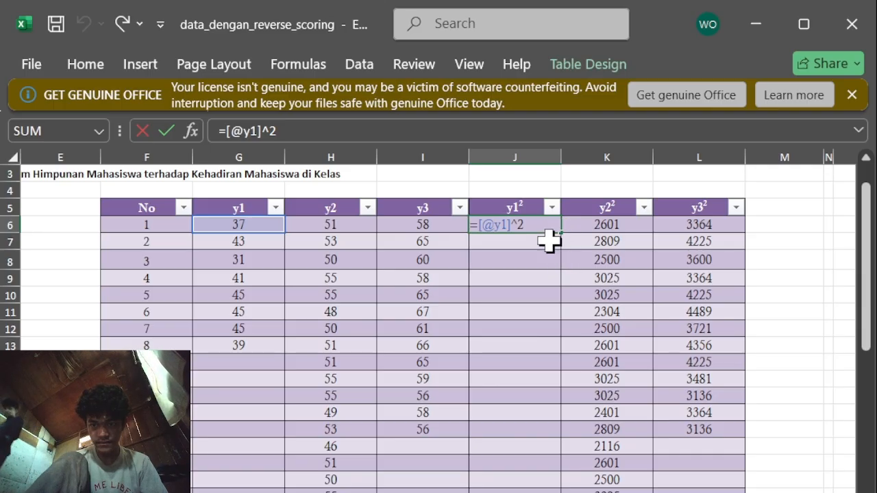
{"action": "left_click", "coordinate": [548, 240]}
{"action": "double_click", "coordinate": [541, 226]}
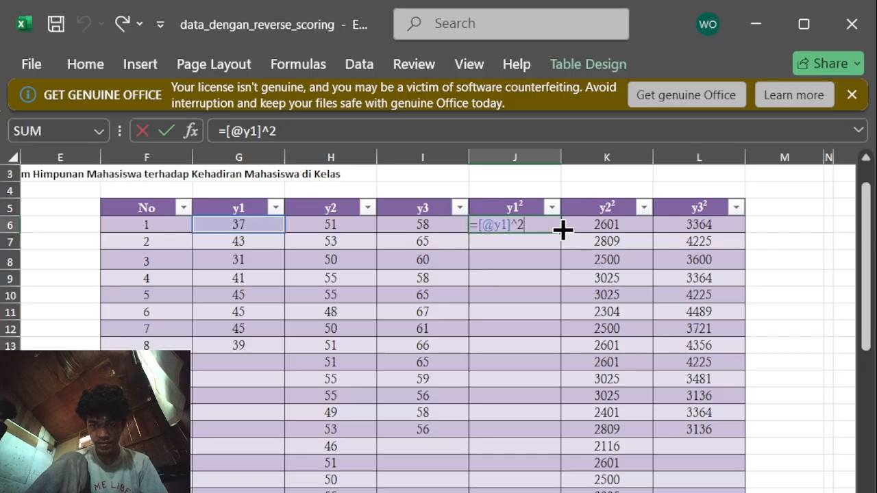
{"action": "left_click", "coordinate": [579, 212]}
{"action": "left_click", "coordinate": [558, 223]}
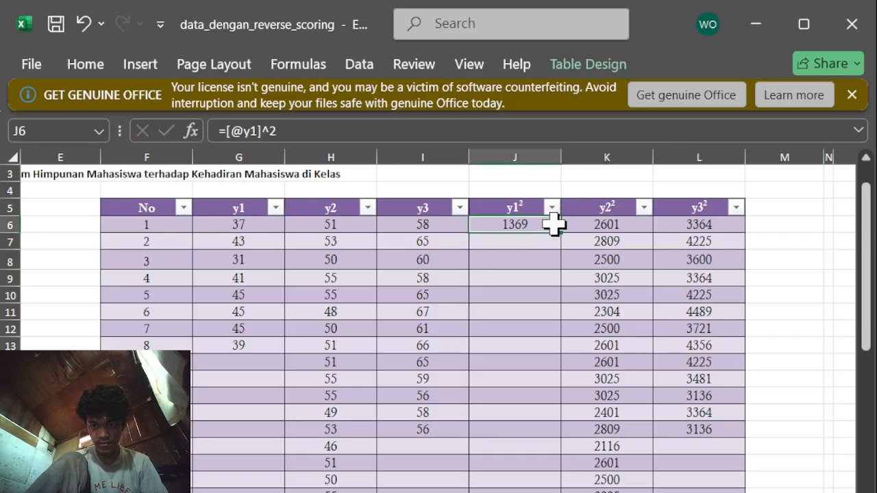
Fill the y1² formula from J6 down through J13
{"action": "left_click_drag", "start_coordinate": [559, 231], "coordinate": [562, 354]}
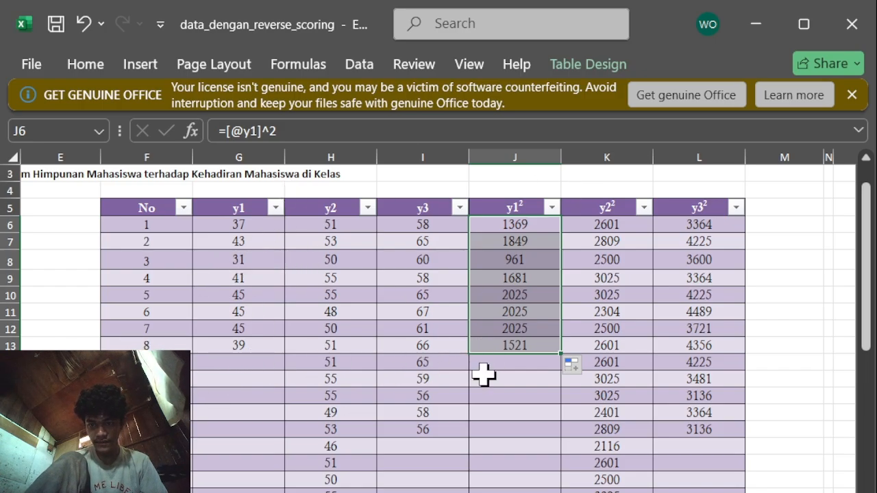
{"action": "scroll", "coordinate": [483, 374], "scroll_direction": "down", "scroll_amount": 1}
{"action": "scroll", "coordinate": [626, 358], "scroll_direction": "up", "scroll_amount": 2}
Inspect the y2² formulas in K7, K6 and K9, showing the y2 cell that K6 references
{"action": "left_click", "coordinate": [585, 275]}
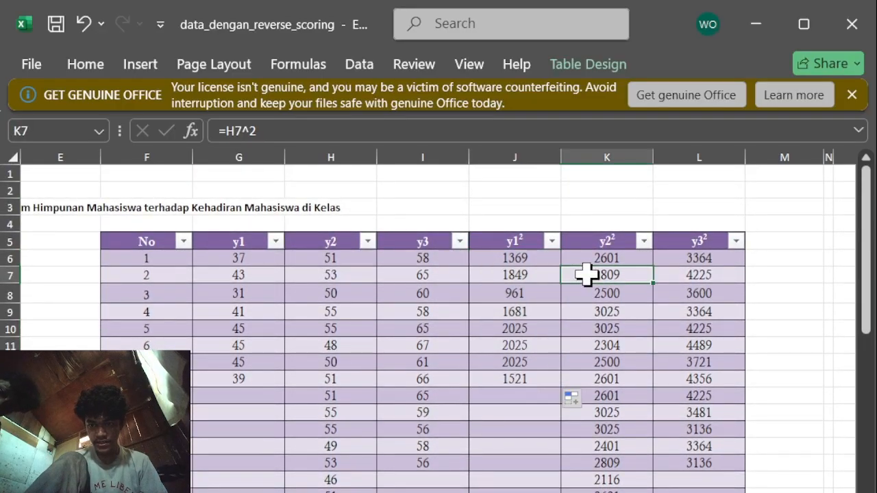
{"action": "double_click", "coordinate": [611, 258]}
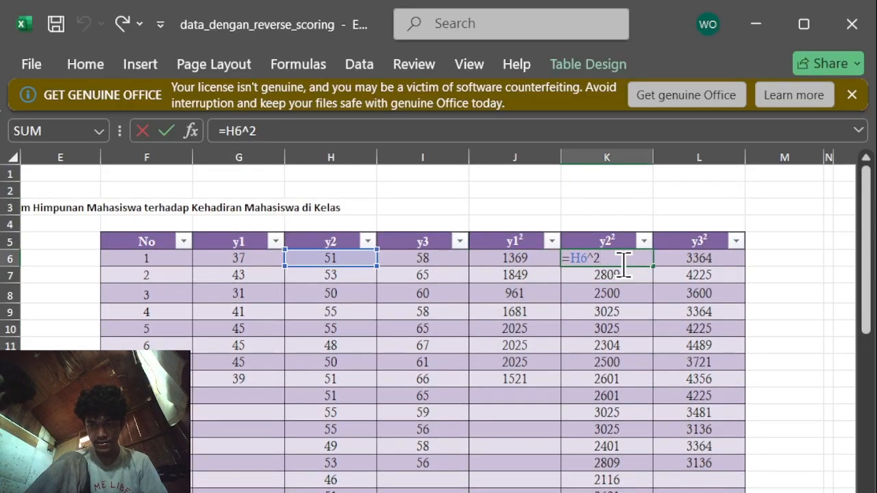
{"action": "left_click", "coordinate": [610, 314]}
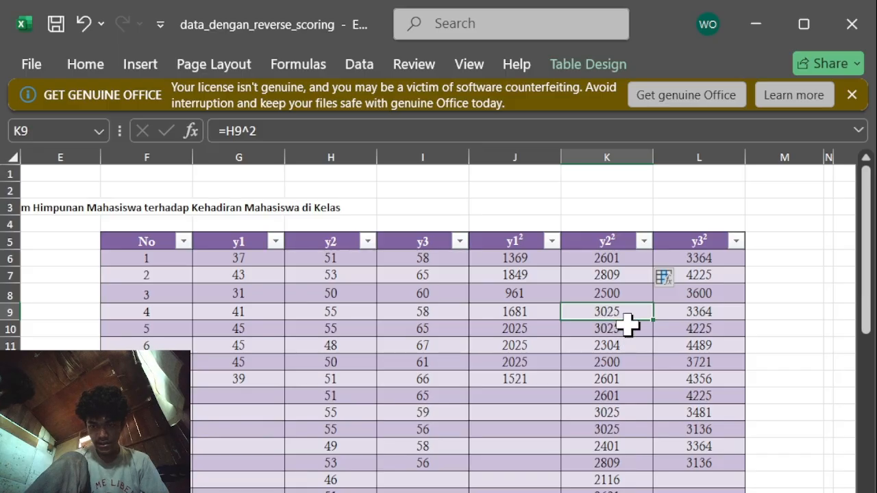
Inspect the column totals in J25 and K25, tracing the y1² range that the J25 sum covers
{"action": "scroll", "coordinate": [628, 324], "scroll_direction": "down", "scroll_amount": 2}
{"action": "scroll", "coordinate": [628, 324], "scroll_direction": "down", "scroll_amount": 1}
{"action": "scroll", "coordinate": [626, 322], "scroll_direction": "down", "scroll_amount": 1}
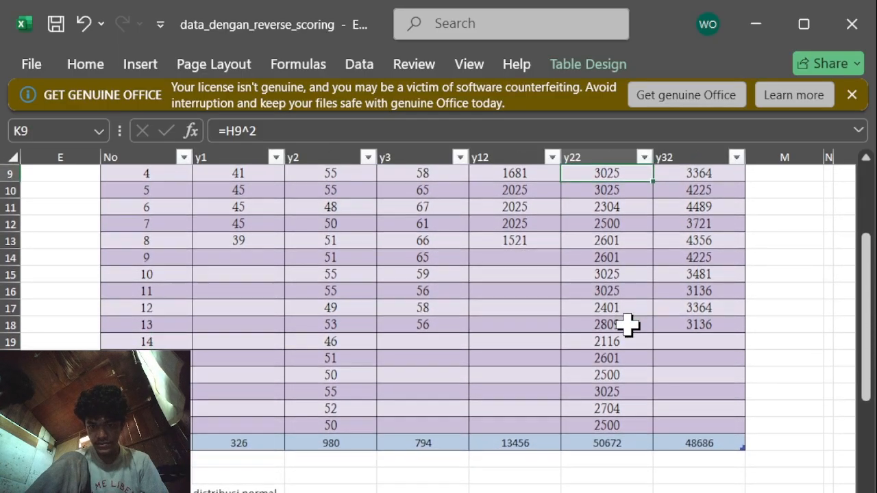
{"action": "scroll", "coordinate": [611, 447], "scroll_direction": "down", "scroll_amount": 1}
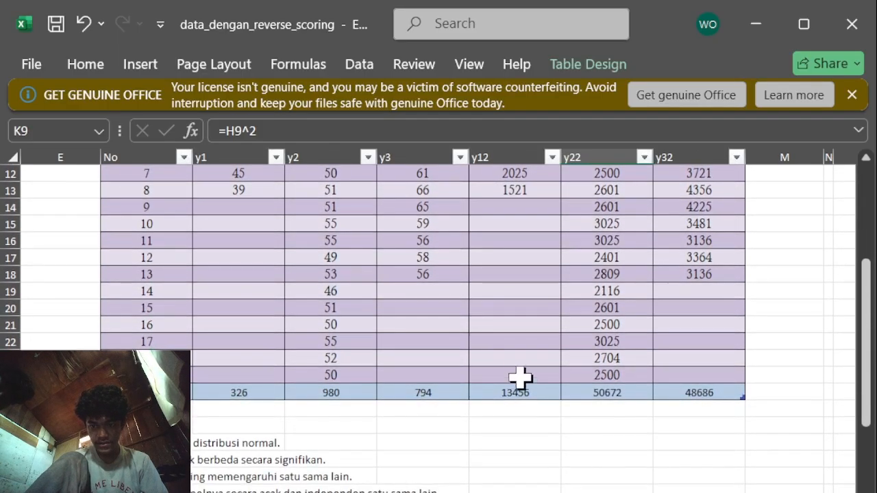
{"action": "double_click", "coordinate": [518, 395]}
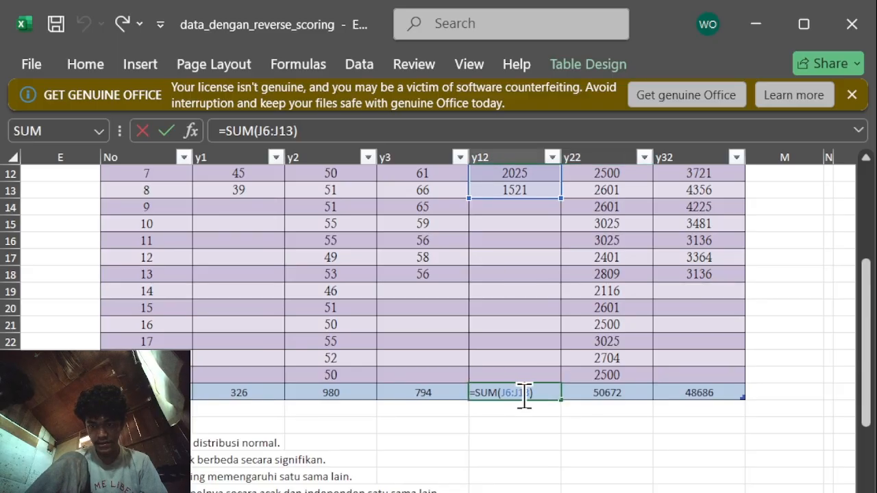
{"action": "scroll", "coordinate": [543, 395], "scroll_direction": "up", "scroll_amount": 2}
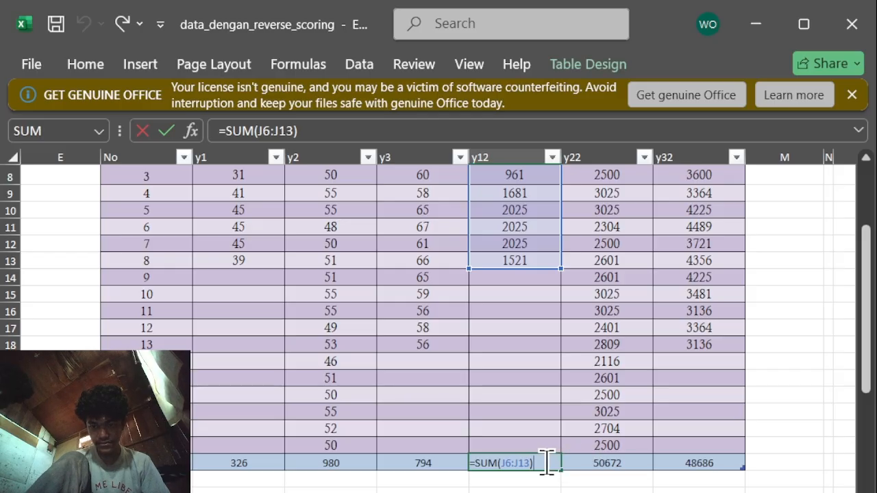
{"action": "scroll", "coordinate": [547, 480], "scroll_direction": "up", "scroll_amount": 3}
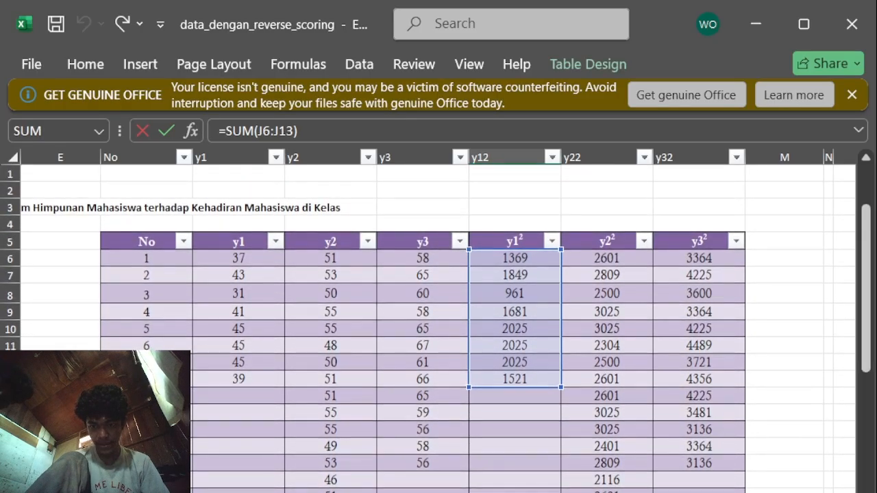
{"action": "key", "text": "Return"}
{"action": "left_click", "coordinate": [607, 492]}
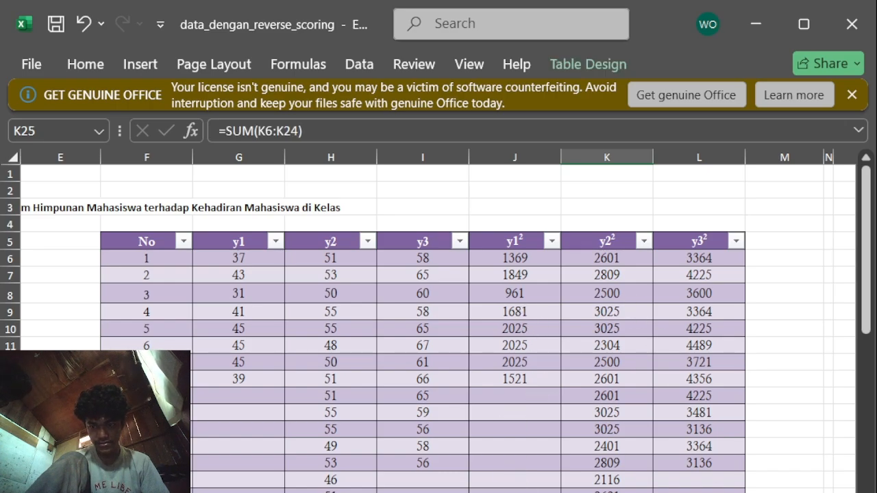
Inspect the formula in C41 of the Statistik table, showing the cells it references in the Rendah column
{"action": "scroll", "coordinate": [438, 322], "scroll_direction": "down", "scroll_amount": 4}
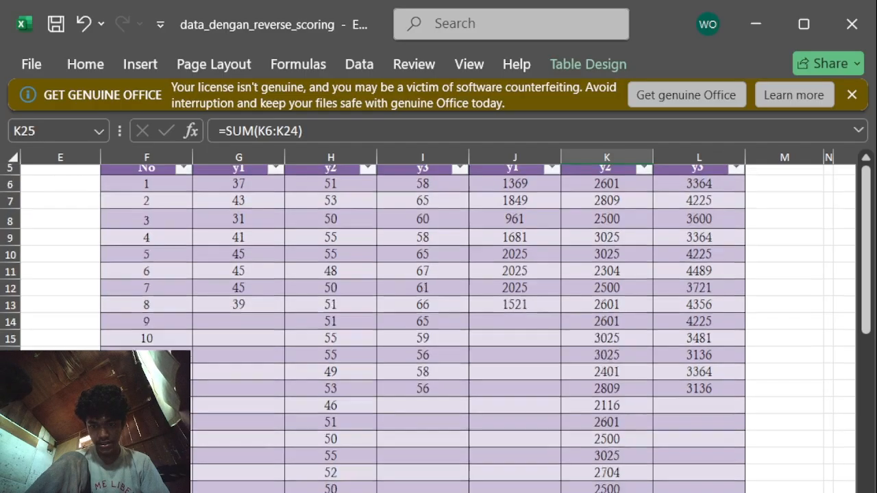
{"action": "scroll", "coordinate": [356, 491], "scroll_direction": "left", "scroll_amount": 3}
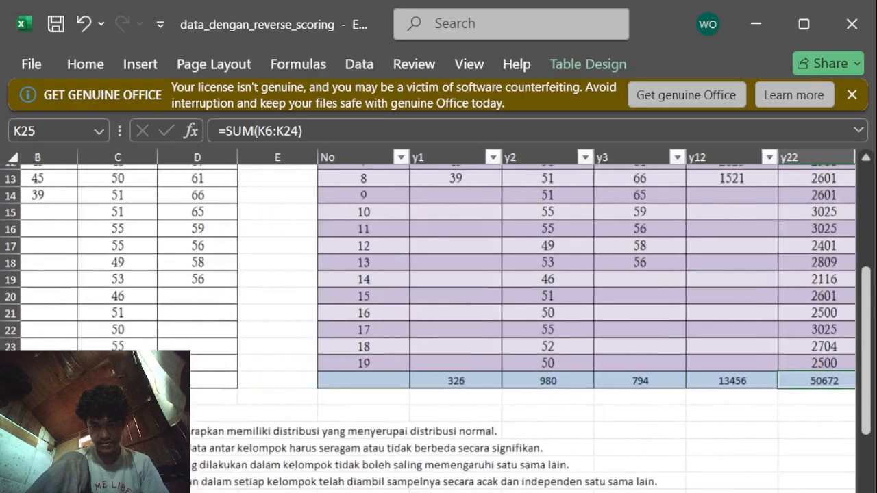
{"action": "scroll", "coordinate": [356, 491], "scroll_direction": "down", "scroll_amount": 4}
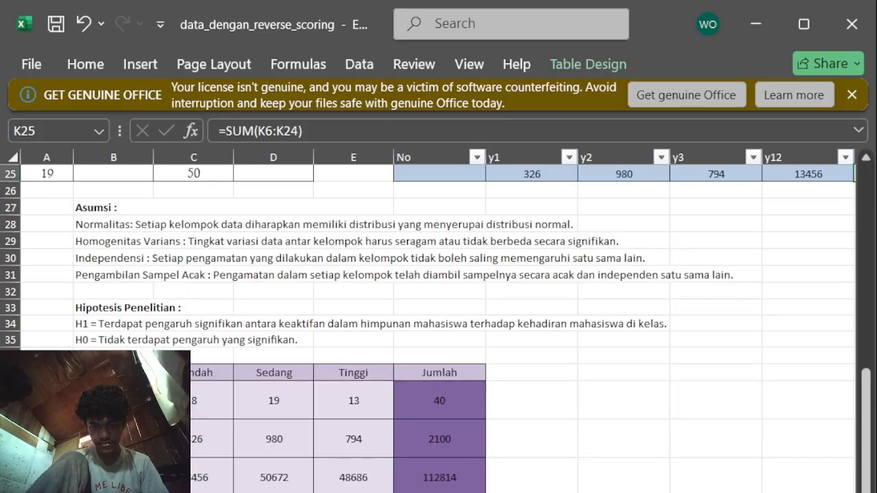
{"action": "left_click", "coordinate": [193, 492]}
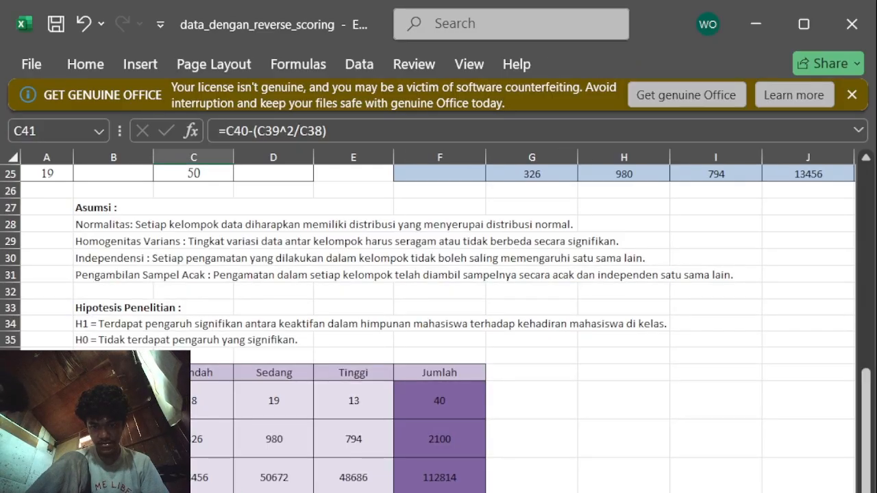
{"action": "key", "text": "F2"}
{"action": "left_click", "coordinate": [717, 427]}
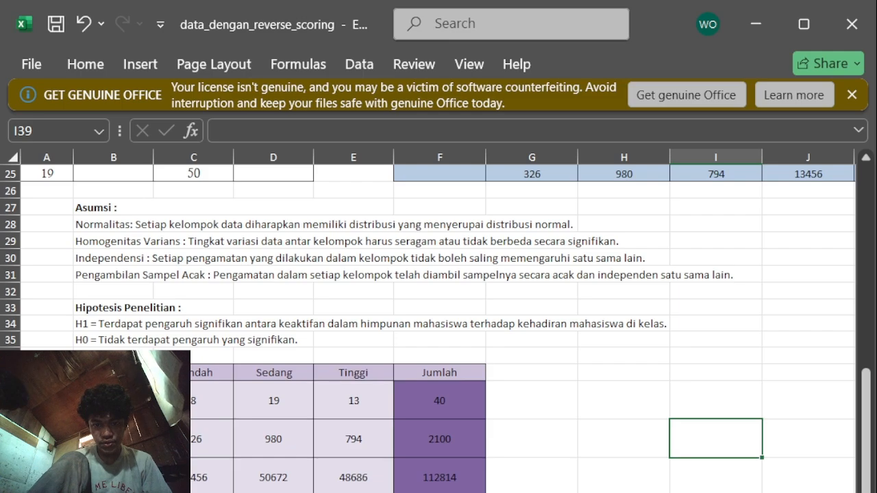
{"action": "double_click", "coordinate": [206, 491]}
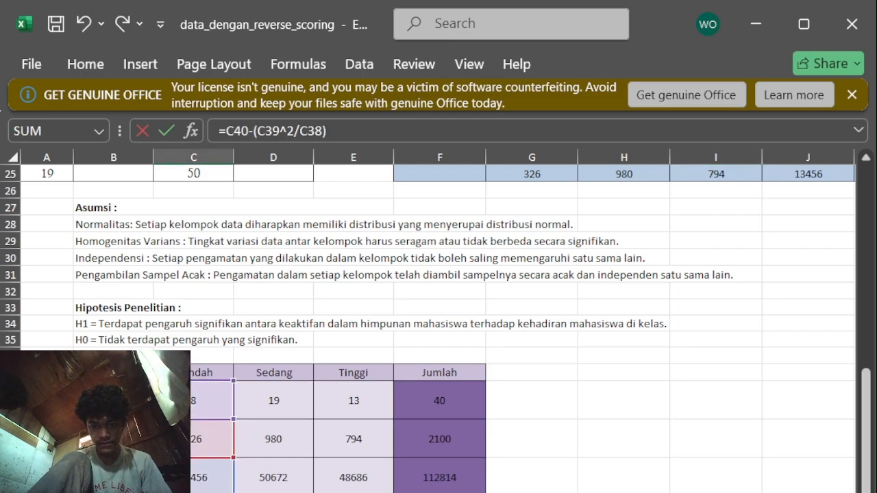
{"action": "left_click", "coordinate": [716, 492]}
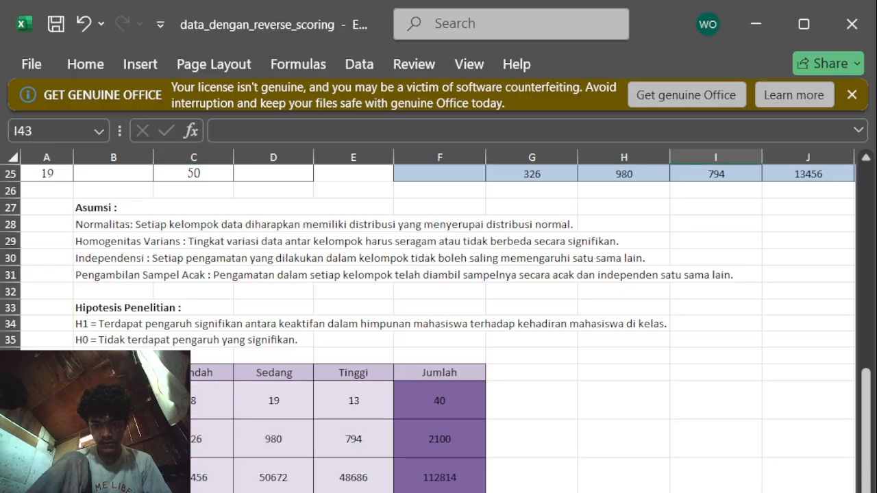
{"action": "double_click", "coordinate": [206, 492]}
{"action": "left_click", "coordinate": [623, 492]}
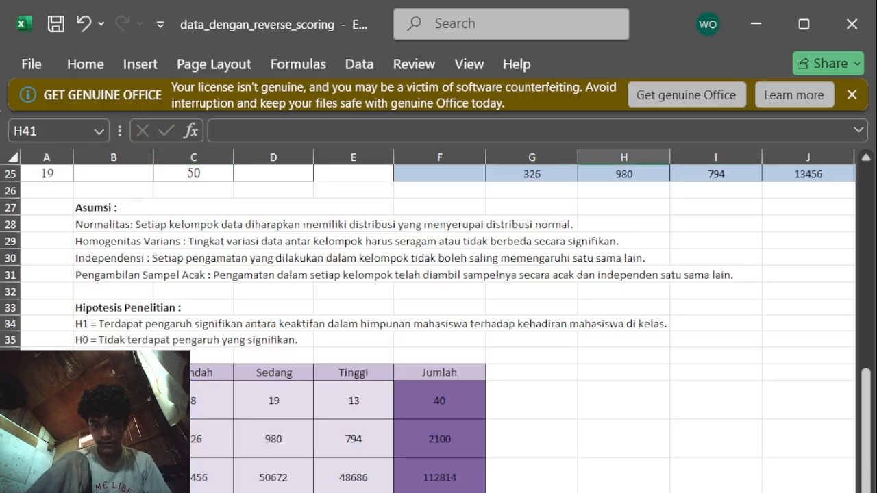
{"action": "double_click", "coordinate": [206, 492]}
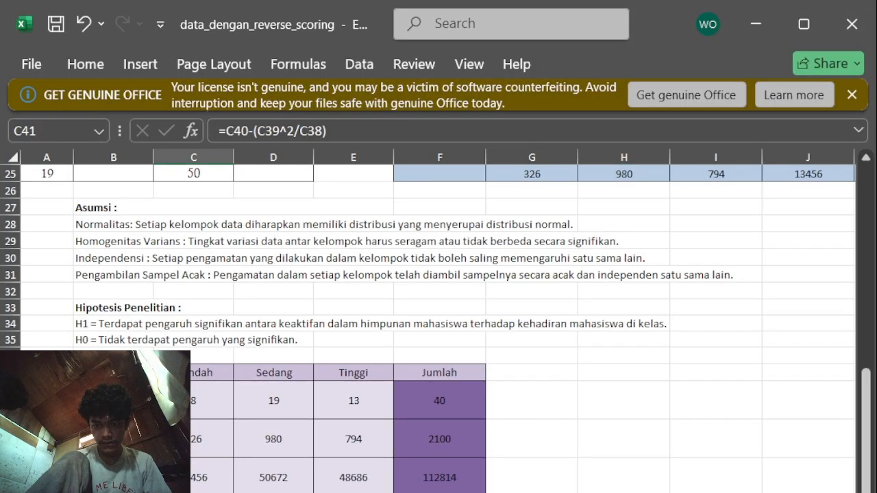
{"action": "key", "text": "ctrl+z"}
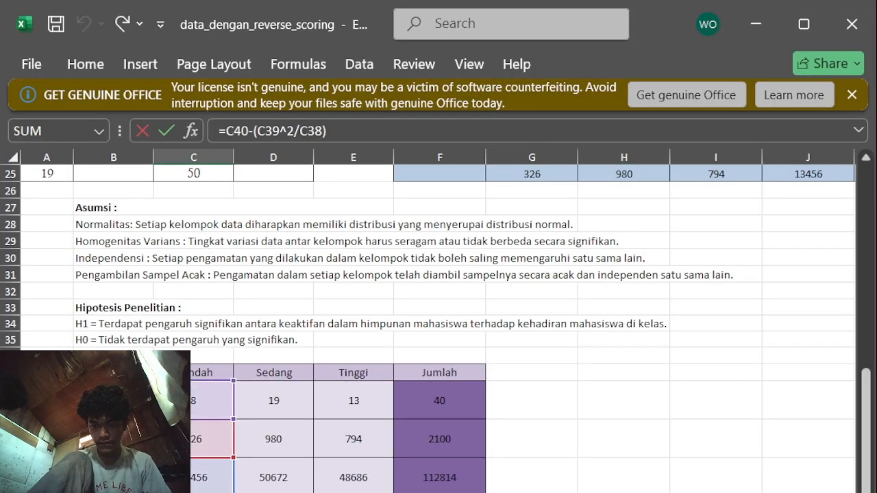
Clear C41 in the Rendah column and enter the formula =C40-(C39/C38)
{"action": "key", "text": "BackSpace"}
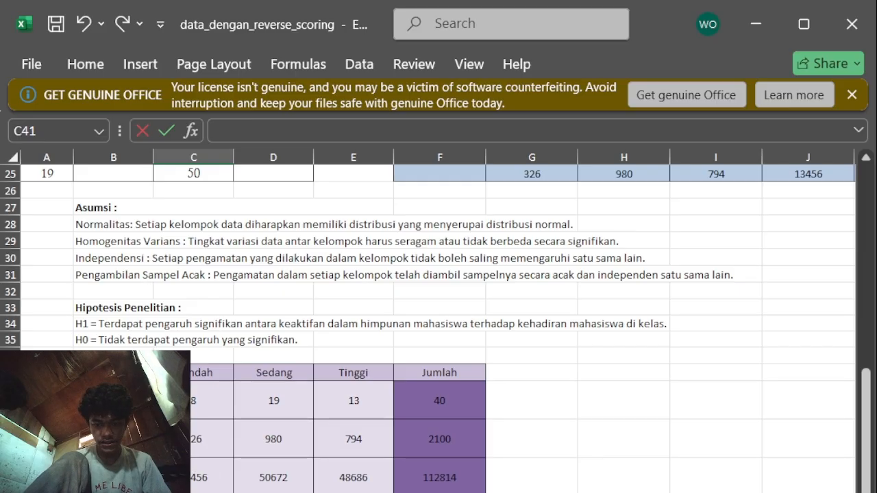
{"action": "type", "text": "="}
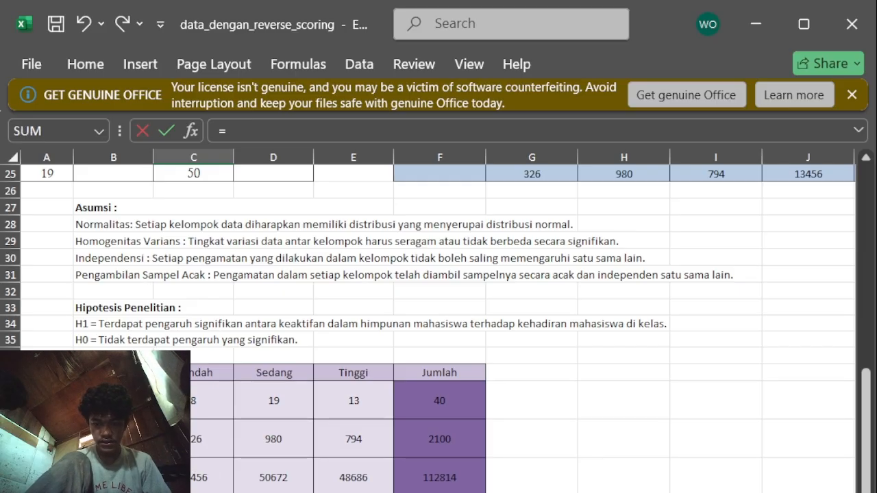
{"action": "left_click", "coordinate": [200, 482]}
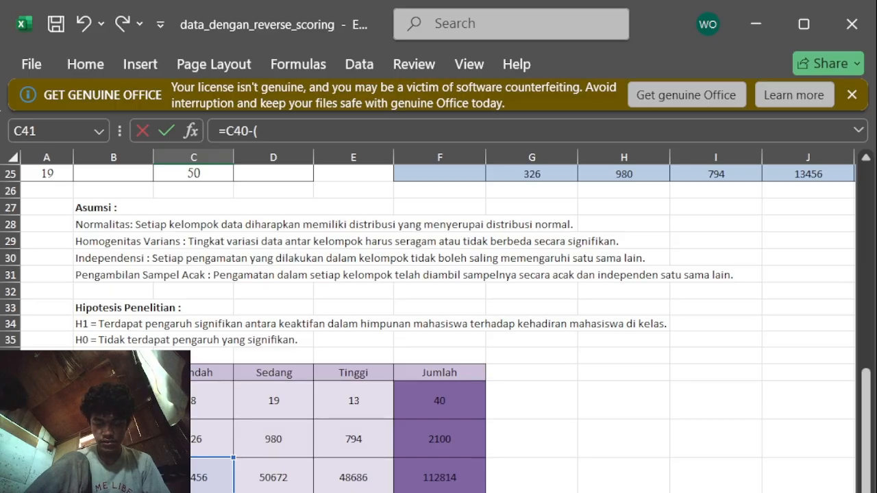
{"action": "left_click", "coordinate": [193, 432]}
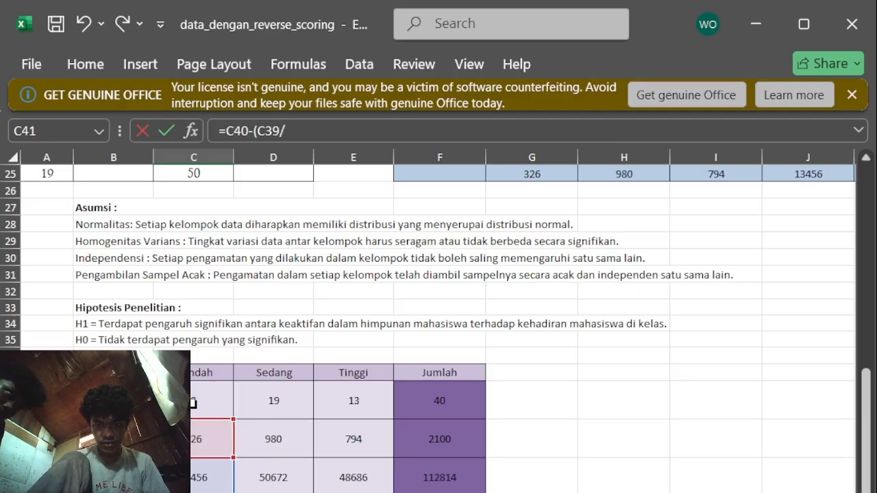
{"action": "scroll", "coordinate": [256, 382], "scroll_direction": "up", "scroll_amount": 8}
{"action": "scroll", "coordinate": [256, 381], "scroll_direction": "down", "scroll_amount": 8}
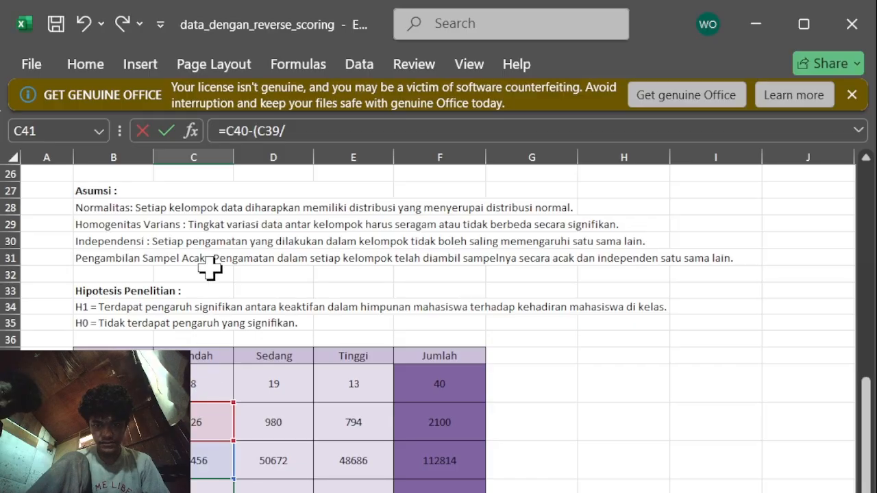
{"action": "scroll", "coordinate": [210, 269], "scroll_direction": "up", "scroll_amount": 8}
{"action": "scroll", "coordinate": [209, 269], "scroll_direction": "down", "scroll_amount": 2}
{"action": "scroll", "coordinate": [210, 270], "scroll_direction": "down", "scroll_amount": 3}
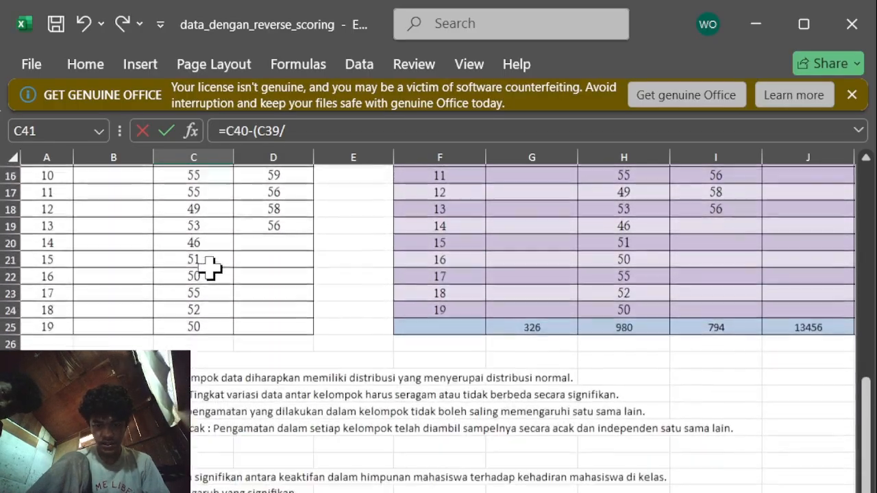
{"action": "scroll", "coordinate": [428, 329], "scroll_direction": "down", "scroll_amount": 1}
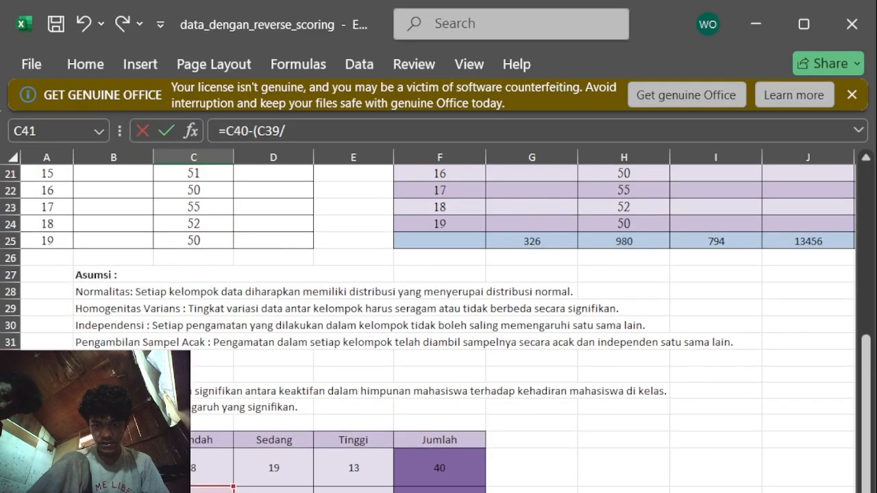
{"action": "left_click", "coordinate": [193, 473]}
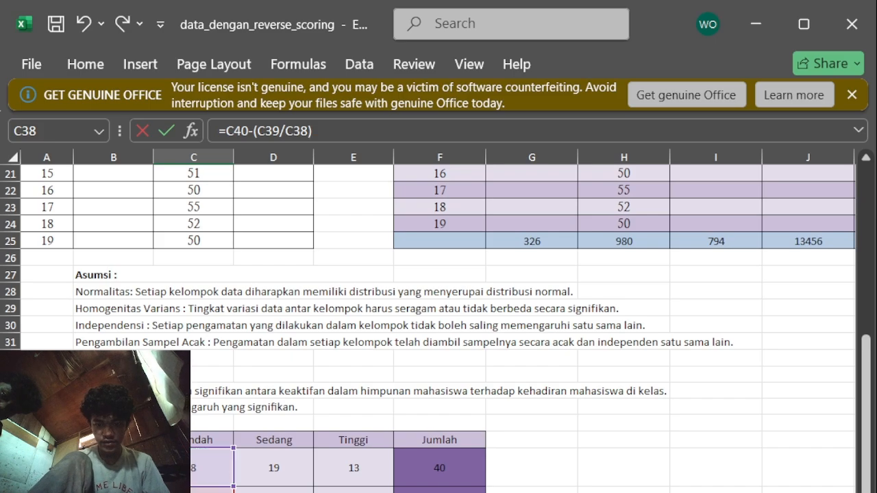
{"action": "type", "text": ")"}
{"action": "key", "text": "Return"}
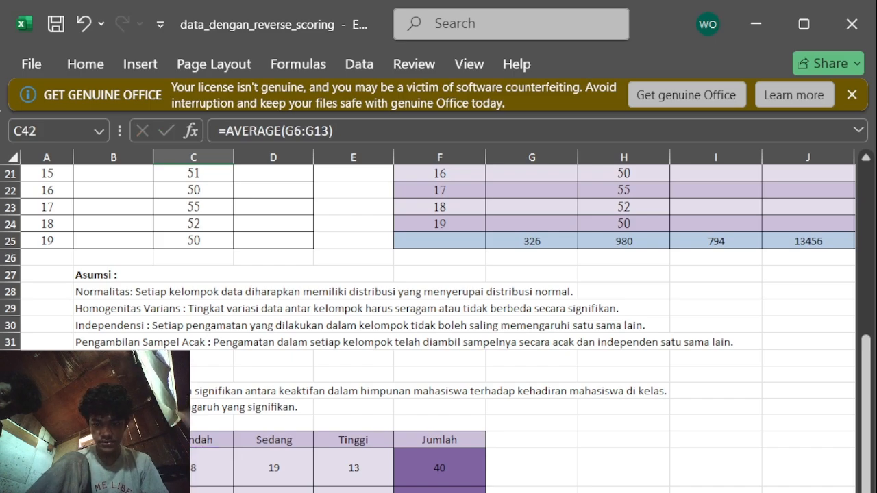
Replace the D41 formula in the Sedang column of the Statistik table with =D40-(D39/D38)
{"action": "key", "text": "Right"}
{"action": "key", "text": "Right"}
{"action": "key", "text": "Right"}
{"action": "key", "text": "Right"}
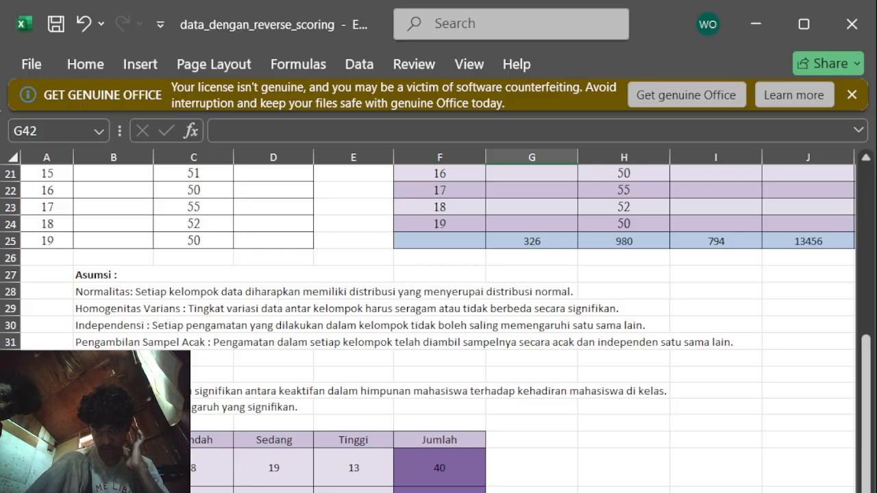
{"action": "key", "text": "Left"}
{"action": "key", "text": "Left"}
{"action": "key", "text": "Left"}
{"action": "key", "text": "Up"}
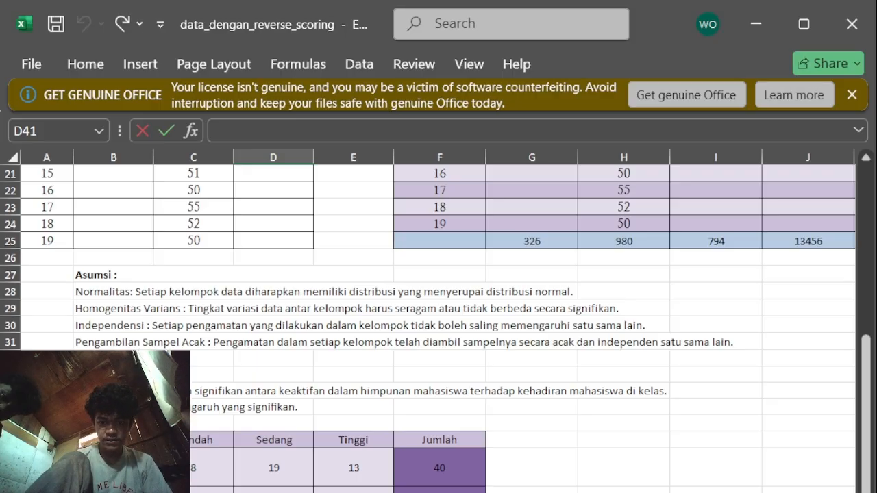
{"action": "type", "text": "="}
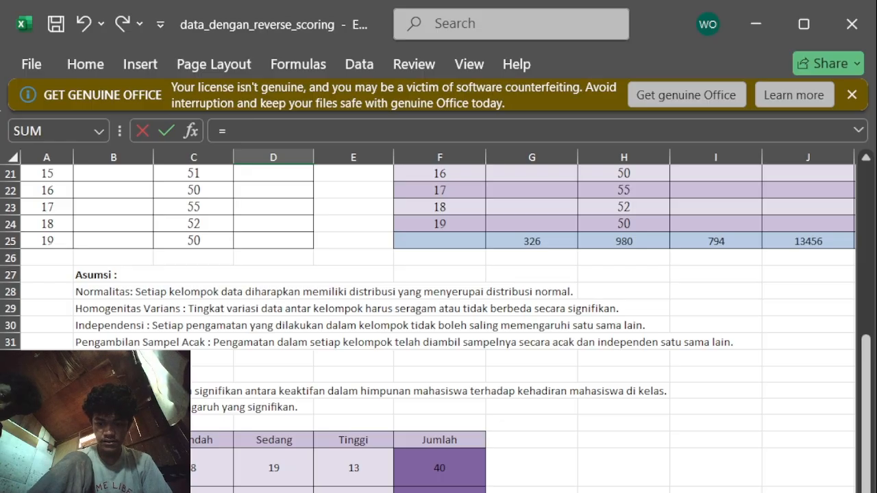
{"action": "key", "text": "Up"}
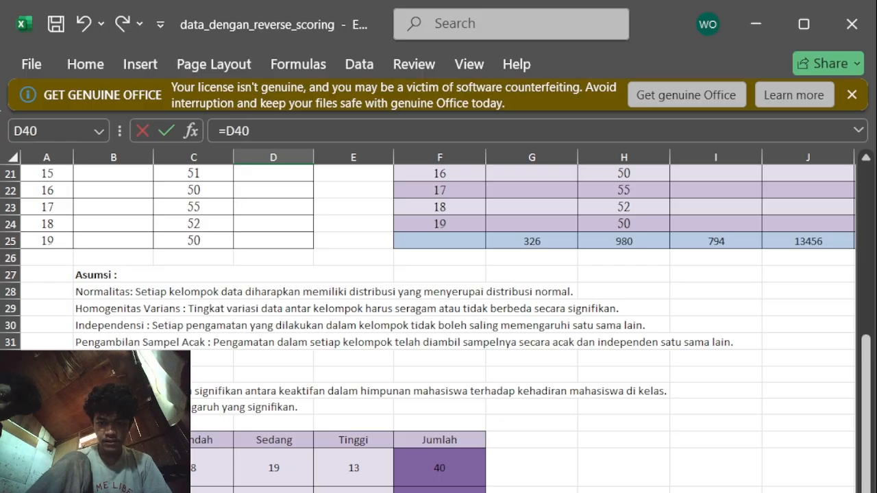
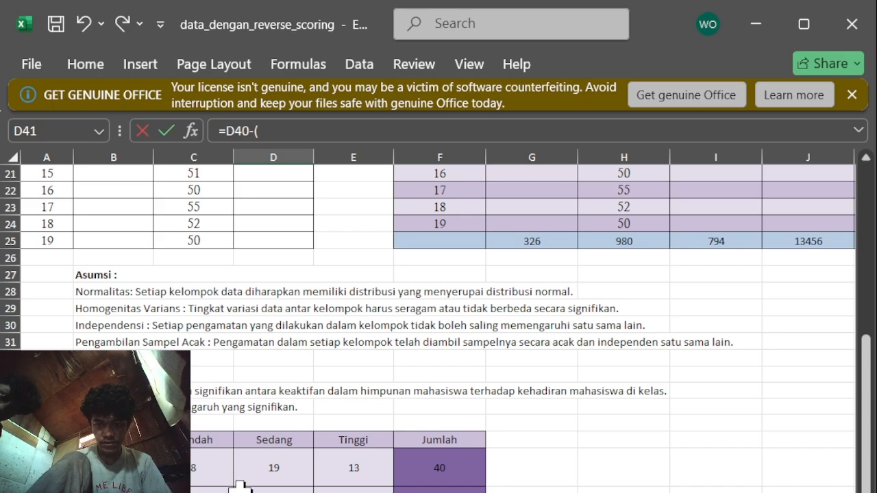
{"action": "left_click", "coordinate": [273, 490]}
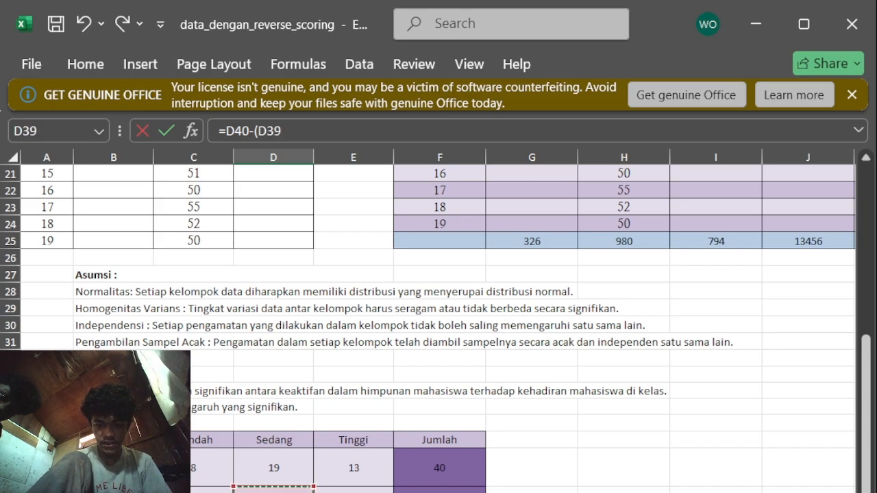
{"action": "type", "text": "/"}
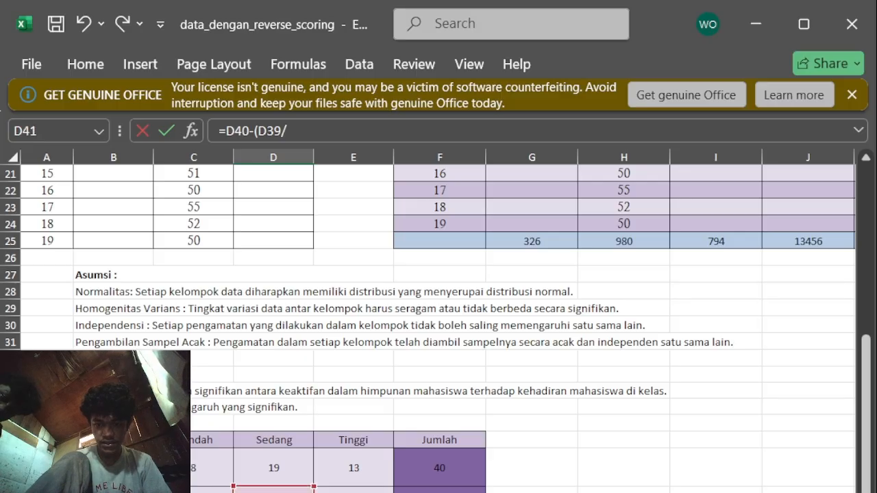
{"action": "left_click", "coordinate": [270, 467]}
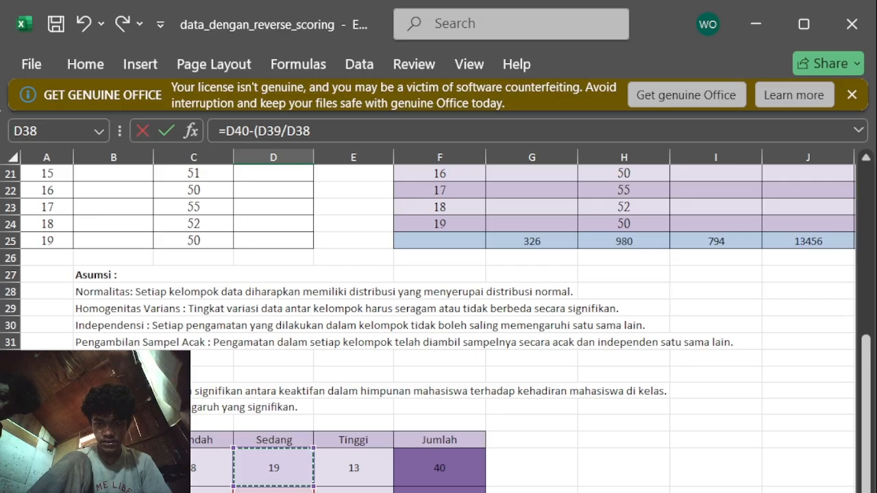
{"action": "type", "text": ")"}
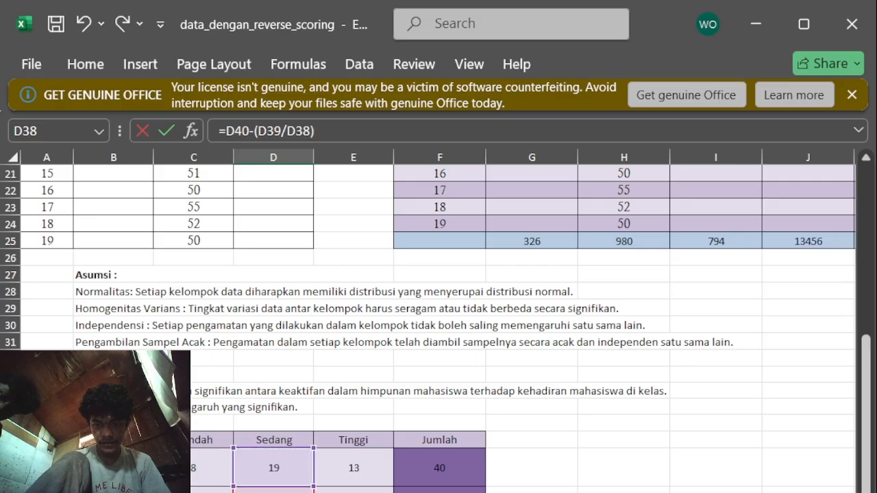
{"action": "key", "text": "Return"}
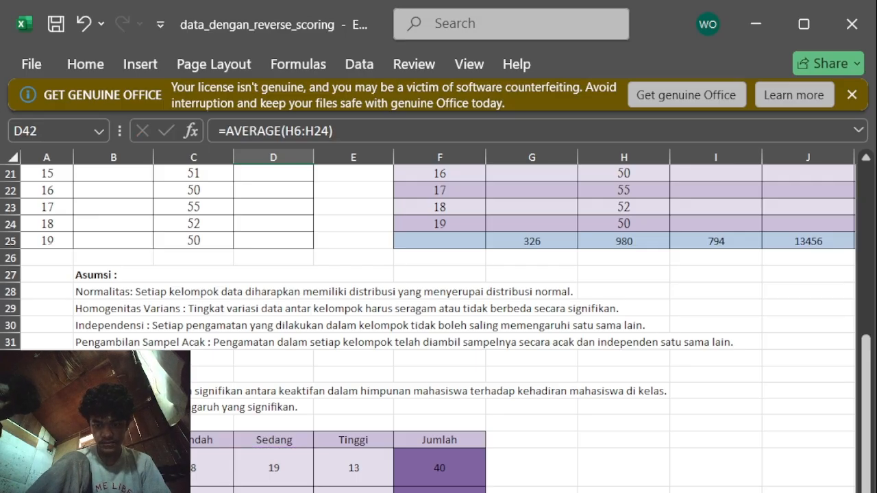
Inspect the existing formula in E41 of the Statistik table's Tinggi column
{"action": "scroll", "coordinate": [438, 322], "scroll_direction": "down", "scroll_amount": 10}
{"action": "scroll", "coordinate": [438, 322], "scroll_direction": "up", "scroll_amount": 2}
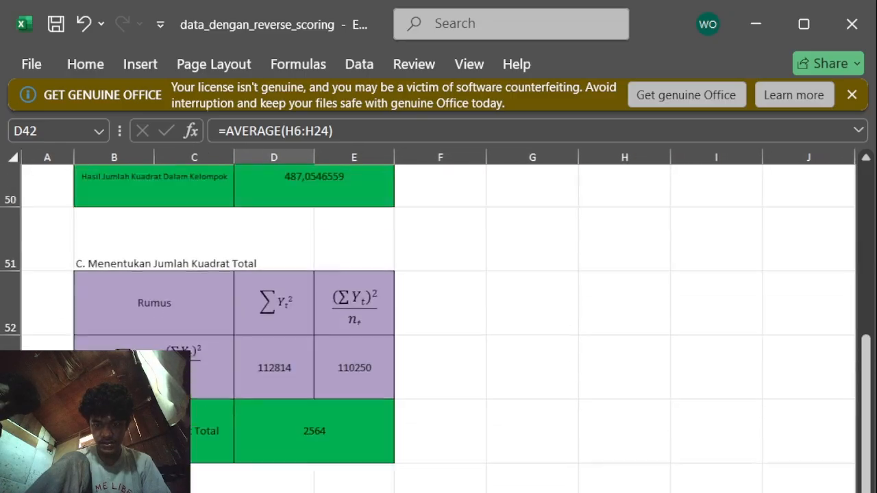
{"action": "scroll", "coordinate": [438, 322], "scroll_direction": "up", "scroll_amount": 7}
{"action": "scroll", "coordinate": [439, 322], "scroll_direction": "down", "scroll_amount": 4}
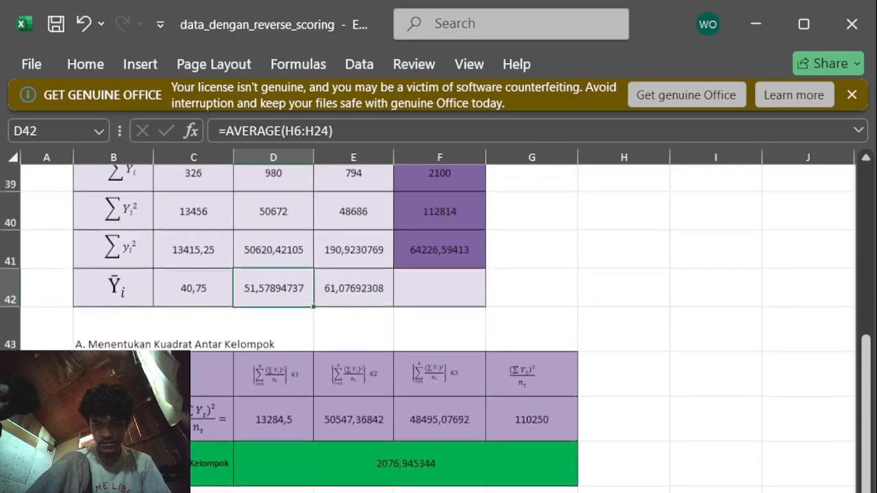
{"action": "scroll", "coordinate": [438, 322], "scroll_direction": "up", "scroll_amount": 5}
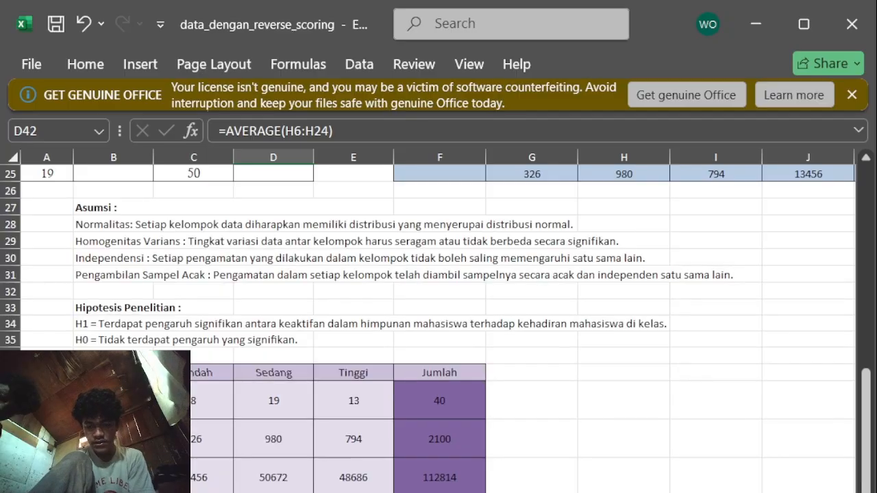
{"action": "double_click", "coordinate": [353, 492]}
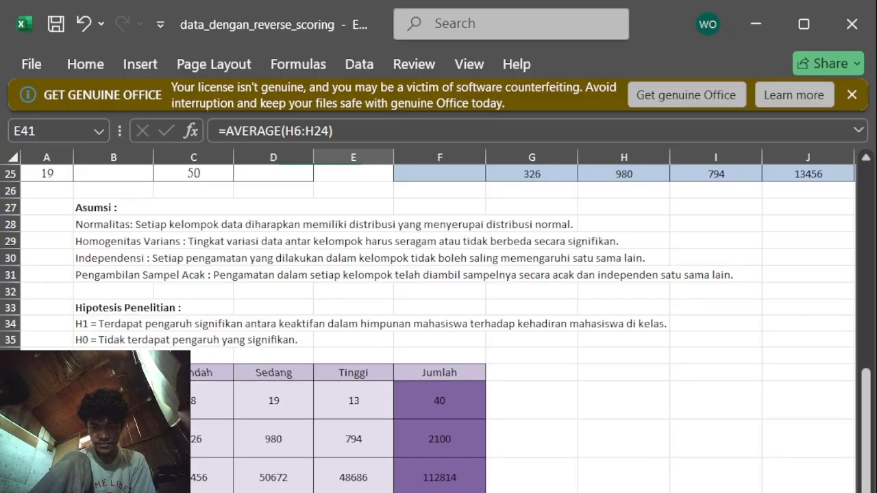
{"action": "left_click", "coordinate": [636, 479]}
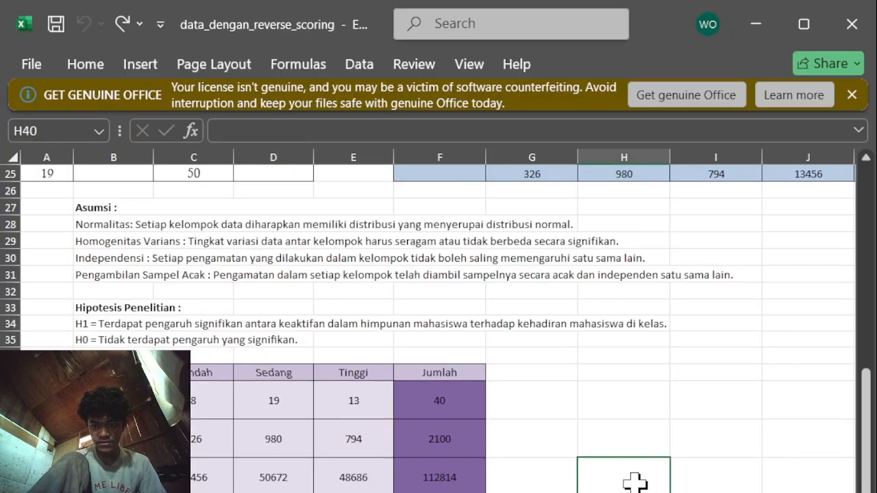
{"action": "left_click", "coordinate": [354, 492]}
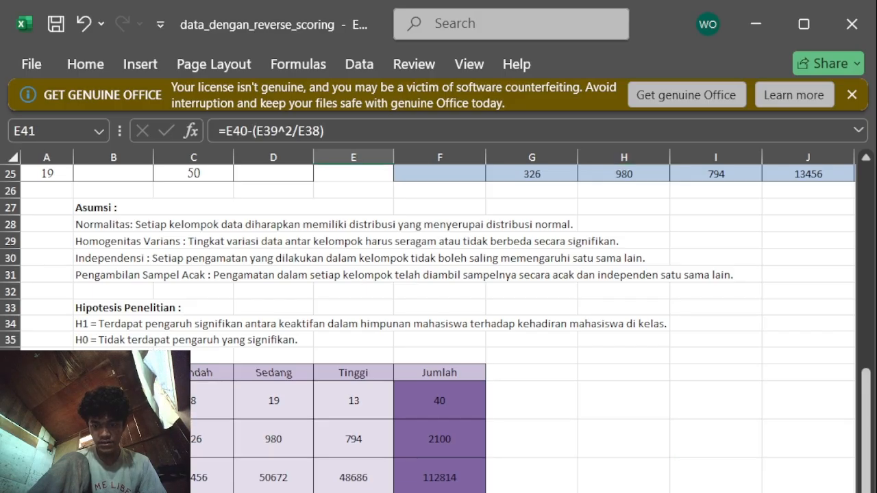
Clear E41 in the Tinggi column and enter the formula =E40-(E39/E38)
{"action": "key", "text": "Delete"}
{"action": "key", "text": "ctrl+z"}
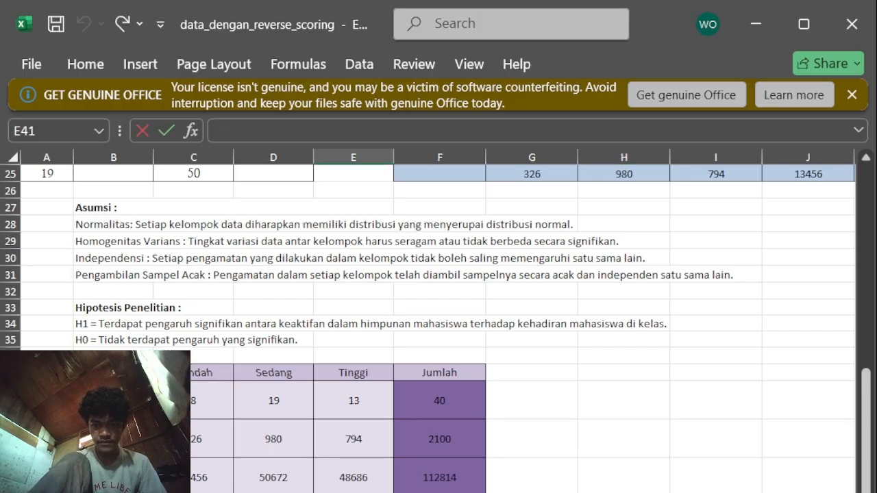
{"action": "type", "text": "="}
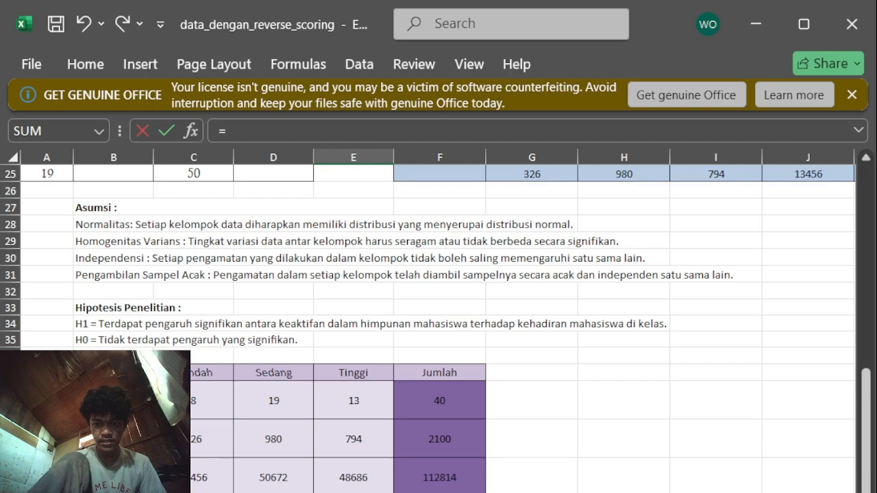
{"action": "left_click", "coordinate": [338, 478]}
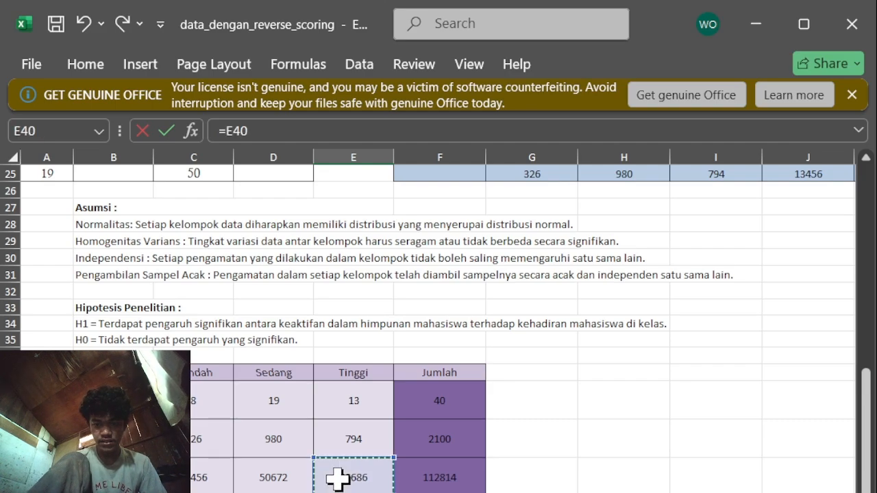
{"action": "type", "text": "-("}
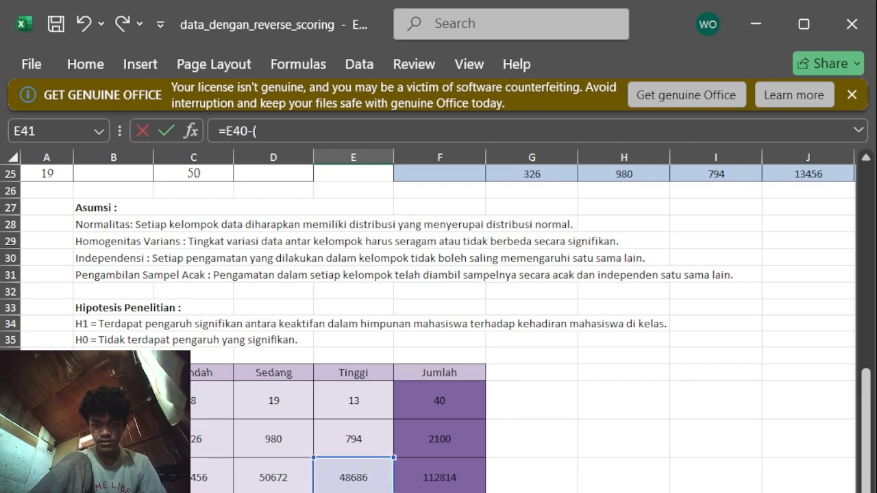
{"action": "key", "text": "Left"}
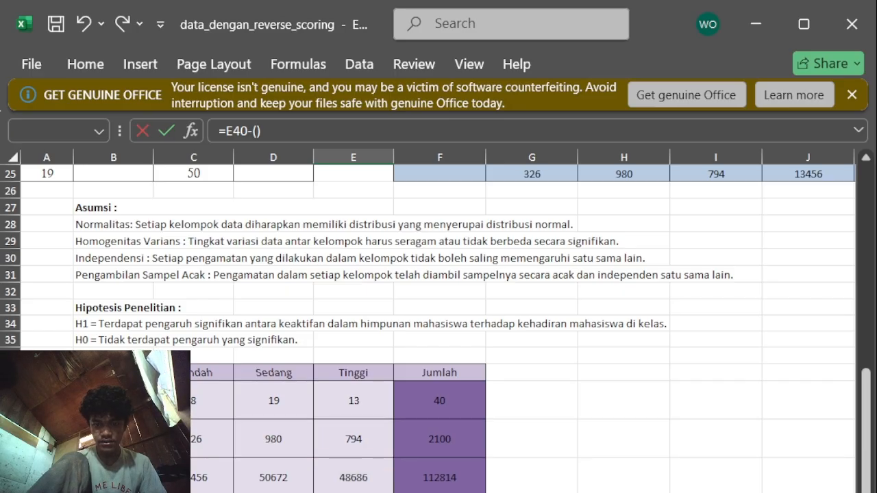
{"action": "left_click", "coordinate": [340, 342]}
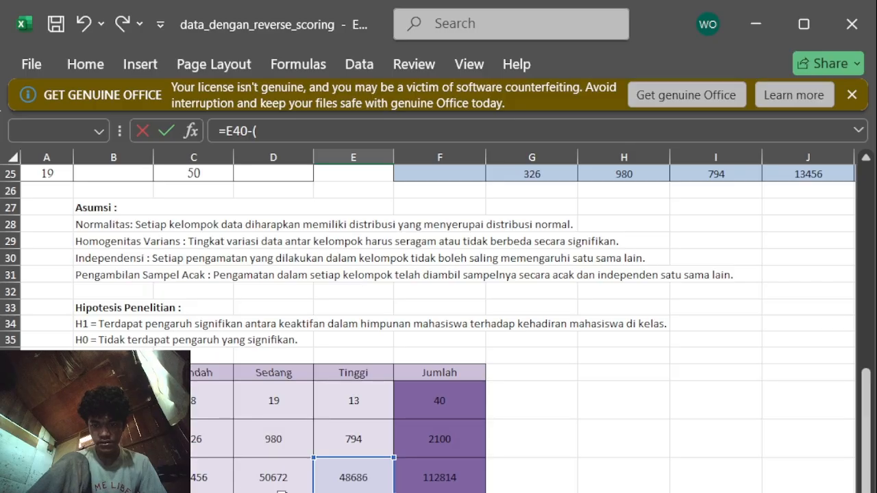
{"action": "left_click", "coordinate": [359, 443]}
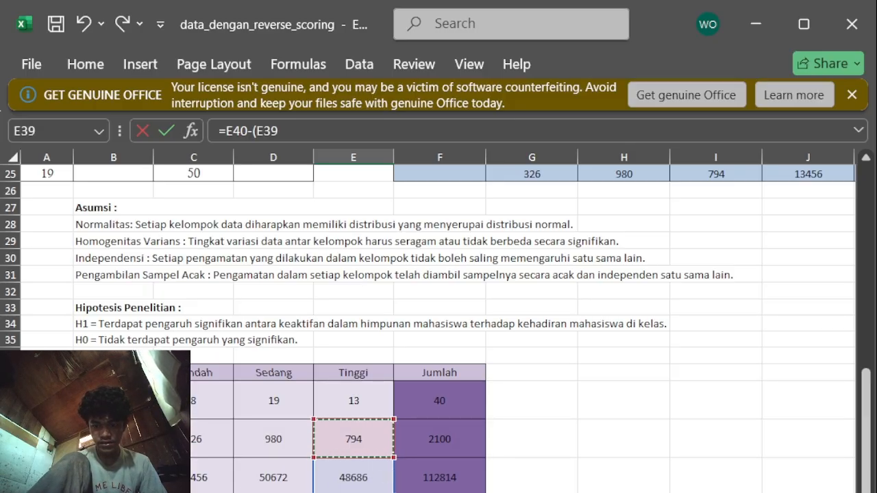
{"action": "type", "text": "/"}
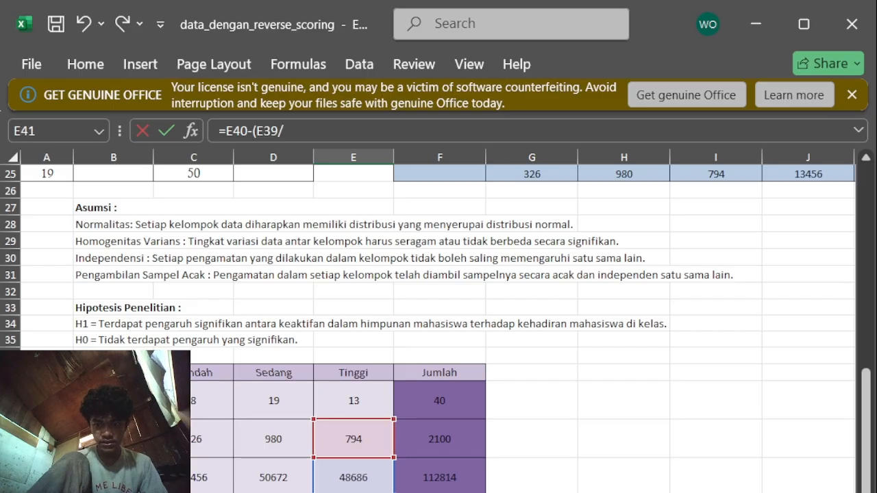
{"action": "left_click", "coordinate": [377, 395]}
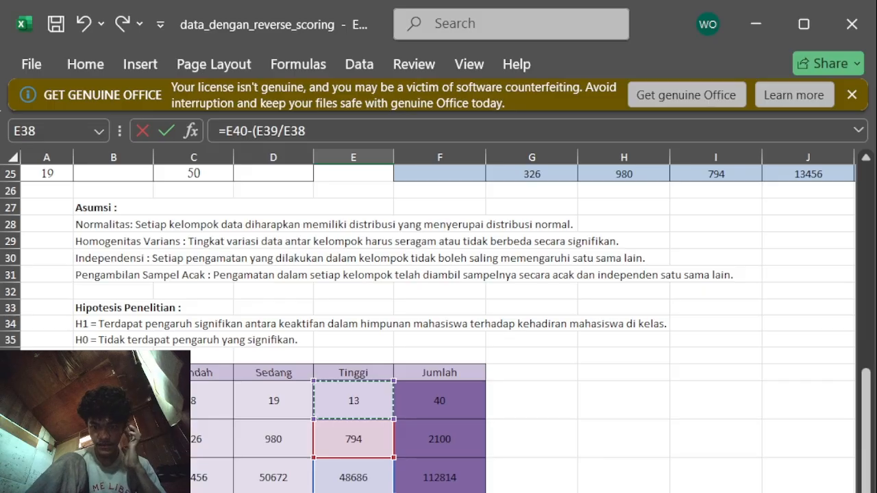
{"action": "type", "text": ")"}
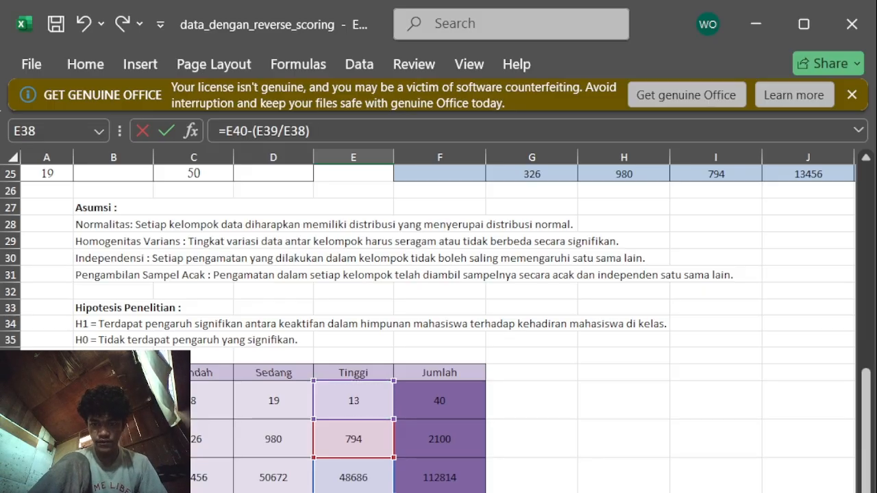
{"action": "key", "text": "Return"}
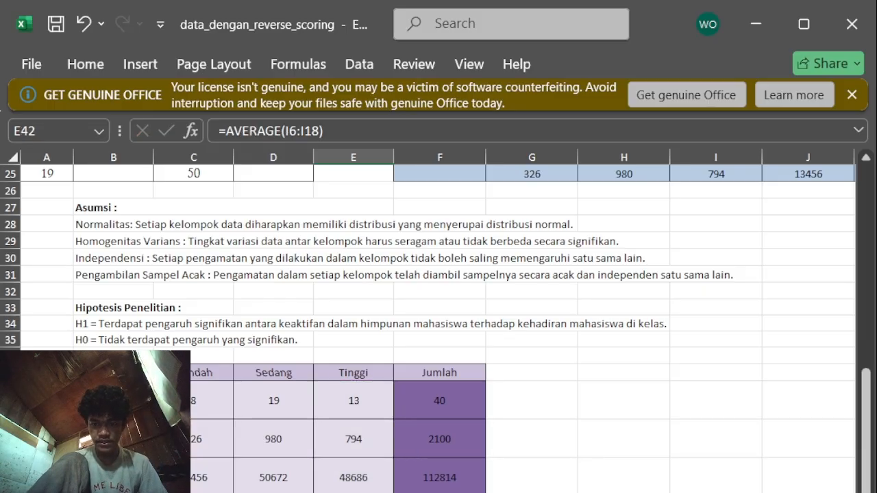
Look over the calculation sections below the Statistik table and check the formula of the row 41 total in the Jumlah column
{"action": "scroll", "coordinate": [438, 328], "scroll_direction": "down", "scroll_amount": 10}
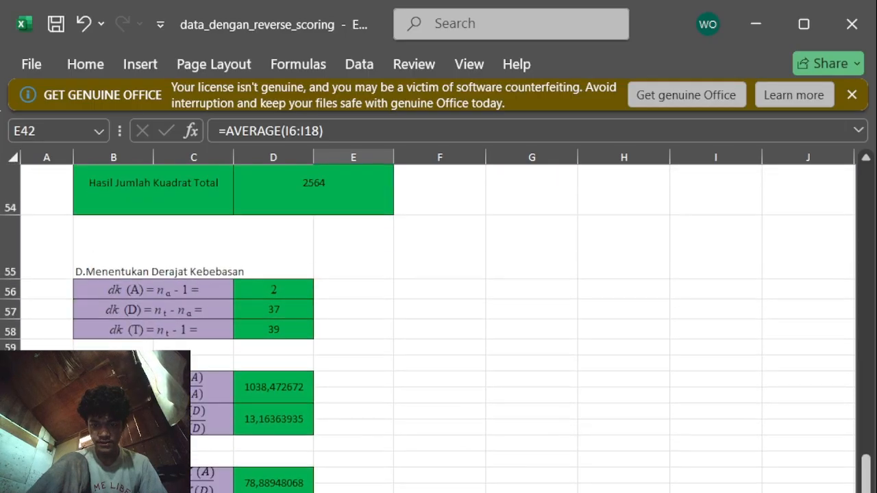
{"action": "scroll", "coordinate": [438, 329], "scroll_direction": "up", "scroll_amount": 4}
{"action": "scroll", "coordinate": [438, 328], "scroll_direction": "up", "scroll_amount": 6}
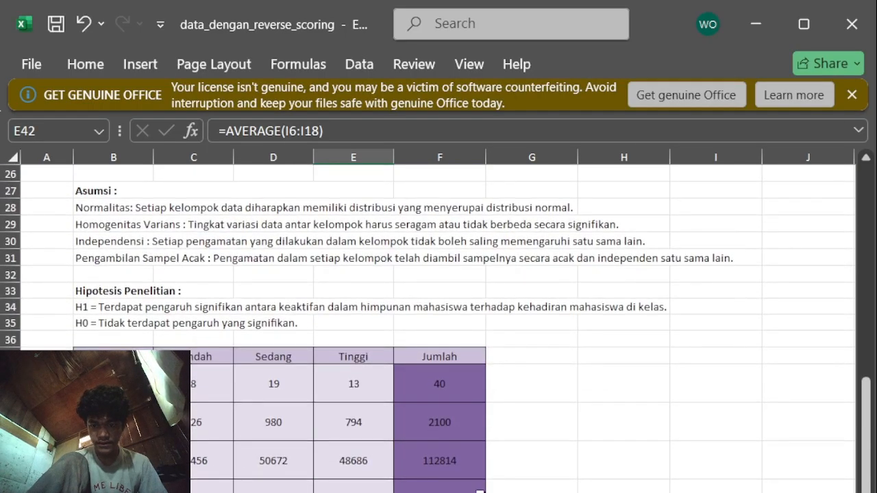
{"action": "scroll", "coordinate": [458, 438], "scroll_direction": "down", "scroll_amount": 1}
{"action": "left_click", "coordinate": [456, 438]}
{"action": "left_click", "coordinate": [458, 467]}
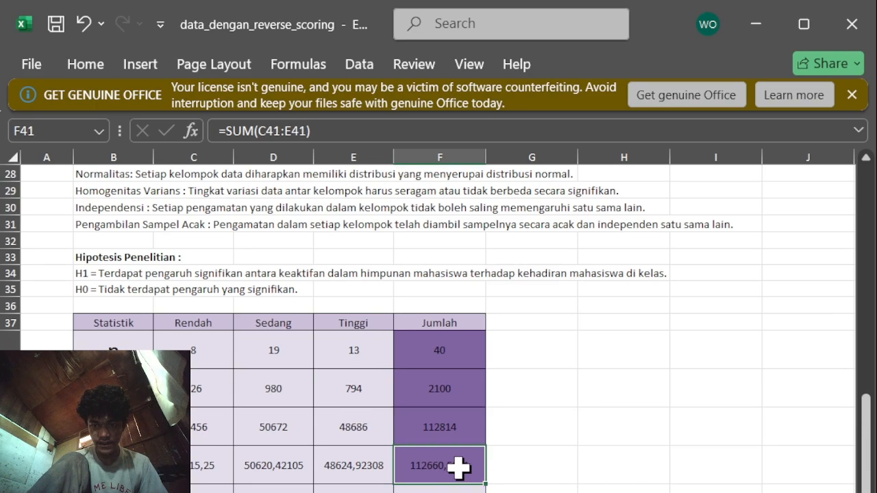
Open the F41 sum in the Jumlah column to trace the C41:E41 range it covers
{"action": "left_click", "coordinate": [573, 405]}
{"action": "left_click", "coordinate": [429, 465]}
{"action": "double_click", "coordinate": [430, 465]}
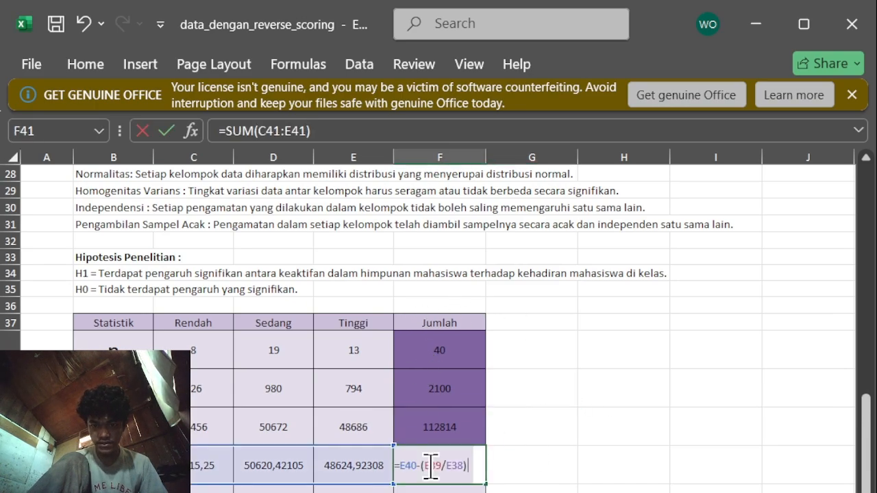
{"action": "double_click", "coordinate": [446, 465]}
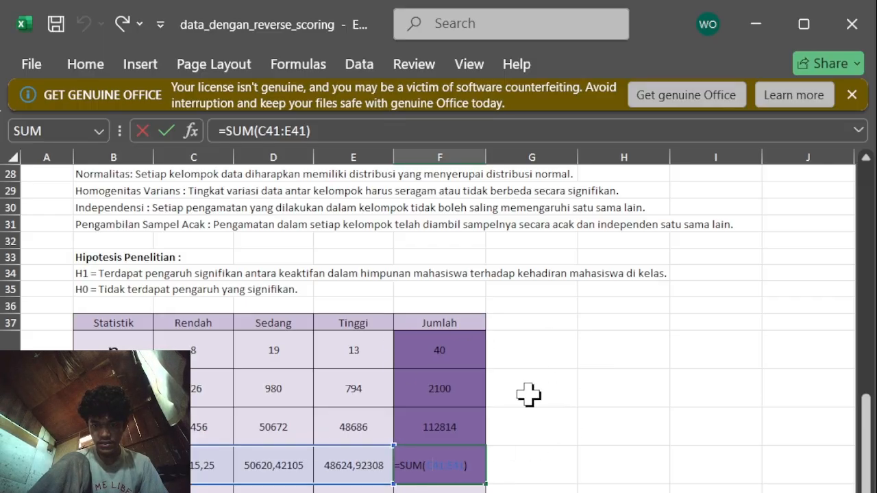
{"action": "left_click", "coordinate": [485, 473]}
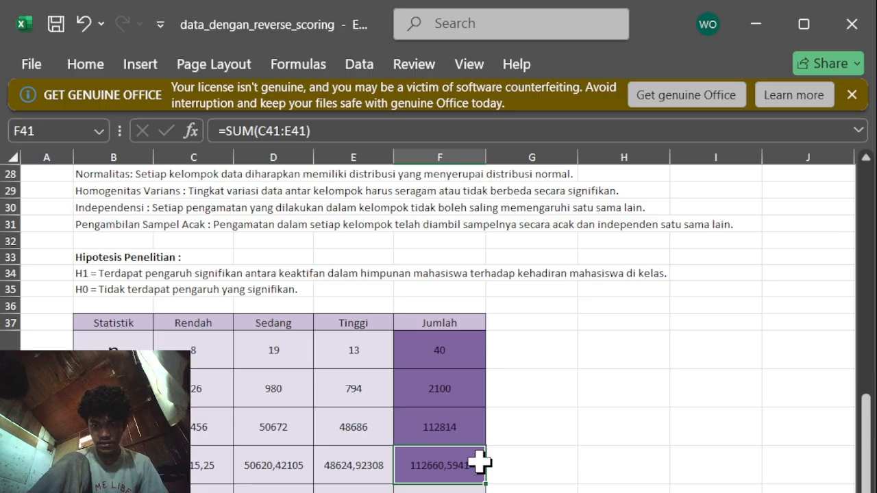
{"action": "left_click", "coordinate": [499, 461]}
{"action": "left_click", "coordinate": [463, 465]}
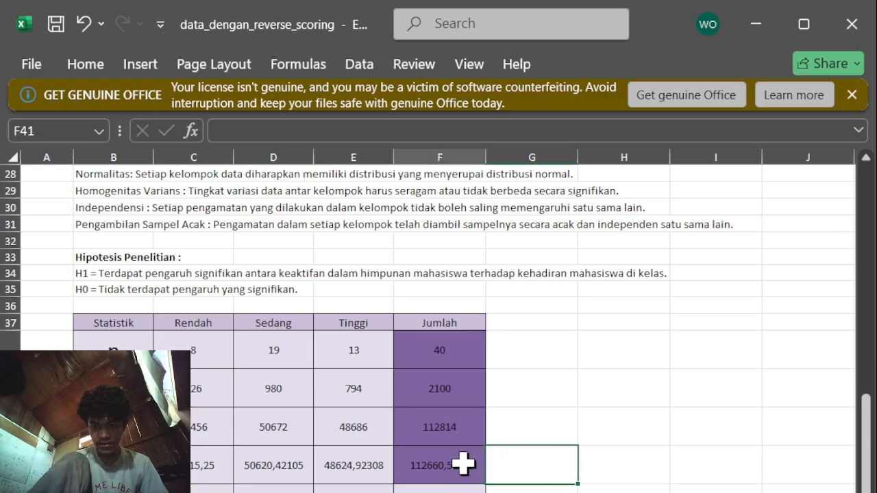
{"action": "double_click", "coordinate": [463, 465]}
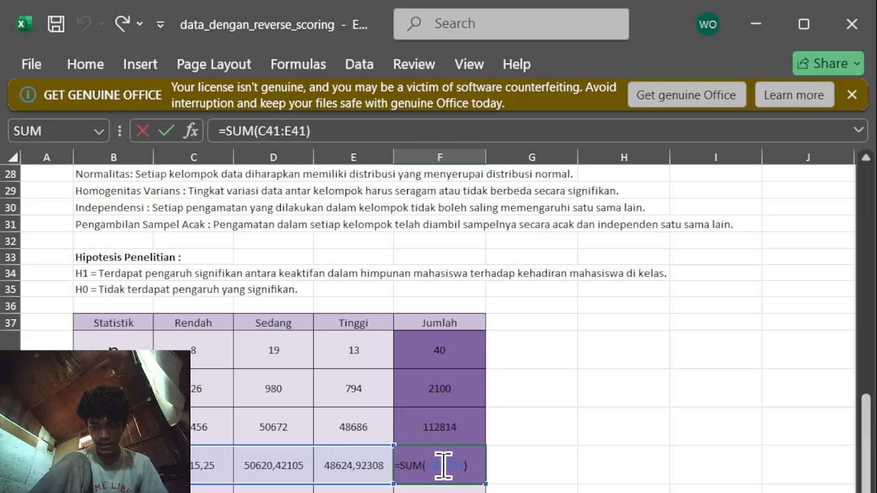
Clear the F41 total in the Jumlah column and re-enter it as =SUM(C41:E41)
{"action": "key", "text": "BackSpace"}
{"action": "key", "text": "BackSpace"}
{"action": "key", "text": "BackSpace"}
{"action": "key", "text": "BackSpace"}
{"action": "key", "text": "BackSpace"}
{"action": "key", "text": "BackSpace"}
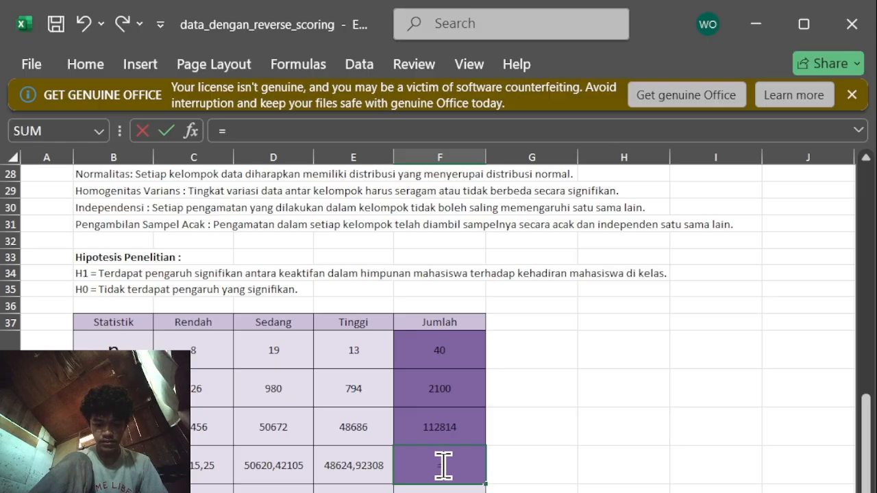
{"action": "type", "text": "UM("}
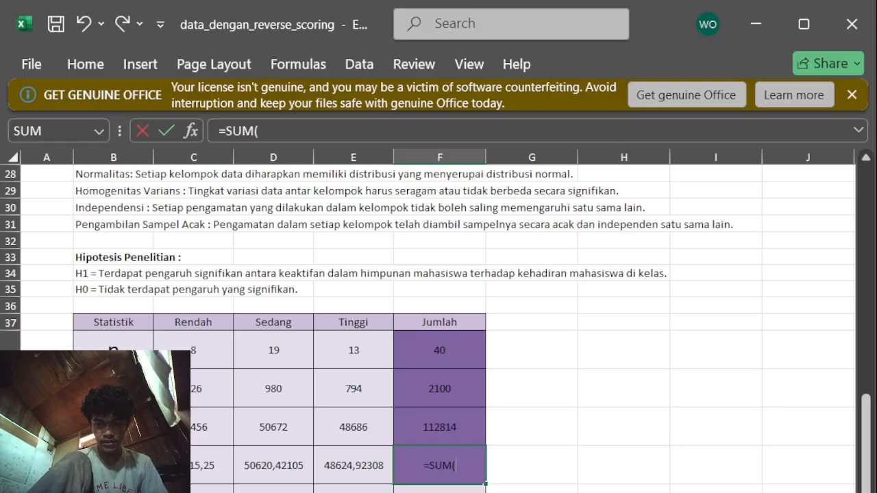
{"action": "left_click", "coordinate": [206, 457]}
{"action": "left_click_drag", "start_coordinate": [208, 459], "coordinate": [353, 463]}
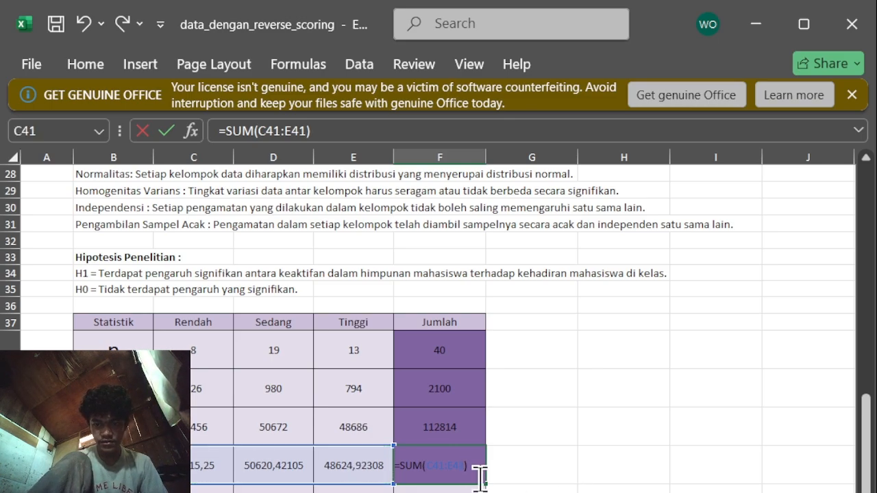
{"action": "key", "text": "Return"}
Look over the Statistik table and the sections below it, and inspect the average formula in C42 of the Rendah column
{"action": "scroll", "coordinate": [542, 483], "scroll_direction": "down", "scroll_amount": 8}
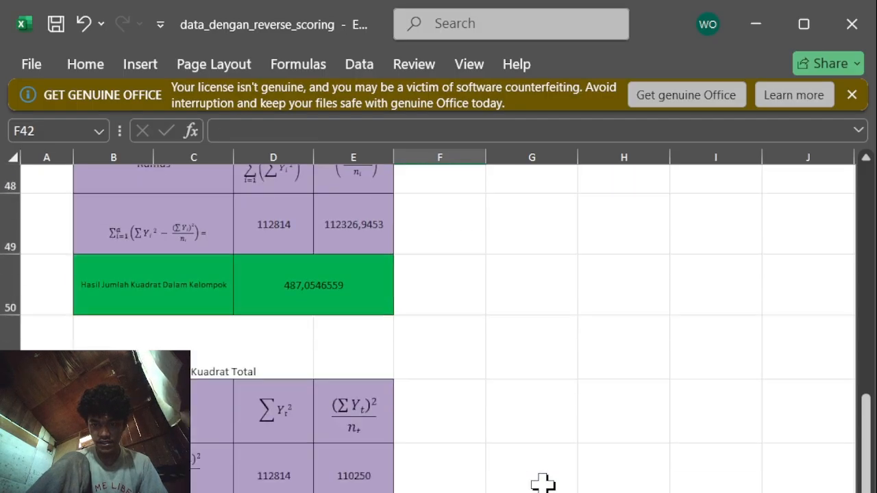
{"action": "scroll", "coordinate": [542, 483], "scroll_direction": "up", "scroll_amount": 9}
{"action": "scroll", "coordinate": [542, 483], "scroll_direction": "down", "scroll_amount": 5}
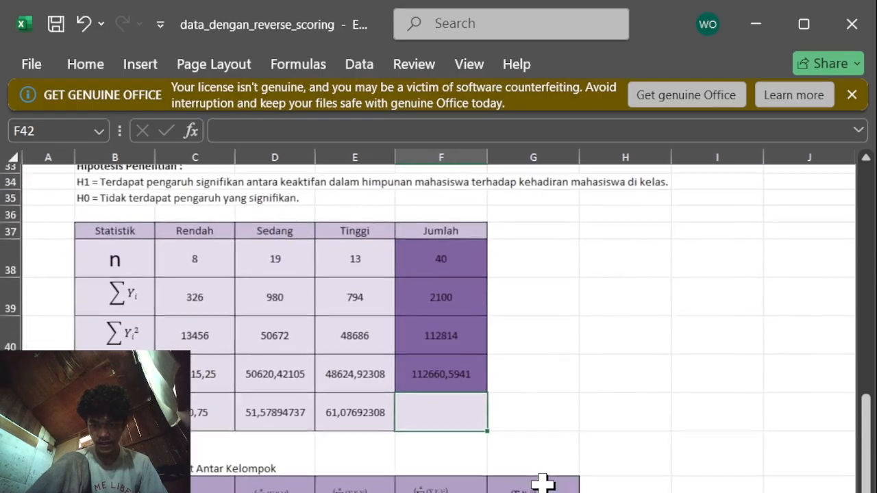
{"action": "scroll", "coordinate": [543, 483], "scroll_direction": "up", "scroll_amount": 1}
{"action": "scroll", "coordinate": [462, 470], "scroll_direction": "up", "scroll_amount": 1}
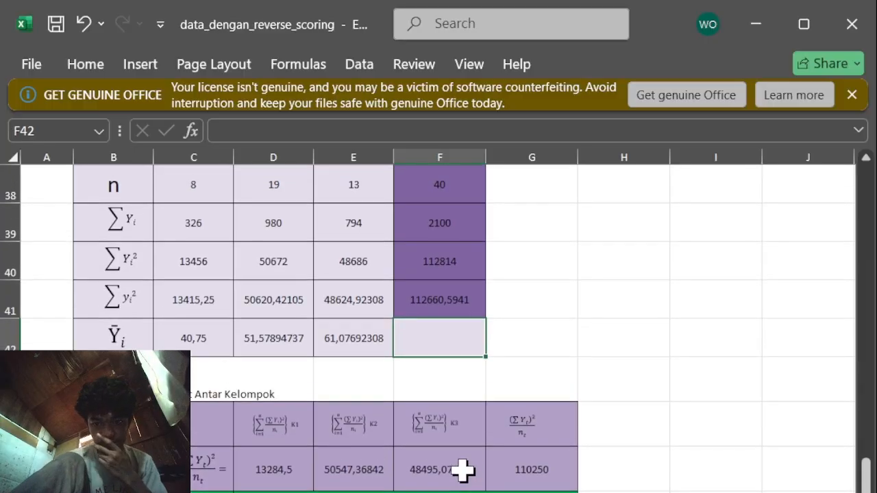
{"action": "scroll", "coordinate": [462, 469], "scroll_direction": "down", "scroll_amount": 2}
{"action": "scroll", "coordinate": [462, 470], "scroll_direction": "up", "scroll_amount": 2}
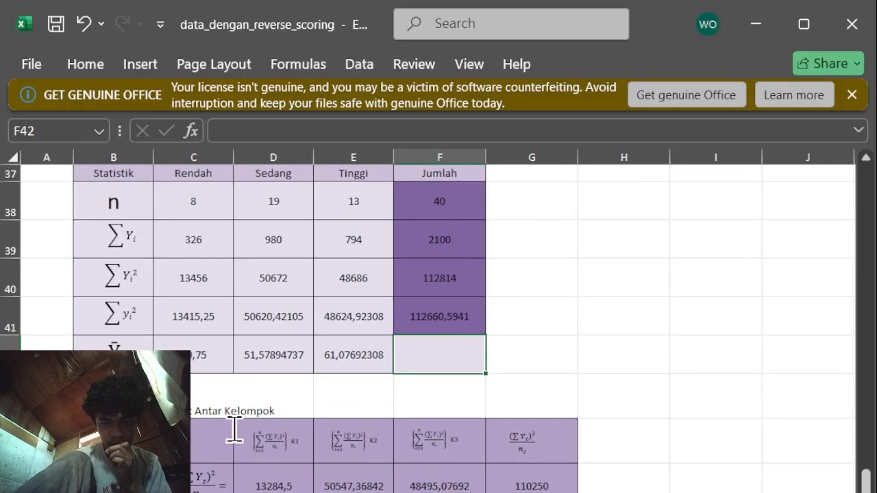
{"action": "left_click", "coordinate": [205, 356]}
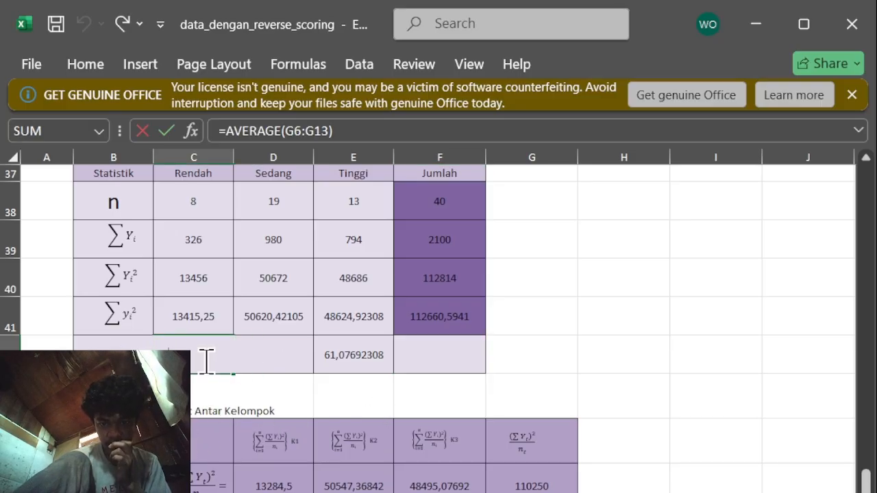
{"action": "left_click", "coordinate": [228, 392]}
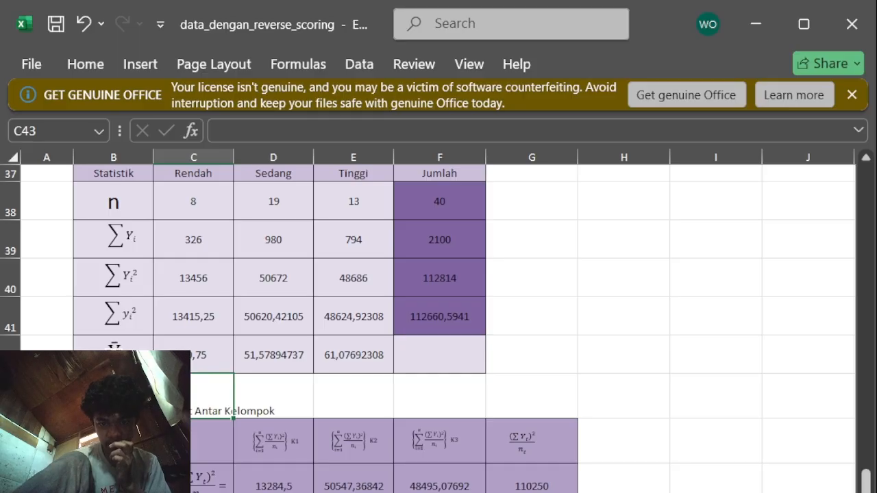
Reopen the C42 average and compare the row 42 means with the group data above the Statistik table
{"action": "scroll", "coordinate": [268, 403], "scroll_direction": "up", "scroll_amount": 3}
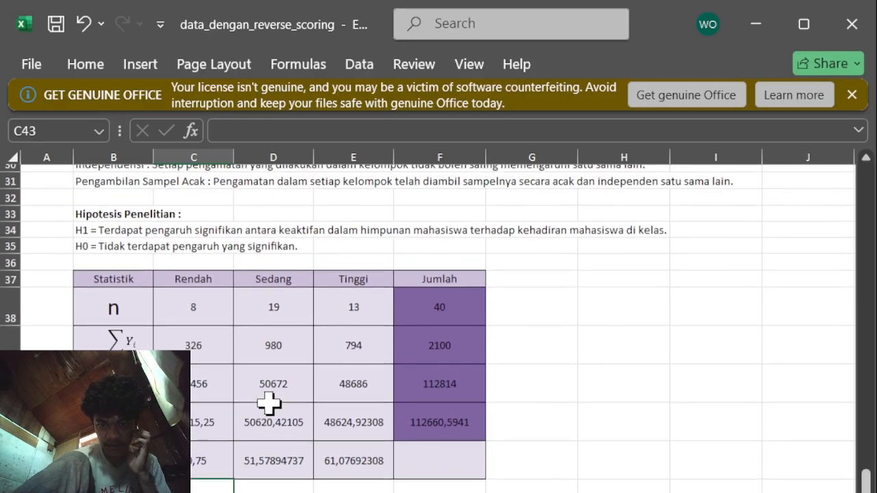
{"action": "double_click", "coordinate": [214, 469]}
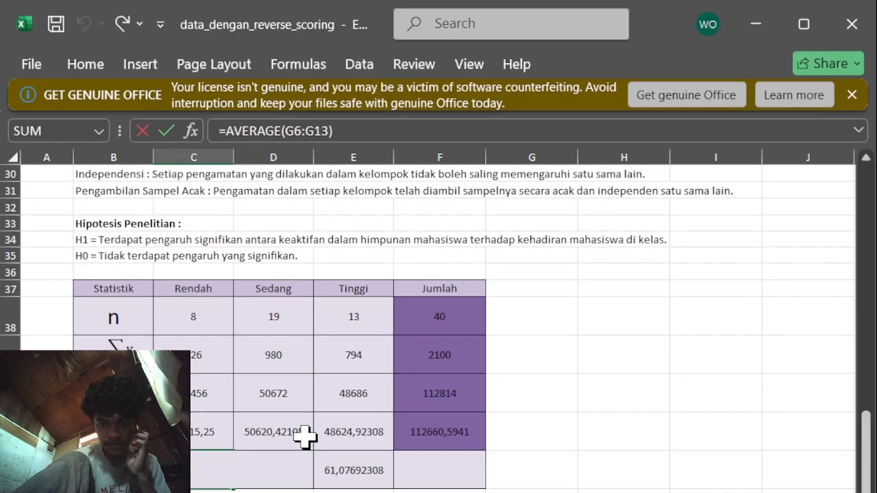
{"action": "scroll", "coordinate": [305, 435], "scroll_direction": "up", "scroll_amount": 8}
{"action": "scroll", "coordinate": [304, 435], "scroll_direction": "down", "scroll_amount": 6}
{"action": "scroll", "coordinate": [304, 436], "scroll_direction": "down", "scroll_amount": 3}
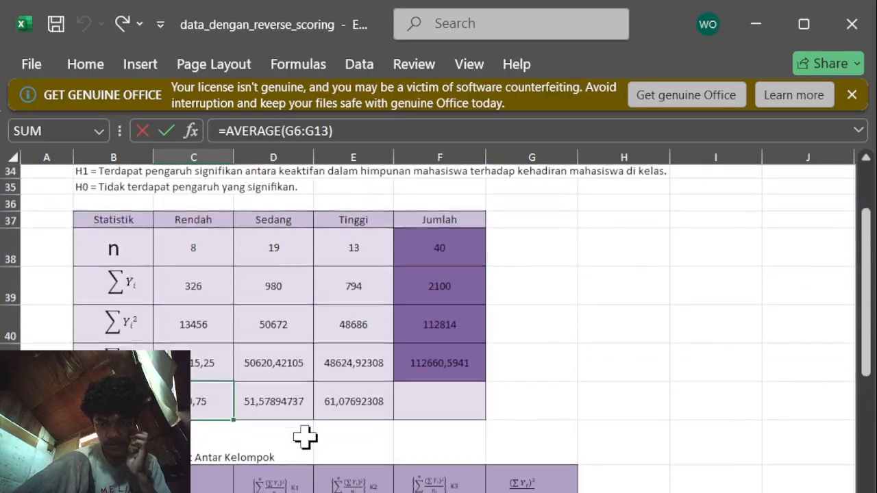
{"action": "left_click", "coordinate": [571, 363]}
{"action": "scroll", "coordinate": [433, 378], "scroll_direction": "up", "scroll_amount": 10}
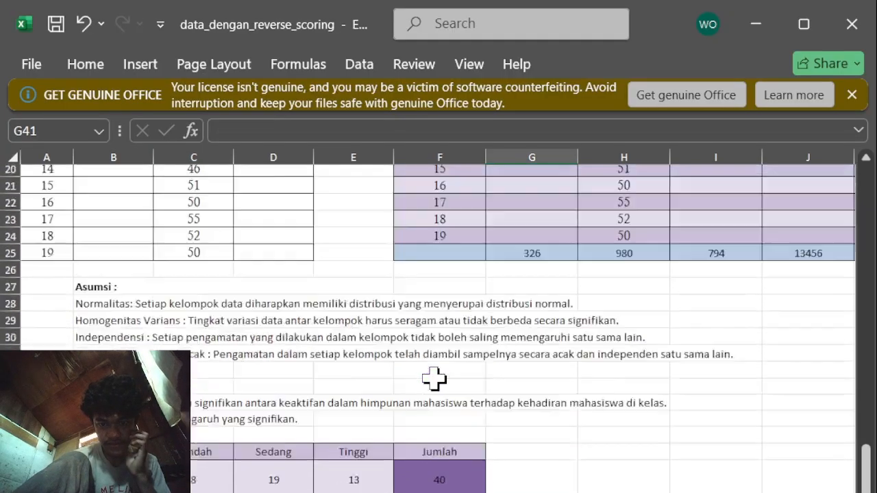
{"action": "scroll", "coordinate": [433, 379], "scroll_direction": "down", "scroll_amount": 7}
{"action": "scroll", "coordinate": [433, 379], "scroll_direction": "up", "scroll_amount": 3}
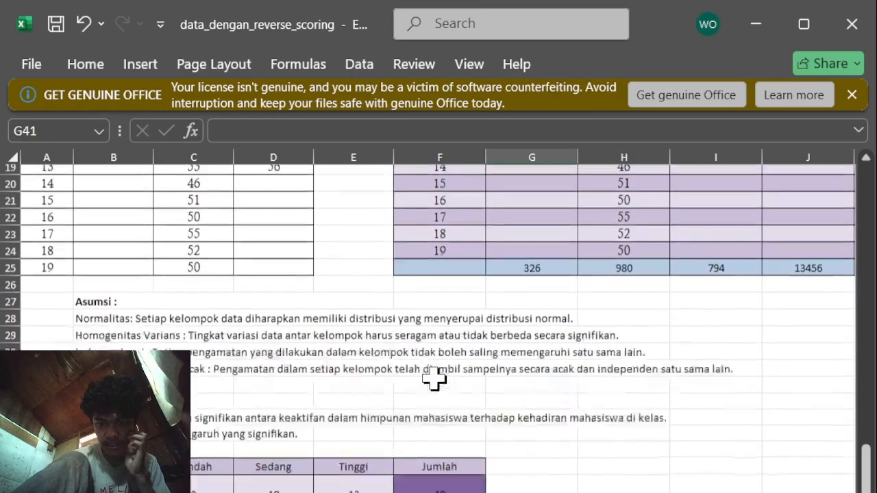
{"action": "scroll", "coordinate": [433, 374], "scroll_direction": "down", "scroll_amount": 6}
{"action": "scroll", "coordinate": [433, 373], "scroll_direction": "up", "scroll_amount": 4}
{"action": "scroll", "coordinate": [433, 373], "scroll_direction": "down", "scroll_amount": 5}
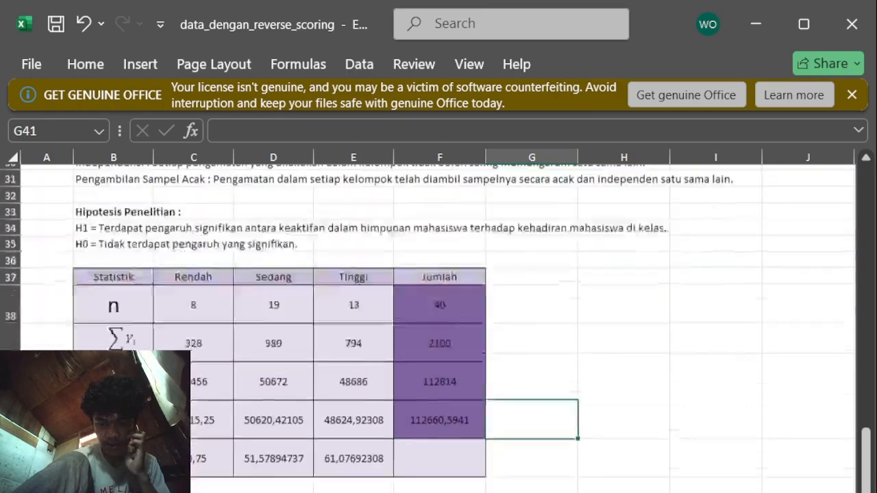
{"action": "scroll", "coordinate": [432, 373], "scroll_direction": "up", "scroll_amount": 2}
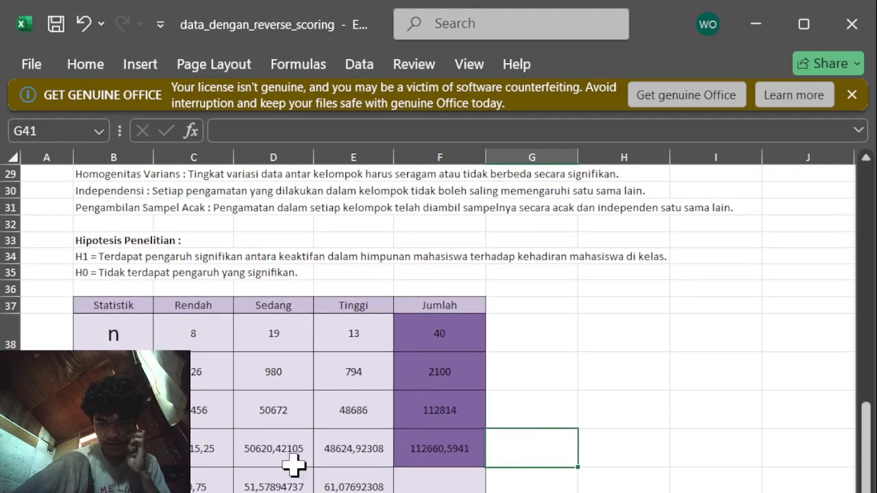
Clear C42 in the Rendah column and enter the mean of the y1 data as =AVERAGE(G6:G13)
{"action": "left_click", "coordinate": [207, 488]}
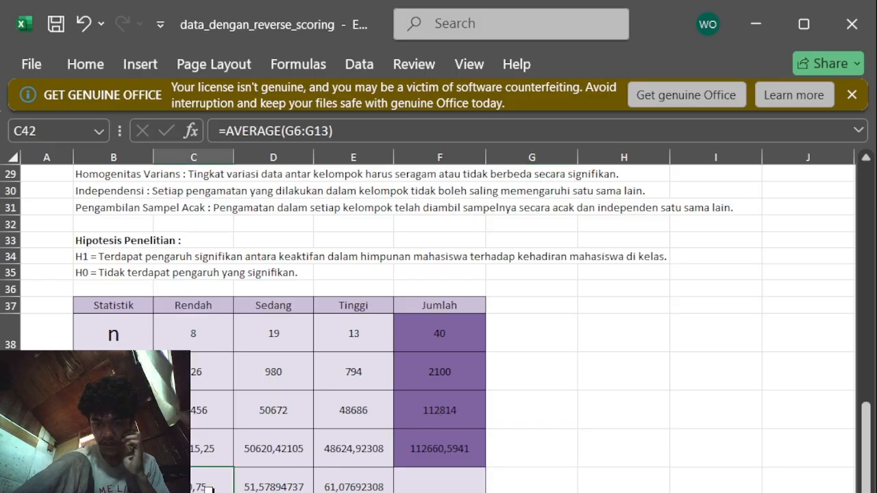
{"action": "key", "text": "Delete"}
{"action": "type", "text": "="}
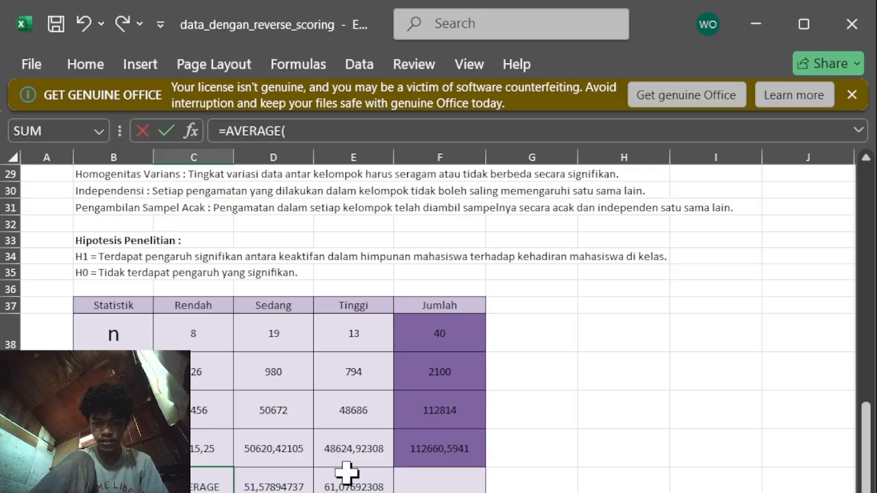
{"action": "scroll", "coordinate": [419, 399], "scroll_direction": "up", "scroll_amount": 9}
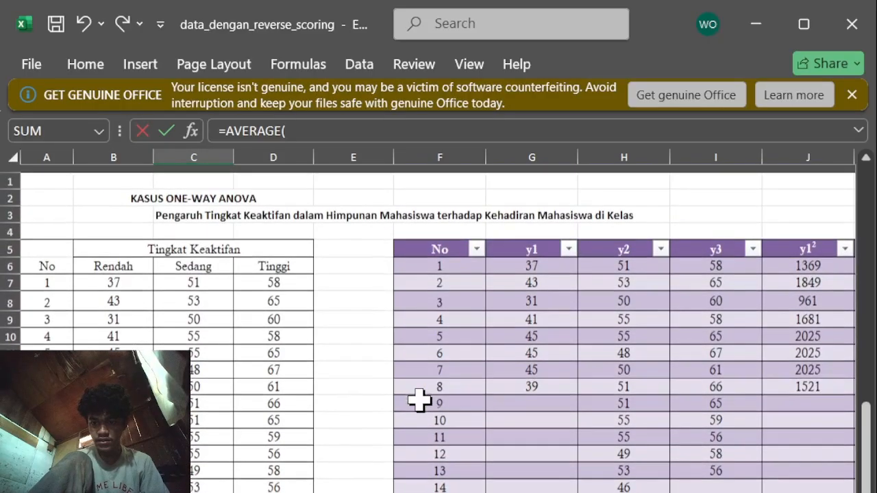
{"action": "scroll", "coordinate": [419, 399], "scroll_direction": "right", "scroll_amount": 3}
{"action": "left_click", "coordinate": [386, 259]}
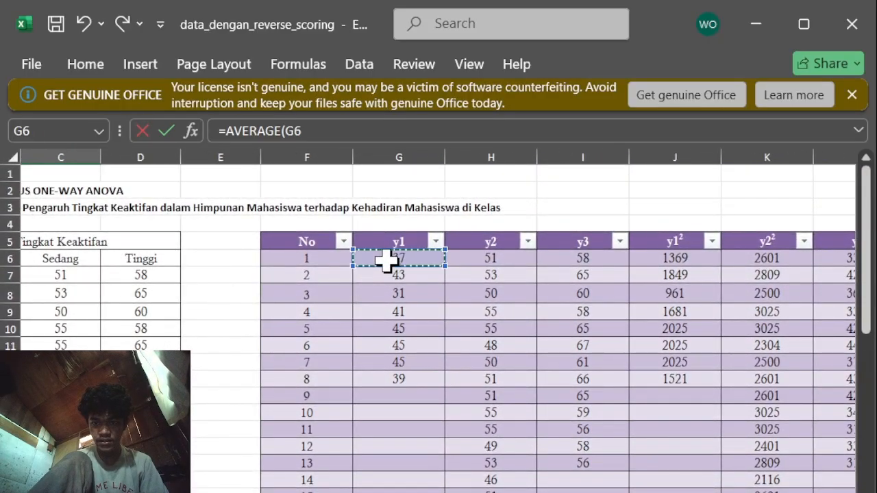
{"action": "left_click_drag", "start_coordinate": [393, 254], "coordinate": [415, 381]}
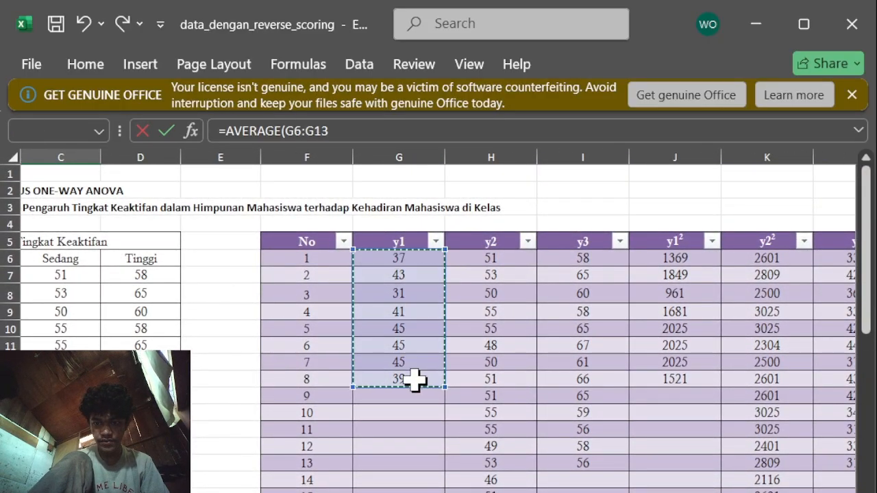
{"action": "left_click", "coordinate": [350, 127]}
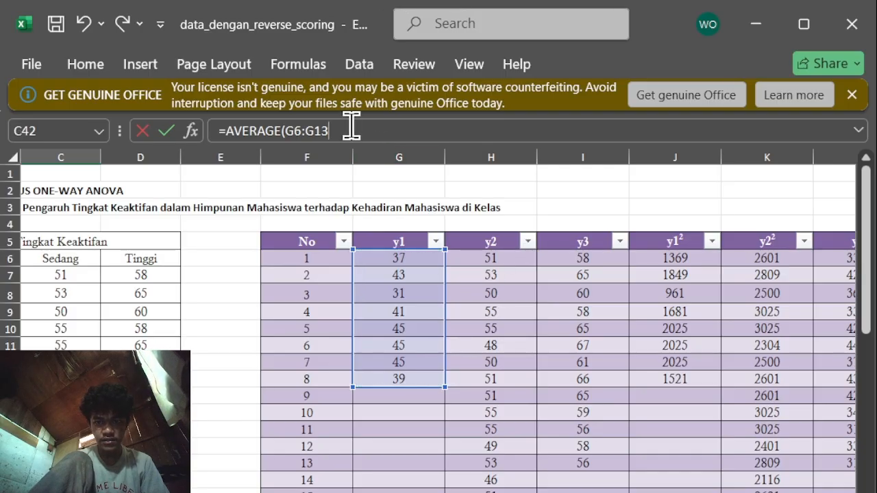
{"action": "type", "text": ")"}
{"action": "key", "text": "Return"}
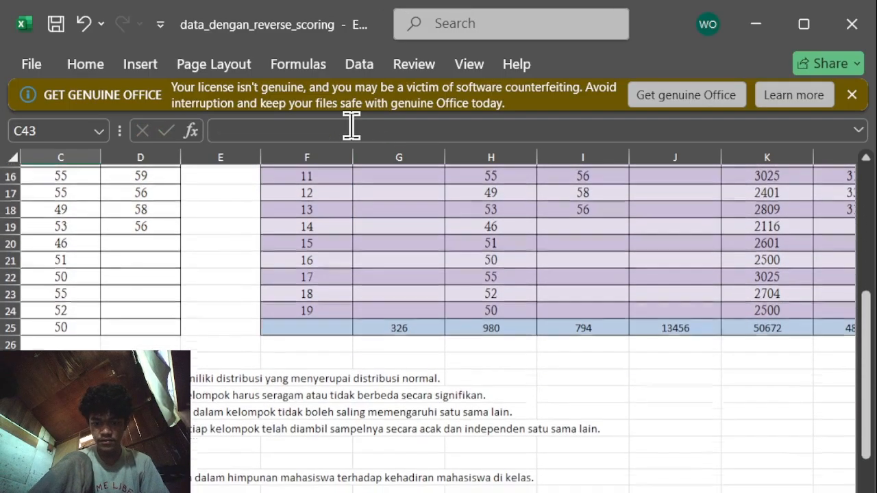
Clear D42 in the Sedang column and enter the mean of the y2 data as =AVERAGE(H6:H24)
{"action": "scroll", "coordinate": [237, 487], "scroll_direction": "left", "scroll_amount": 2}
{"action": "scroll", "coordinate": [236, 488], "scroll_direction": "down", "scroll_amount": 4}
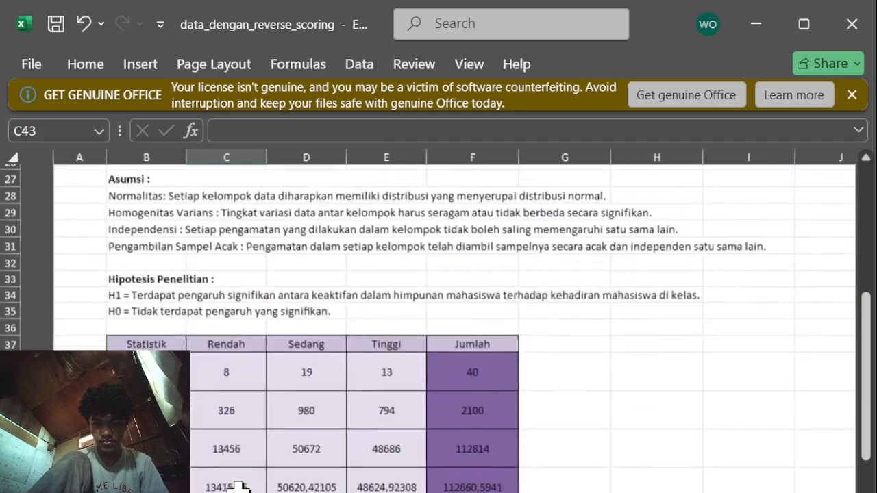
{"action": "key", "text": "Right"}
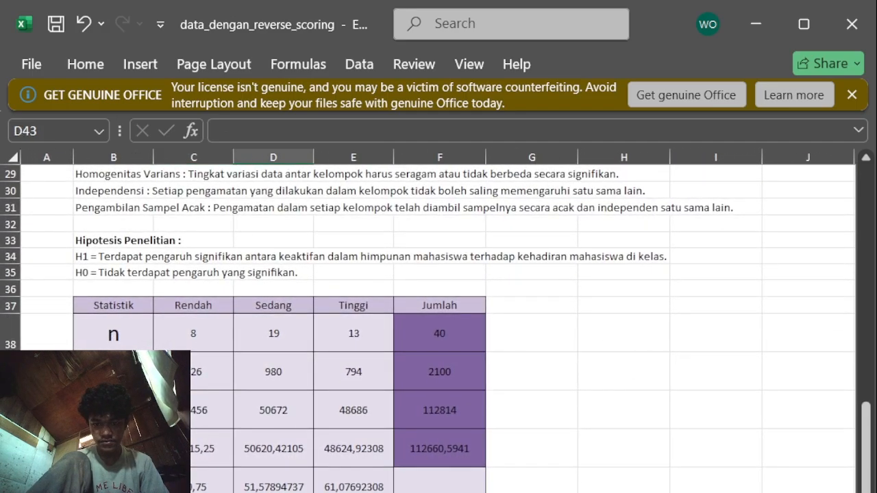
{"action": "scroll", "coordinate": [439, 329], "scroll_direction": "down", "scroll_amount": 5}
{"action": "scroll", "coordinate": [438, 329], "scroll_direction": "up", "scroll_amount": 3}
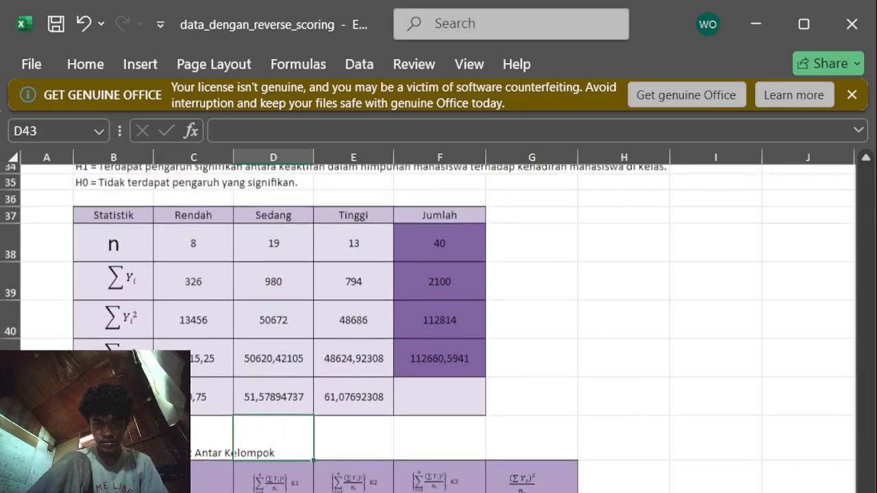
{"action": "scroll", "coordinate": [439, 328], "scroll_direction": "up", "scroll_amount": 2}
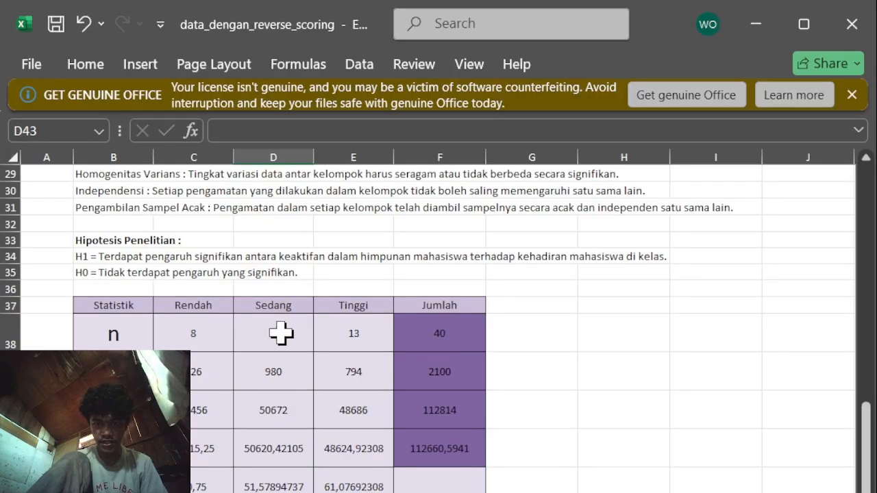
{"action": "left_click", "coordinate": [265, 482]}
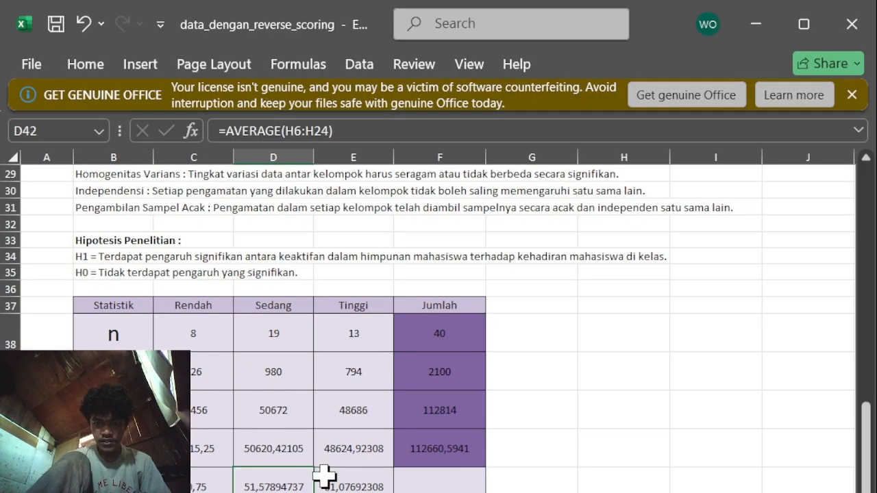
{"action": "scroll", "coordinate": [420, 407], "scroll_direction": "up", "scroll_amount": 5}
{"action": "scroll", "coordinate": [421, 407], "scroll_direction": "down", "scroll_amount": 3}
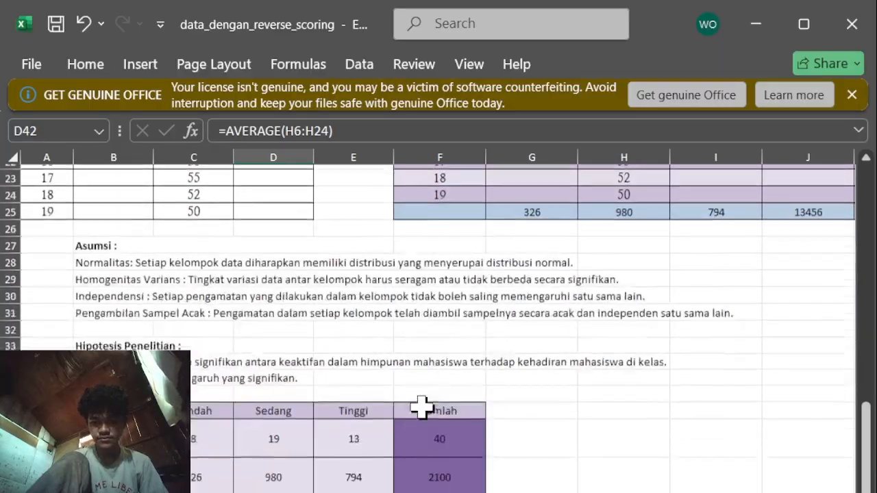
{"action": "scroll", "coordinate": [421, 404], "scroll_direction": "down", "scroll_amount": 2}
{"action": "scroll", "coordinate": [420, 405], "scroll_direction": "up", "scroll_amount": 2}
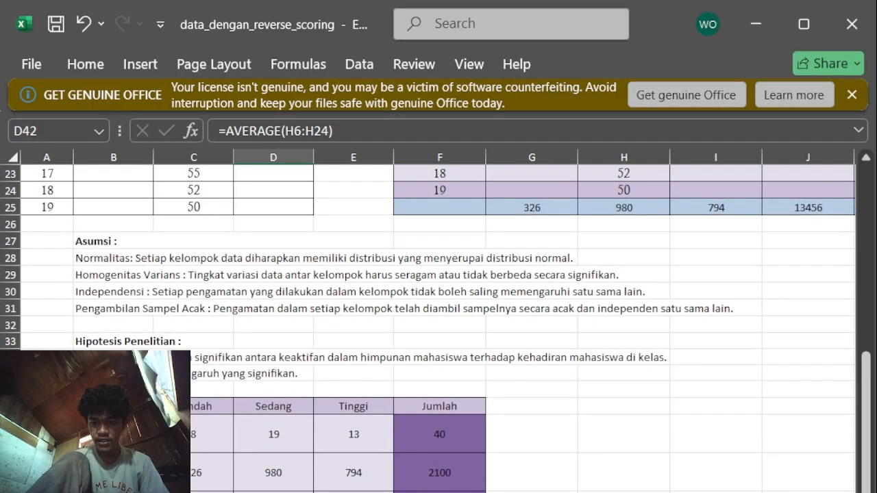
{"action": "key", "text": "Delete"}
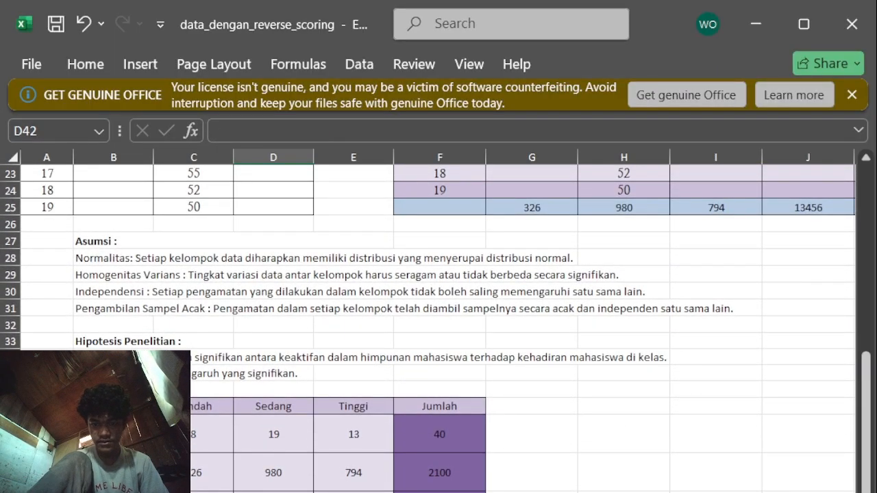
{"action": "type", "text": "=AVERAGE("}
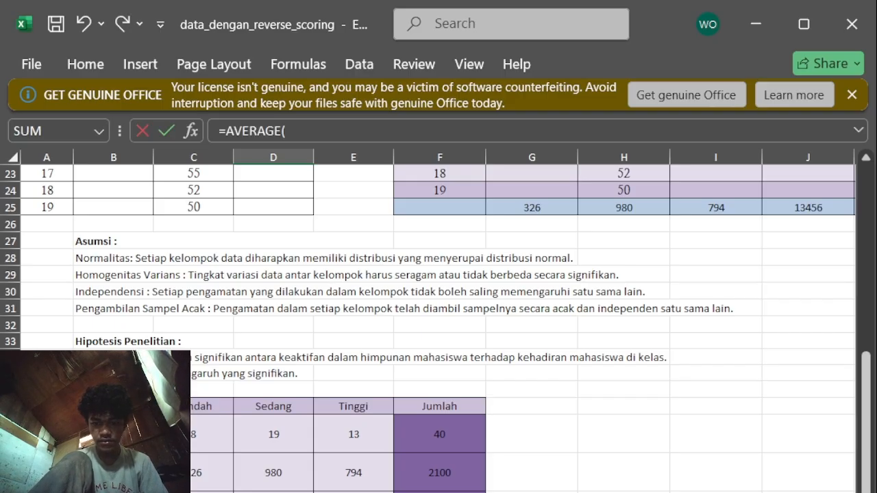
{"action": "scroll", "coordinate": [586, 404], "scroll_direction": "up", "scroll_amount": 7}
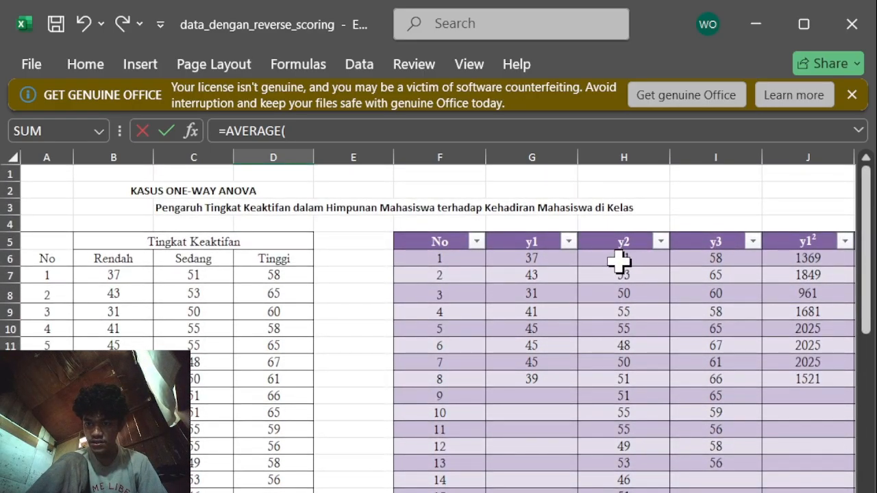
{"action": "left_click_drag", "start_coordinate": [609, 259], "coordinate": [608, 492]}
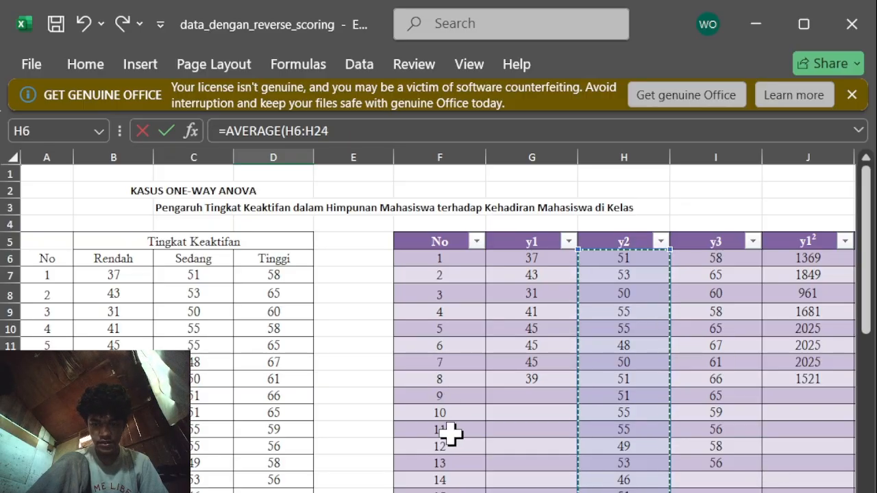
{"action": "left_click", "coordinate": [359, 136]}
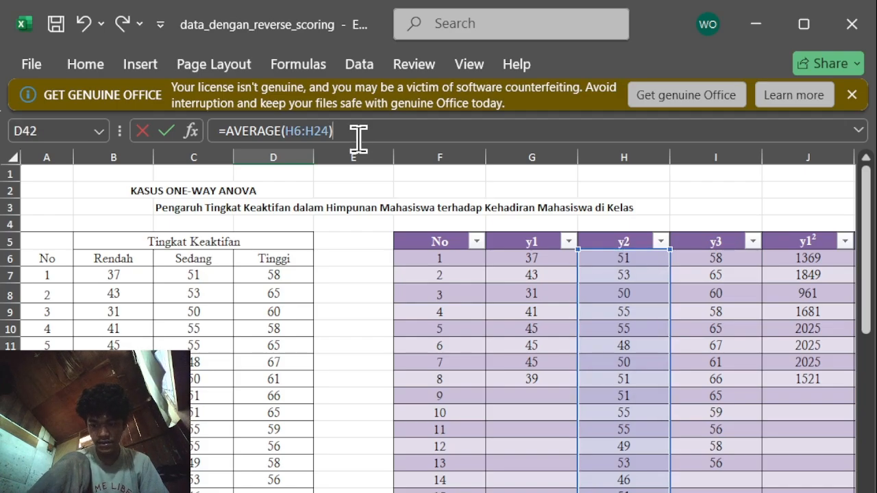
{"action": "key", "text": "Return"}
Look over the Statistik table's row 42 averages and inspect the average formula in E42 of the Tinggi column
{"action": "scroll", "coordinate": [381, 417], "scroll_direction": "down", "scroll_amount": 15}
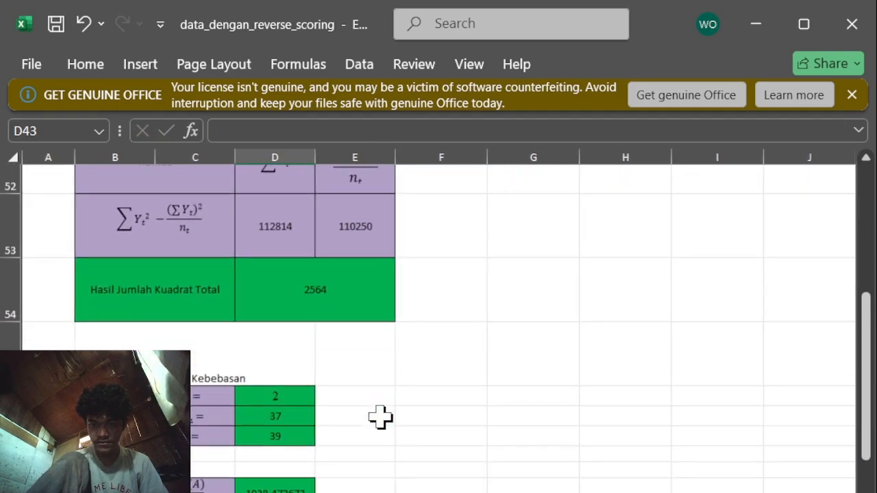
{"action": "scroll", "coordinate": [380, 417], "scroll_direction": "up", "scroll_amount": 10}
{"action": "scroll", "coordinate": [381, 417], "scroll_direction": "down", "scroll_amount": 1}
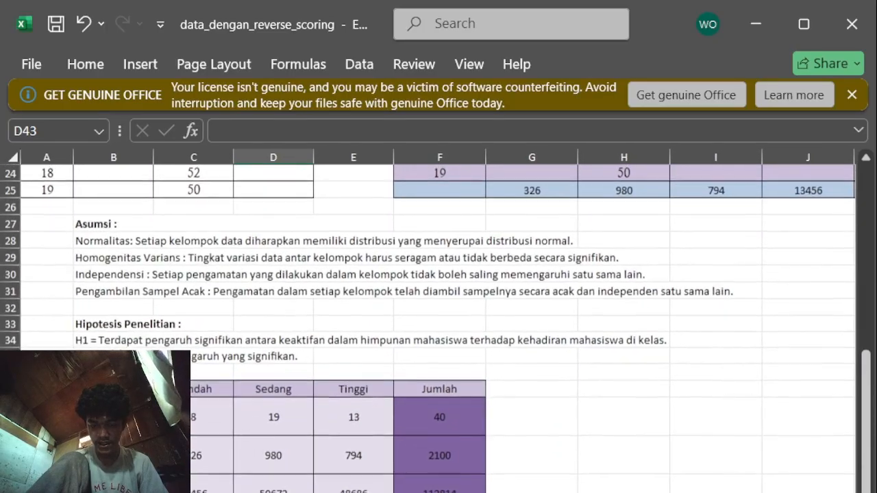
{"action": "scroll", "coordinate": [439, 329], "scroll_direction": "down", "scroll_amount": 4}
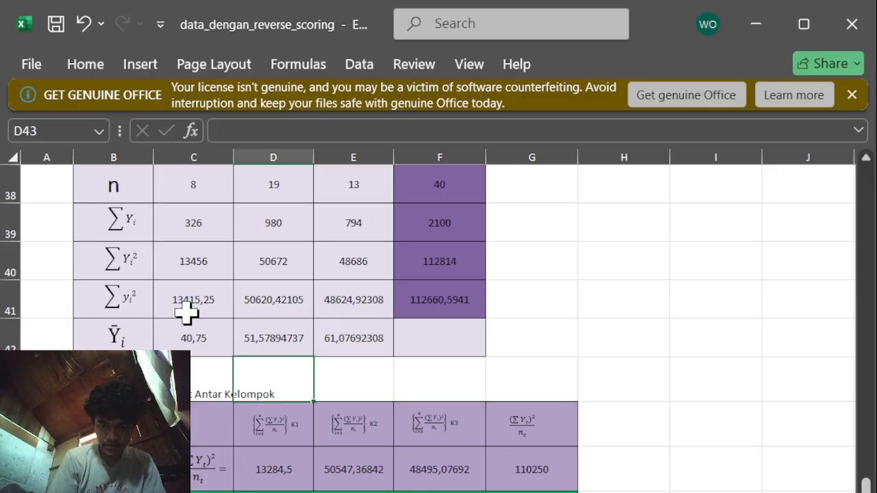
{"action": "scroll", "coordinate": [239, 457], "scroll_direction": "up", "scroll_amount": 3}
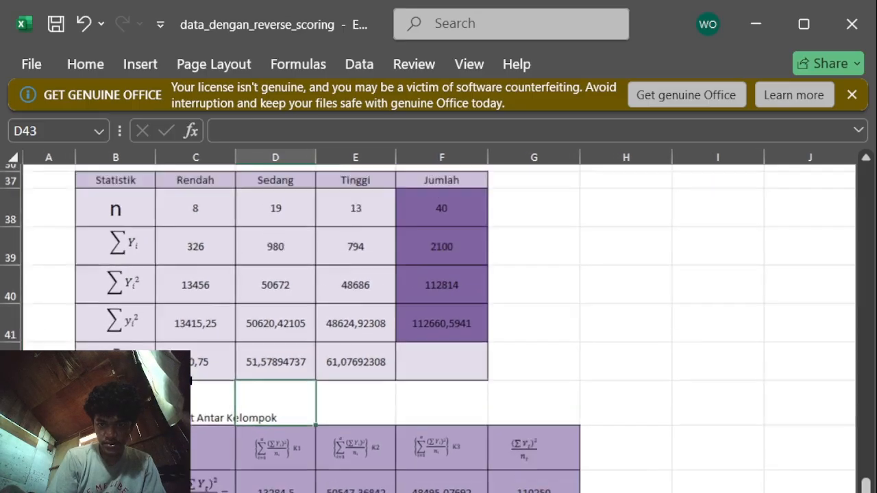
{"action": "scroll", "coordinate": [239, 457], "scroll_direction": "down", "scroll_amount": 2}
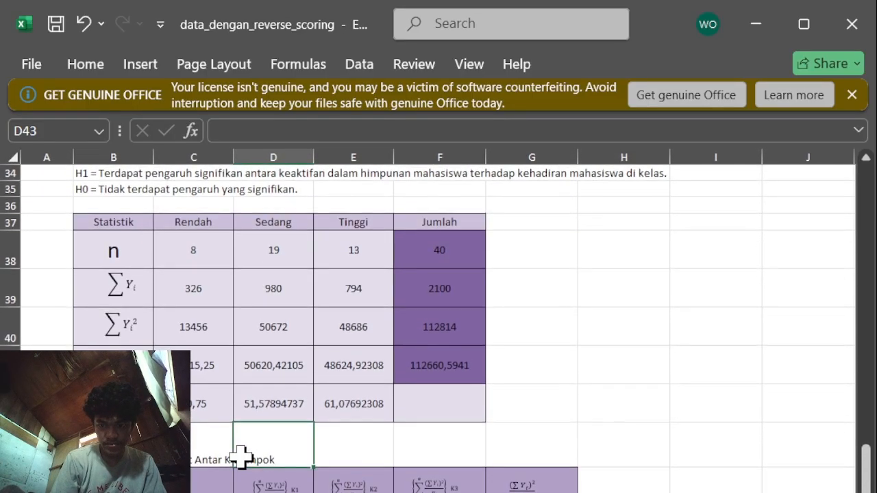
{"action": "scroll", "coordinate": [240, 457], "scroll_direction": "up", "scroll_amount": 2}
{"action": "left_click", "coordinate": [400, 487]}
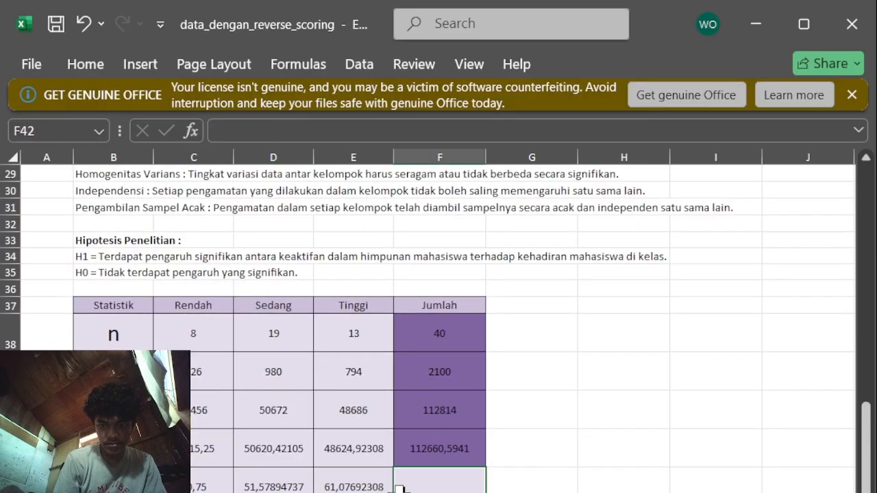
{"action": "left_click", "coordinate": [387, 485]}
{"action": "scroll", "coordinate": [387, 485], "scroll_direction": "down", "scroll_amount": 3}
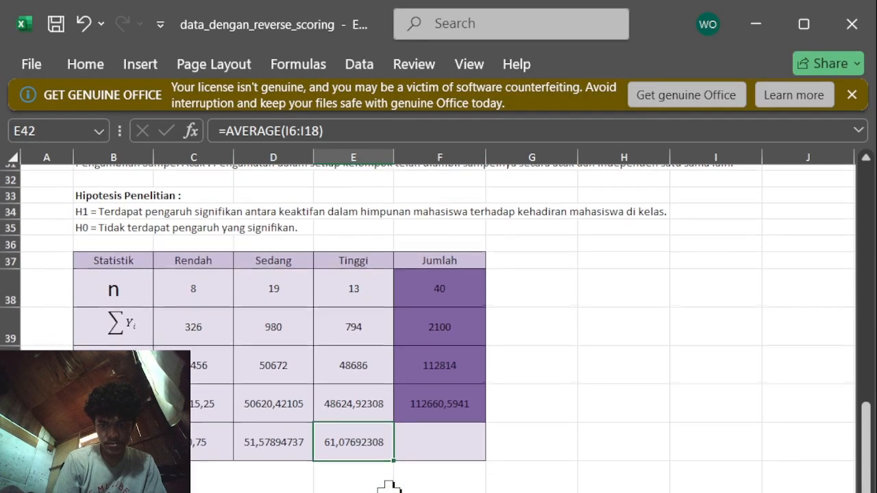
Examine the section A between-group sum of squares table alongside the Statistik rows above it
{"action": "scroll", "coordinate": [514, 334], "scroll_direction": "down", "scroll_amount": 3}
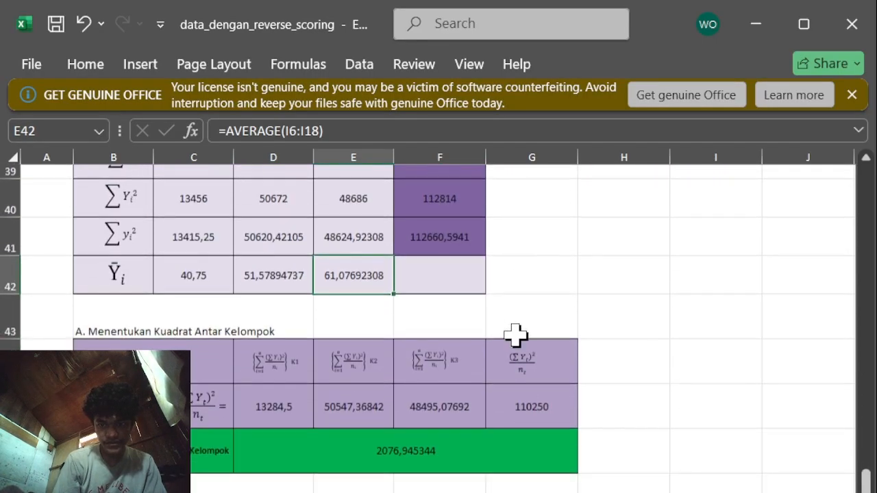
{"action": "scroll", "coordinate": [515, 335], "scroll_direction": "down", "scroll_amount": 1}
{"action": "scroll", "coordinate": [514, 335], "scroll_direction": "up", "scroll_amount": 2}
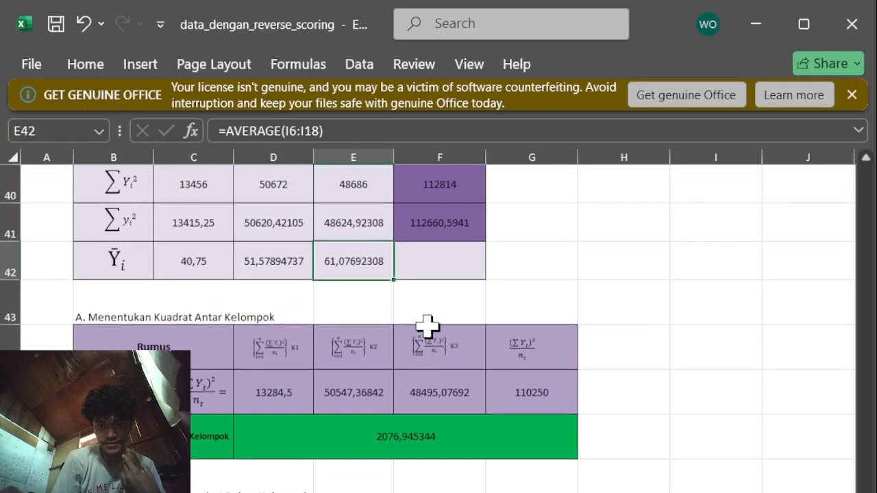
{"action": "scroll", "coordinate": [425, 327], "scroll_direction": "down", "scroll_amount": 2}
{"action": "scroll", "coordinate": [319, 260], "scroll_direction": "up", "scroll_amount": 3}
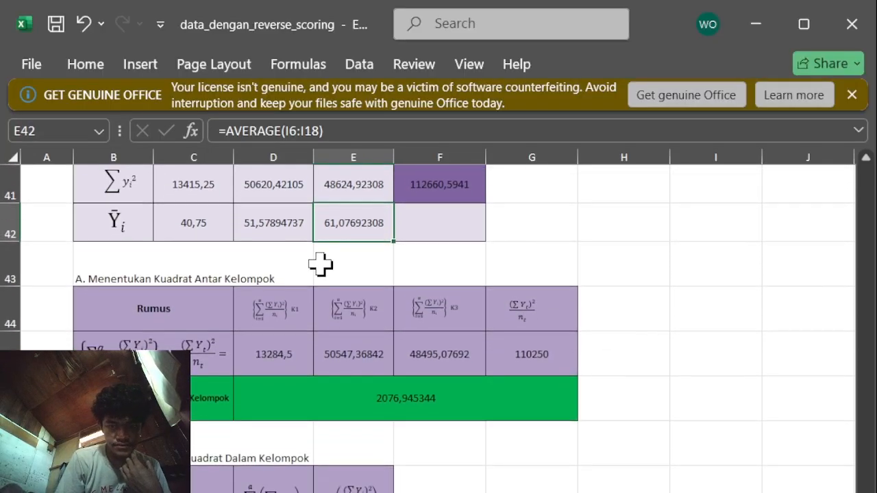
{"action": "scroll", "coordinate": [294, 371], "scroll_direction": "up", "scroll_amount": 2}
{"action": "scroll", "coordinate": [294, 370], "scroll_direction": "down", "scroll_amount": 2}
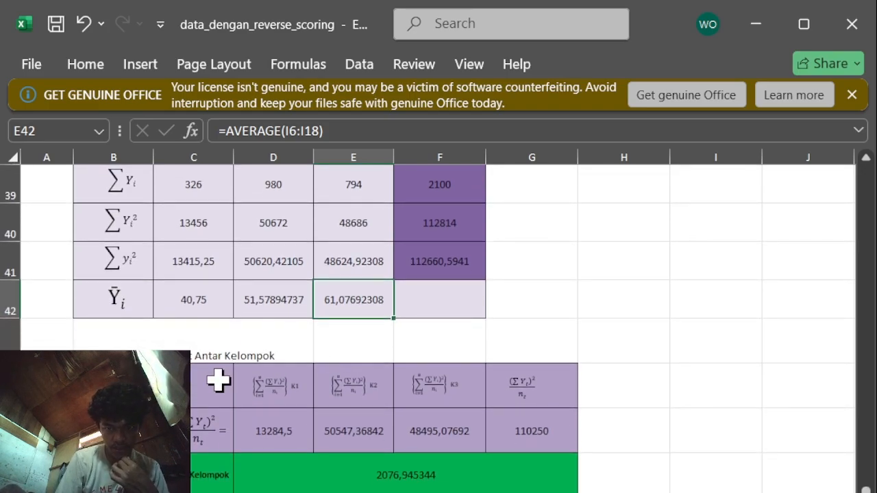
Inspect the K1 formula in D45 of the between-group table and the Statistik cells it references
{"action": "left_click", "coordinate": [267, 420]}
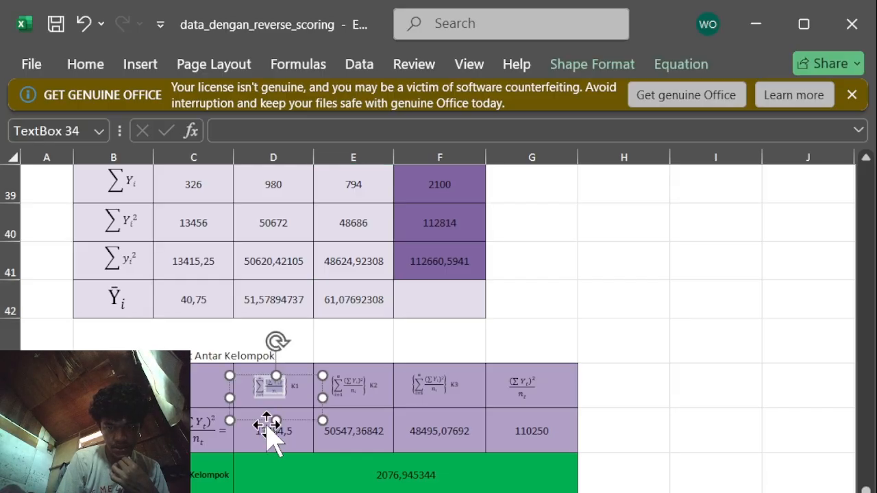
{"action": "left_click", "coordinate": [272, 440]}
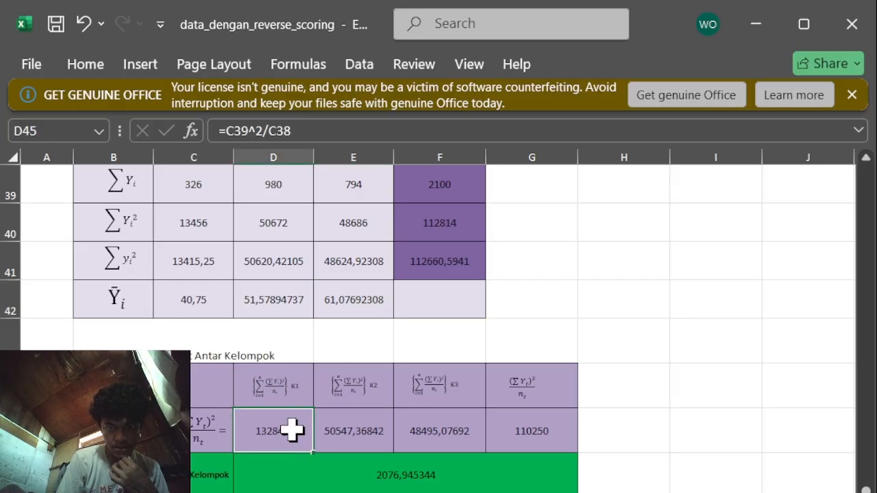
{"action": "scroll", "coordinate": [291, 430], "scroll_direction": "up", "scroll_amount": 12}
{"action": "scroll", "coordinate": [293, 430], "scroll_direction": "down", "scroll_amount": 8}
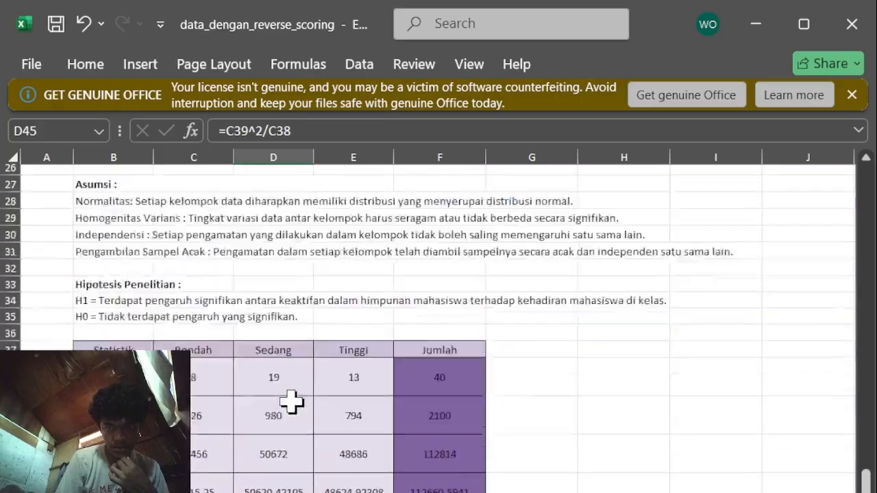
{"action": "scroll", "coordinate": [291, 403], "scroll_direction": "down", "scroll_amount": 4}
{"action": "left_click", "coordinate": [292, 419]}
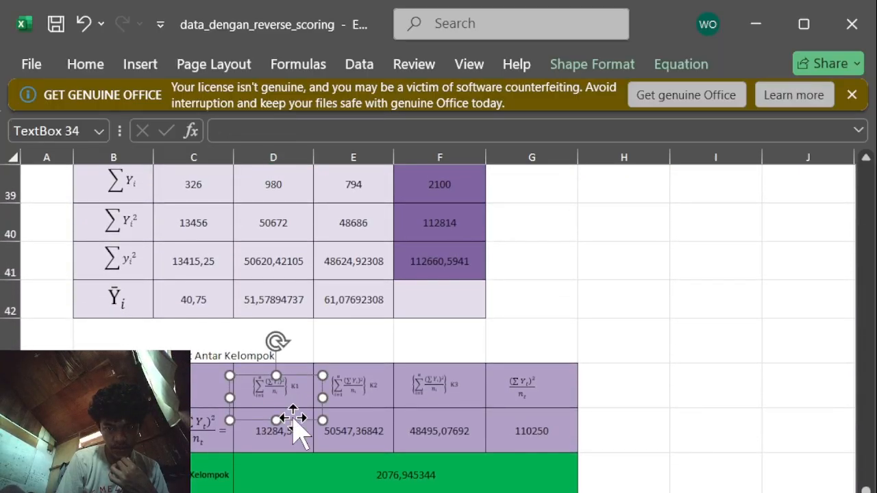
{"action": "left_click", "coordinate": [292, 418]}
{"action": "left_click", "coordinate": [290, 434]}
{"action": "double_click", "coordinate": [290, 435]}
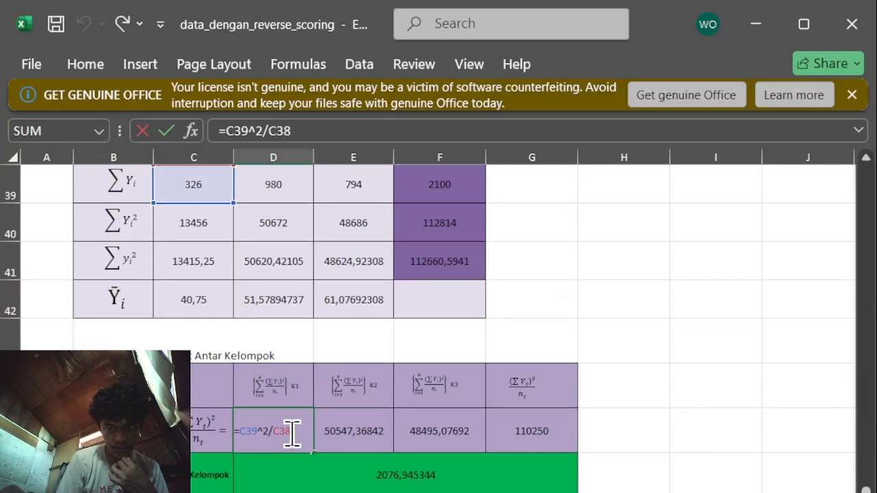
{"action": "left_click", "coordinate": [403, 492]}
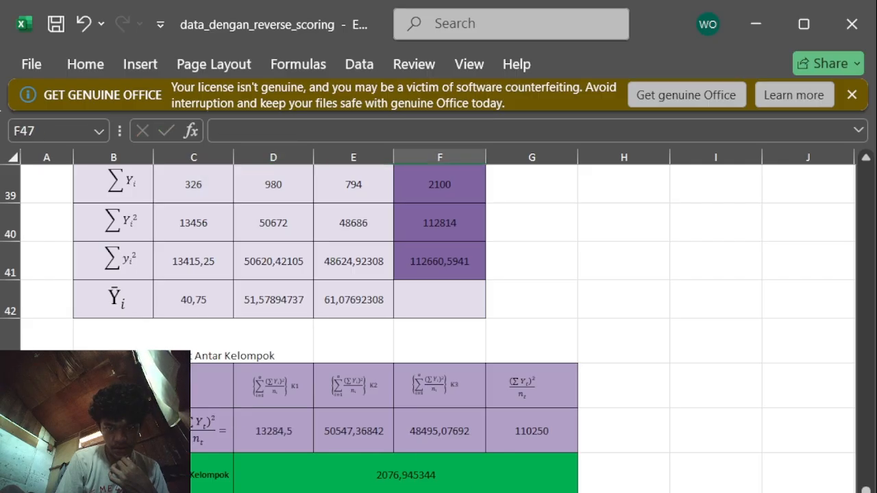
{"action": "double_click", "coordinate": [269, 430]}
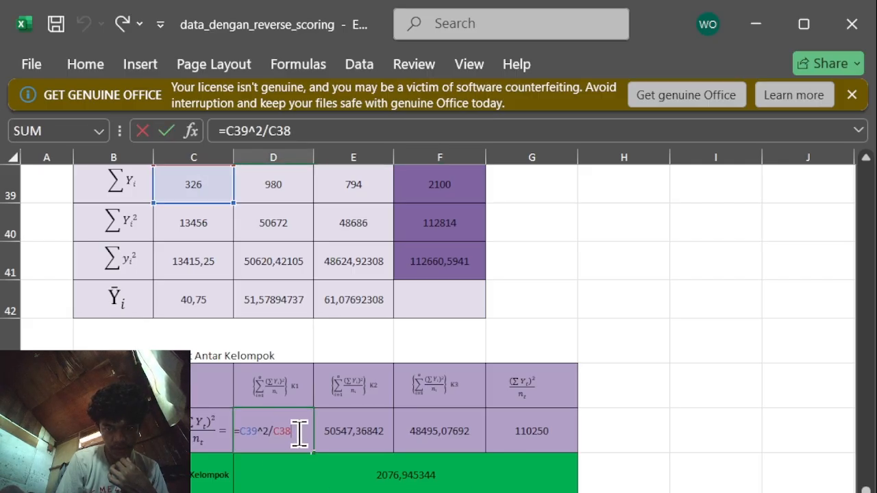
{"action": "left_click", "coordinate": [288, 473]}
Clear D45 in the between-group table and enter the K1 term for the Rendah group as =C39^2/C38
{"action": "scroll", "coordinate": [272, 442], "scroll_direction": "up", "scroll_amount": 1}
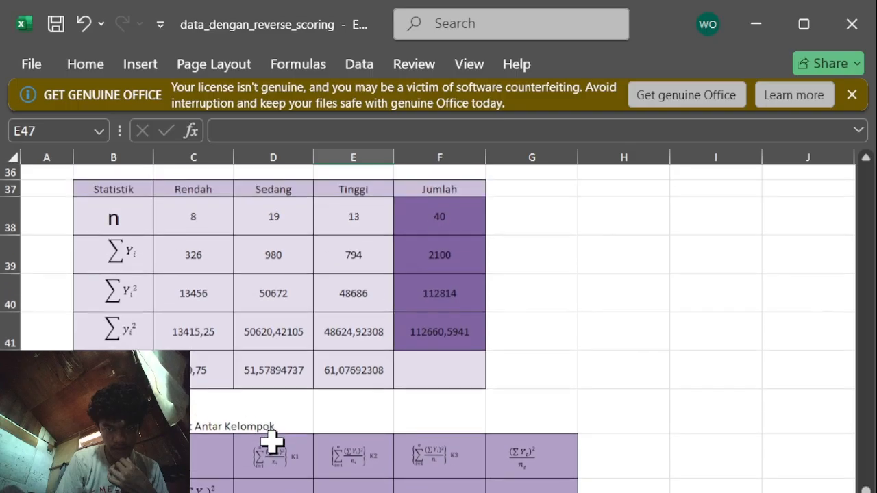
{"action": "key", "text": "ctrl+z"}
{"action": "key", "text": "ctrl+z"}
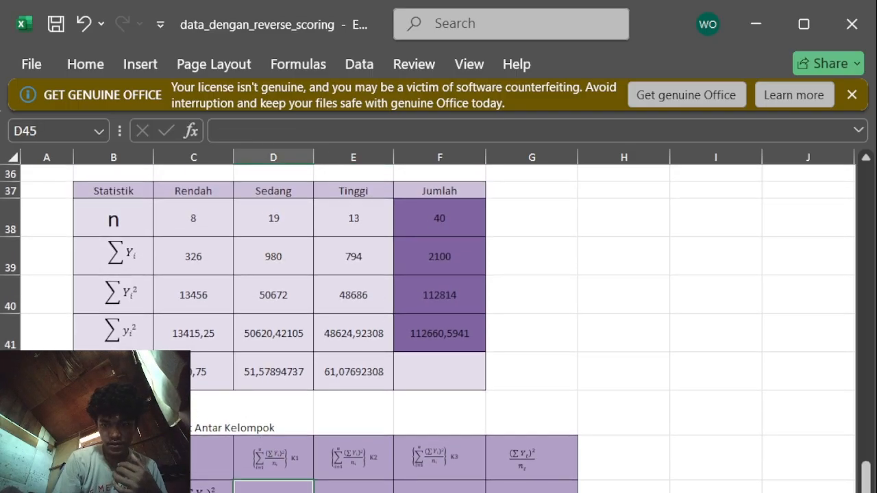
{"action": "type", "text": "="}
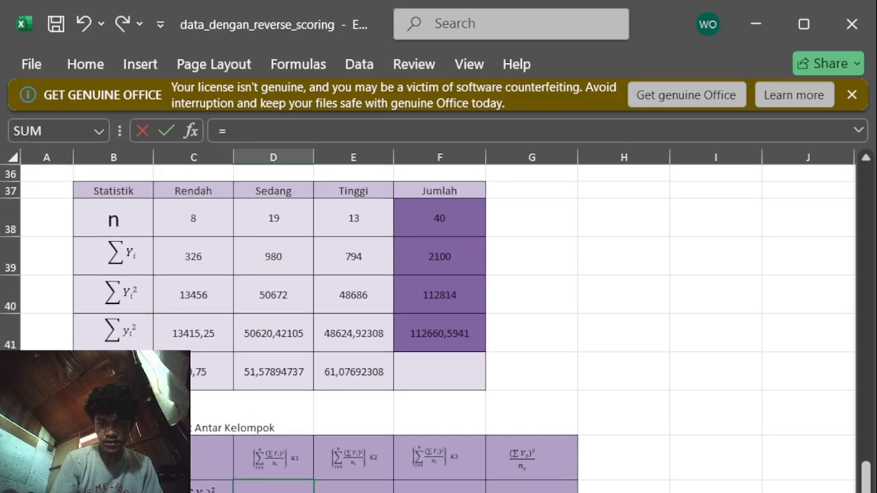
{"action": "left_click", "coordinate": [179, 258]}
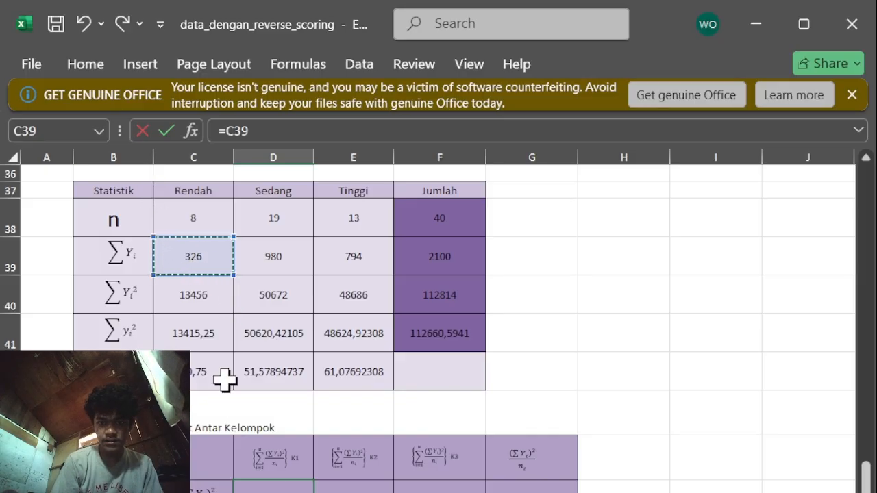
{"action": "type", "text": "^2/"}
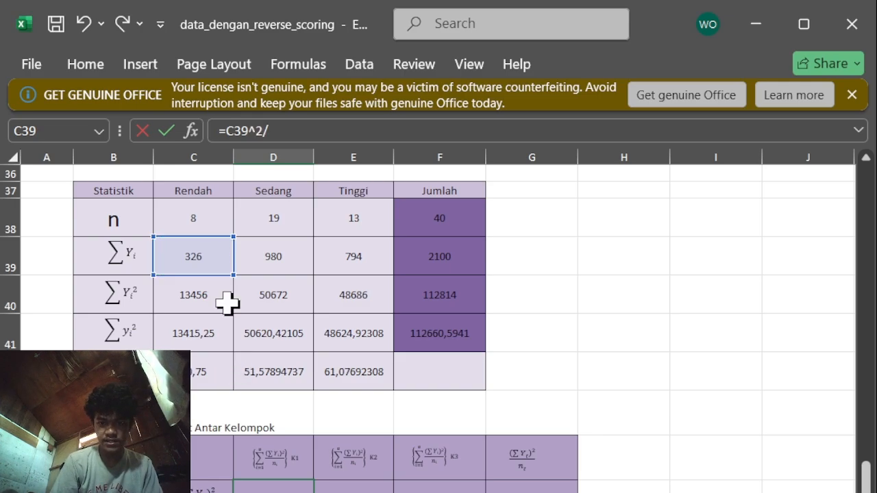
{"action": "left_click", "coordinate": [209, 218]}
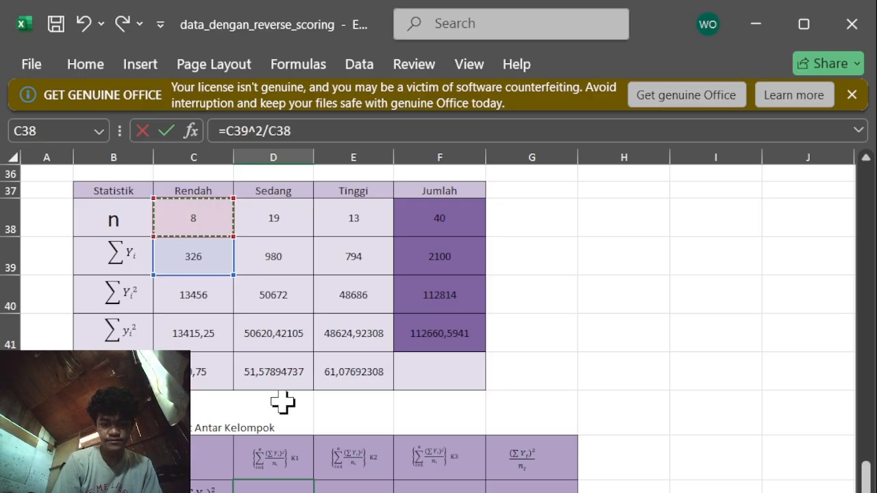
{"action": "key", "text": "Return"}
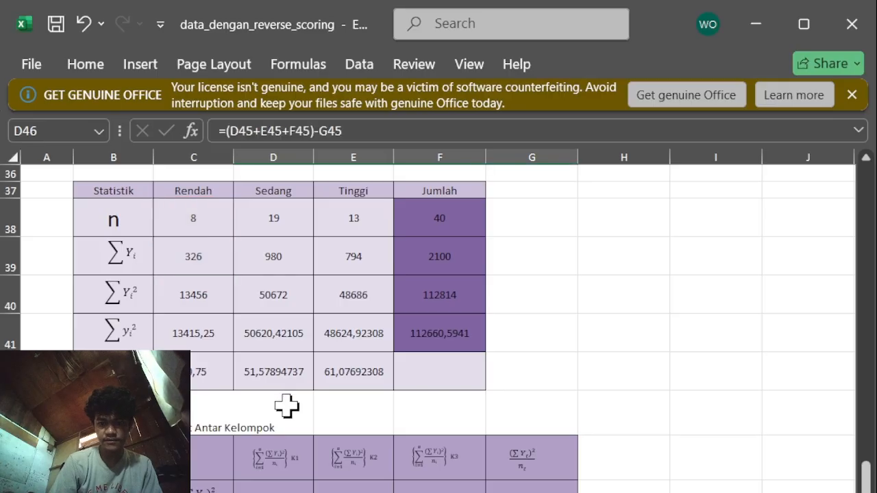
Clear E45 in the between-group table and enter the K2 term for the Sedang group as =D39^2/D38
{"action": "scroll", "coordinate": [379, 472], "scroll_direction": "down", "scroll_amount": 5}
{"action": "scroll", "coordinate": [379, 473], "scroll_direction": "up", "scroll_amount": 6}
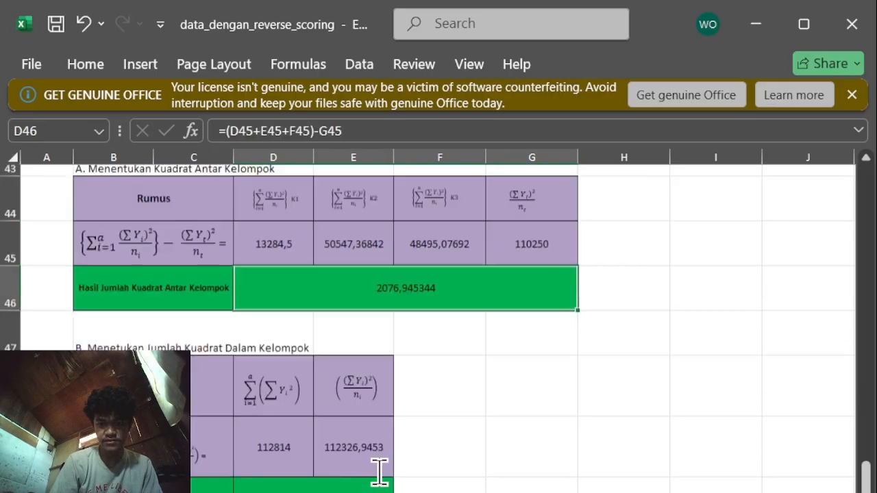
{"action": "scroll", "coordinate": [380, 473], "scroll_direction": "up", "scroll_amount": 1}
{"action": "left_click", "coordinate": [356, 489]}
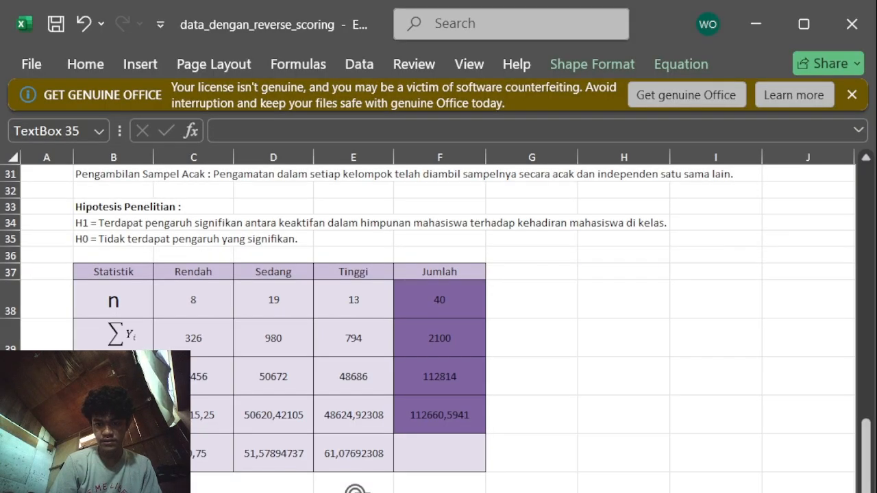
{"action": "key", "text": "Escape"}
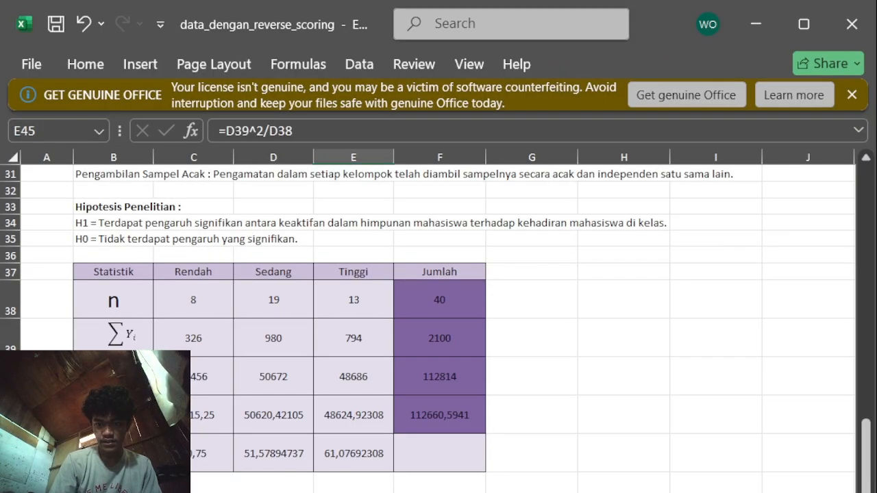
{"action": "key", "text": "Delete"}
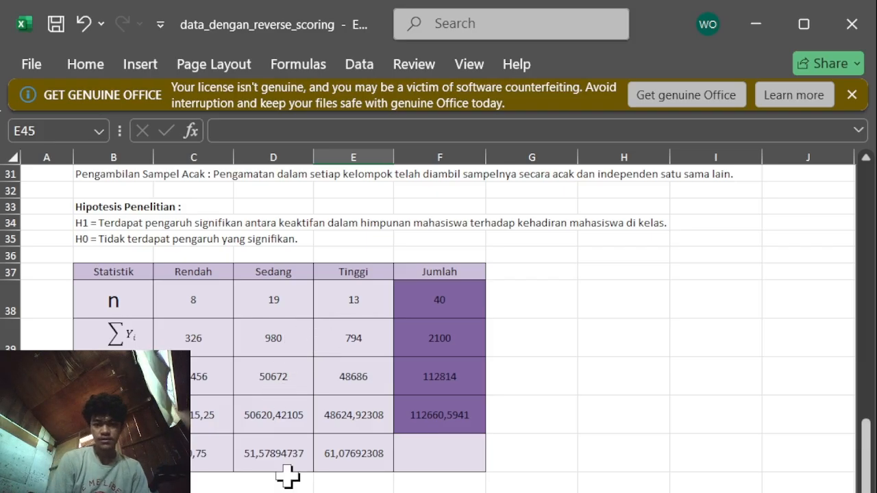
{"action": "type", "text": "="}
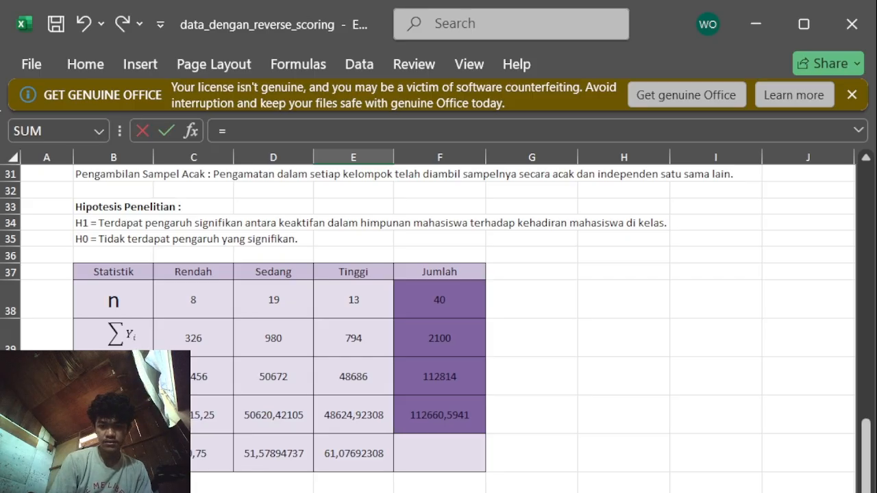
{"action": "left_click", "coordinate": [269, 341]}
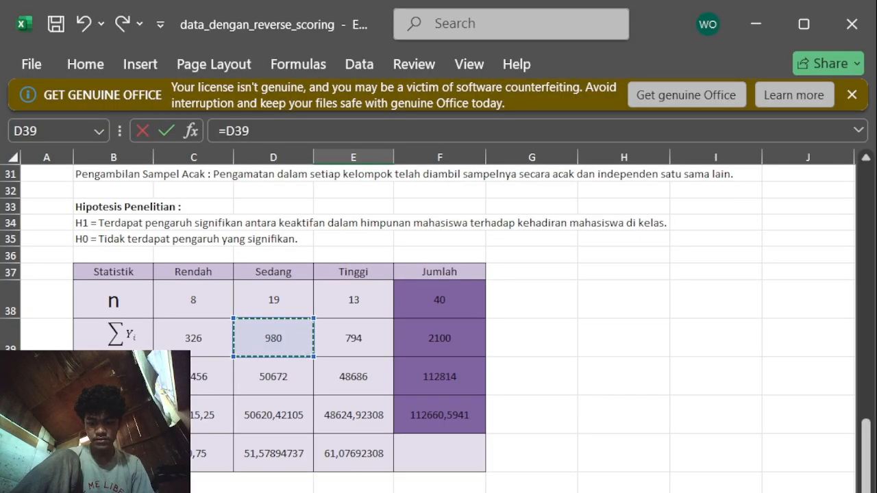
{"action": "type", "text": "^2/"}
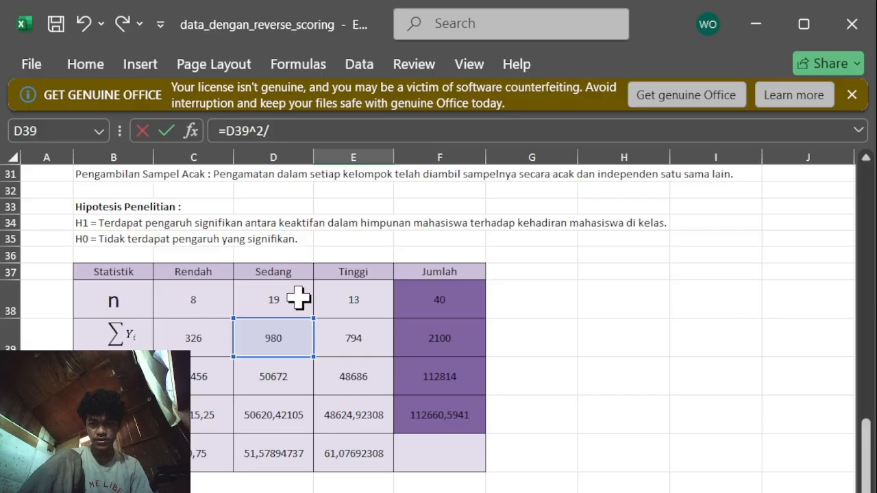
{"action": "left_click", "coordinate": [278, 301]}
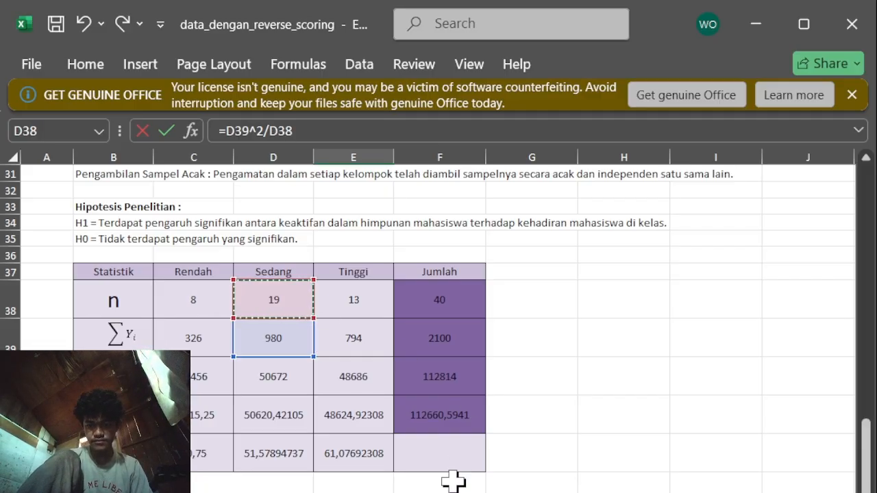
{"action": "key", "text": "Return"}
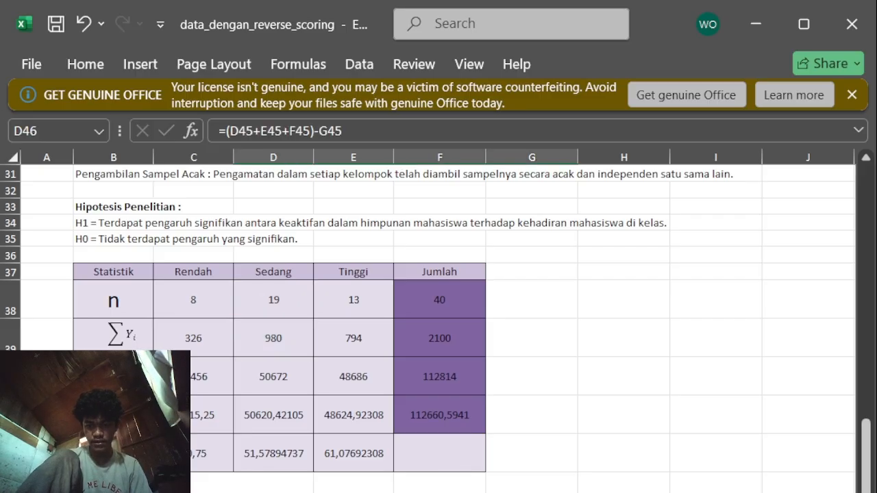
Clear F45 in the between-group table and enter the K3 term for the Tinggi group as =E39^2/E38
{"action": "scroll", "coordinate": [363, 441], "scroll_direction": "up", "scroll_amount": 4}
{"action": "scroll", "coordinate": [363, 440], "scroll_direction": "down", "scroll_amount": 3}
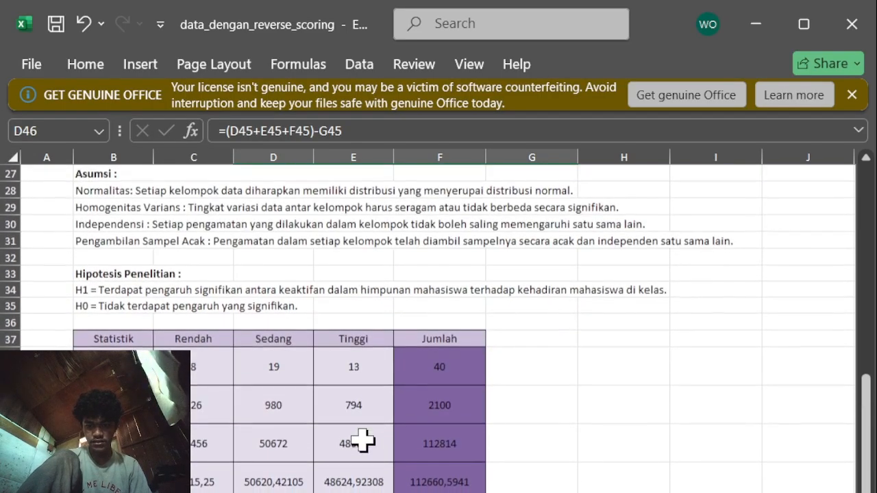
{"action": "left_click", "coordinate": [363, 441]}
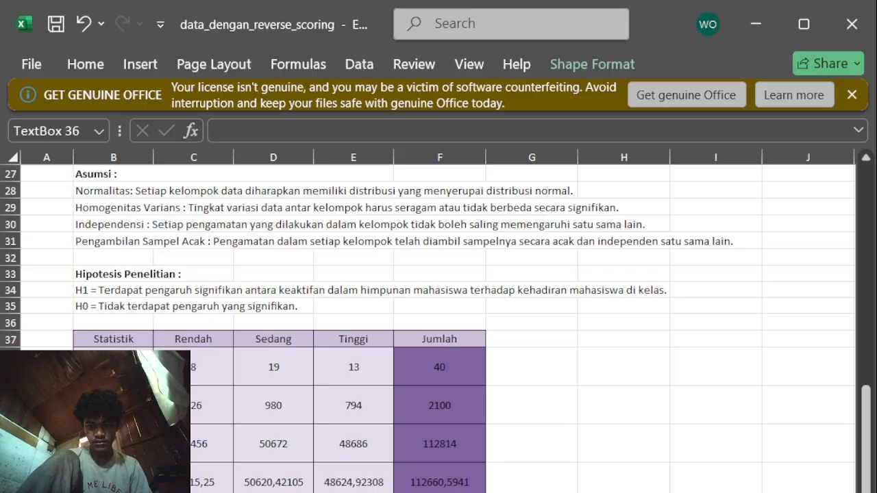
{"action": "left_click", "coordinate": [439, 489]}
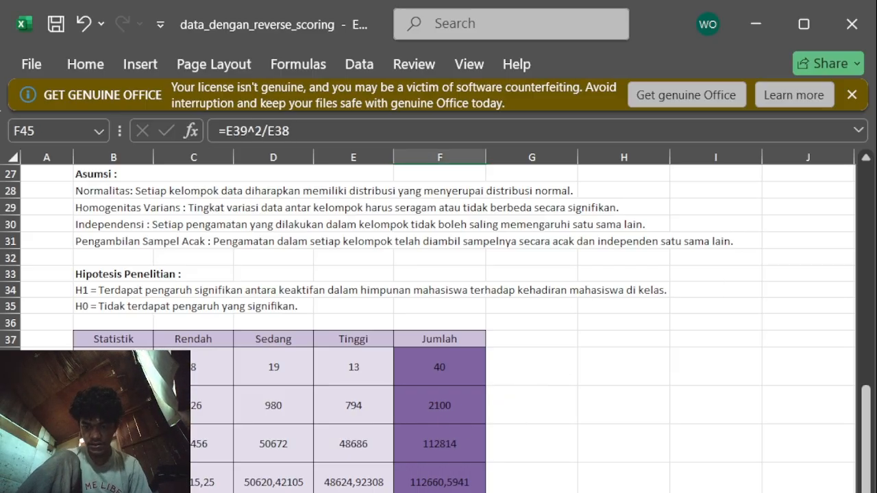
{"action": "key", "text": "Home"}
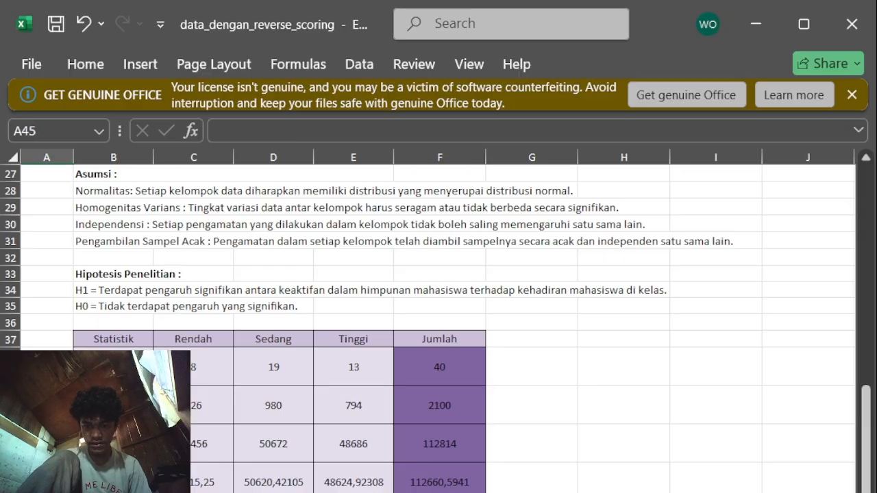
{"action": "scroll", "coordinate": [113, 425], "scroll_direction": "down", "scroll_amount": 1}
{"action": "left_click", "coordinate": [113, 431]}
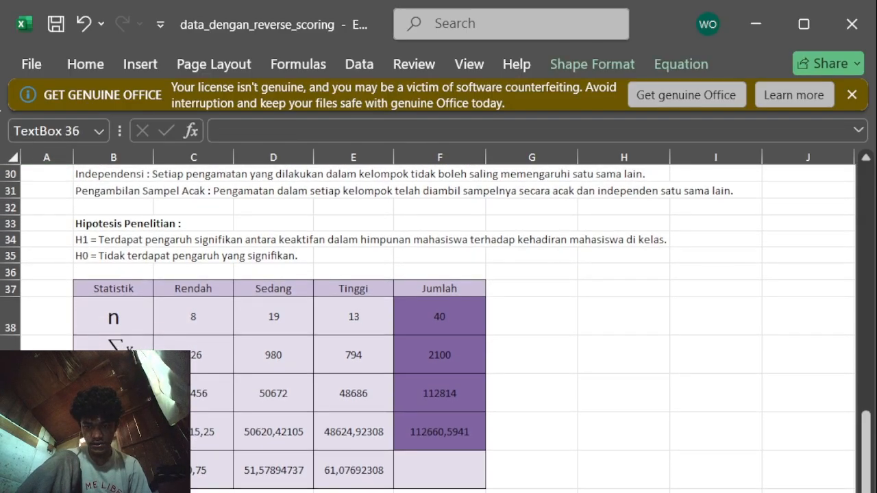
{"action": "left_click", "coordinate": [439, 491]}
{"action": "key", "text": "Delete"}
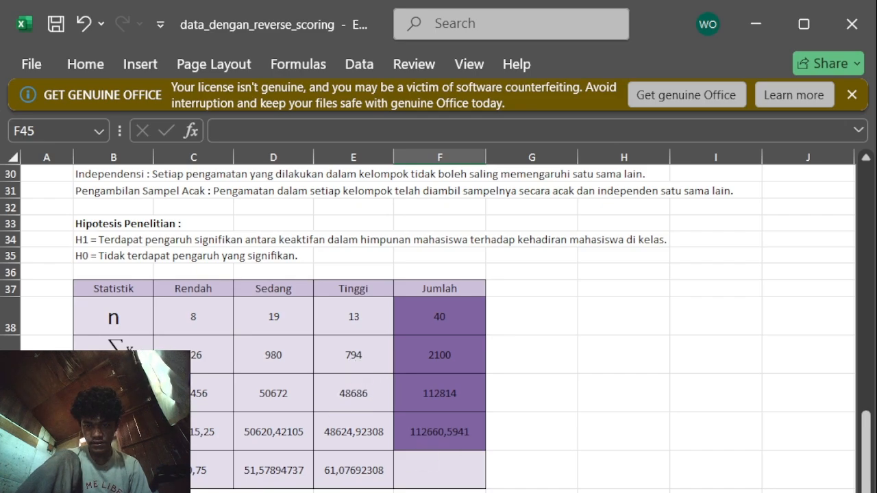
{"action": "type", "text": "="}
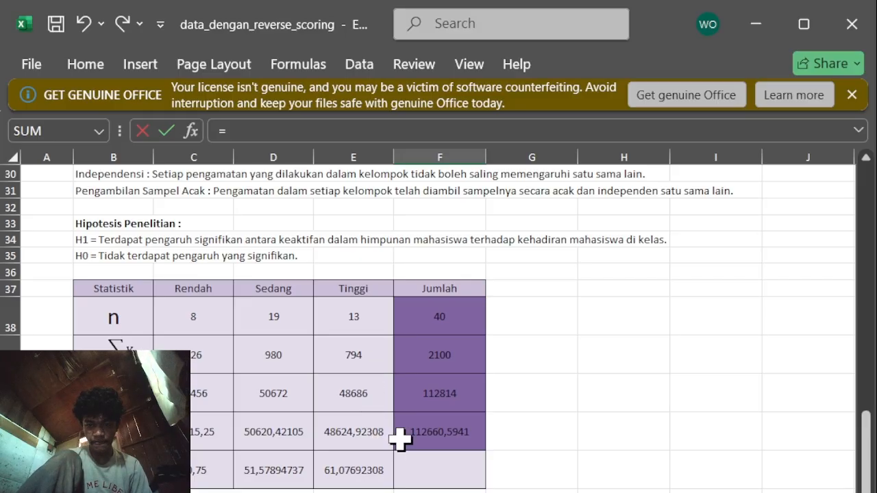
{"action": "left_click", "coordinate": [349, 354]}
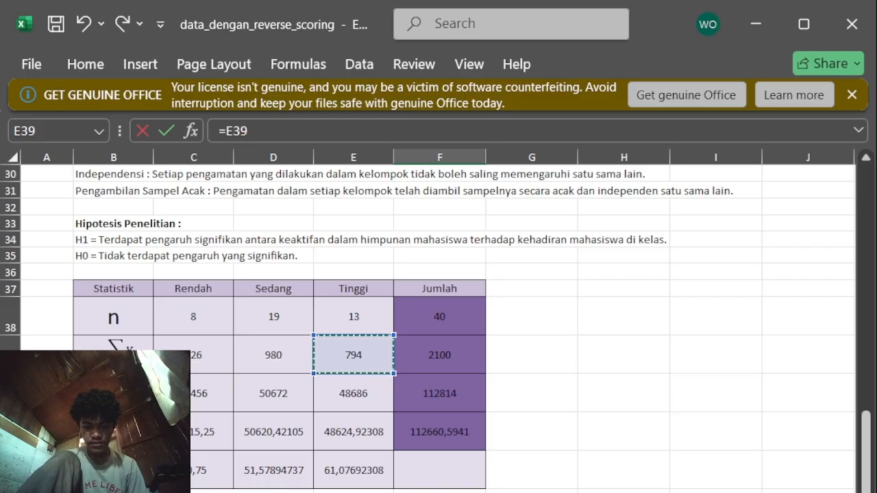
{"action": "type", "text": "^2/"}
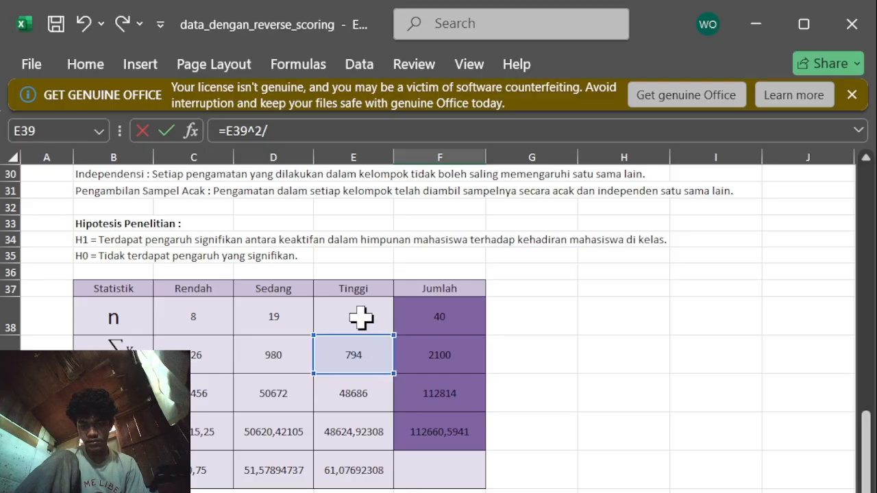
{"action": "left_click", "coordinate": [361, 316]}
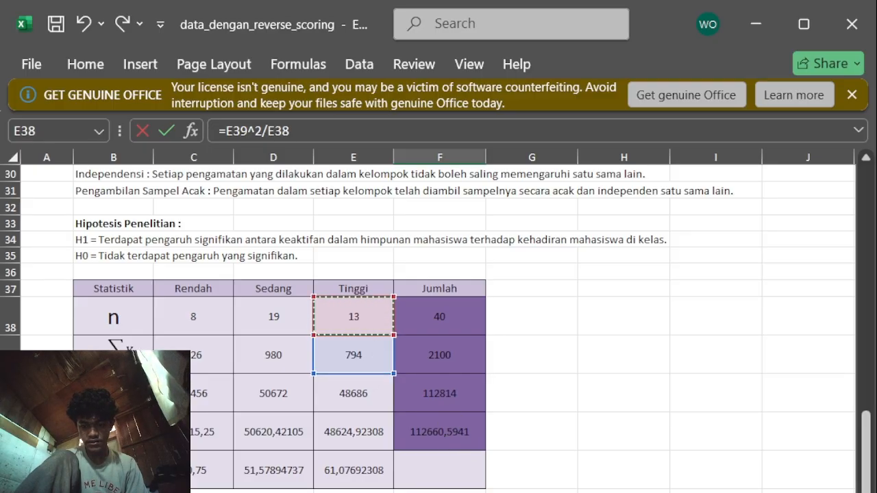
{"action": "key", "text": "Return"}
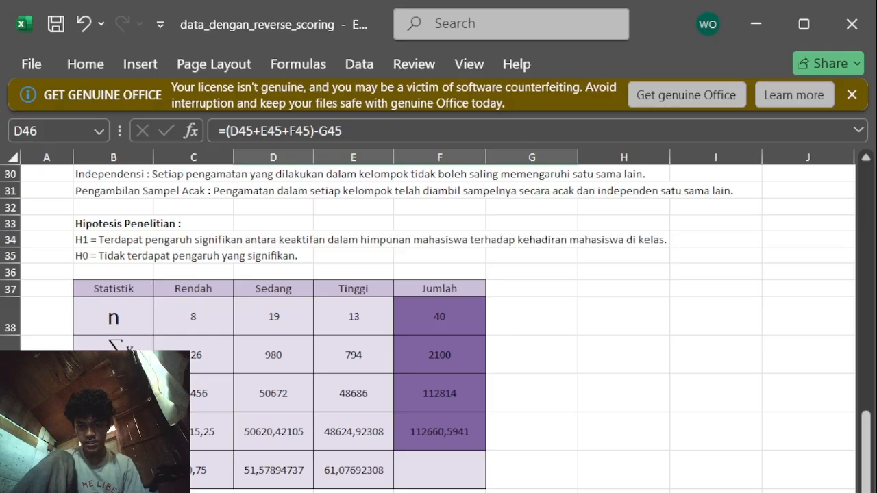
Clear G45 in the between-group table and begin its total term with the squared Jumlah sum, =F39^2/
{"action": "left_click", "coordinate": [532, 492]}
{"action": "key", "text": "Delete"}
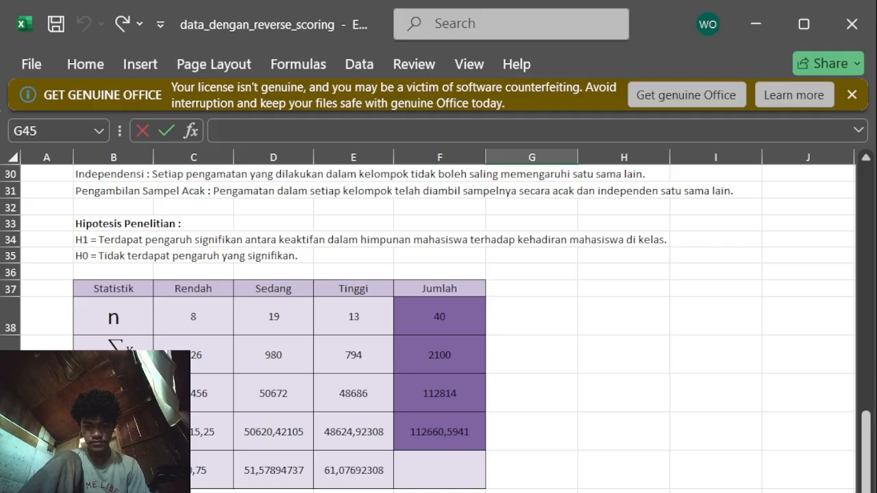
{"action": "type", "text": "="}
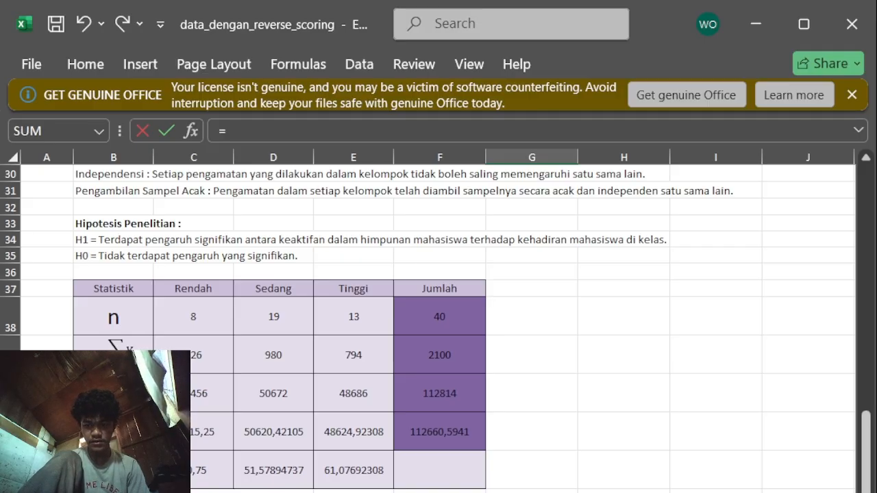
{"action": "left_click", "coordinate": [407, 355]}
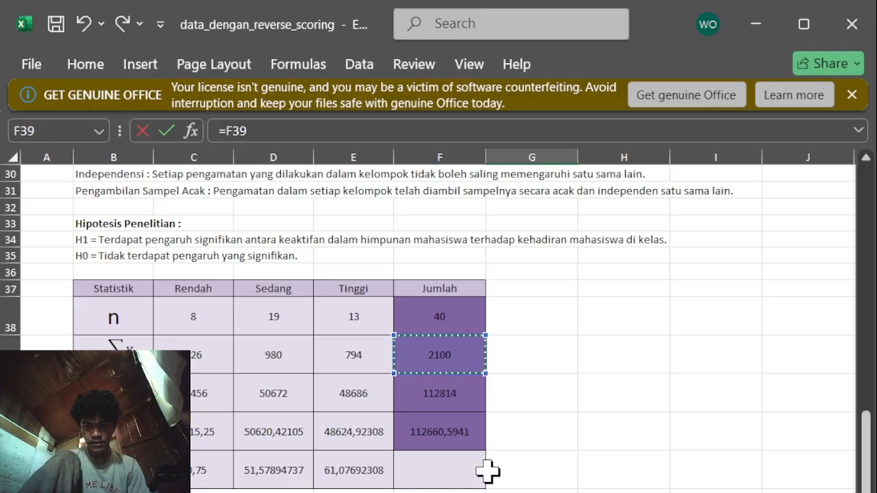
{"action": "type", "text": "^"}
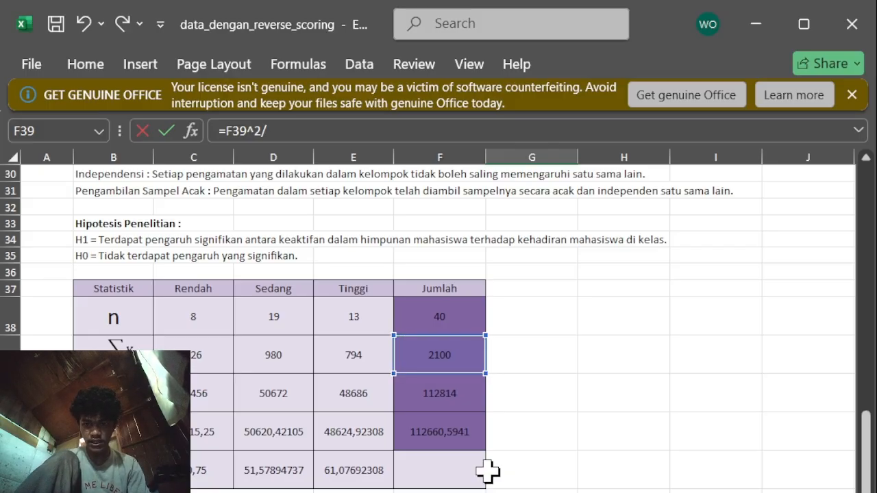
Complete the formula =F39^2/F38 in cell G45 of the between-group table
{"action": "type", "text": "2/"}
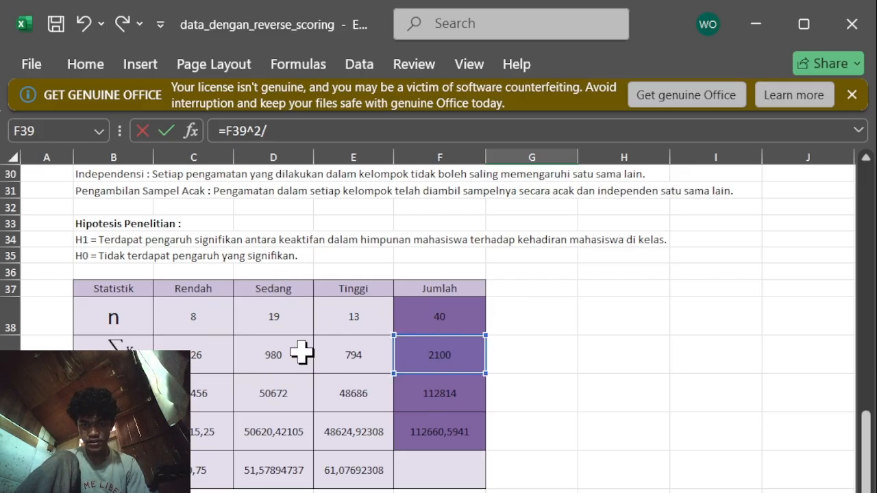
{"action": "left_click", "coordinate": [421, 310]}
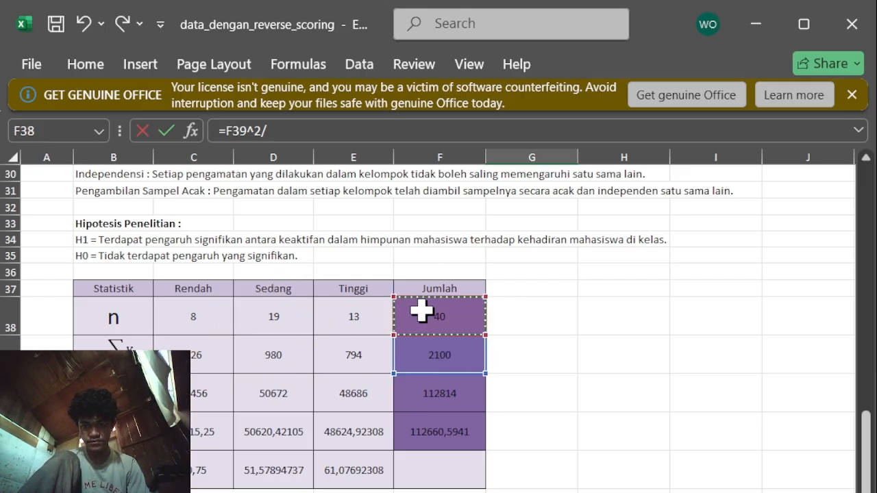
{"action": "key", "text": "Return"}
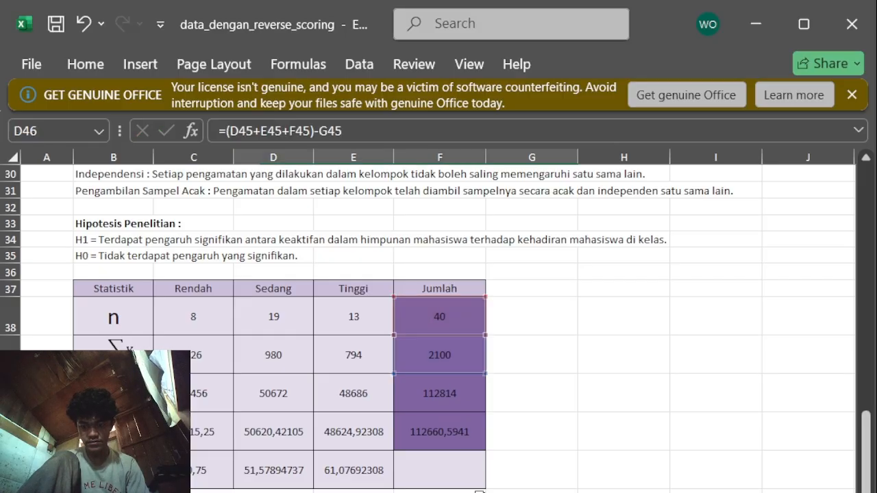
Review the statistics table, the between-group sum of squares section and the within-group section below it
{"action": "scroll", "coordinate": [438, 329], "scroll_direction": "down", "scroll_amount": 8}
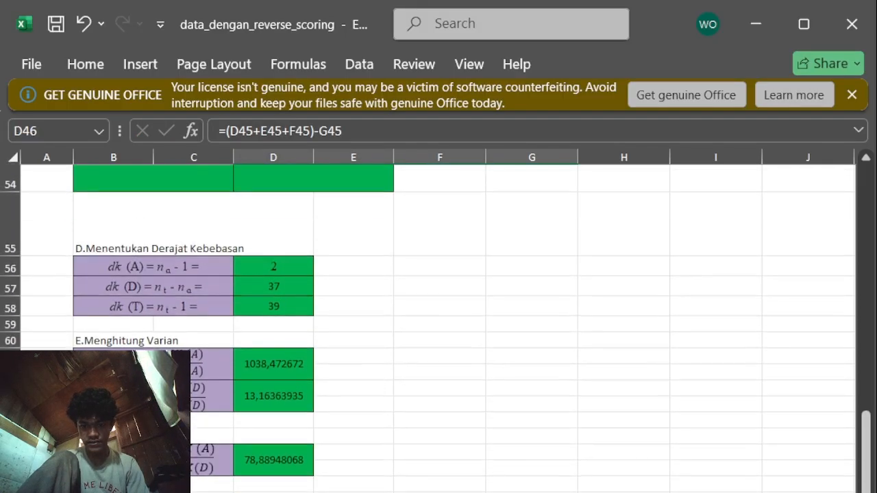
{"action": "scroll", "coordinate": [438, 329], "scroll_direction": "up", "scroll_amount": 6}
{"action": "scroll", "coordinate": [438, 274], "scroll_direction": "up", "scroll_amount": 1}
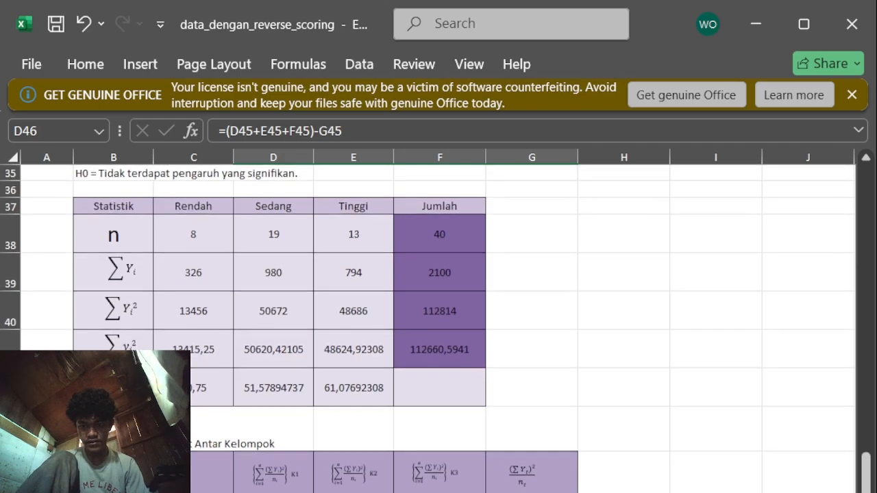
{"action": "scroll", "coordinate": [439, 329], "scroll_direction": "up", "scroll_amount": 2}
{"action": "scroll", "coordinate": [439, 329], "scroll_direction": "down", "scroll_amount": 1}
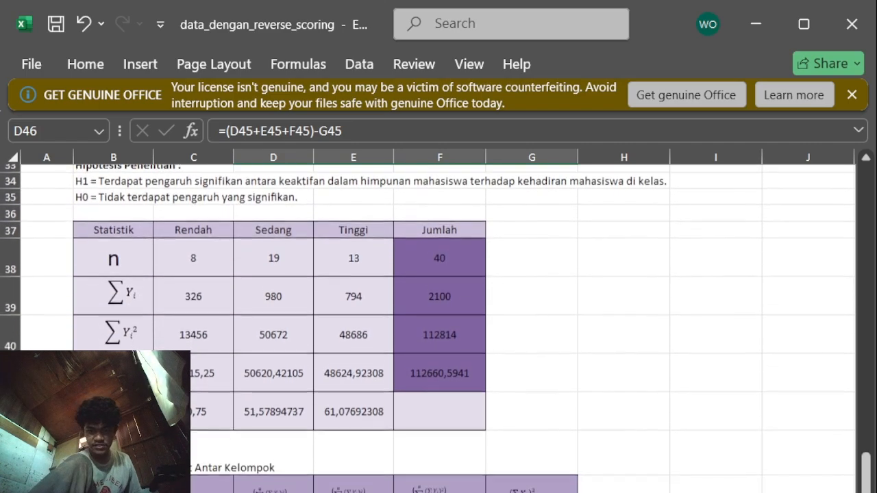
{"action": "scroll", "coordinate": [438, 329], "scroll_direction": "down", "scroll_amount": 3}
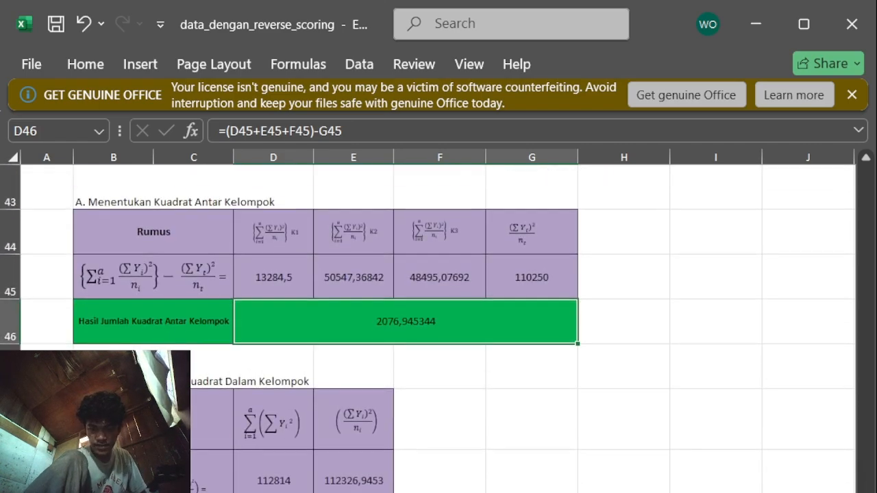
{"action": "scroll", "coordinate": [438, 329], "scroll_direction": "up", "scroll_amount": 1}
{"action": "scroll", "coordinate": [438, 329], "scroll_direction": "up", "scroll_amount": 4}
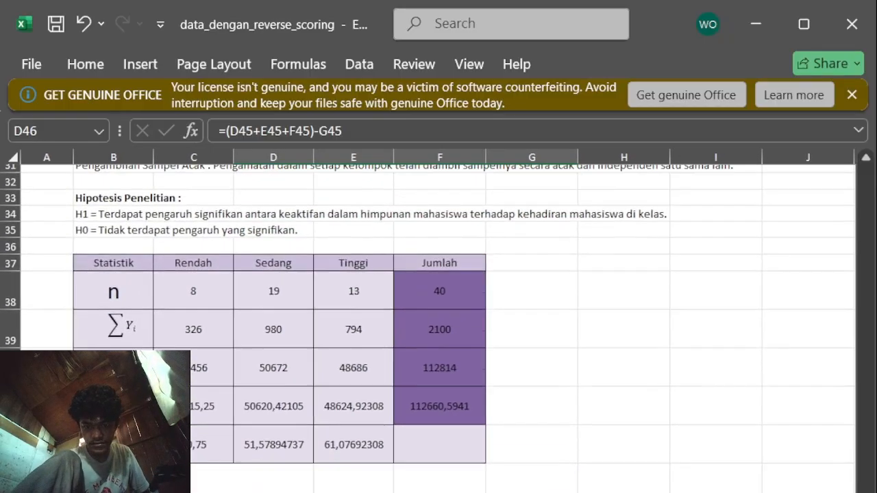
{"action": "scroll", "coordinate": [438, 328], "scroll_direction": "down", "scroll_amount": 1}
{"action": "scroll", "coordinate": [438, 328], "scroll_direction": "down", "scroll_amount": 2}
{"action": "scroll", "coordinate": [438, 329], "scroll_direction": "up", "scroll_amount": 1}
{"action": "scroll", "coordinate": [438, 329], "scroll_direction": "down", "scroll_amount": 2}
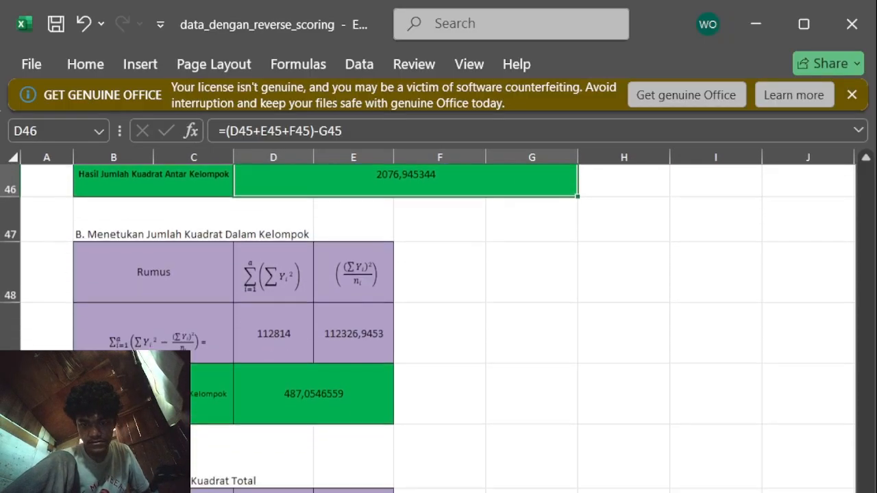
{"action": "scroll", "coordinate": [438, 328], "scroll_direction": "up", "scroll_amount": 3}
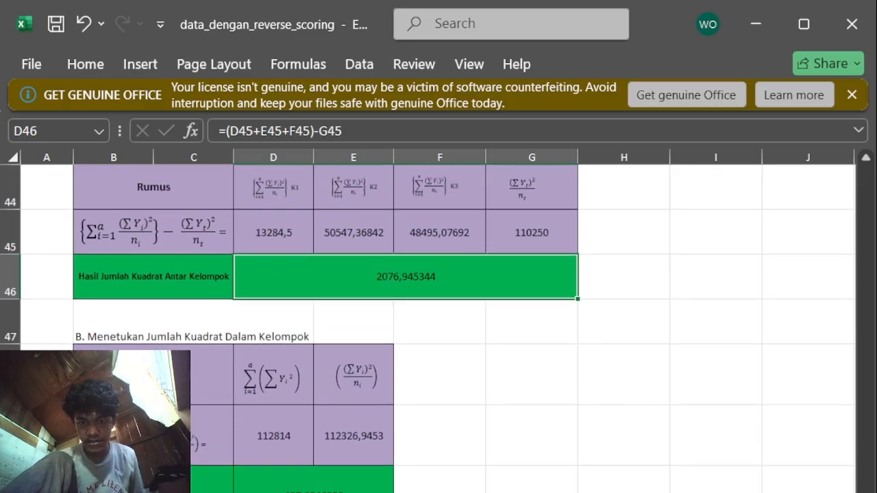
Inspect the formula in D49 of the within-group table and the ΣYi² cells it references
{"action": "left_click", "coordinate": [254, 432]}
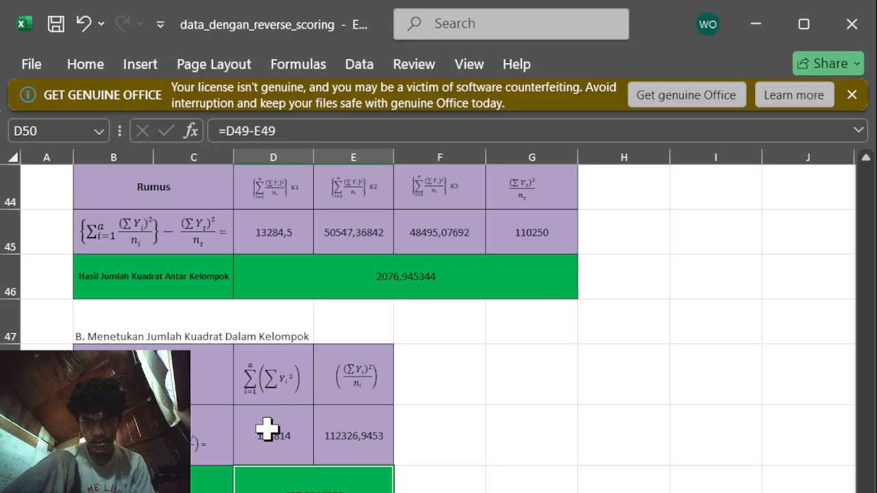
{"action": "scroll", "coordinate": [267, 429], "scroll_direction": "up", "scroll_amount": 10}
{"action": "scroll", "coordinate": [267, 428], "scroll_direction": "down", "scroll_amount": 9}
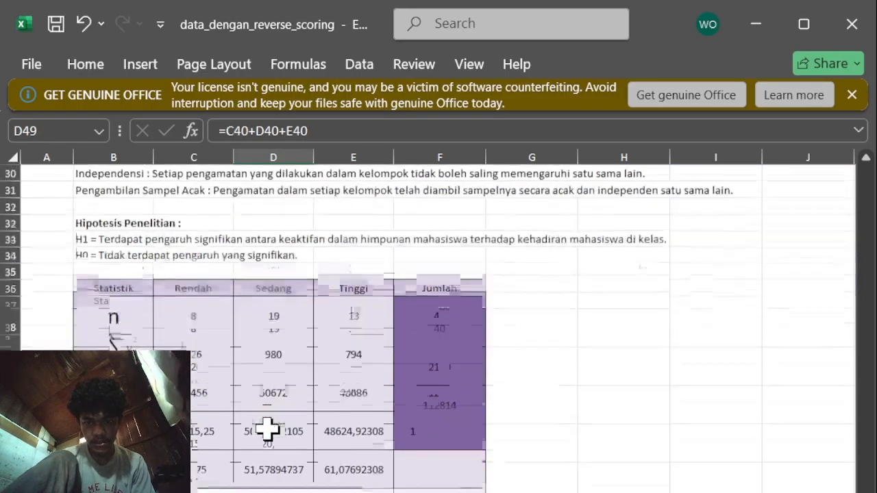
{"action": "scroll", "coordinate": [268, 429], "scroll_direction": "down", "scroll_amount": 2}
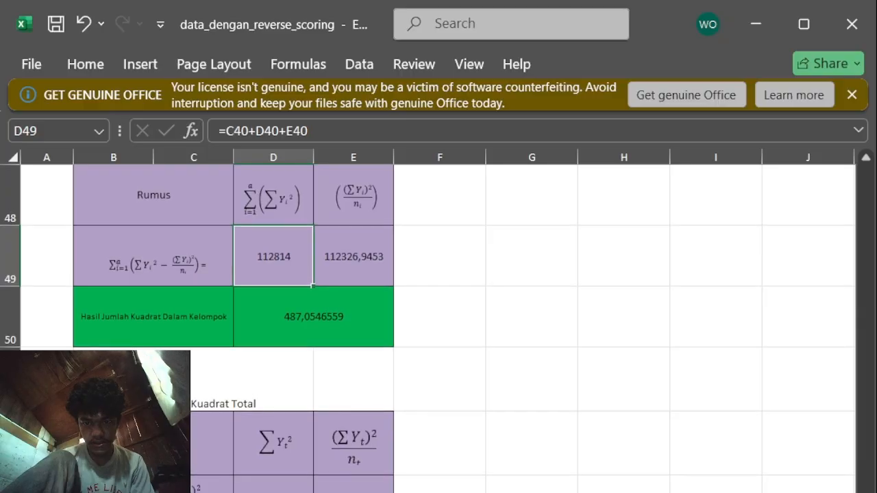
{"action": "scroll", "coordinate": [438, 322], "scroll_direction": "up", "scroll_amount": 5}
{"action": "key", "text": "Right"}
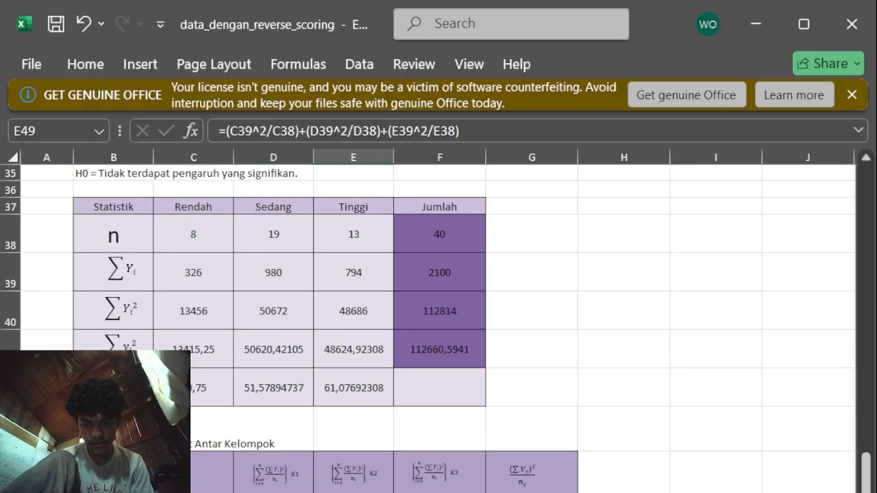
{"action": "key", "text": "Left"}
{"action": "key", "text": "F2"}
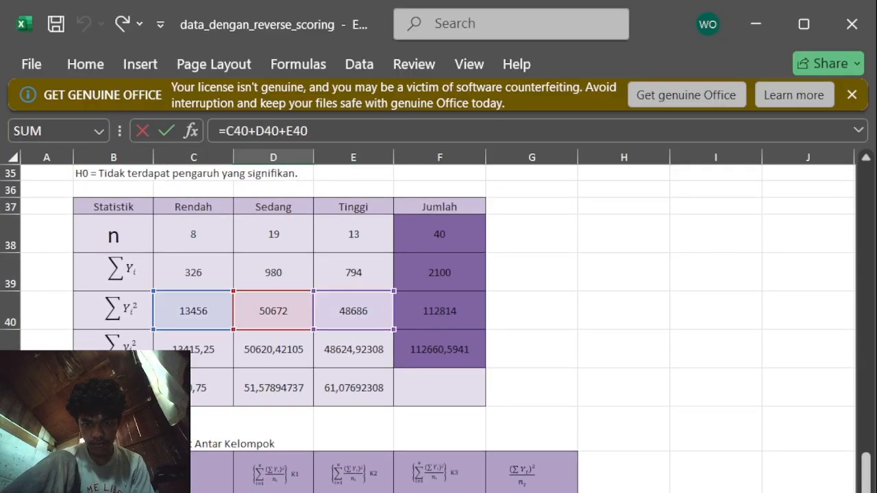
{"action": "key", "text": "Tab"}
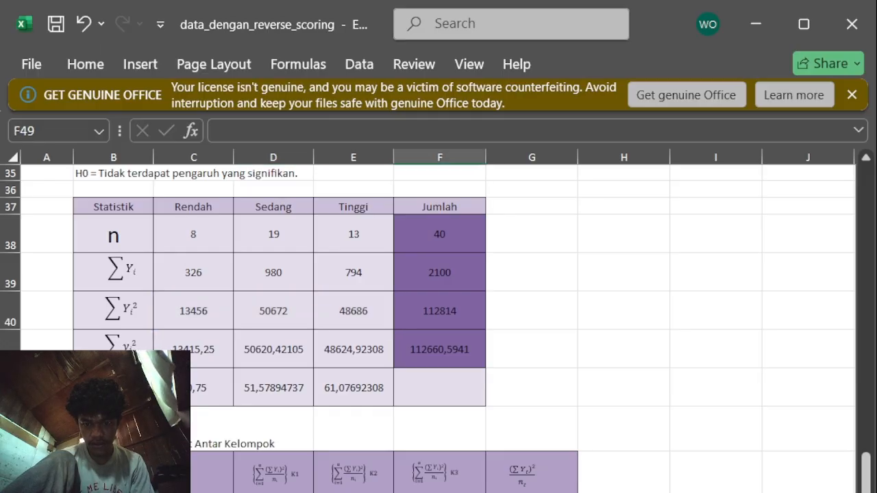
{"action": "key", "text": "Left"}
{"action": "key", "text": "Left"}
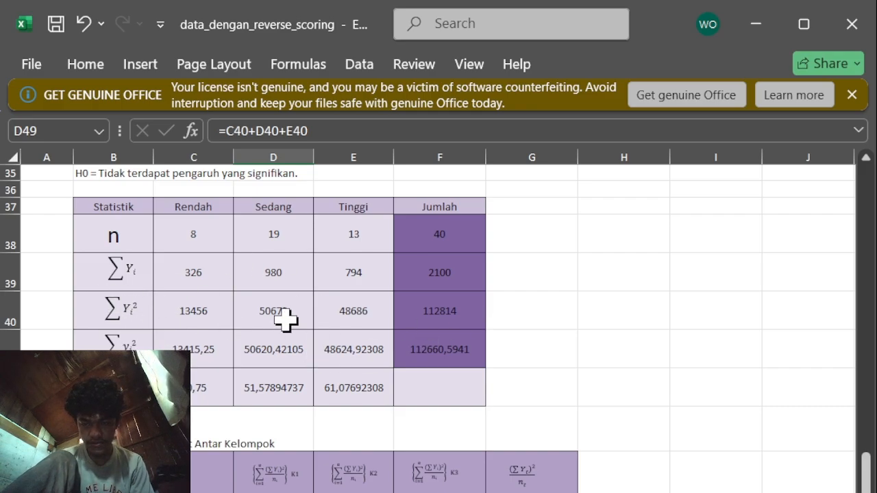
Examine the group values in the statistics table alongside the between-group calculations
{"action": "scroll", "coordinate": [154, 292], "scroll_direction": "down", "scroll_amount": 1}
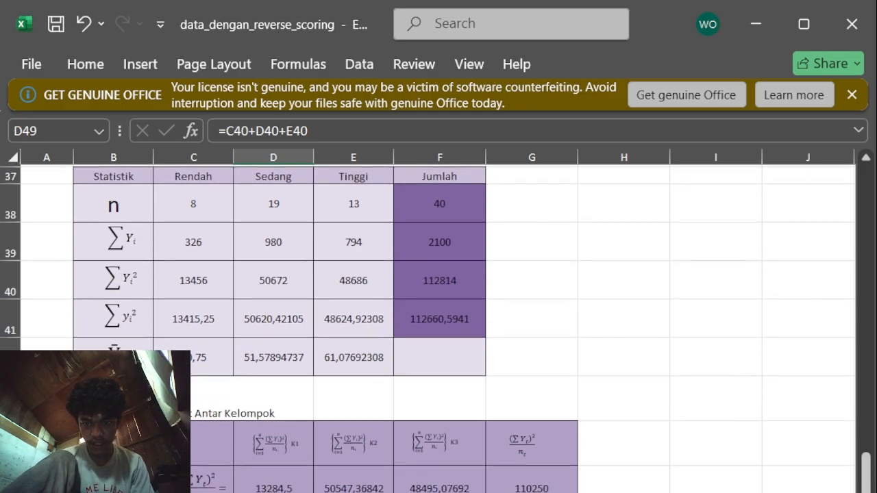
{"action": "scroll", "coordinate": [154, 293], "scroll_direction": "up", "scroll_amount": 2}
{"action": "scroll", "coordinate": [215, 398], "scroll_direction": "up", "scroll_amount": 2}
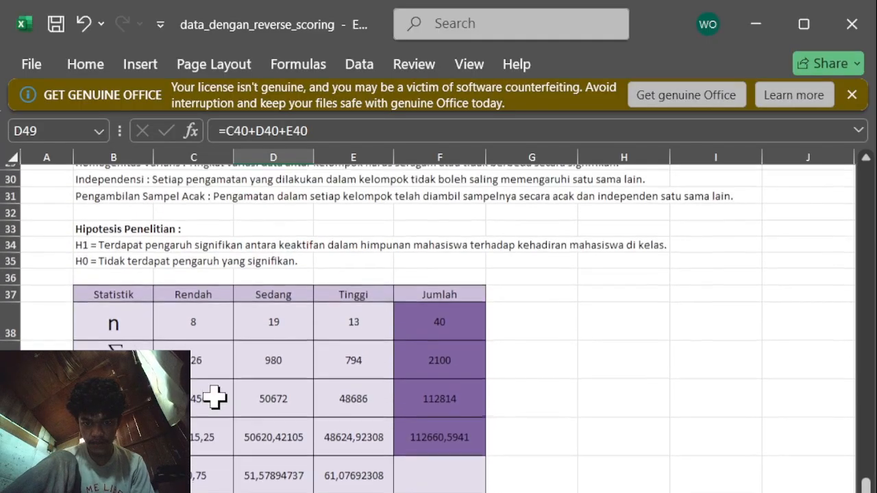
{"action": "scroll", "coordinate": [215, 397], "scroll_direction": "down", "scroll_amount": 1}
{"action": "scroll", "coordinate": [215, 397], "scroll_direction": "down", "scroll_amount": 2}
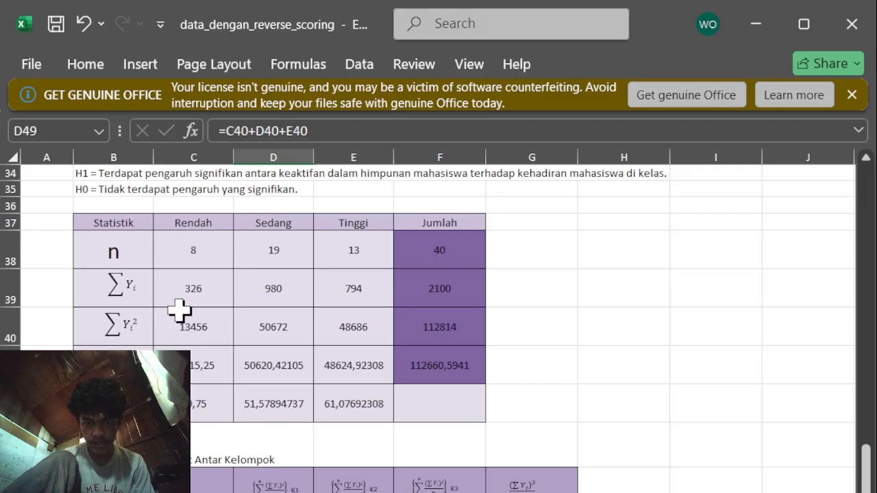
{"action": "scroll", "coordinate": [283, 411], "scroll_direction": "down", "scroll_amount": 2}
{"action": "scroll", "coordinate": [281, 396], "scroll_direction": "down", "scroll_amount": 2}
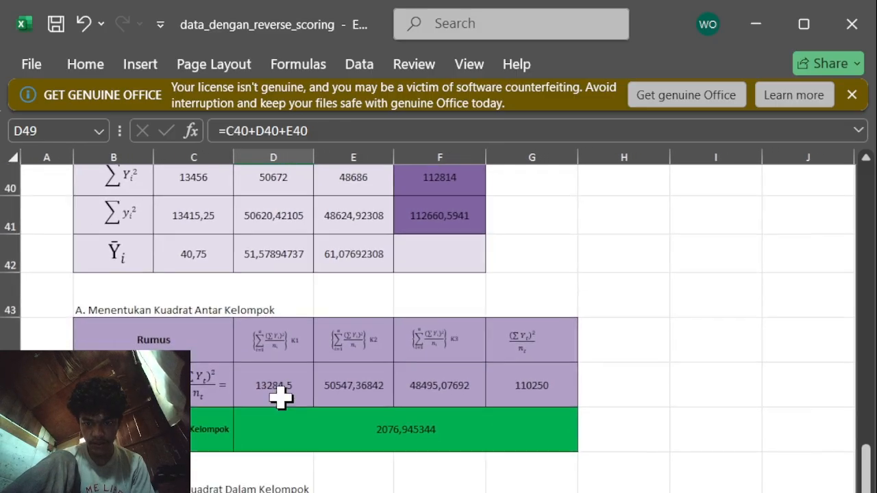
{"action": "scroll", "coordinate": [280, 398], "scroll_direction": "up", "scroll_amount": 2}
{"action": "scroll", "coordinate": [281, 397], "scroll_direction": "down", "scroll_amount": 1}
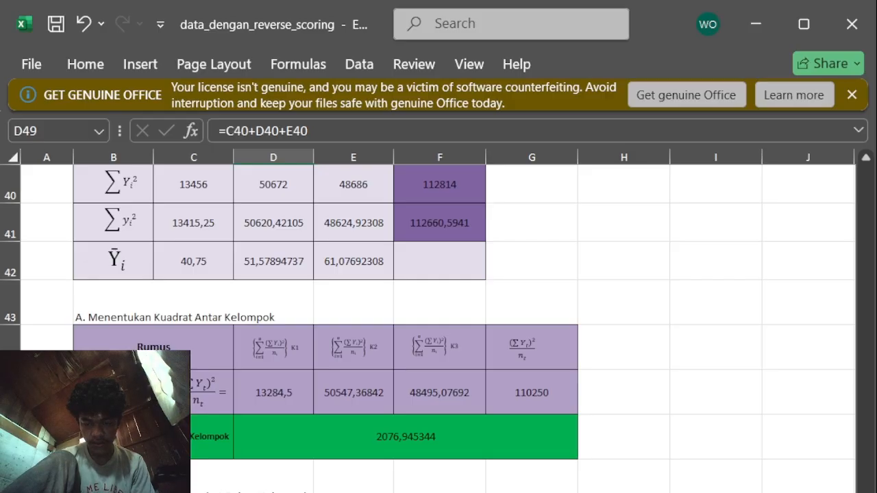
Clear cell D49 and rebuild its formula as =C40+D40+E40
{"action": "key", "text": "Delete"}
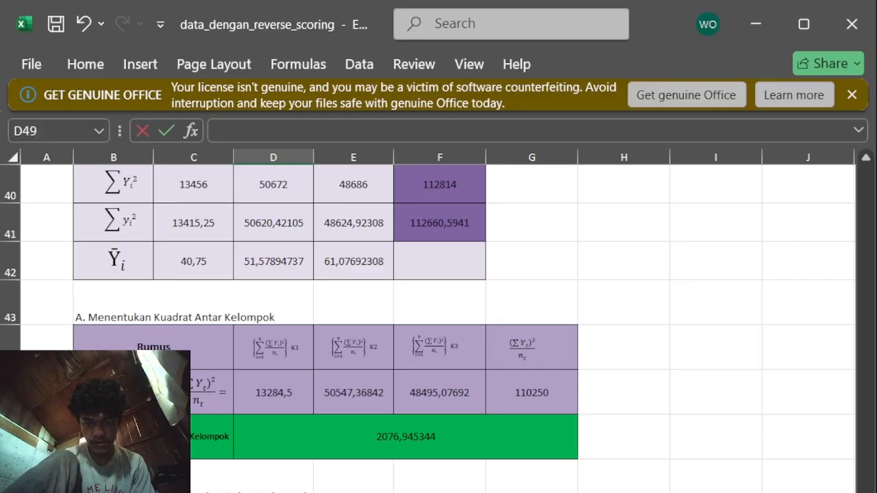
{"action": "key", "text": "ctrl+z"}
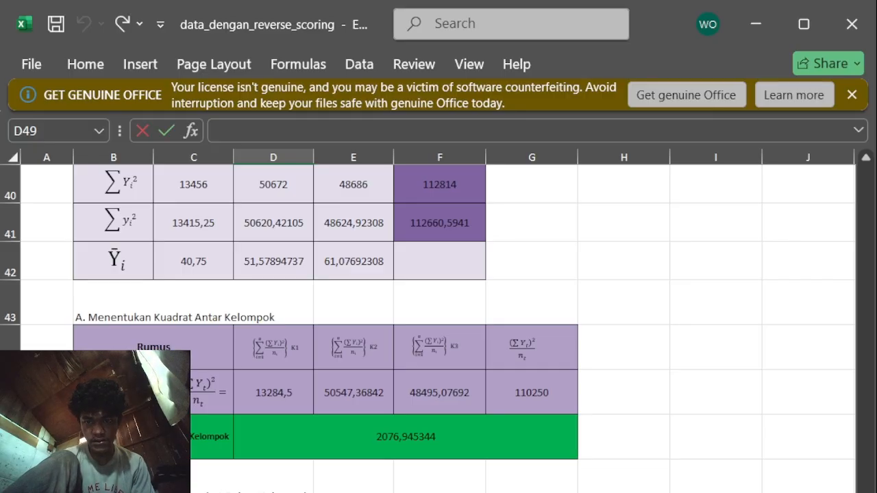
{"action": "scroll", "coordinate": [438, 328], "scroll_direction": "up", "scroll_amount": 1}
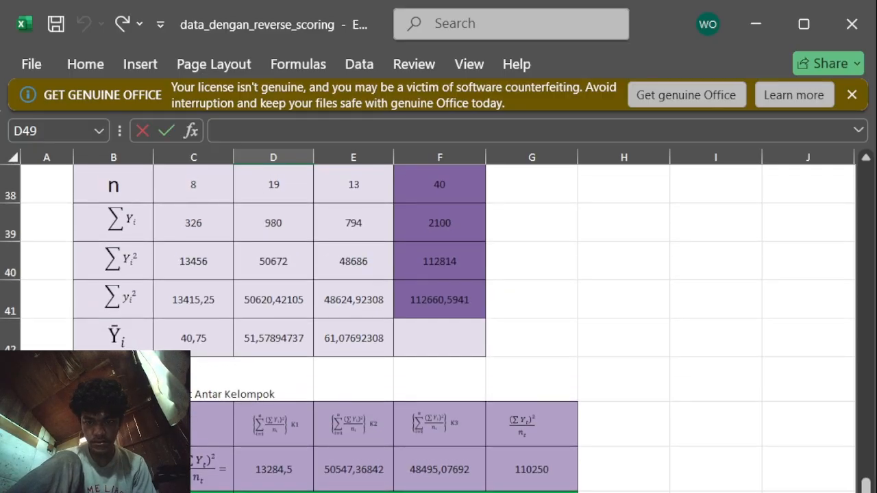
{"action": "type", "text": "="}
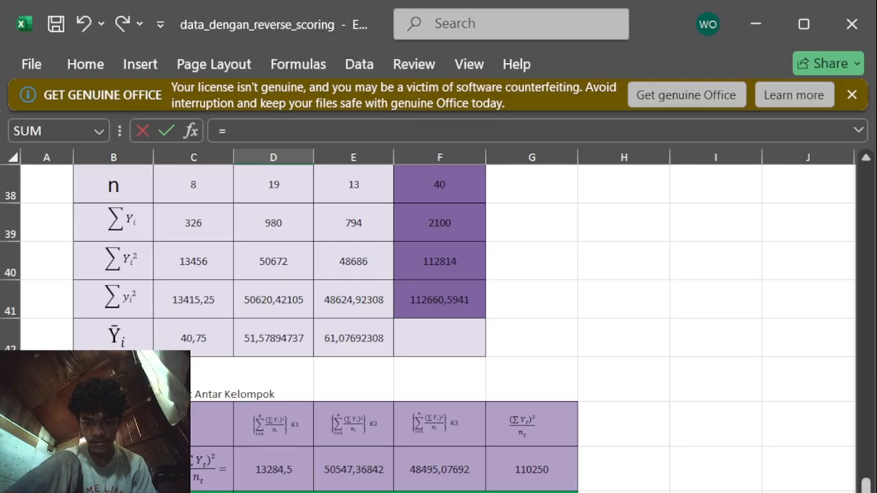
{"action": "left_click", "coordinate": [183, 267]}
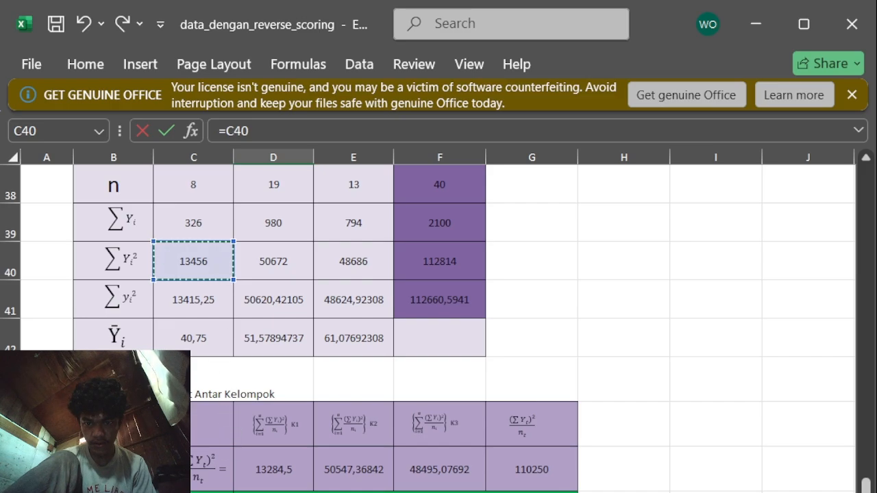
{"action": "type", "text": "+"}
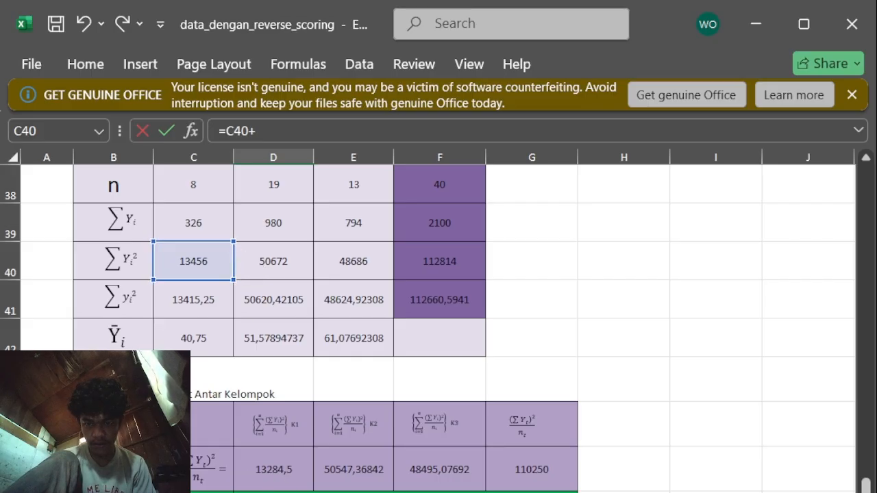
{"action": "left_click", "coordinate": [244, 261]}
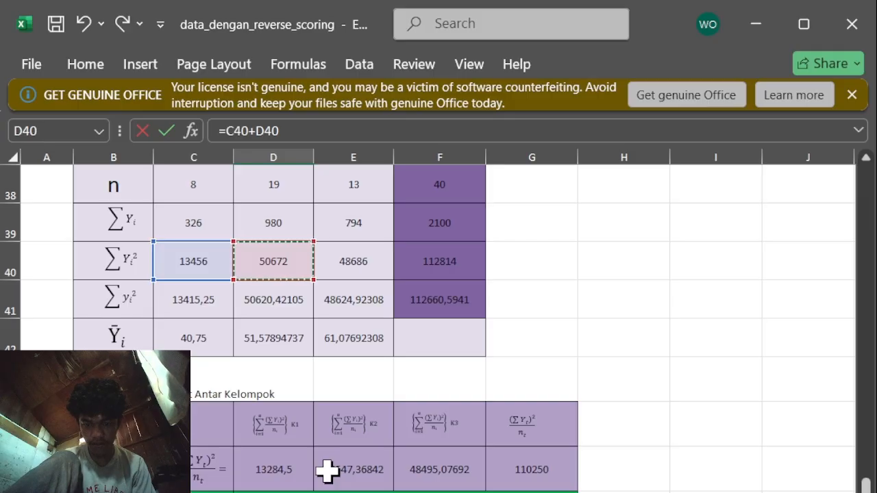
{"action": "type", "text": "+"}
{"action": "left_click", "coordinate": [359, 260]}
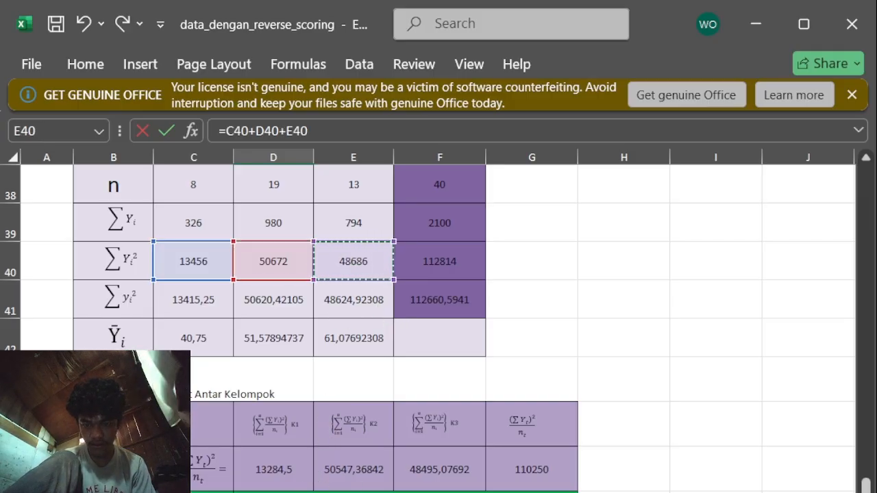
Try replacing the individual additions in D49 with the range reference =C40:E40
{"action": "key", "text": "BackSpace"}
{"action": "key", "text": "BackSpace"}
{"action": "key", "text": "BackSpace"}
{"action": "key", "text": "BackSpace"}
{"action": "key", "text": "BackSpace"}
{"action": "key", "text": "BackSpace"}
{"action": "key", "text": "BackSpace"}
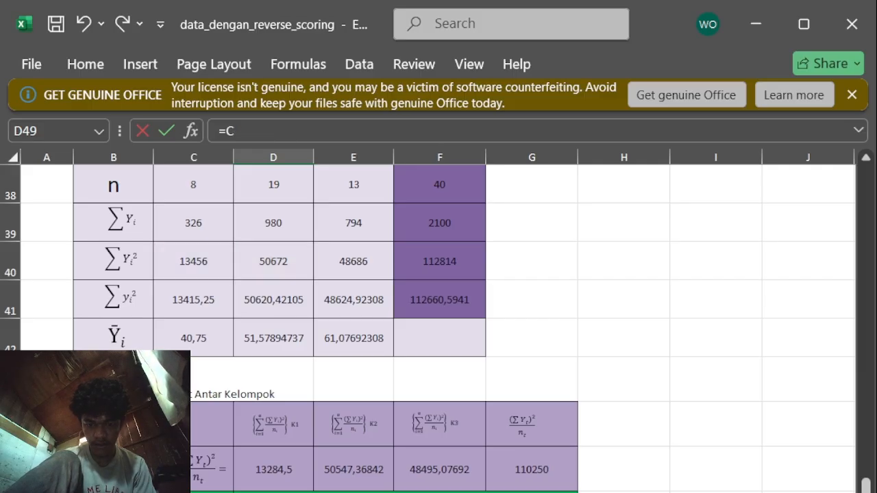
{"action": "left_click", "coordinate": [206, 263]}
{"action": "left_click_drag", "start_coordinate": [207, 264], "coordinate": [326, 268]}
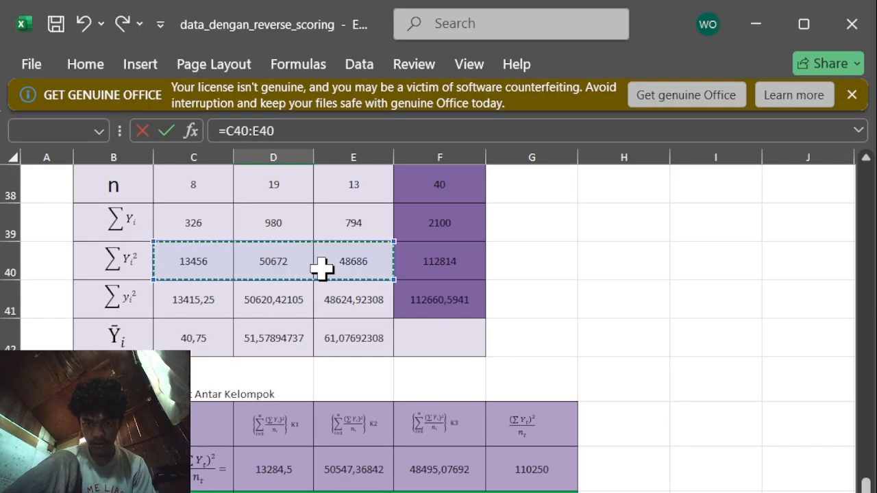
{"action": "key", "text": "Return"}
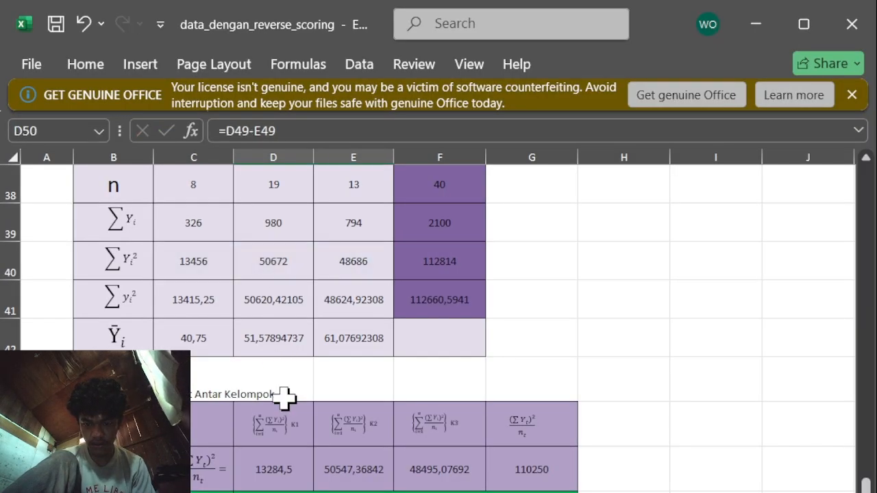
Replace the formula in D49 with a SUM of the three groups' ΣYi² values, =SUM(C40:E40)
{"action": "key", "text": "Up"}
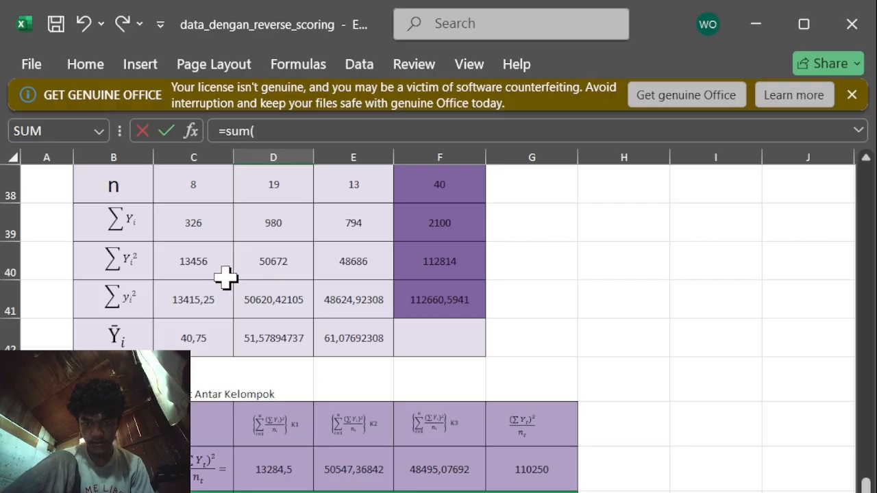
{"action": "left_click_drag", "start_coordinate": [197, 267], "coordinate": [337, 278]}
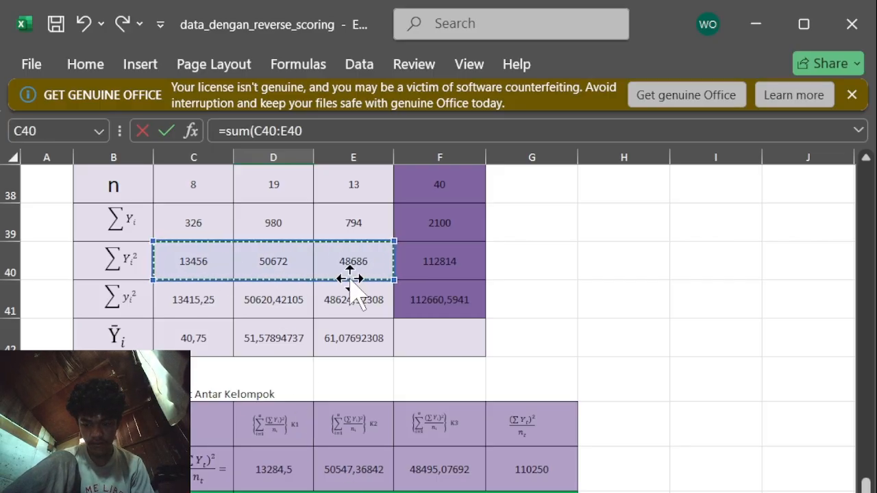
{"action": "key", "text": "Return"}
{"action": "scroll", "coordinate": [438, 328], "scroll_direction": "down", "scroll_amount": 8}
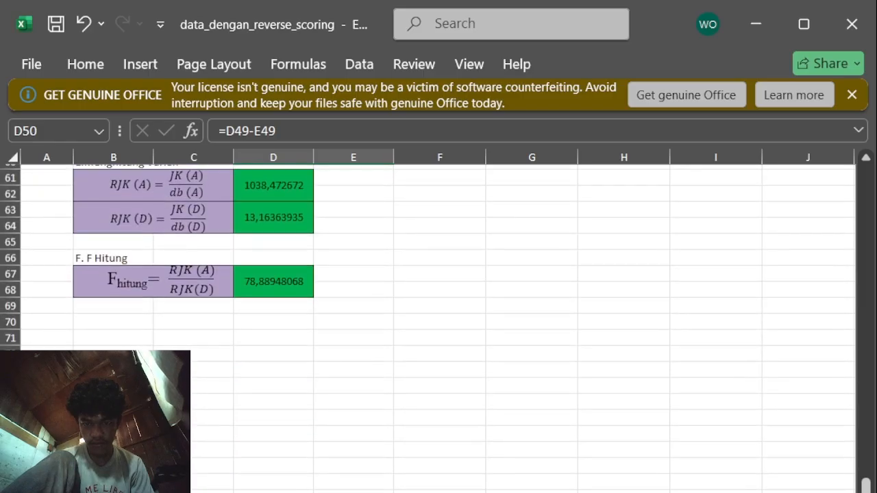
Review the within-group table and check the range referenced by the SUM formula in D49
{"action": "scroll", "coordinate": [439, 328], "scroll_direction": "up", "scroll_amount": 5}
{"action": "scroll", "coordinate": [438, 329], "scroll_direction": "up", "scroll_amount": 2}
{"action": "scroll", "coordinate": [438, 328], "scroll_direction": "down", "scroll_amount": 1}
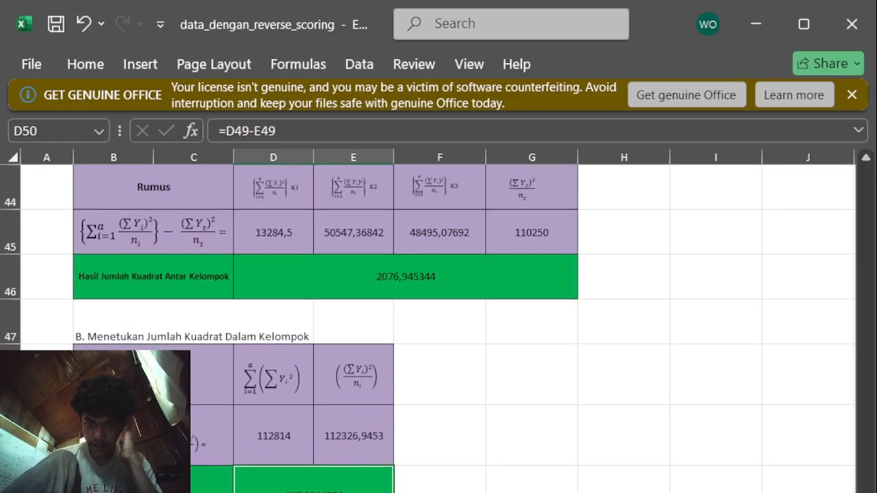
{"action": "scroll", "coordinate": [439, 328], "scroll_direction": "up", "scroll_amount": 2}
{"action": "scroll", "coordinate": [438, 329], "scroll_direction": "down", "scroll_amount": 1}
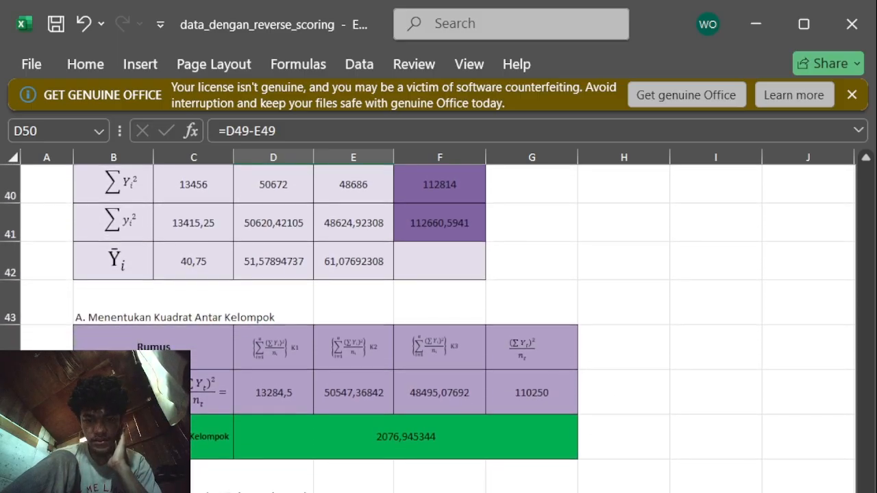
{"action": "key", "text": "Up"}
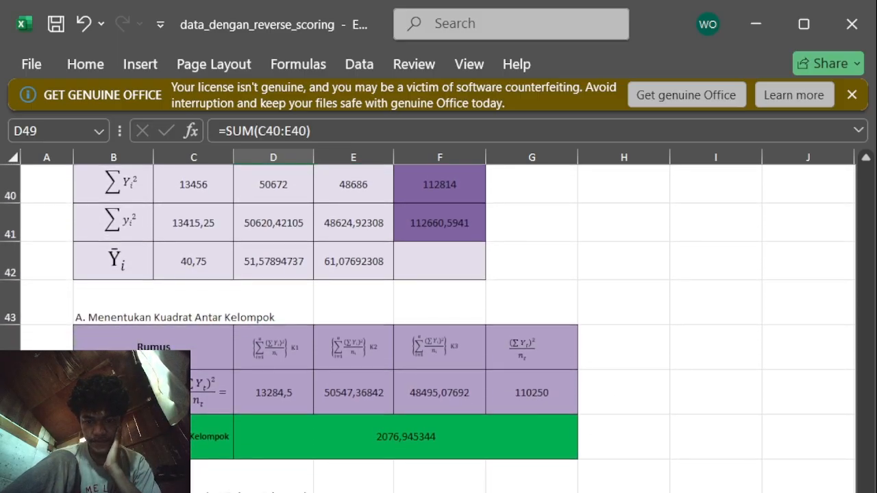
{"action": "key", "text": "F2"}
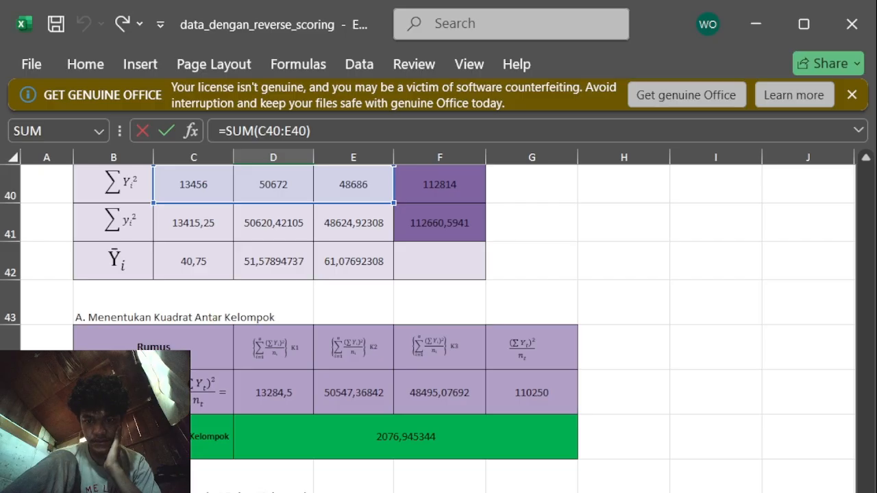
{"action": "key", "text": "Tab"}
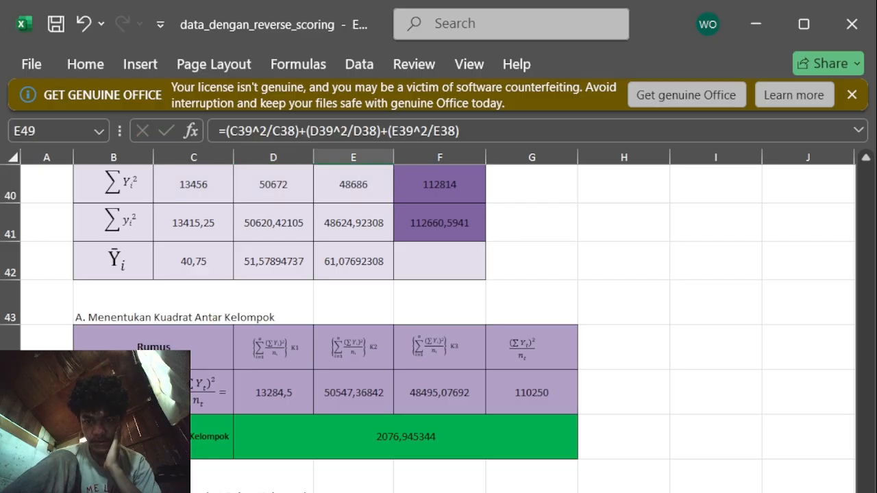
Inspect the formula in E49 and the n and ΣYi cells it references in the statistics table
{"action": "scroll", "coordinate": [439, 322], "scroll_direction": "up", "scroll_amount": 3}
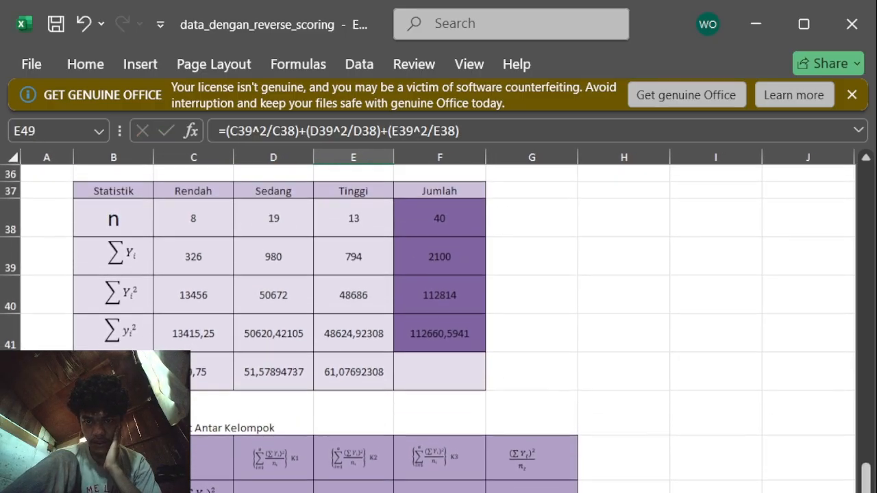
{"action": "scroll", "coordinate": [438, 322], "scroll_direction": "up", "scroll_amount": 1}
{"action": "scroll", "coordinate": [438, 322], "scroll_direction": "down", "scroll_amount": 2}
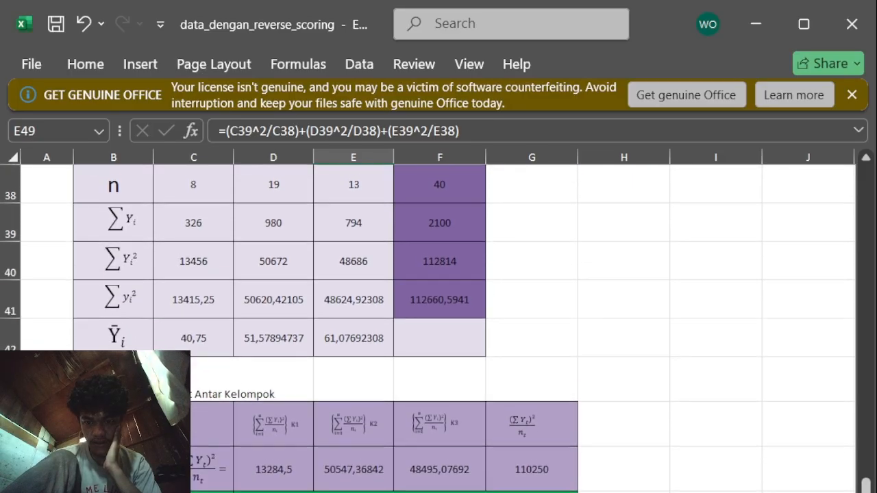
{"action": "key", "text": "F2"}
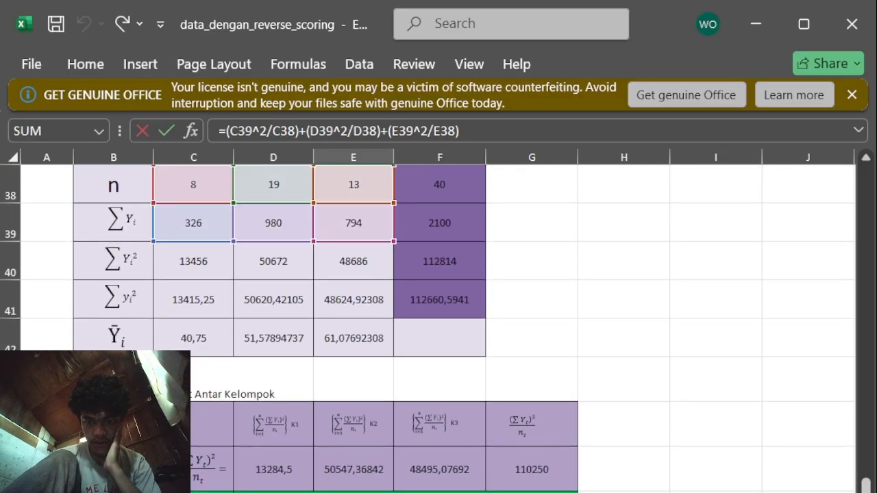
{"action": "key", "text": "Tab"}
{"action": "key", "text": "Left"}
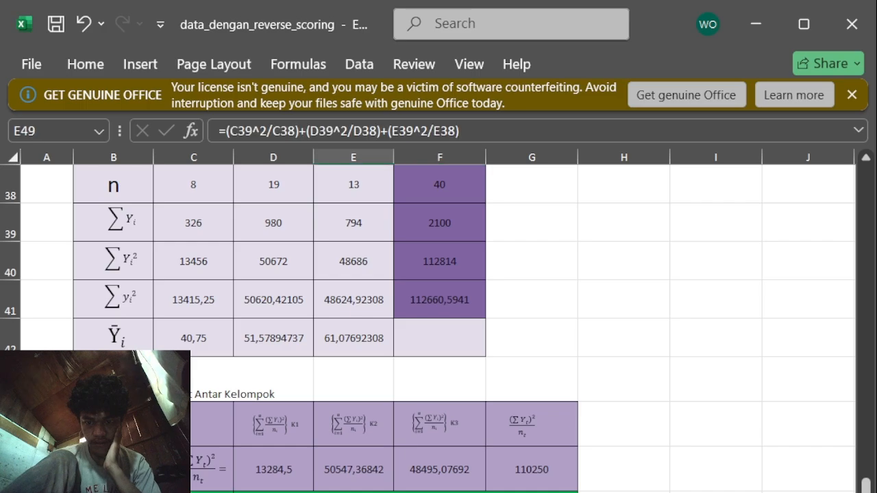
Clear cell E49 and examine the group values in the statistics table needed for its formula
{"action": "key", "text": "Delete"}
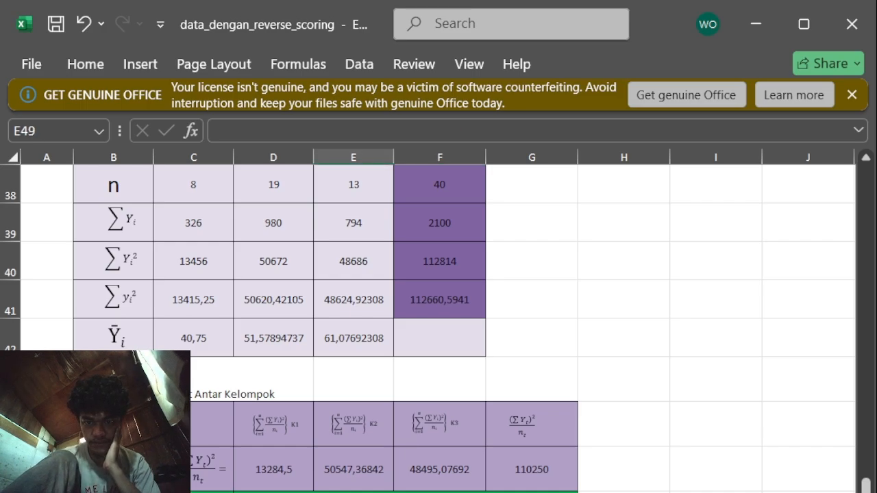
{"action": "scroll", "coordinate": [438, 328], "scroll_direction": "up", "scroll_amount": 2}
{"action": "scroll", "coordinate": [438, 329], "scroll_direction": "down", "scroll_amount": 3}
{"action": "scroll", "coordinate": [439, 329], "scroll_direction": "up", "scroll_amount": 1}
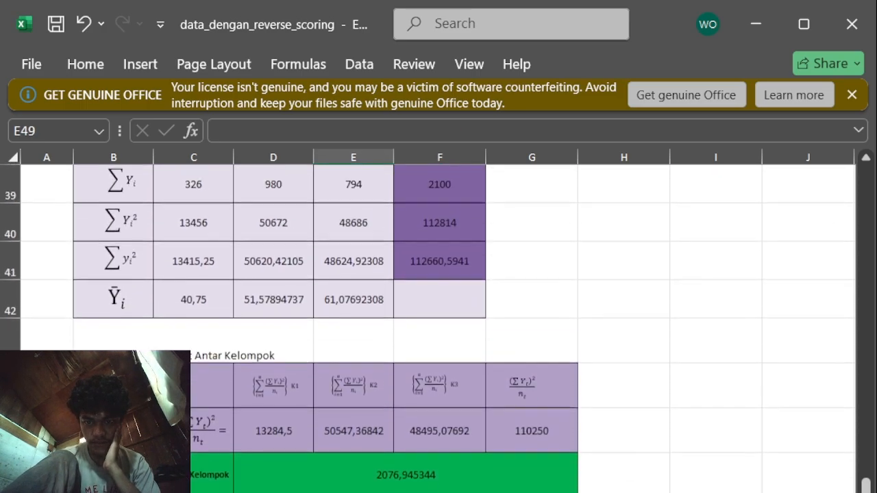
{"action": "scroll", "coordinate": [438, 329], "scroll_direction": "up", "scroll_amount": 2}
{"action": "scroll", "coordinate": [438, 328], "scroll_direction": "down", "scroll_amount": 2}
{"action": "scroll", "coordinate": [439, 329], "scroll_direction": "up", "scroll_amount": 1}
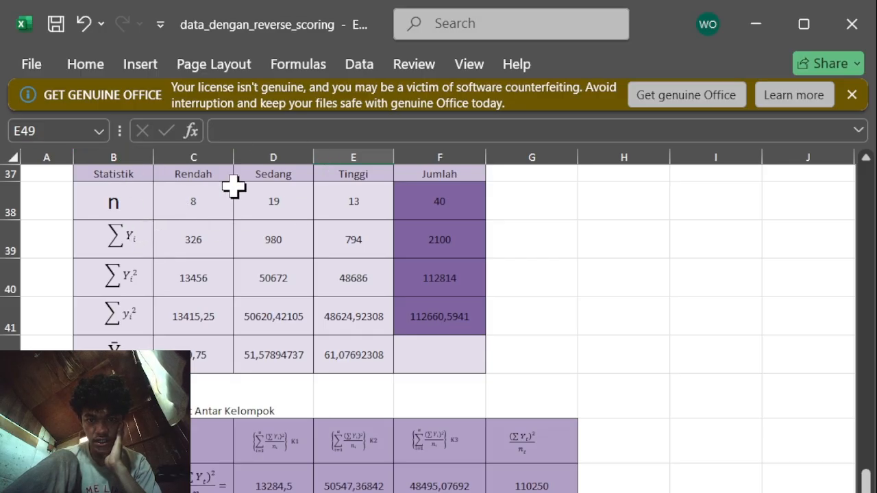
{"action": "scroll", "coordinate": [237, 231], "scroll_direction": "up", "scroll_amount": 1}
{"action": "scroll", "coordinate": [239, 233], "scroll_direction": "down", "scroll_amount": 2}
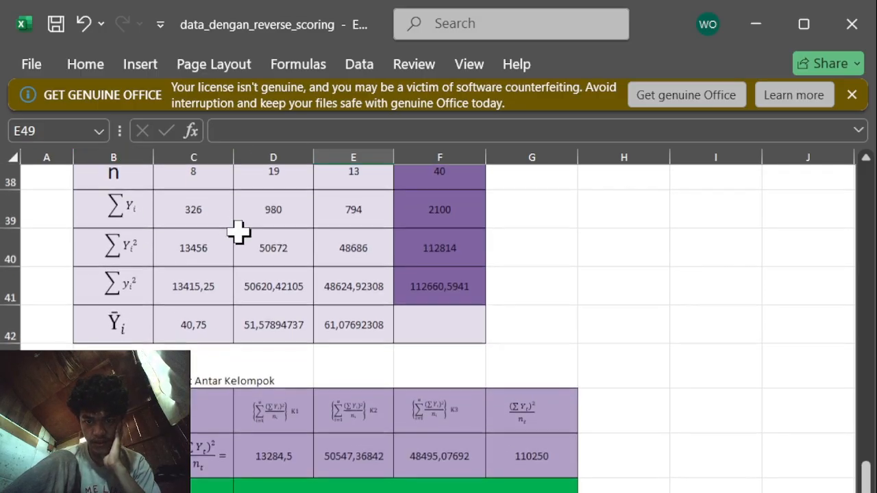
{"action": "scroll", "coordinate": [238, 233], "scroll_direction": "down", "scroll_amount": 3}
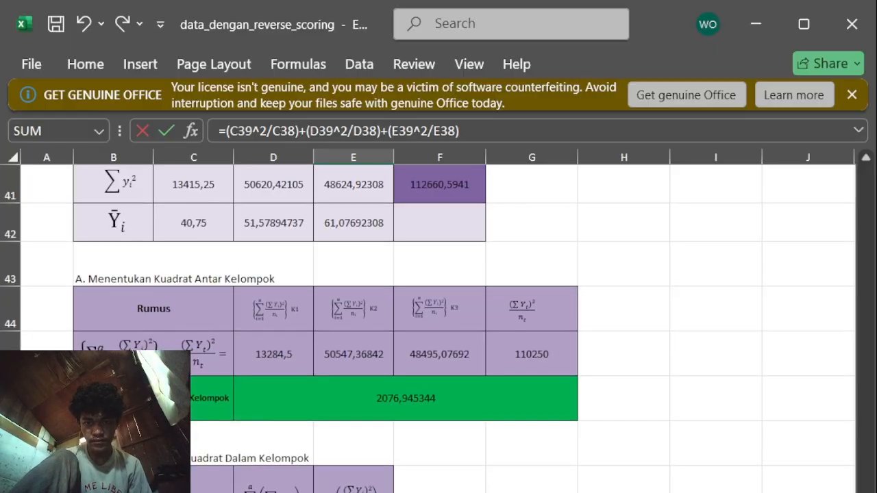
Review the three squared-sum terms of the formula in E49 once more
{"action": "scroll", "coordinate": [466, 434], "scroll_direction": "up", "scroll_amount": 1}
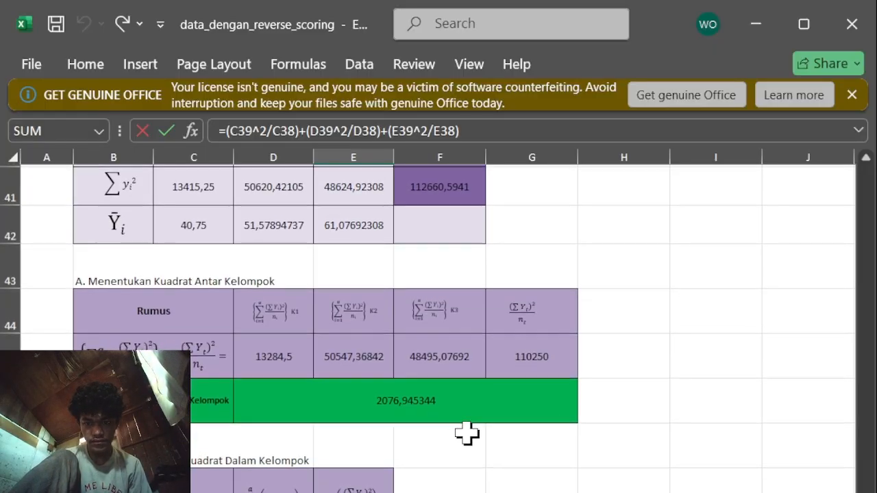
{"action": "scroll", "coordinate": [466, 433], "scroll_direction": "down", "scroll_amount": 1}
{"action": "scroll", "coordinate": [465, 433], "scroll_direction": "up", "scroll_amount": 2}
{"action": "key", "text": "Tab"}
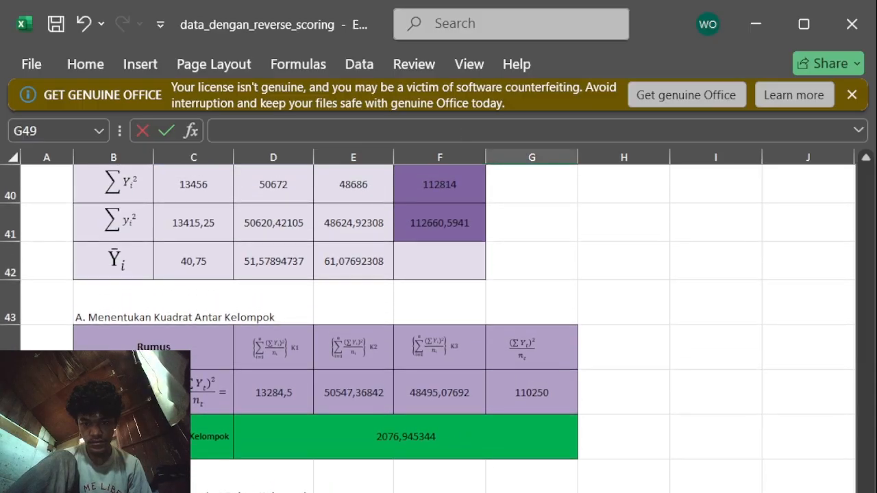
{"action": "left_click", "coordinate": [354, 490]}
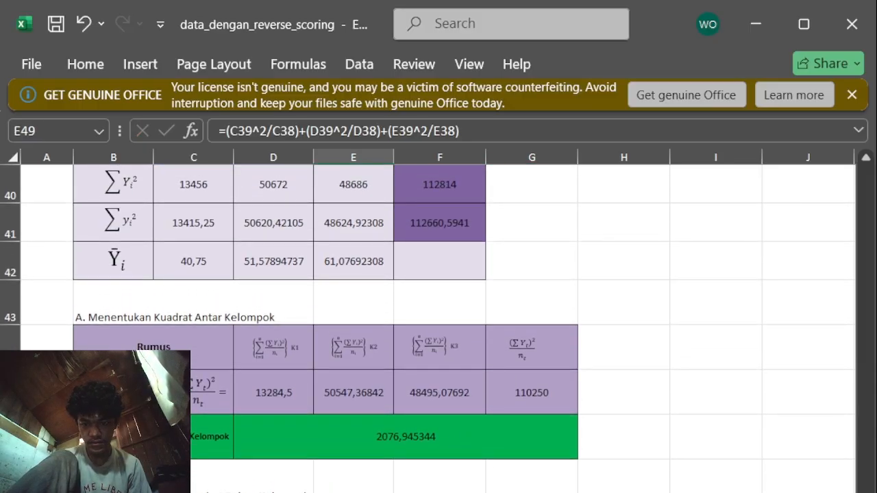
Clear E49 and start a new formula there with the squared ΣYi of the Rendah group, =(C39^2/
{"action": "key", "text": "Delete"}
{"action": "scroll", "coordinate": [438, 328], "scroll_direction": "up", "scroll_amount": 3}
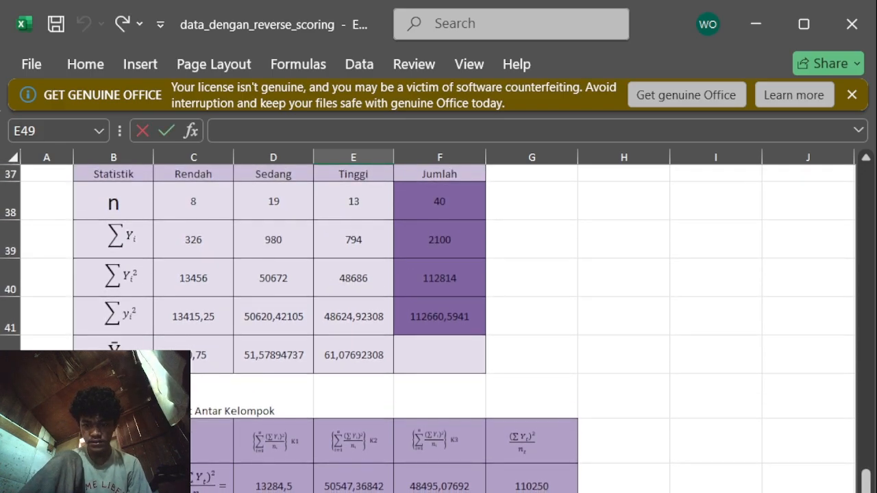
{"action": "type", "text": "=("}
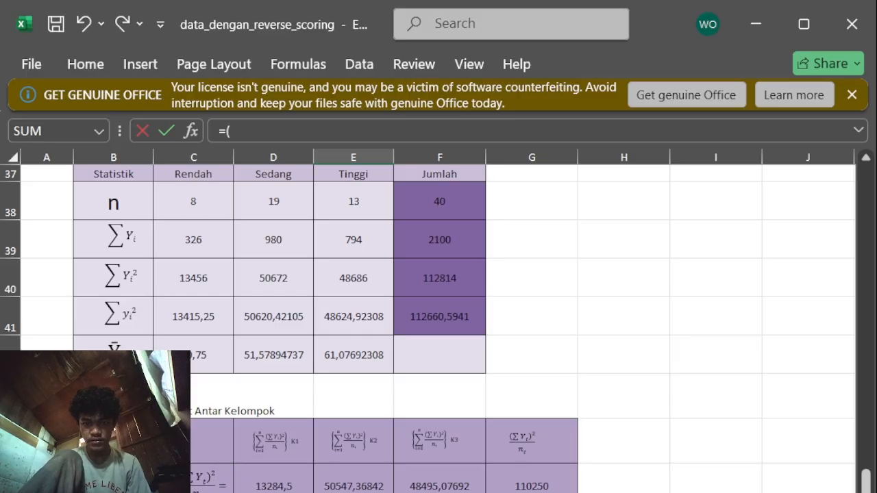
{"action": "scroll", "coordinate": [439, 327], "scroll_direction": "up", "scroll_amount": 5}
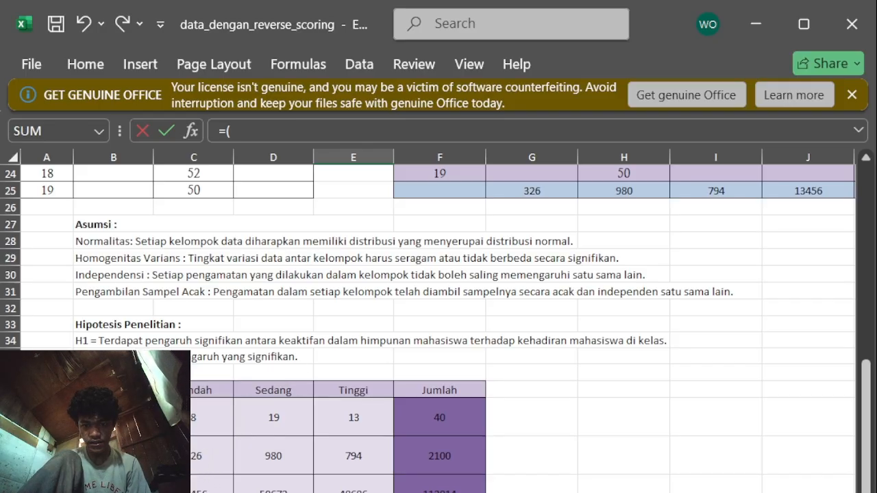
{"action": "left_click", "coordinate": [209, 455]}
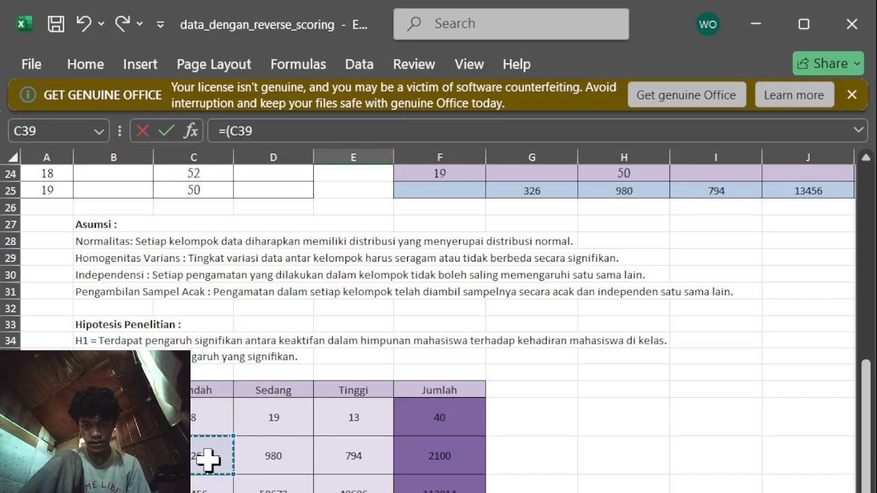
{"action": "scroll", "coordinate": [209, 456], "scroll_direction": "down", "scroll_amount": 2}
{"action": "scroll", "coordinate": [427, 329], "scroll_direction": "down", "scroll_amount": 4}
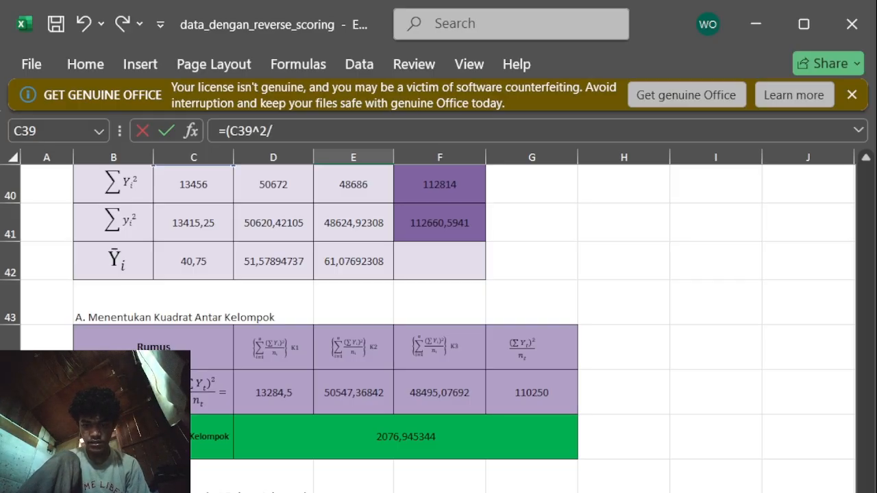
Complete the first term in E49 by dividing by the Rendah group's n in C38, giving =(C39^2/C38)
{"action": "scroll", "coordinate": [438, 329], "scroll_direction": "up", "scroll_amount": 10}
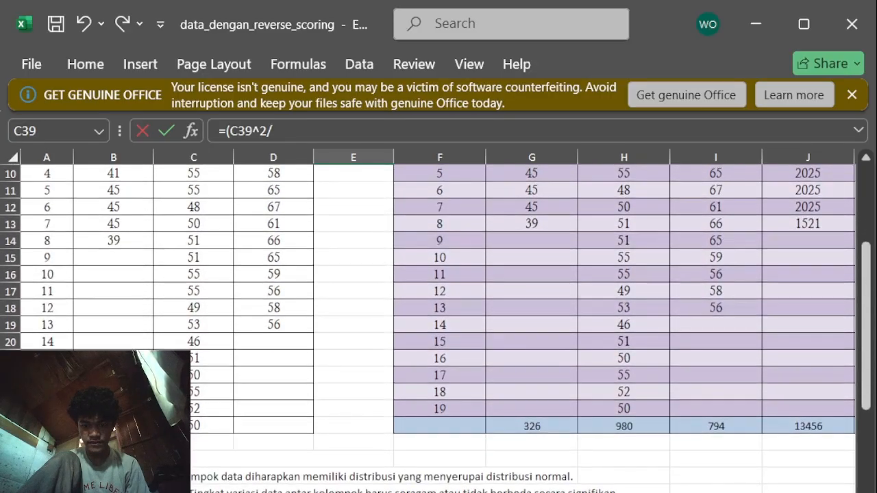
{"action": "scroll", "coordinate": [438, 329], "scroll_direction": "down", "scroll_amount": 10}
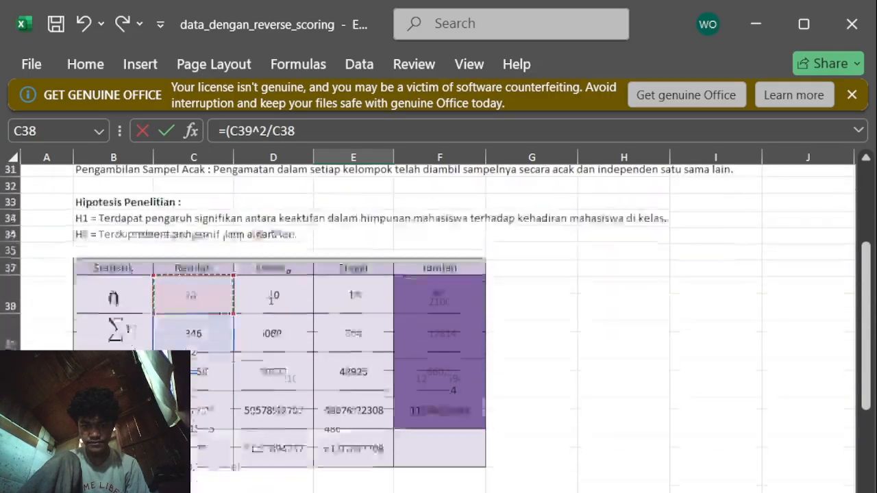
{"action": "scroll", "coordinate": [439, 329], "scroll_direction": "up", "scroll_amount": 2}
{"action": "scroll", "coordinate": [438, 329], "scroll_direction": "up", "scroll_amount": 2}
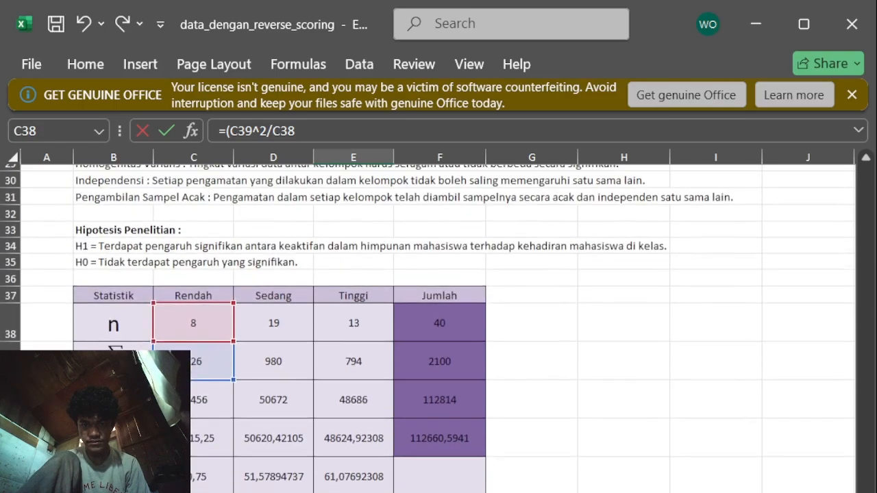
{"action": "scroll", "coordinate": [439, 328], "scroll_direction": "down", "scroll_amount": 5}
{"action": "scroll", "coordinate": [439, 328], "scroll_direction": "up", "scroll_amount": 1}
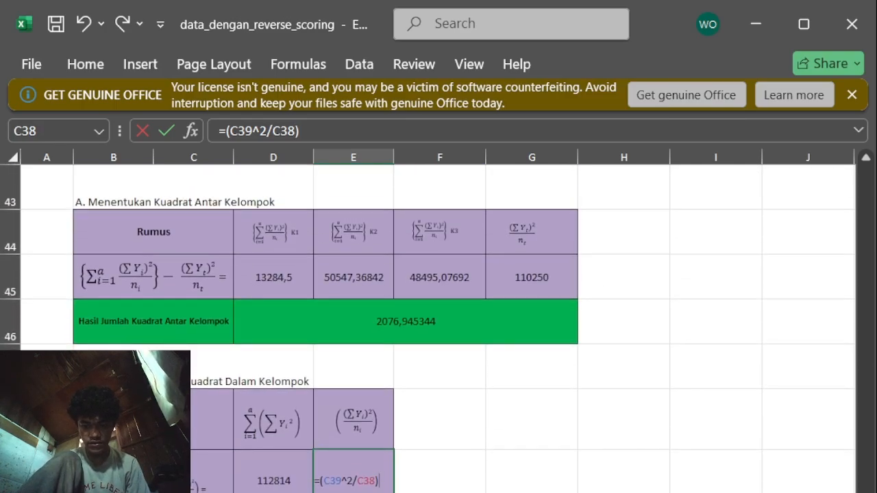
Add the Sedang group's term +(D39^2/D38) to the E49 formula and open a third term with +(
{"action": "scroll", "coordinate": [525, 421], "scroll_direction": "up", "scroll_amount": 3}
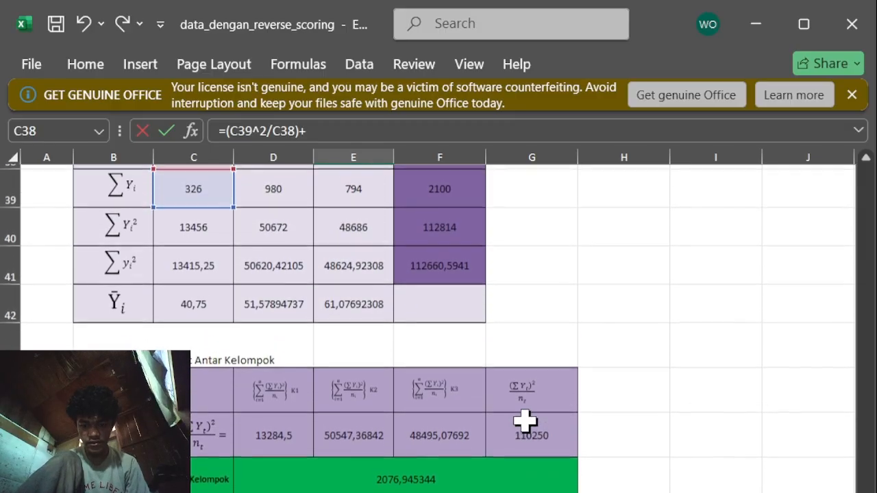
{"action": "type", "text": "("}
{"action": "scroll", "coordinate": [439, 328], "scroll_direction": "up", "scroll_amount": 2}
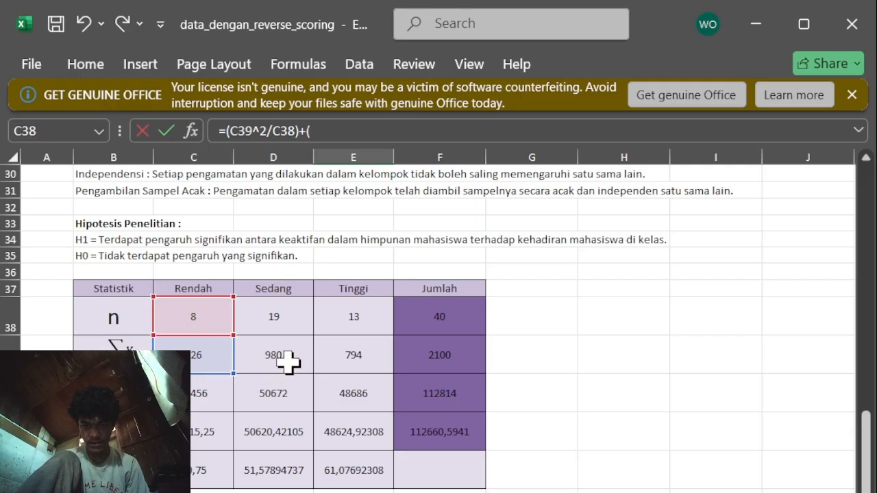
{"action": "left_click", "coordinate": [278, 348]}
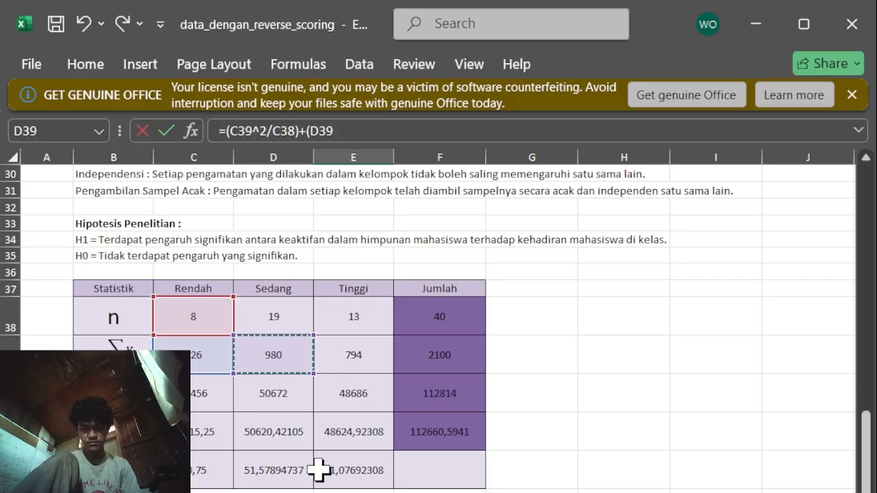
{"action": "scroll", "coordinate": [319, 469], "scroll_direction": "down", "scroll_amount": 3}
{"action": "type", "text": "^2/"}
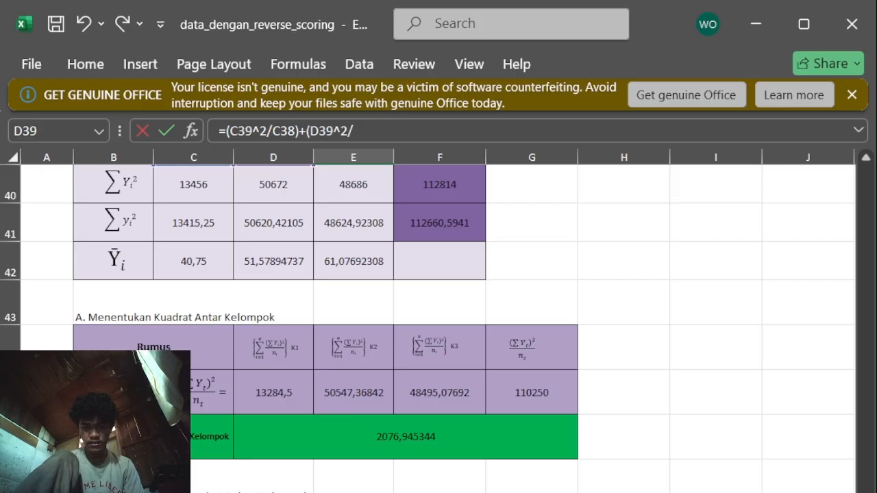
{"action": "scroll", "coordinate": [309, 440], "scroll_direction": "up", "scroll_amount": 8}
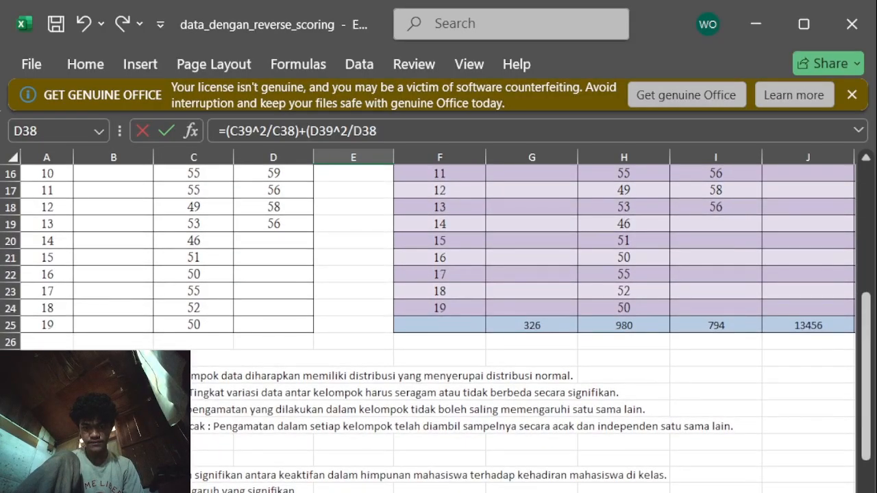
{"action": "scroll", "coordinate": [439, 329], "scroll_direction": "down", "scroll_amount": 8}
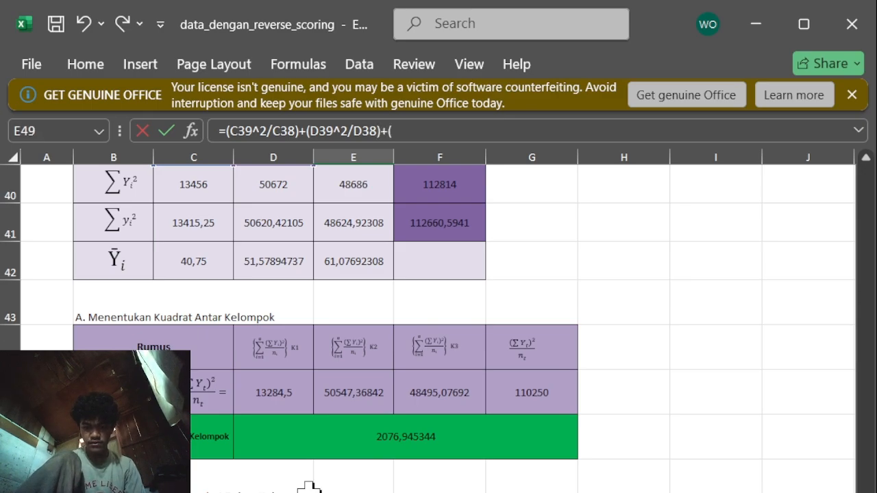
Finish the E49 formula with the Tinggi group's term, giving =(C39^2/C38)+(D39^2/D38)+(E39^2/E38)
{"action": "scroll", "coordinate": [308, 411], "scroll_direction": "up", "scroll_amount": 7}
{"action": "scroll", "coordinate": [309, 411], "scroll_direction": "down", "scroll_amount": 1}
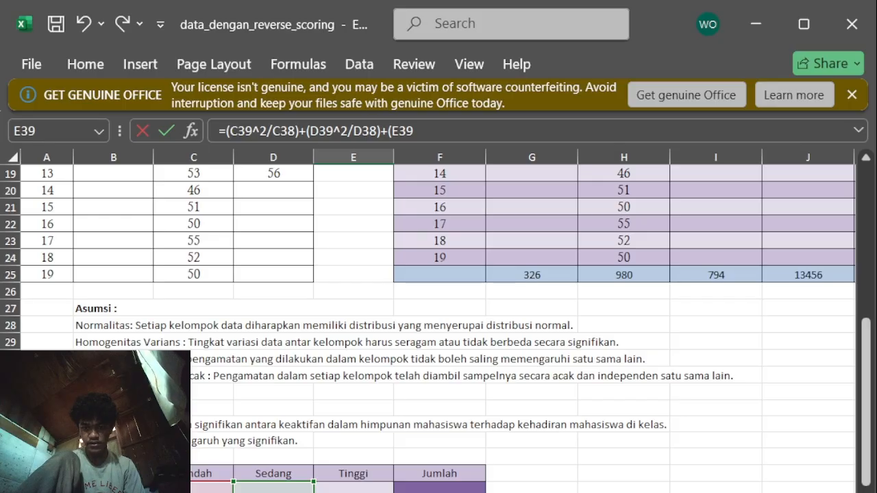
{"action": "scroll", "coordinate": [464, 256], "scroll_direction": "down", "scroll_amount": 4}
{"action": "scroll", "coordinate": [464, 256], "scroll_direction": "up", "scroll_amount": 3}
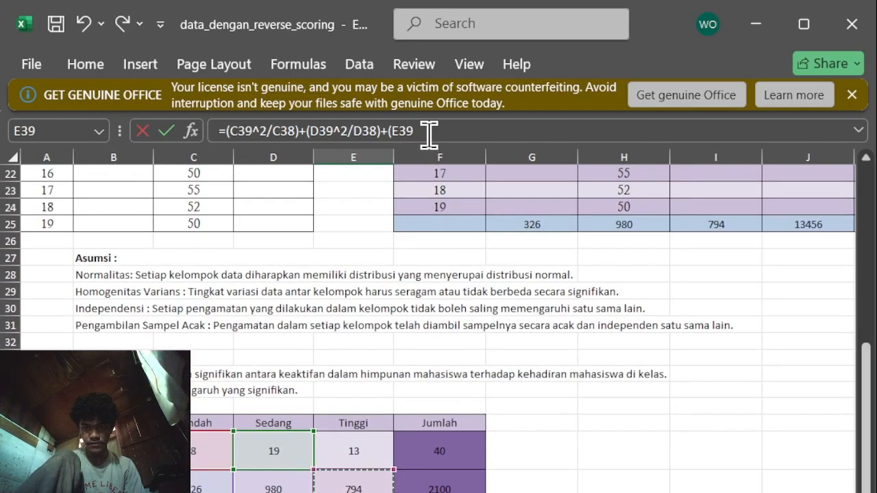
{"action": "left_click", "coordinate": [428, 132]}
{"action": "type", "text": "^"}
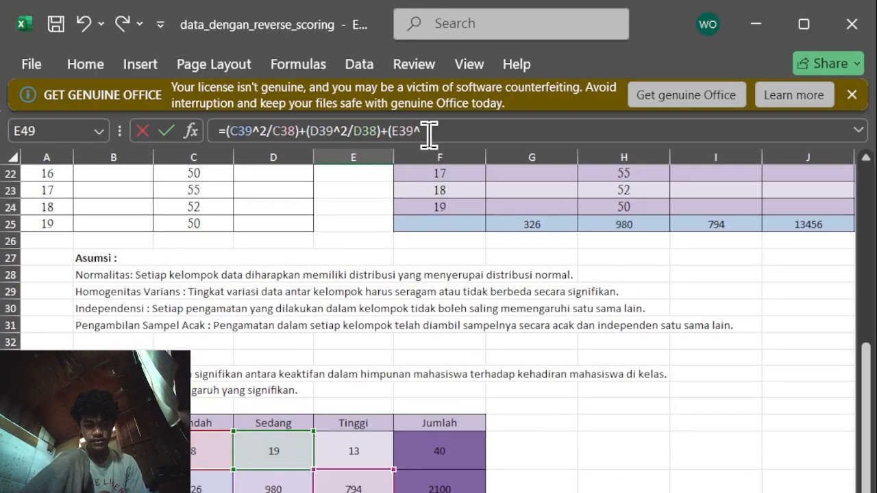
{"action": "type", "text": "2/"}
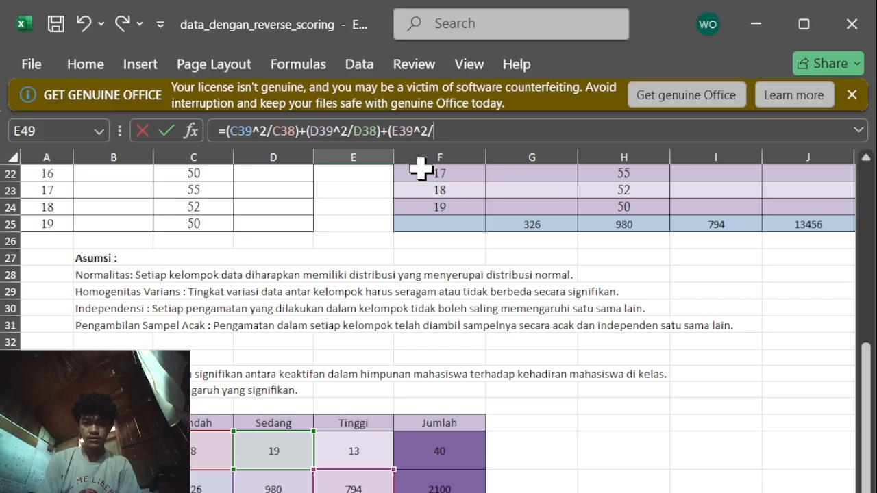
{"action": "left_click", "coordinate": [364, 450]}
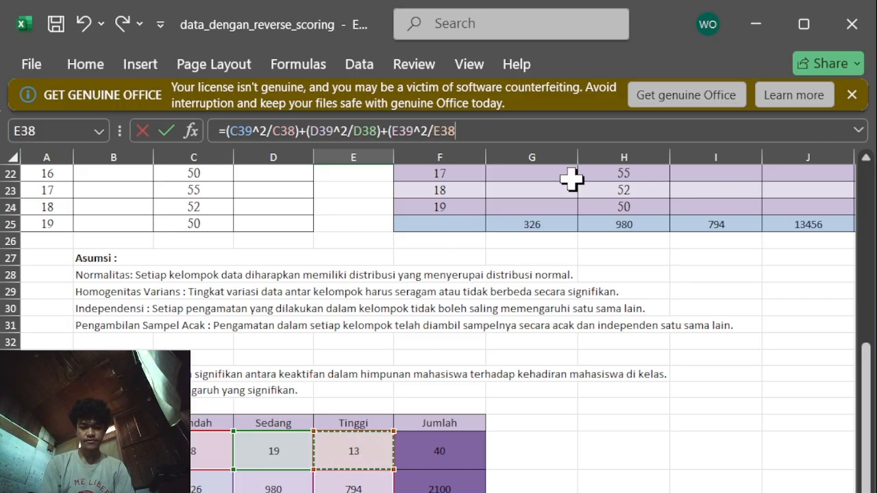
{"action": "type", "text": ")"}
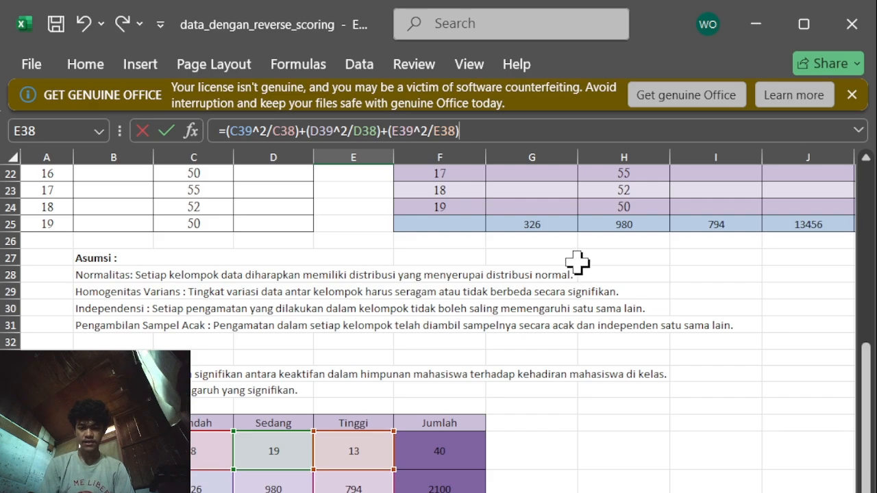
{"action": "key", "text": "Return"}
{"action": "scroll", "coordinate": [578, 261], "scroll_direction": "down", "scroll_amount": 3}
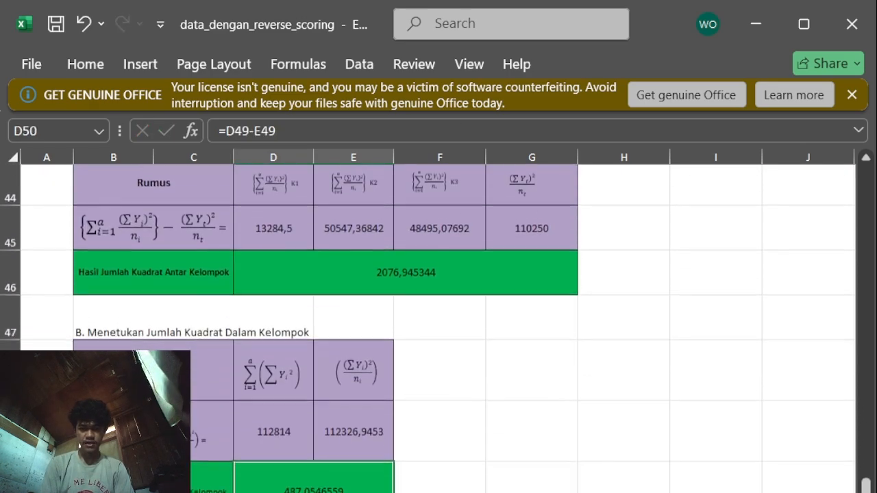
Check the completed formula in E49 and the within-group sum of squares formula in D50
{"action": "scroll", "coordinate": [352, 463], "scroll_direction": "up", "scroll_amount": 1}
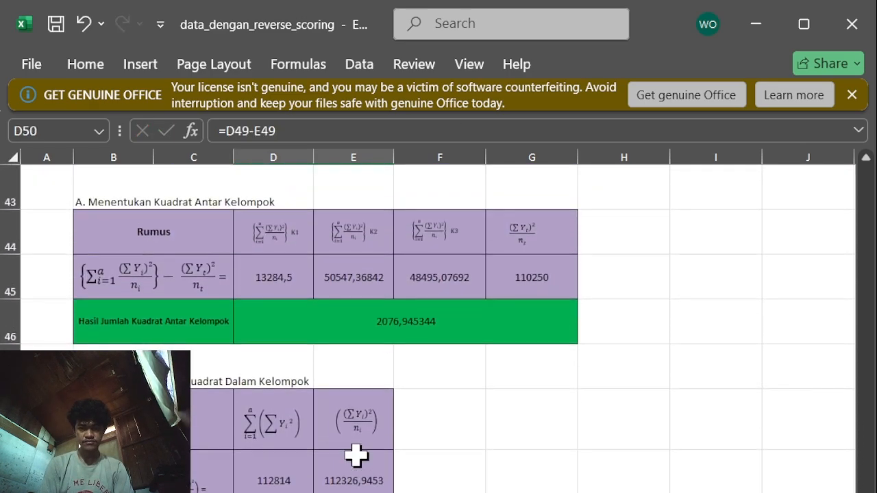
{"action": "left_click", "coordinate": [352, 472]}
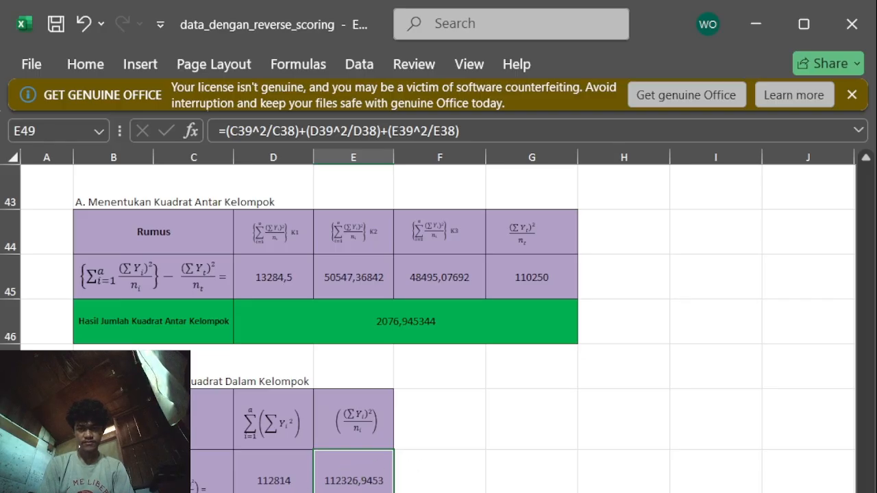
{"action": "left_click", "coordinate": [328, 491]}
{"action": "key", "text": "F2"}
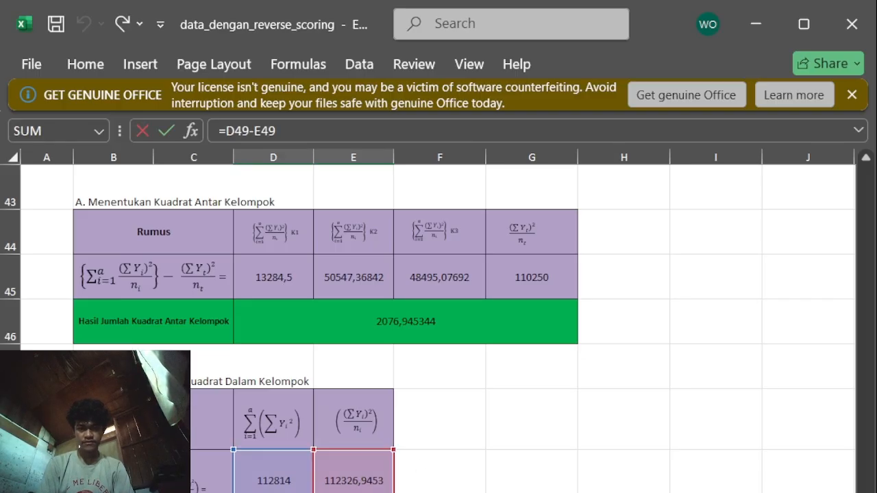
{"action": "key", "text": "Tab"}
{"action": "key", "text": "shift+Tab"}
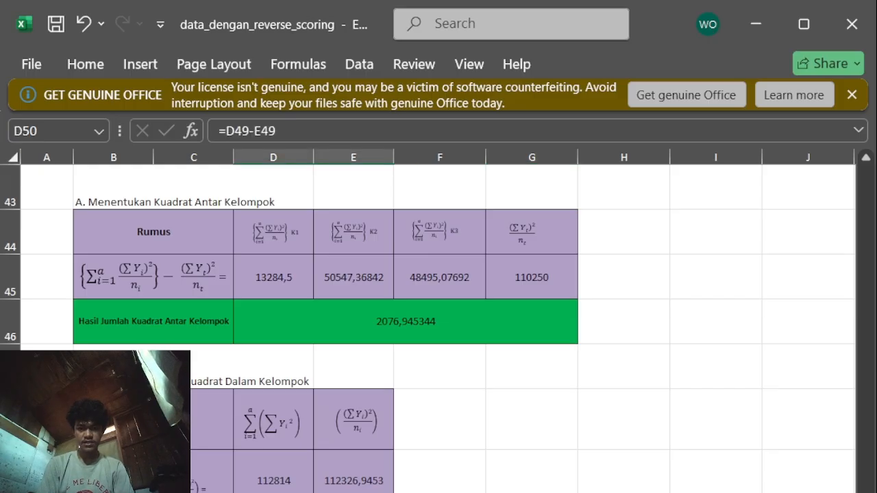
{"action": "scroll", "coordinate": [438, 328], "scroll_direction": "up", "scroll_amount": 2}
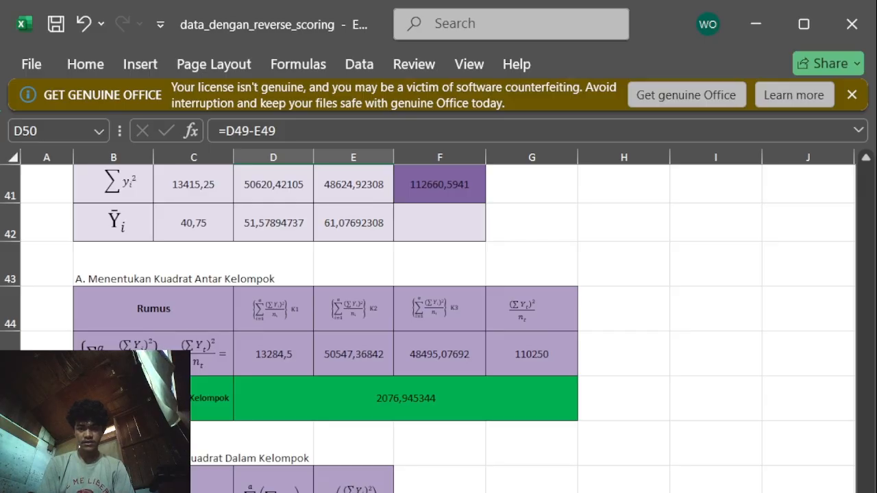
{"action": "key", "text": "Right"}
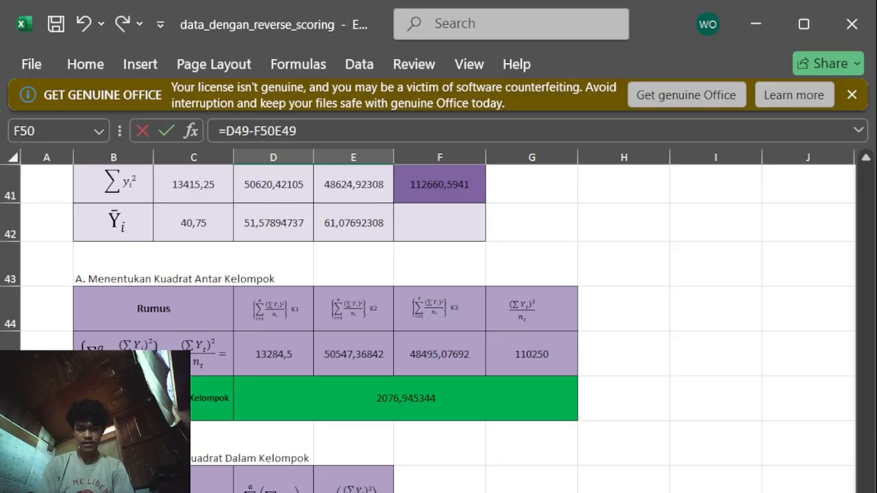
{"action": "key", "text": "Tab"}
{"action": "key", "text": "Left"}
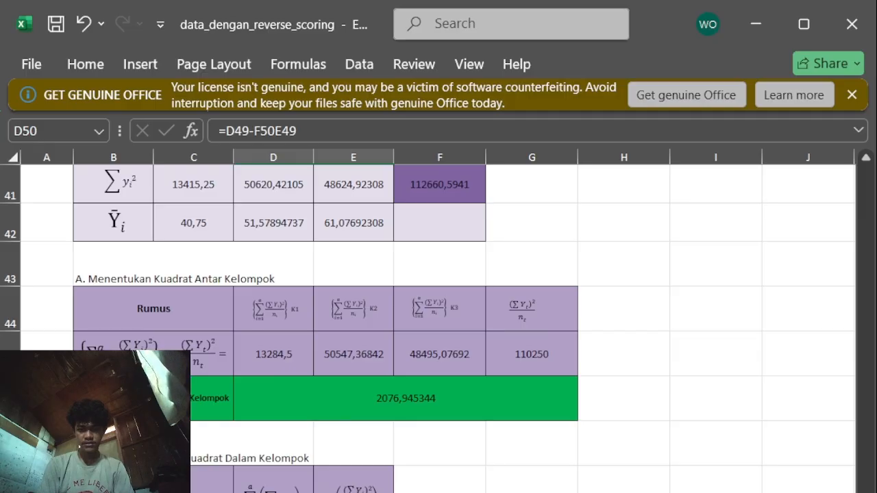
Clear the within-group sum of squares result in D50 and enter the formula =D49-E49 there
{"action": "key", "text": "Delete"}
{"action": "key", "text": "Up"}
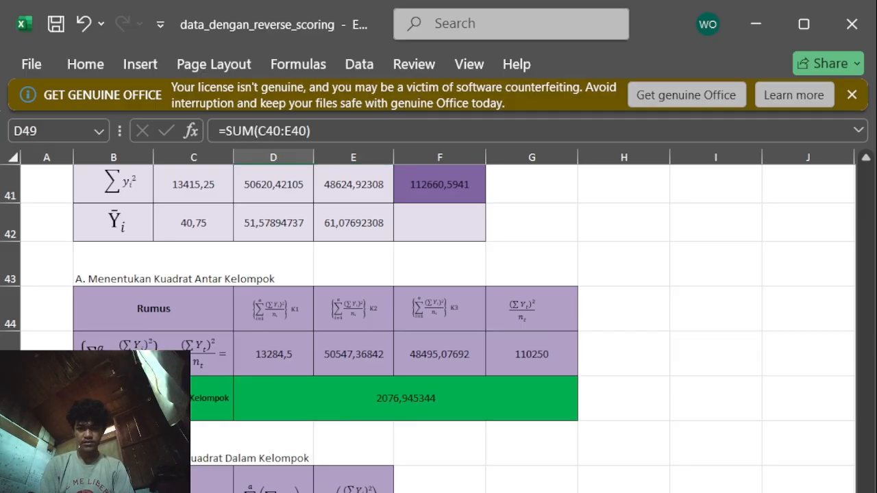
{"action": "key", "text": "Down"}
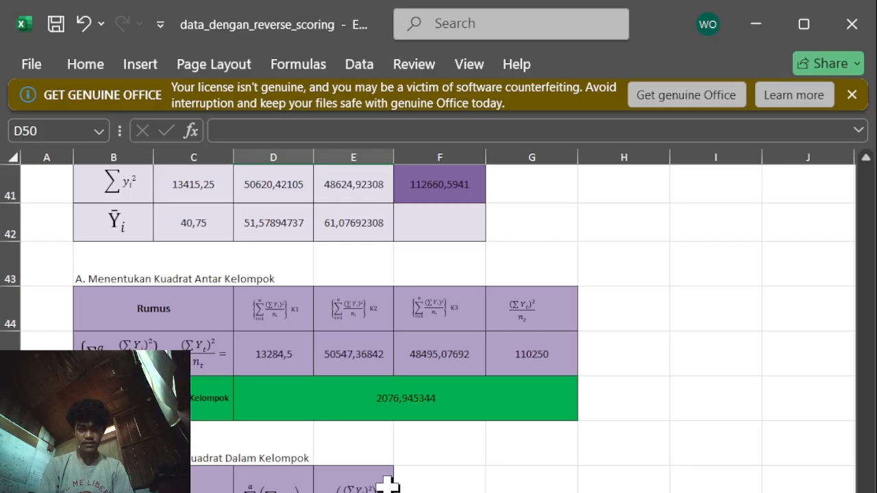
{"action": "scroll", "coordinate": [304, 477], "scroll_direction": "up", "scroll_amount": 4}
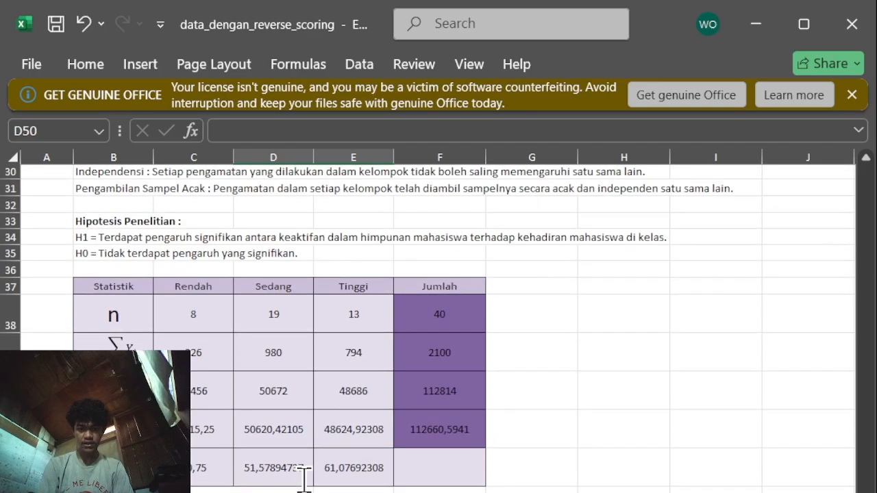
{"action": "scroll", "coordinate": [303, 478], "scroll_direction": "down", "scroll_amount": 3}
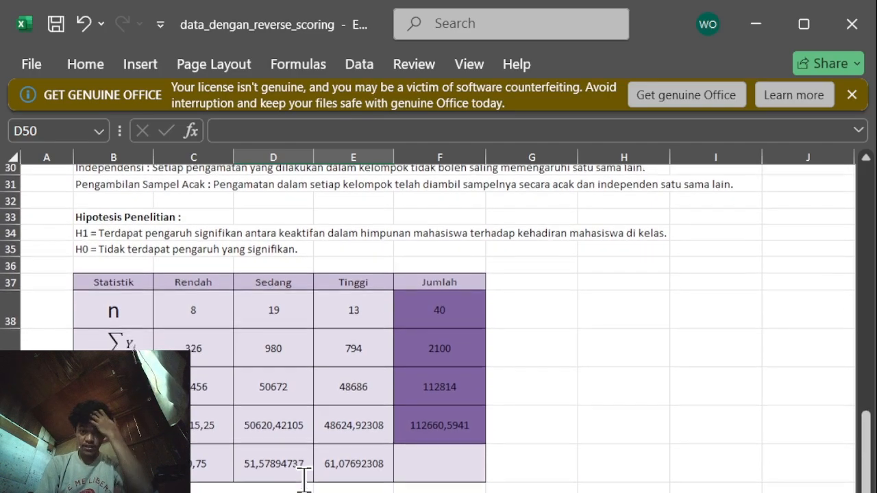
{"action": "scroll", "coordinate": [303, 478], "scroll_direction": "down", "scroll_amount": 2}
{"action": "scroll", "coordinate": [303, 475], "scroll_direction": "up", "scroll_amount": 2}
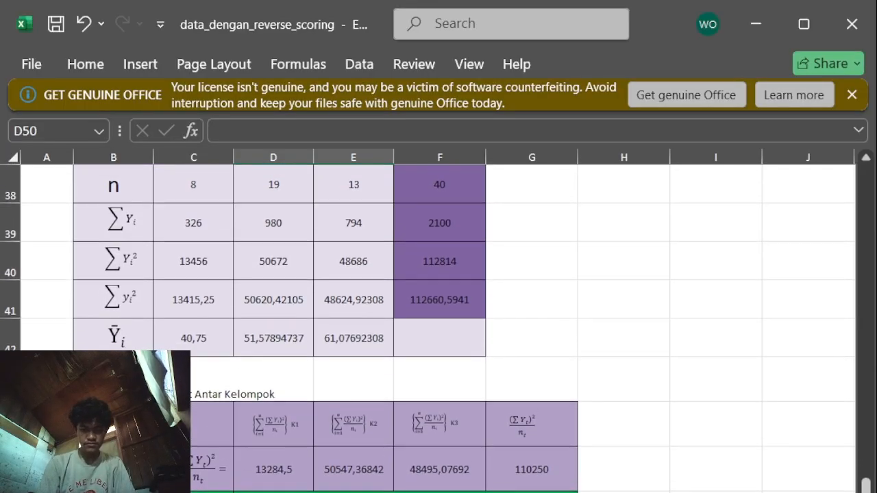
{"action": "type", "text": "="}
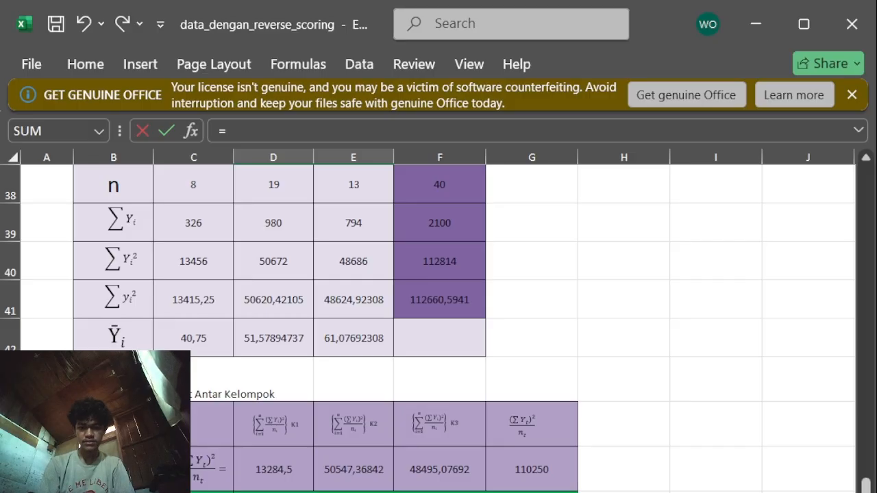
{"action": "key", "text": "Up"}
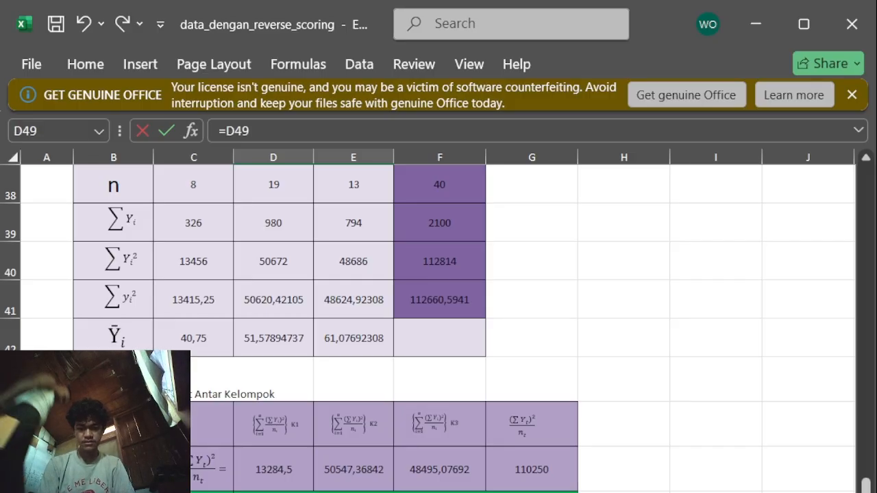
{"action": "type", "text": "-"}
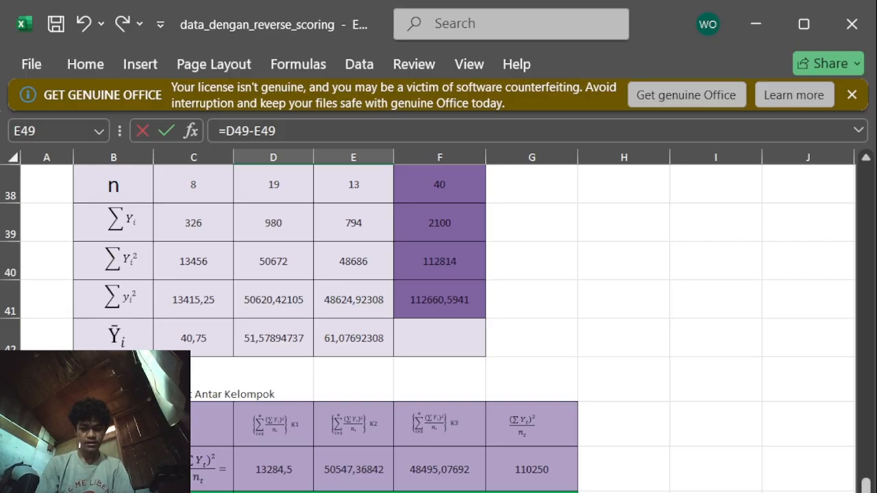
{"action": "key", "text": "Return"}
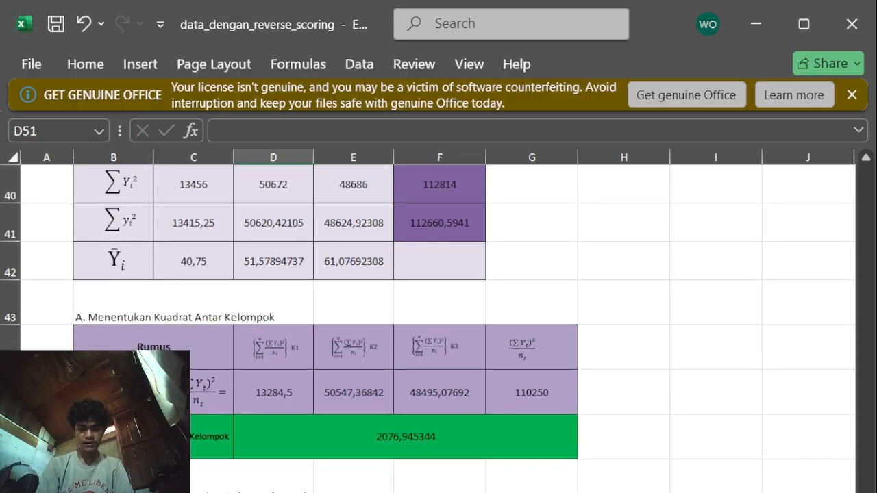
Examine the within-group result and the ANOVA sections below it, from the total sum of squares to F Hitung
{"action": "scroll", "coordinate": [438, 329], "scroll_direction": "down", "scroll_amount": 6}
{"action": "scroll", "coordinate": [438, 328], "scroll_direction": "up", "scroll_amount": 1}
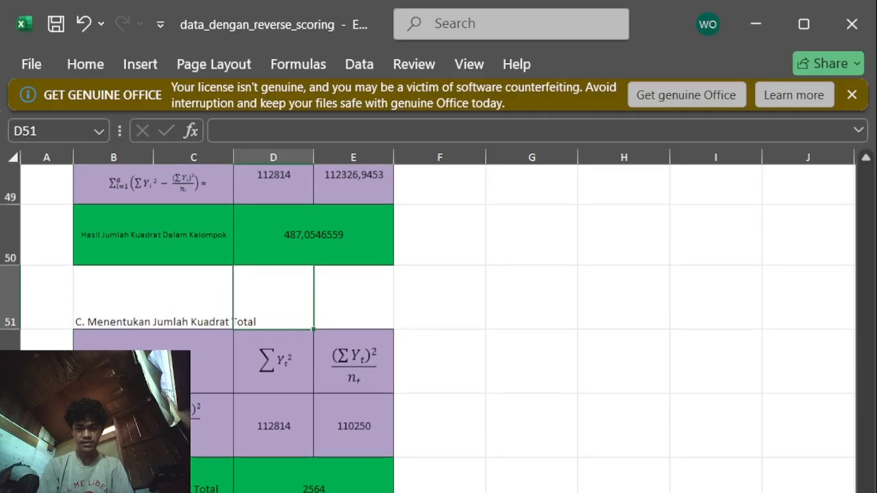
{"action": "left_click", "coordinate": [440, 492]}
{"action": "scroll", "coordinate": [440, 329], "scroll_direction": "down", "scroll_amount": 3}
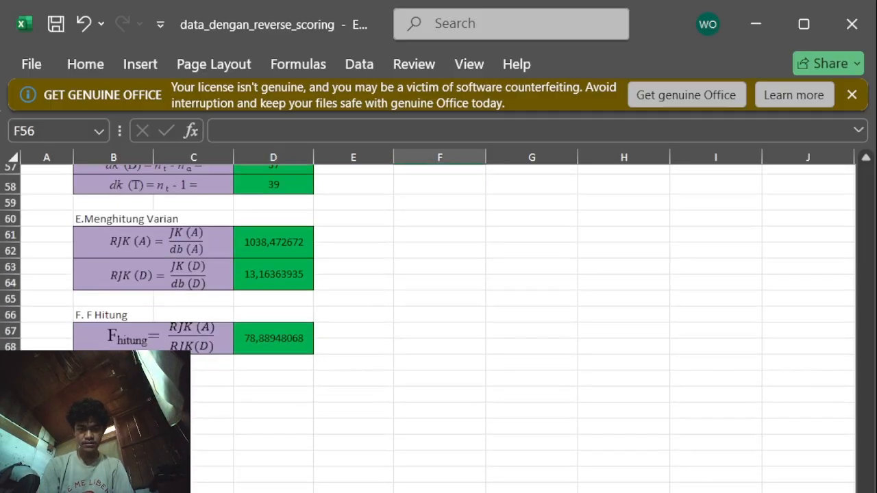
{"action": "scroll", "coordinate": [439, 328], "scroll_direction": "up", "scroll_amount": 4}
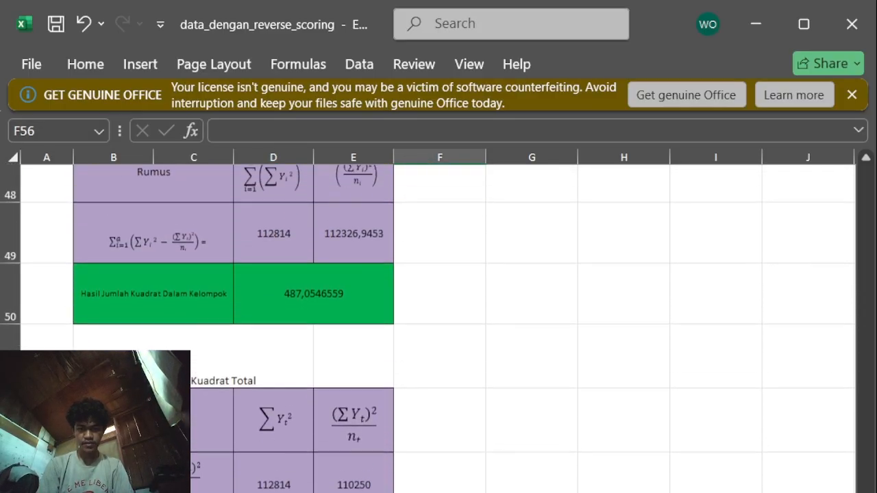
{"action": "scroll", "coordinate": [438, 329], "scroll_direction": "up", "scroll_amount": 1}
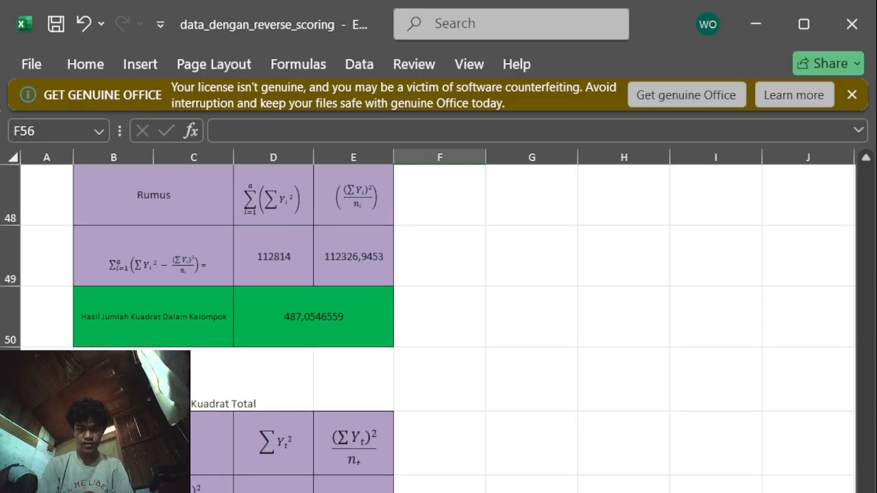
{"action": "scroll", "coordinate": [327, 460], "scroll_direction": "up", "scroll_amount": 2}
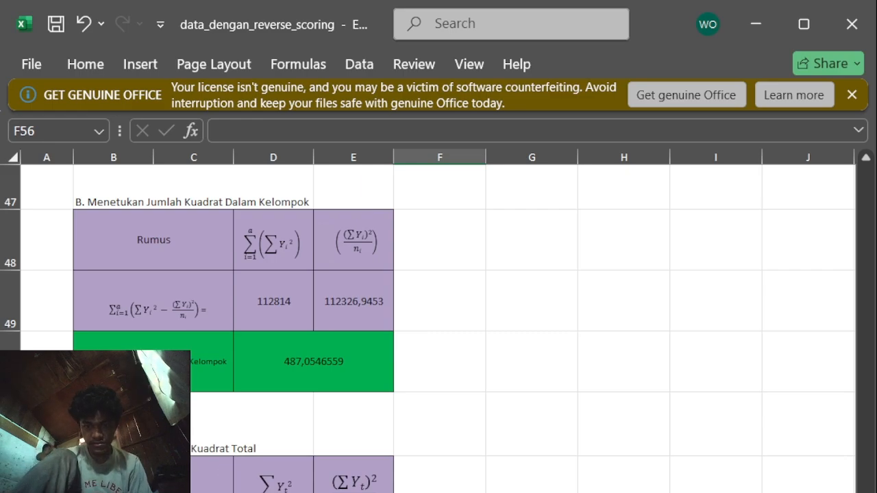
{"action": "scroll", "coordinate": [439, 328], "scroll_direction": "up", "scroll_amount": 3}
{"action": "scroll", "coordinate": [438, 329], "scroll_direction": "down", "scroll_amount": 1}
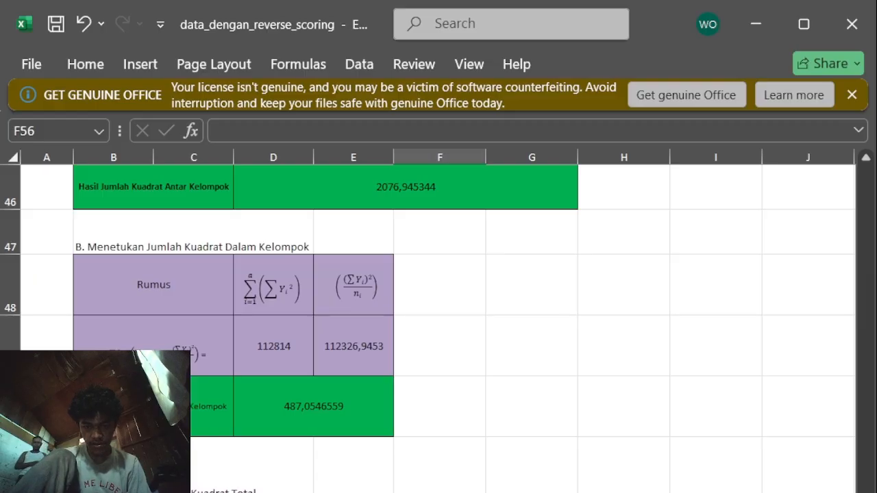
Inspect the total sum of squares formulas in D53 and E53 and the source total of ΣYi² in F40
{"action": "left_click", "coordinate": [274, 491]}
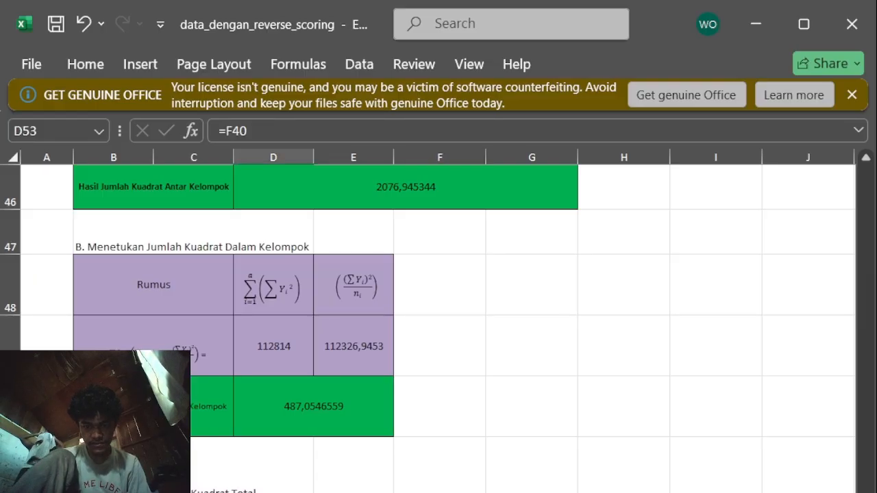
{"action": "key", "text": "Tab"}
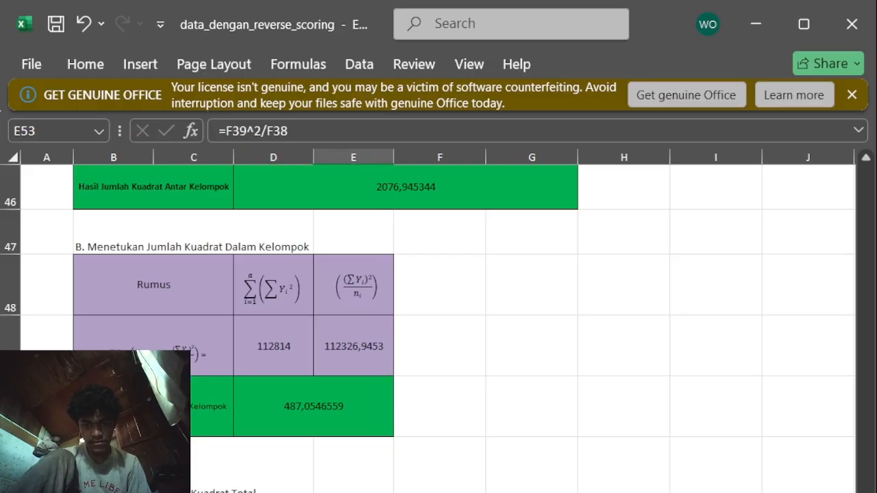
{"action": "scroll", "coordinate": [438, 329], "scroll_direction": "up", "scroll_amount": 1}
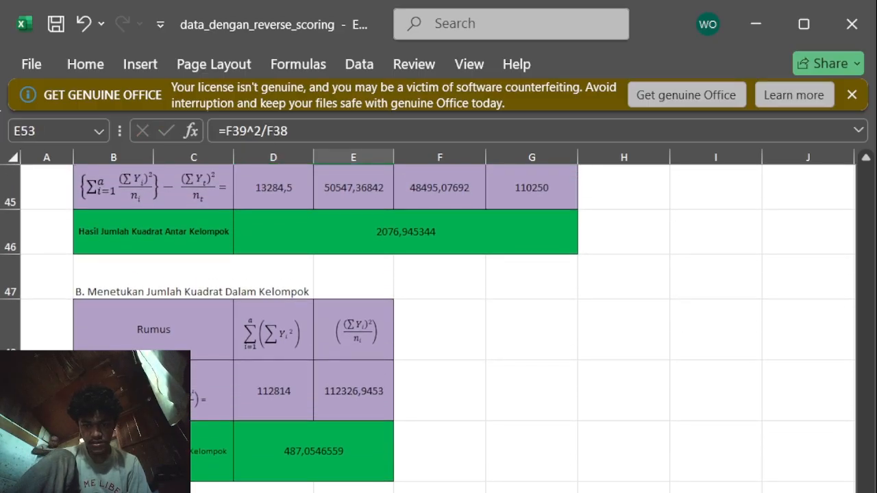
{"action": "scroll", "coordinate": [438, 329], "scroll_direction": "up", "scroll_amount": 8}
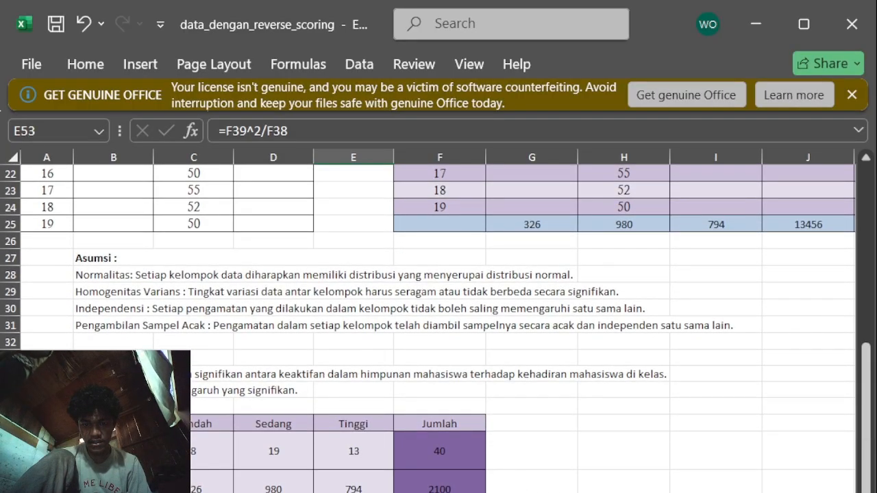
{"action": "left_click", "coordinate": [439, 492]}
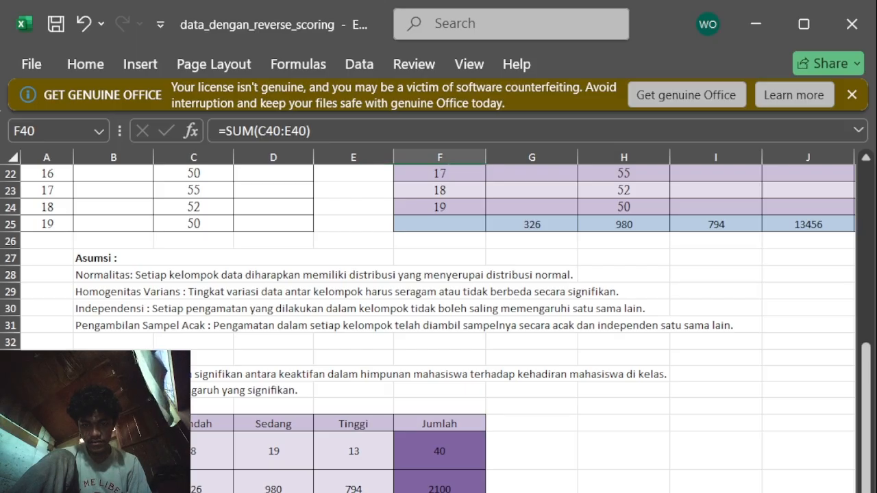
{"action": "scroll", "coordinate": [439, 322], "scroll_direction": "down", "scroll_amount": 10}
{"action": "scroll", "coordinate": [438, 322], "scroll_direction": "up", "scroll_amount": 1}
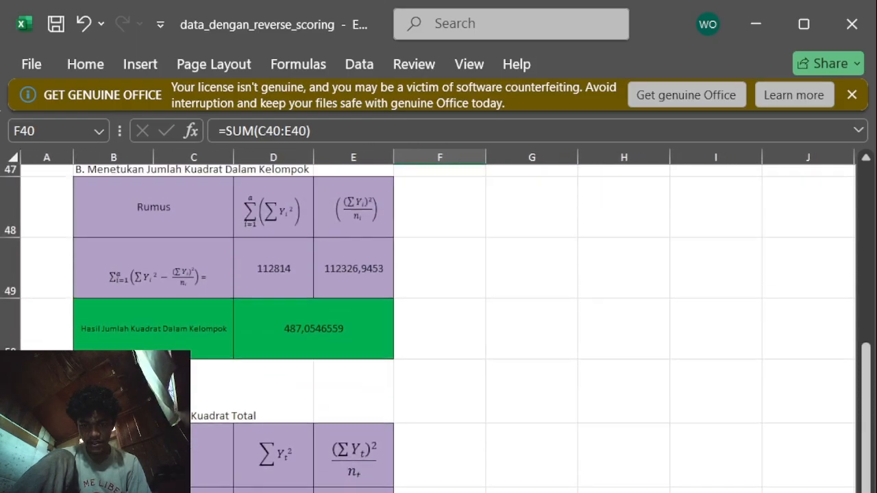
Examine the (ΣYt)²/nt formula in E53 and the source totals it references in the statistics table's Jumlah column
{"action": "scroll", "coordinate": [438, 322], "scroll_direction": "up", "scroll_amount": 1}
{"action": "left_click", "coordinate": [273, 492]}
{"action": "left_click", "coordinate": [353, 492]}
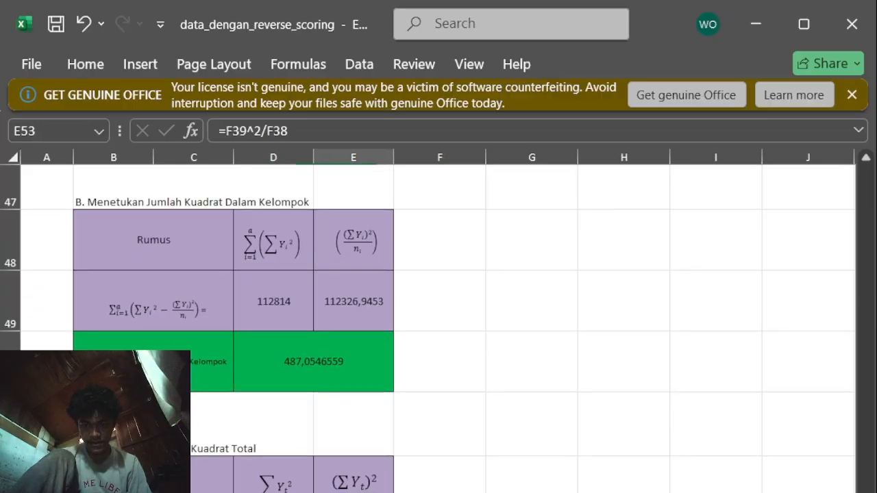
{"action": "scroll", "coordinate": [401, 425], "scroll_direction": "up", "scroll_amount": 14}
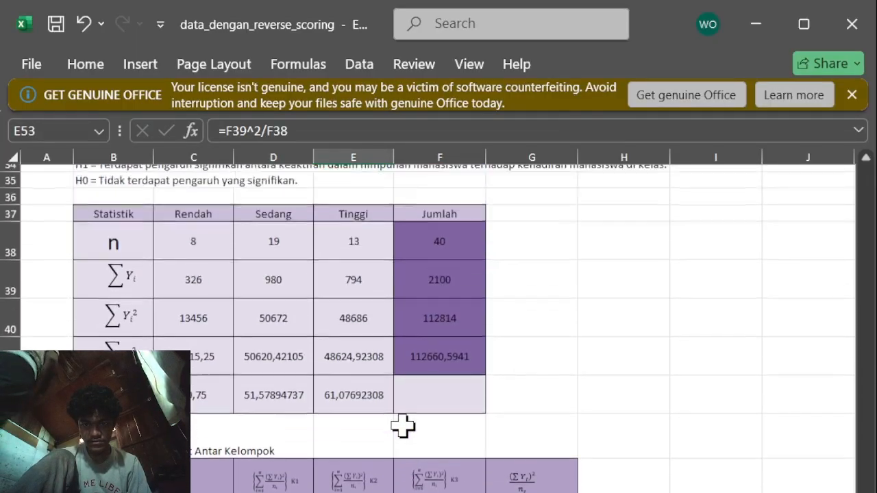
{"action": "scroll", "coordinate": [401, 425], "scroll_direction": "down", "scroll_amount": 12}
{"action": "scroll", "coordinate": [402, 425], "scroll_direction": "down", "scroll_amount": 4}
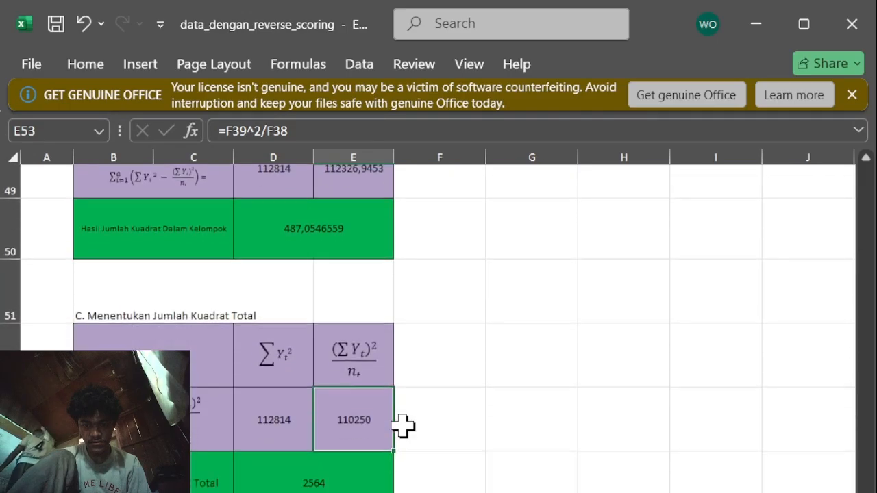
{"action": "double_click", "coordinate": [348, 402]}
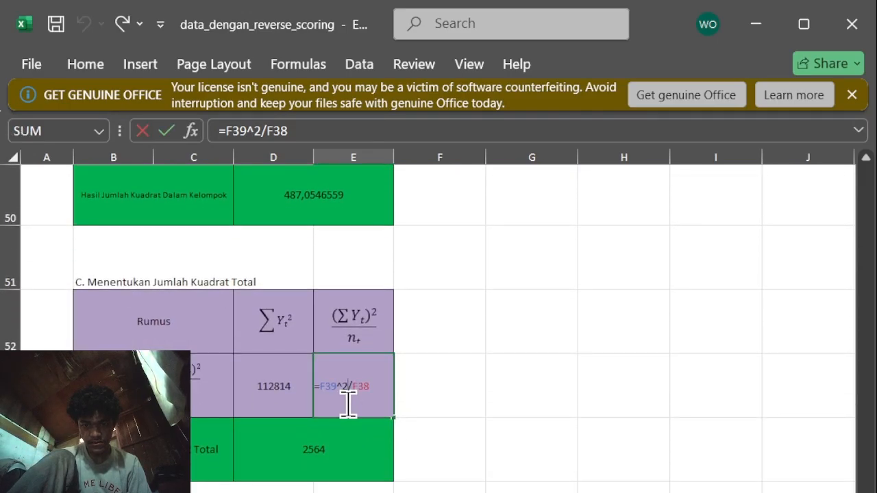
{"action": "scroll", "coordinate": [348, 401], "scroll_direction": "up", "scroll_amount": 7}
{"action": "scroll", "coordinate": [348, 405], "scroll_direction": "up", "scroll_amount": 5}
{"action": "scroll", "coordinate": [348, 404], "scroll_direction": "down", "scroll_amount": 10}
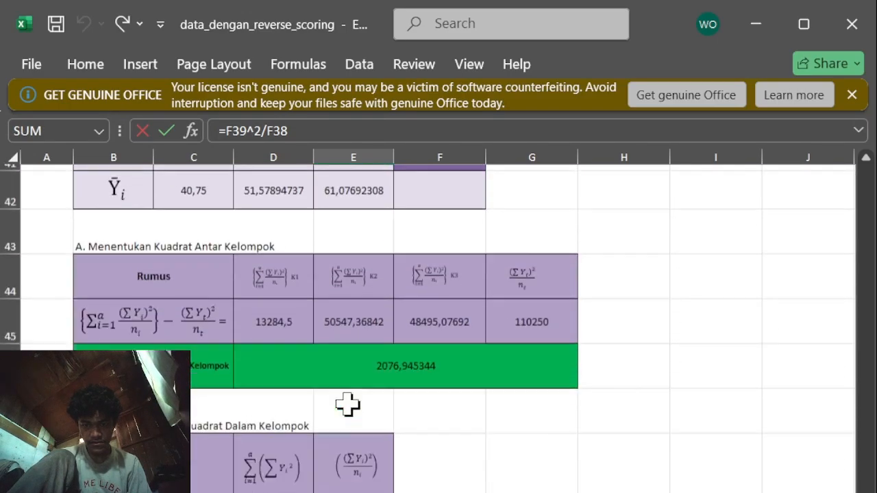
{"action": "left_click", "coordinate": [438, 442]}
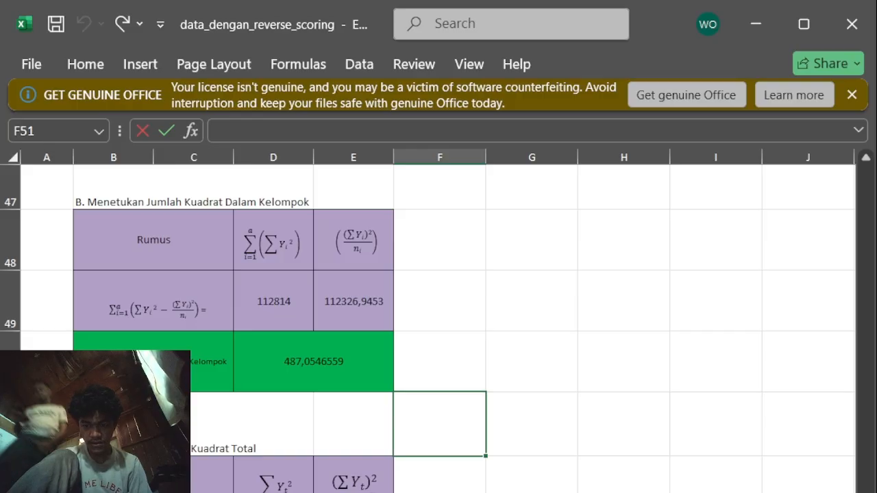
{"action": "type", "text": "="}
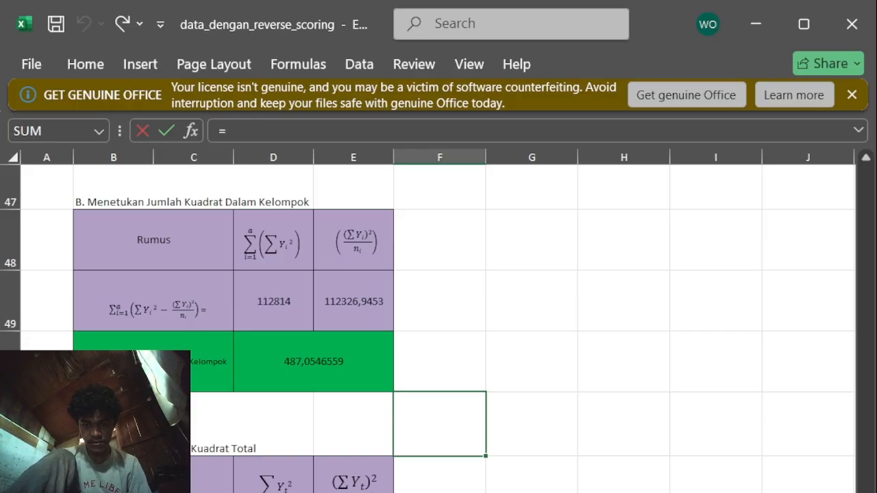
{"action": "key", "text": "Return"}
{"action": "key", "text": "Return"}
{"action": "key", "text": "Return"}
{"action": "key", "text": "Down"}
{"action": "key", "text": "Right"}
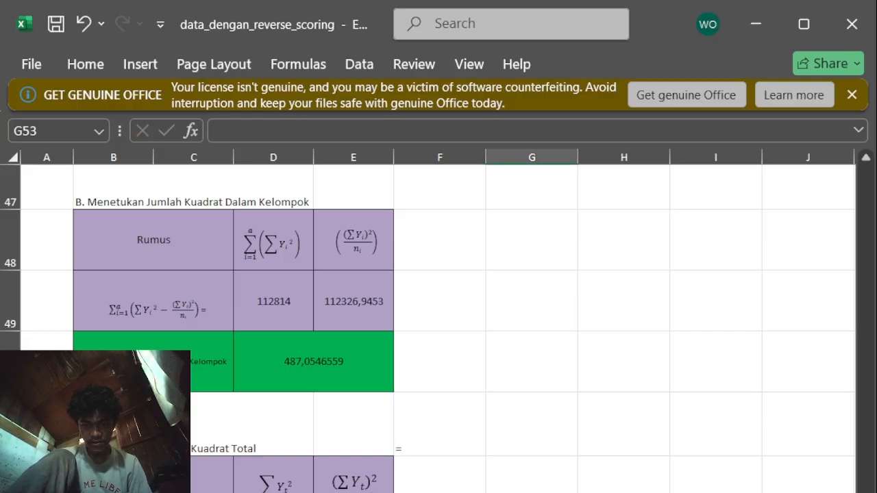
{"action": "key", "text": "Left"}
{"action": "key", "text": "BackSpace"}
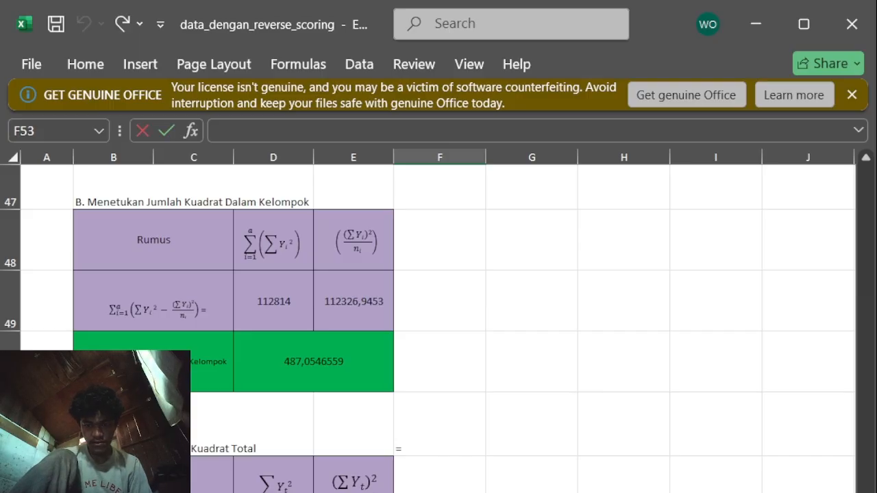
Recheck the formula in E53 against the totals of n and ΣYi in F38 and F39
{"action": "scroll", "coordinate": [438, 328], "scroll_direction": "up", "scroll_amount": 15}
{"action": "scroll", "coordinate": [439, 329], "scroll_direction": "down", "scroll_amount": 5}
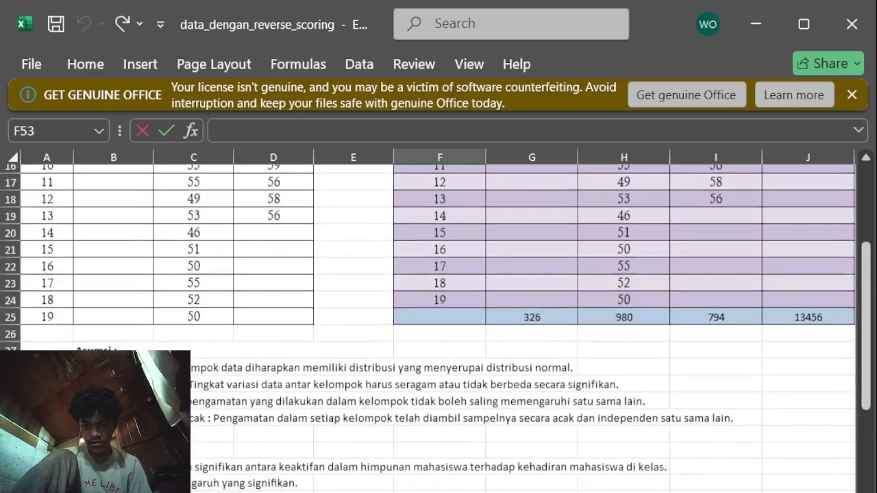
{"action": "scroll", "coordinate": [439, 329], "scroll_direction": "down", "scroll_amount": 11}
{"action": "scroll", "coordinate": [439, 329], "scroll_direction": "up", "scroll_amount": 3}
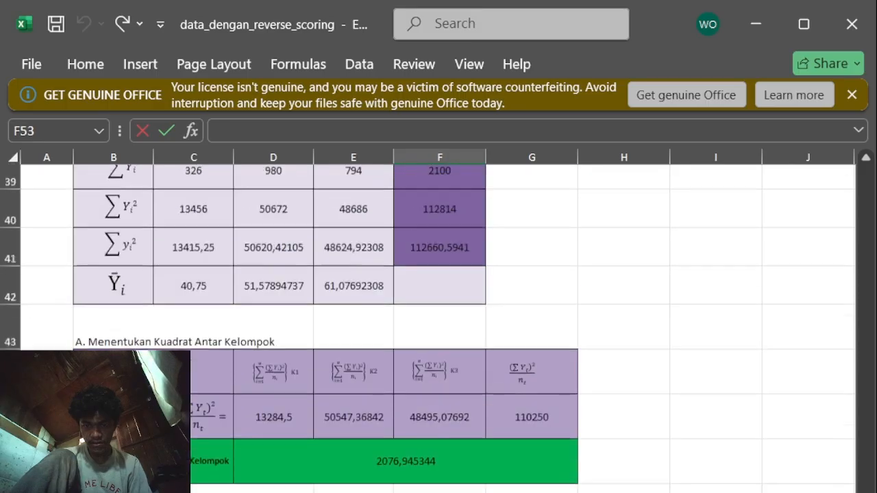
{"action": "scroll", "coordinate": [439, 328], "scroll_direction": "up", "scroll_amount": 2}
{"action": "scroll", "coordinate": [438, 328], "scroll_direction": "down", "scroll_amount": 5}
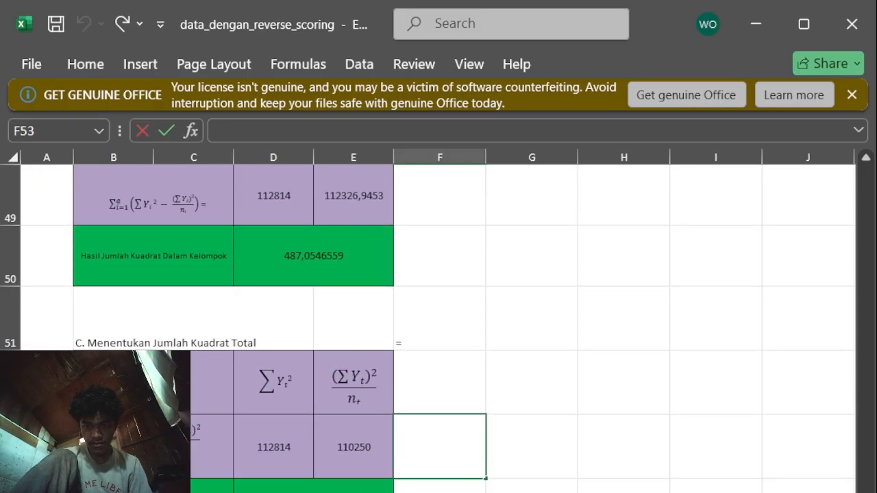
{"action": "left_click", "coordinate": [386, 432]}
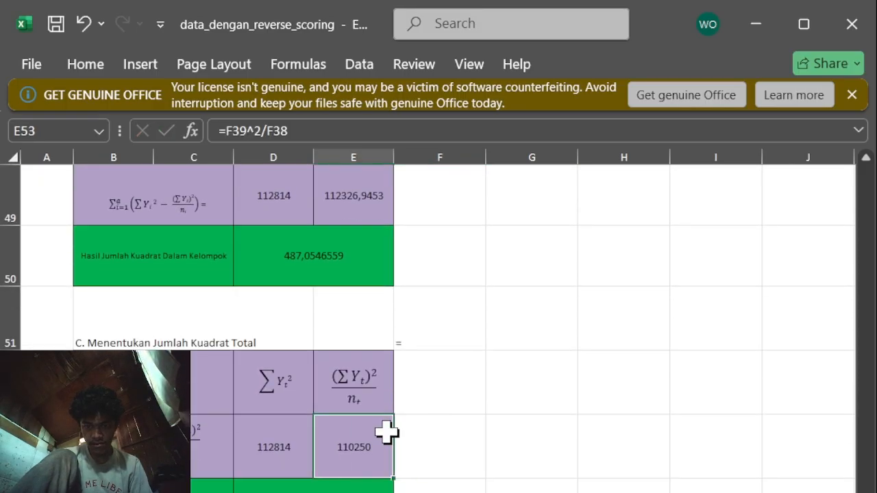
{"action": "double_click", "coordinate": [377, 446]}
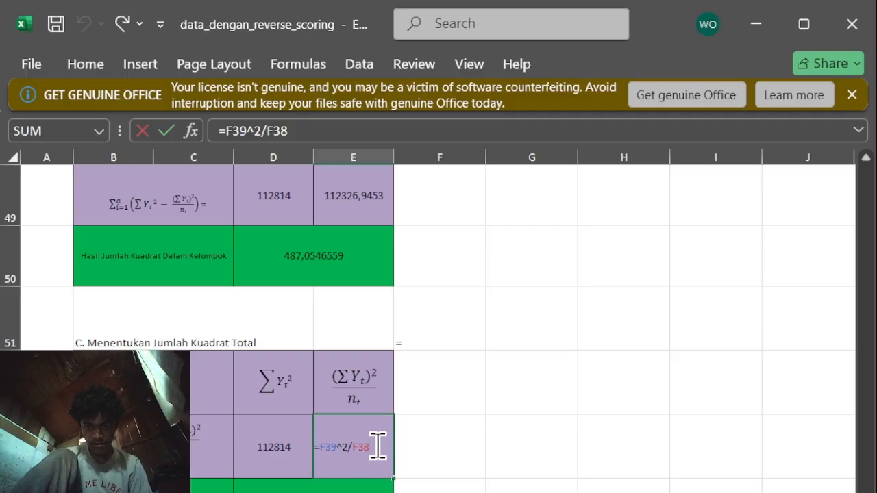
{"action": "left_click", "coordinate": [477, 484]}
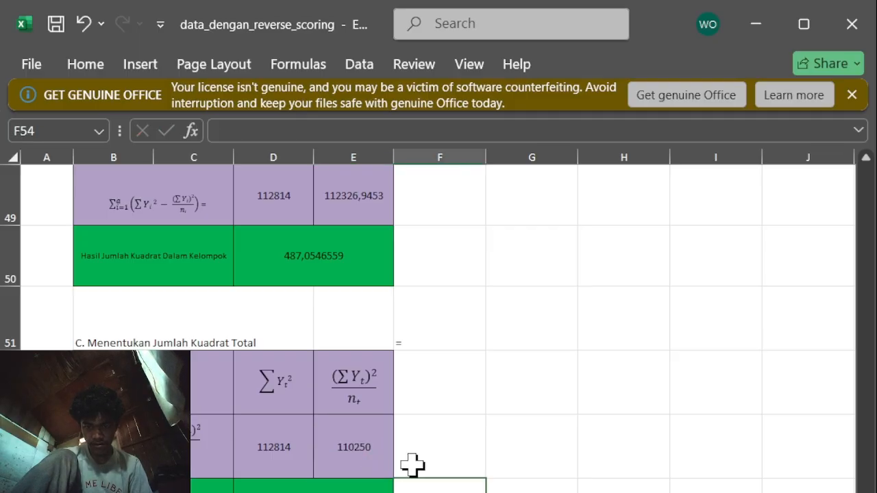
{"action": "left_click", "coordinate": [361, 442]}
{"action": "double_click", "coordinate": [360, 442]}
{"action": "scroll", "coordinate": [362, 446], "scroll_direction": "up", "scroll_amount": 5}
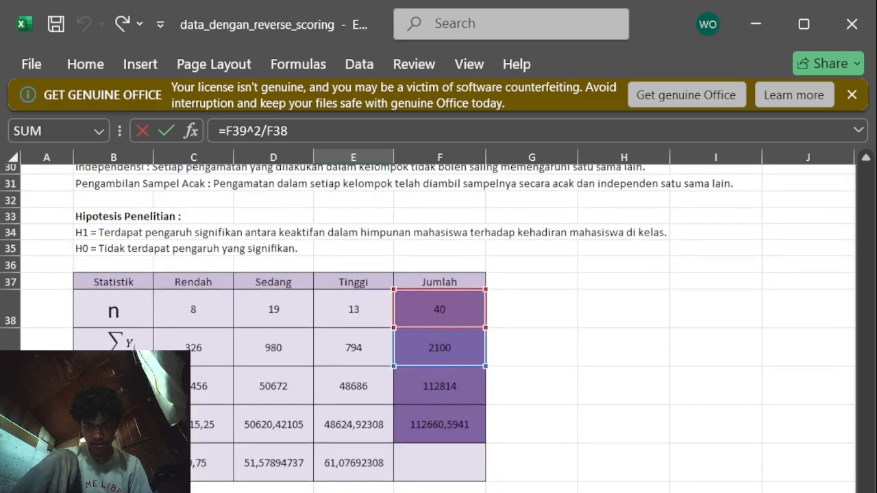
{"action": "scroll", "coordinate": [361, 445], "scroll_direction": "down", "scroll_amount": 6}
{"action": "scroll", "coordinate": [439, 296], "scroll_direction": "up", "scroll_amount": 5}
{"action": "left_click", "coordinate": [440, 296]}
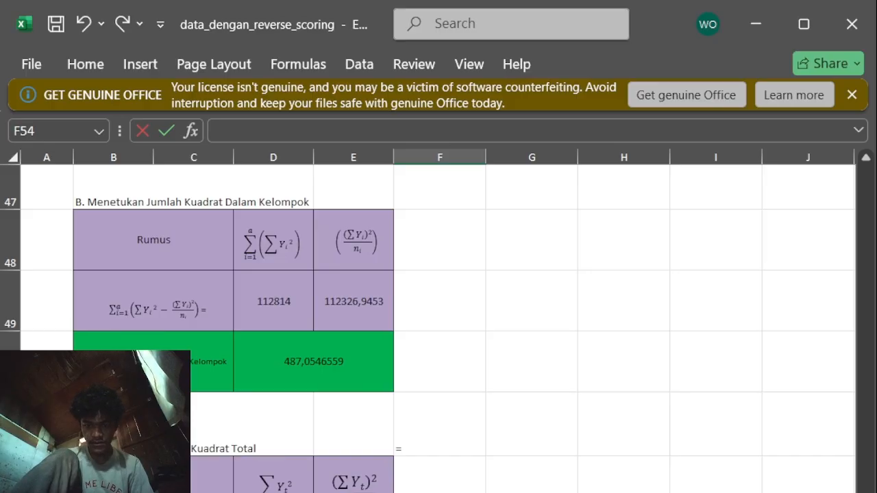
{"action": "scroll", "coordinate": [438, 329], "scroll_direction": "up", "scroll_amount": 6}
{"action": "scroll", "coordinate": [438, 329], "scroll_direction": "down", "scroll_amount": 6}
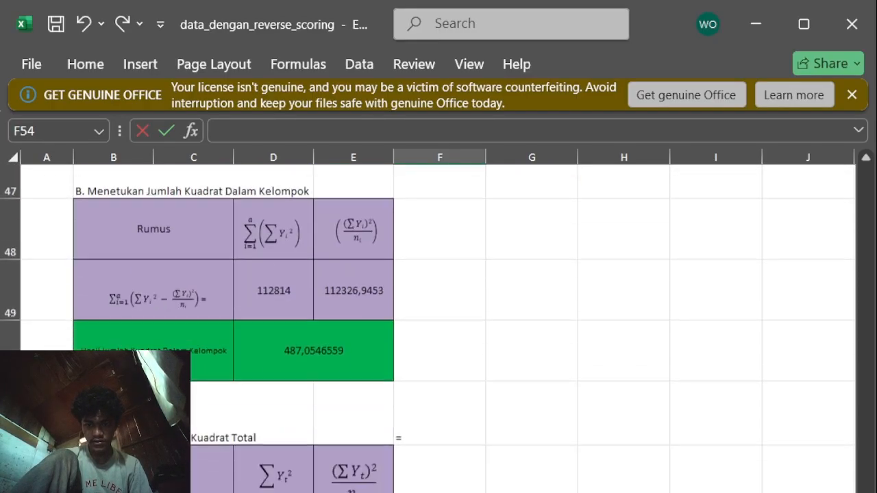
{"action": "scroll", "coordinate": [578, 483], "scroll_direction": "up", "scroll_amount": 2}
{"action": "scroll", "coordinate": [577, 483], "scroll_direction": "down", "scroll_amount": 4}
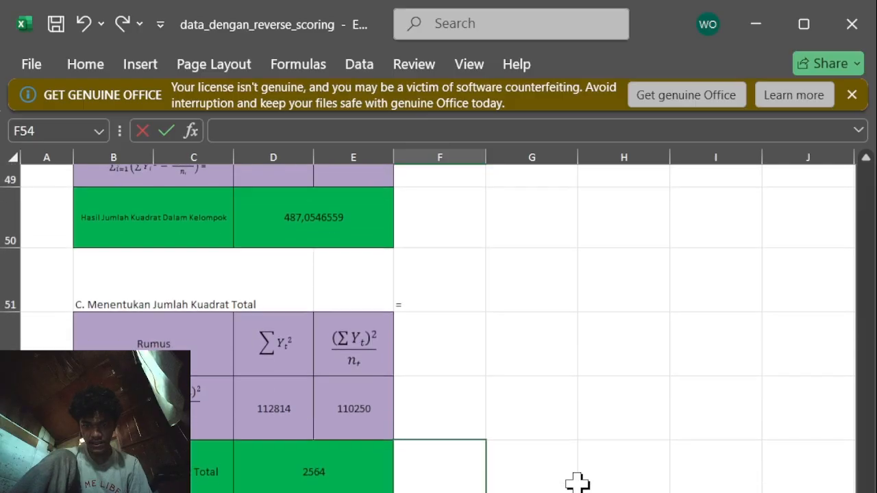
{"action": "scroll", "coordinate": [577, 483], "scroll_direction": "up", "scroll_amount": 2}
{"action": "scroll", "coordinate": [578, 482], "scroll_direction": "down", "scroll_amount": 2}
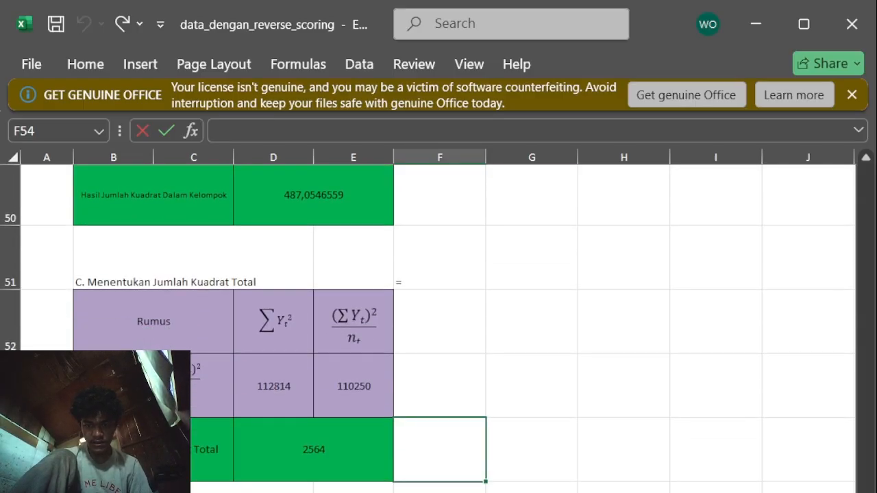
Undo the stray equals sign entered in F51 beside the total sum of squares heading
{"action": "left_click", "coordinate": [531, 487]}
{"action": "left_click", "coordinate": [439, 450]}
{"action": "left_click", "coordinate": [353, 386]}
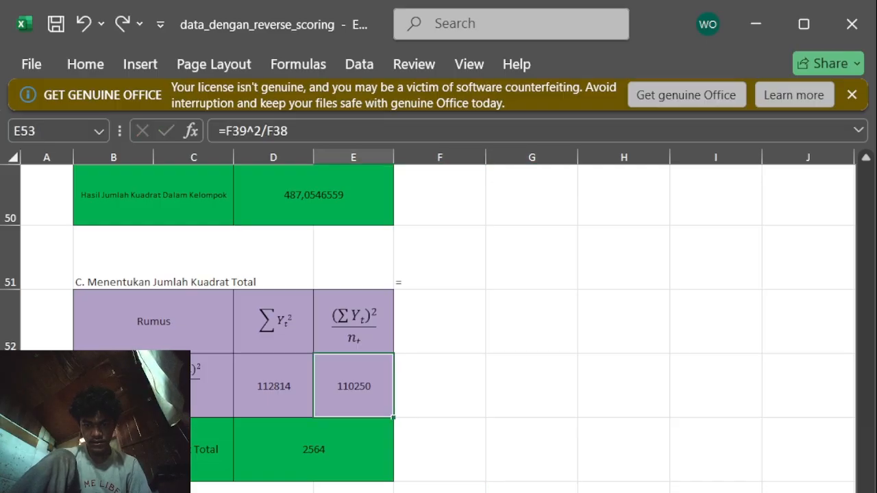
{"action": "key", "text": "ctrl+z"}
{"action": "key", "text": "ctrl+z"}
{"action": "key", "text": "ctrl+z"}
{"action": "key", "text": "ctrl+z"}
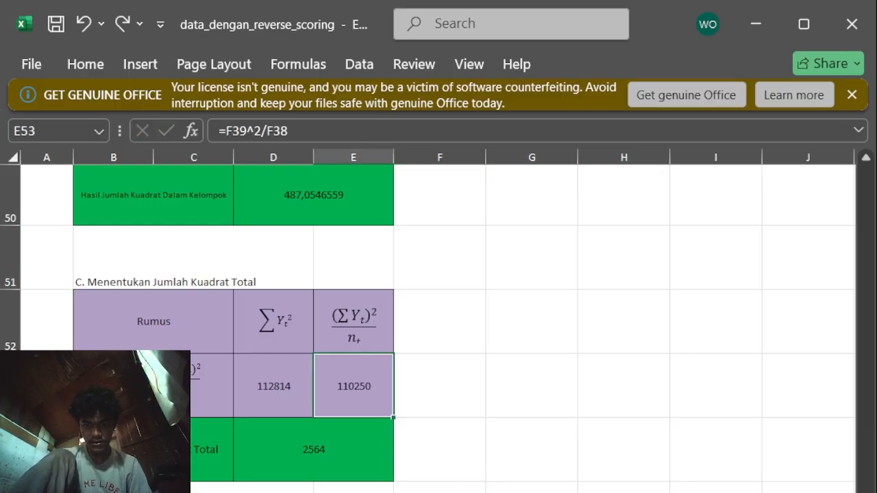
{"action": "left_click_drag", "start_coordinate": [363, 492], "coordinate": [435, 492]}
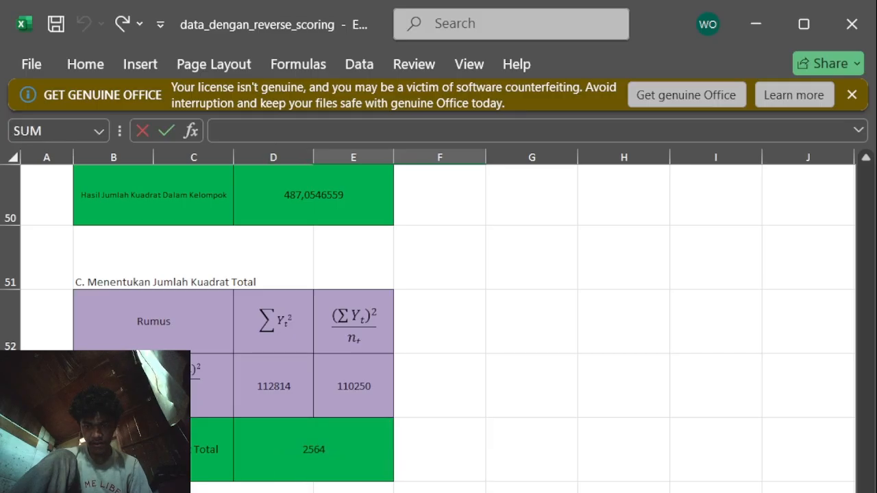
{"action": "key", "text": "Return"}
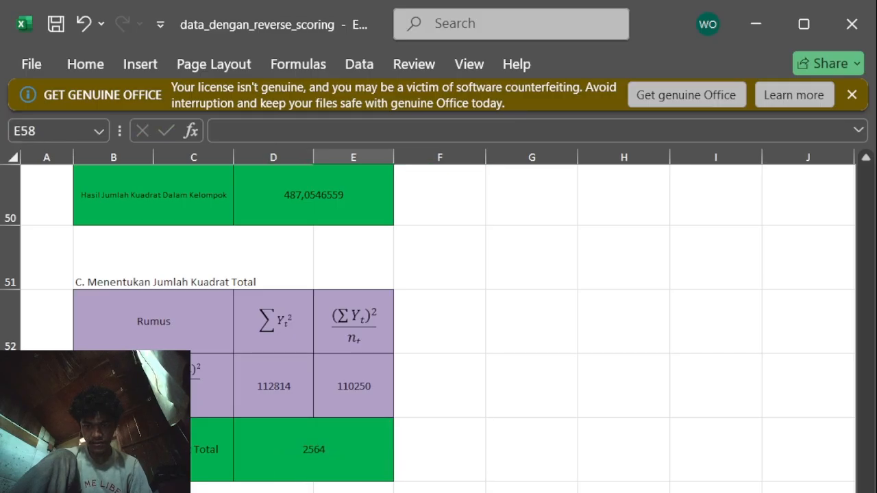
{"action": "key", "text": "Up"}
{"action": "key", "text": "Delete"}
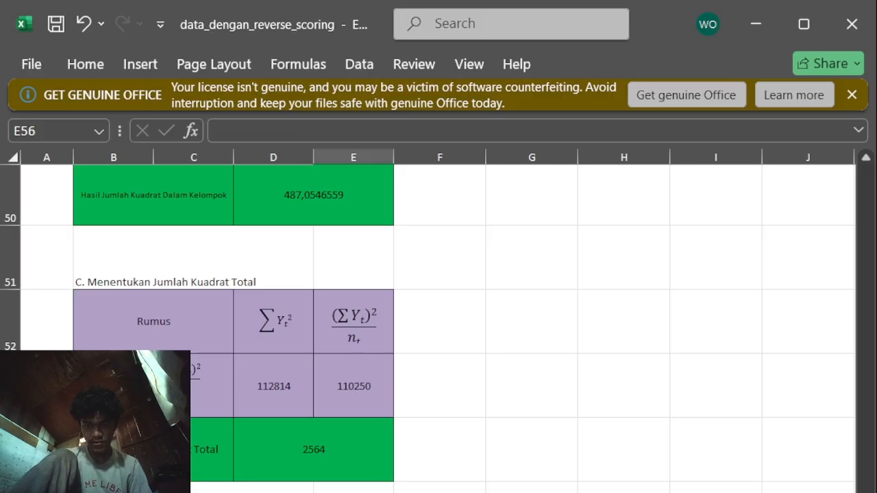
Clear the (ΣYt)²/nt value from E53 in the total sum of squares table
{"action": "scroll", "coordinate": [438, 322], "scroll_direction": "up", "scroll_amount": 1}
{"action": "key", "text": "Up"}
{"action": "key", "text": "Up"}
{"action": "key", "text": "Up"}
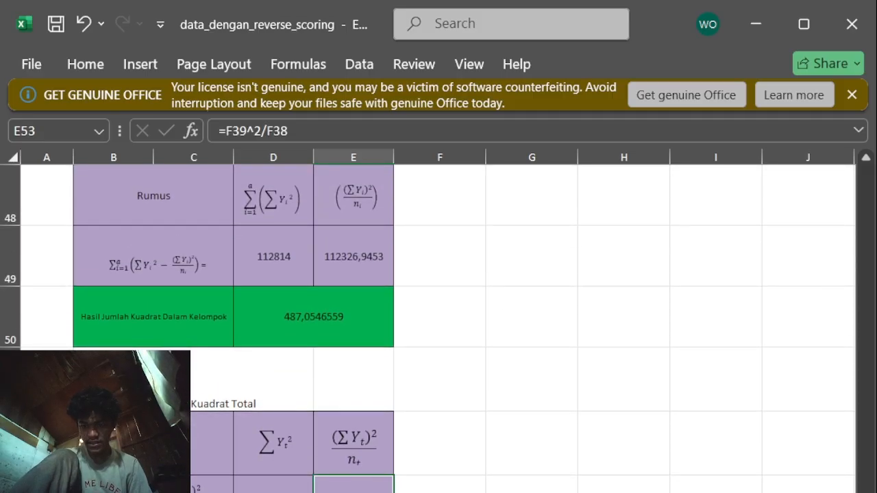
{"action": "key", "text": "Delete"}
Check the ΣYi total in F39 of the statistics table's Jumlah column and its formula
{"action": "scroll", "coordinate": [438, 322], "scroll_direction": "up", "scroll_amount": 3}
{"action": "scroll", "coordinate": [438, 322], "scroll_direction": "up", "scroll_amount": 4}
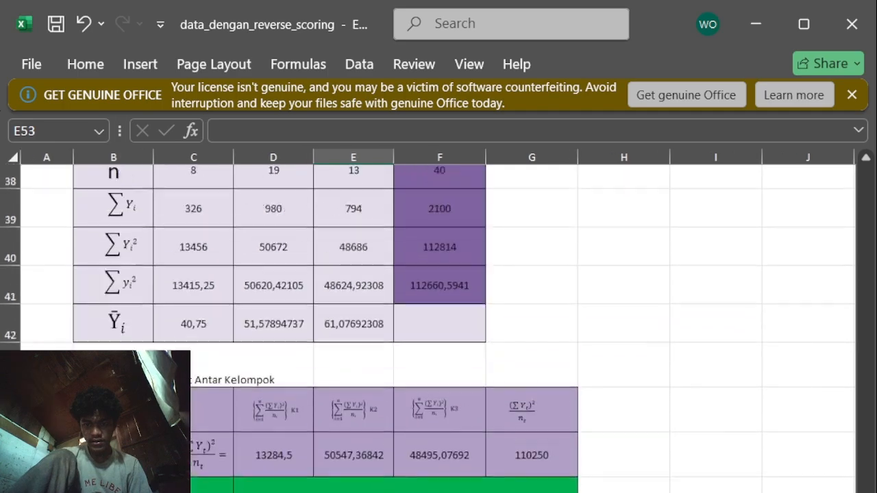
{"action": "scroll", "coordinate": [431, 372], "scroll_direction": "up", "scroll_amount": 3}
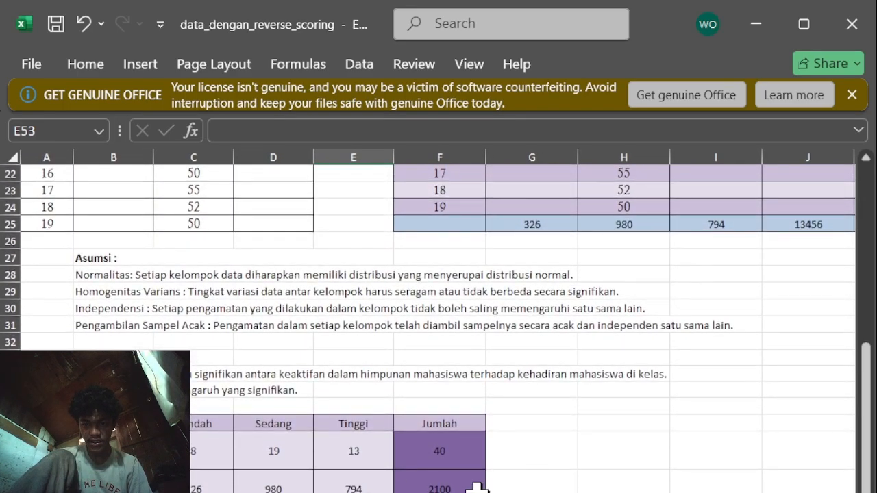
{"action": "left_click", "coordinate": [477, 486]}
{"action": "scroll", "coordinate": [478, 487], "scroll_direction": "down", "scroll_amount": 8}
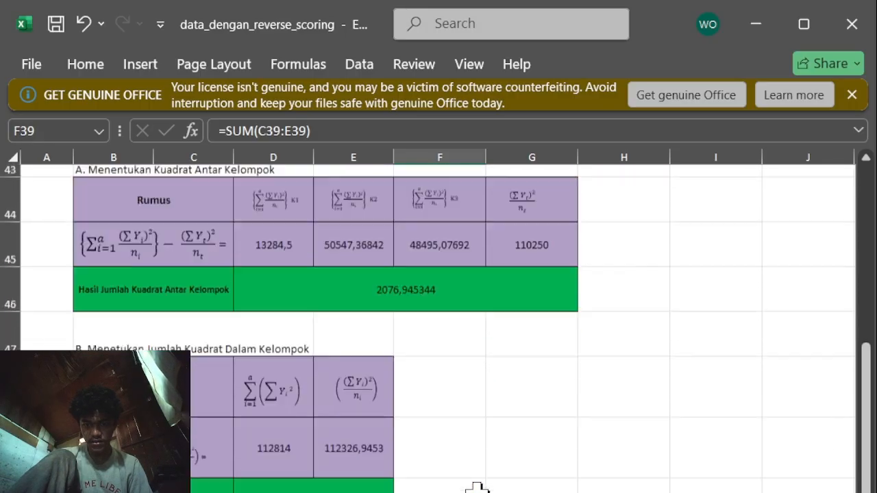
Enter the (ΣYt)²/nt formula =F39^2/F38 in E53, using the ΣYi and n totals from the Jumlah column
{"action": "left_click", "coordinate": [354, 490]}
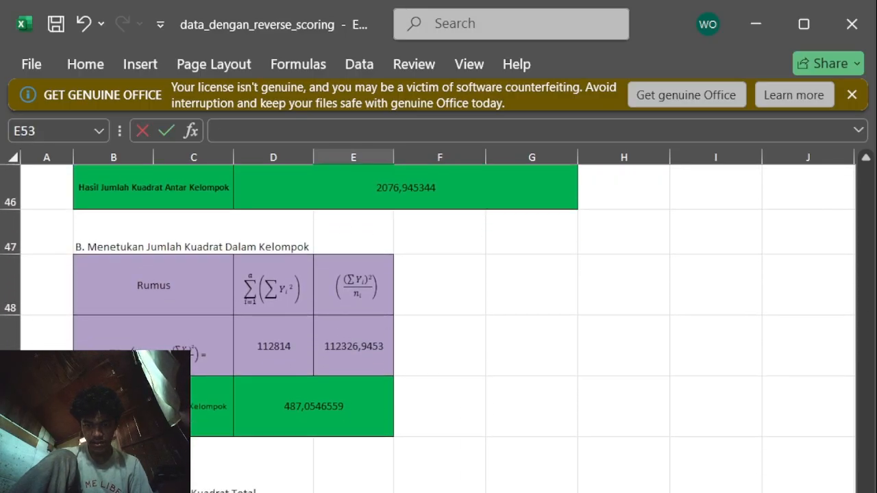
{"action": "type", "text": "="}
{"action": "scroll", "coordinate": [439, 322], "scroll_direction": "up", "scroll_amount": 5}
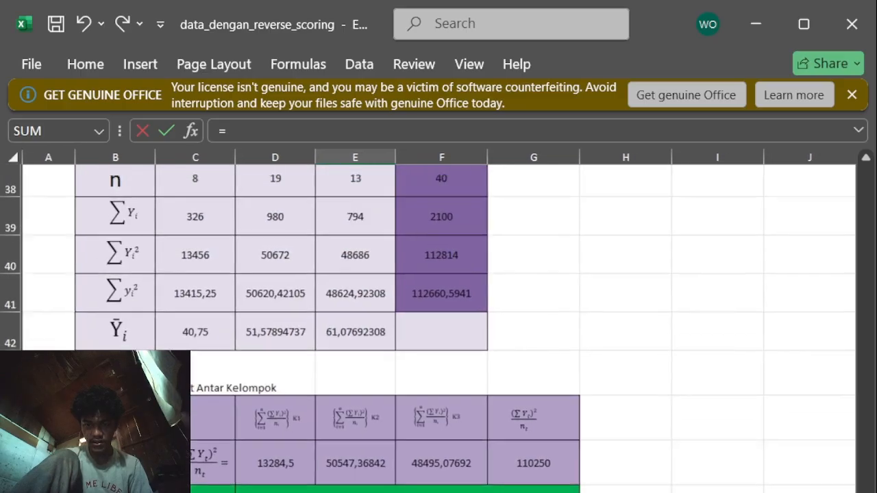
{"action": "left_click", "coordinate": [425, 340]}
{"action": "scroll", "coordinate": [426, 341], "scroll_direction": "down", "scroll_amount": 5}
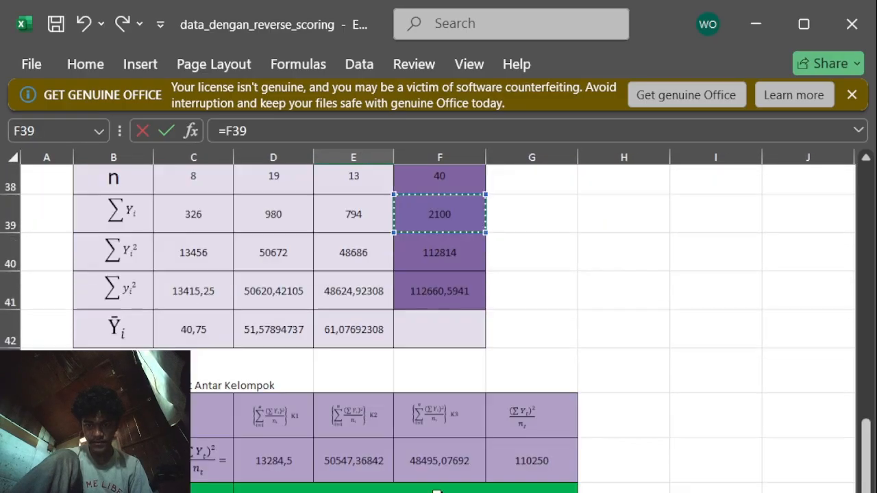
{"action": "scroll", "coordinate": [439, 329], "scroll_direction": "down", "scroll_amount": 1}
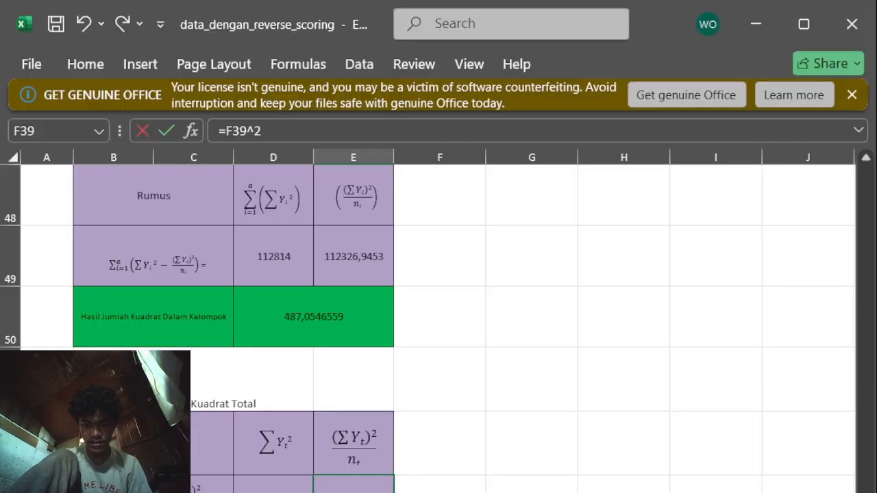
{"action": "scroll", "coordinate": [610, 475], "scroll_direction": "up", "scroll_amount": 7}
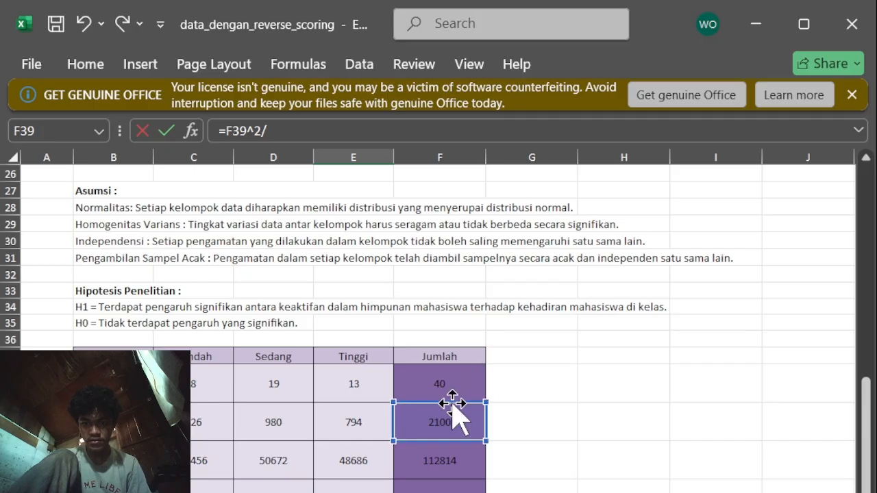
{"action": "left_click", "coordinate": [452, 373]}
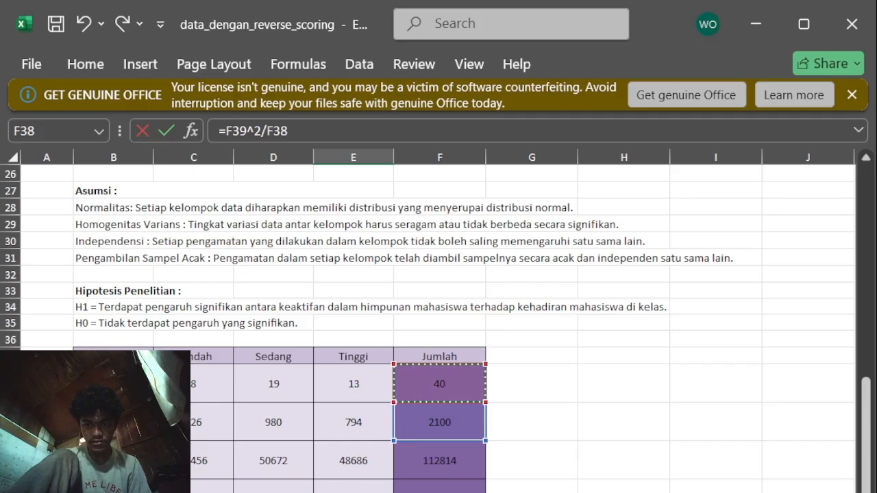
{"action": "scroll", "coordinate": [452, 373], "scroll_direction": "down", "scroll_amount": 3}
{"action": "scroll", "coordinate": [452, 373], "scroll_direction": "down", "scroll_amount": 7}
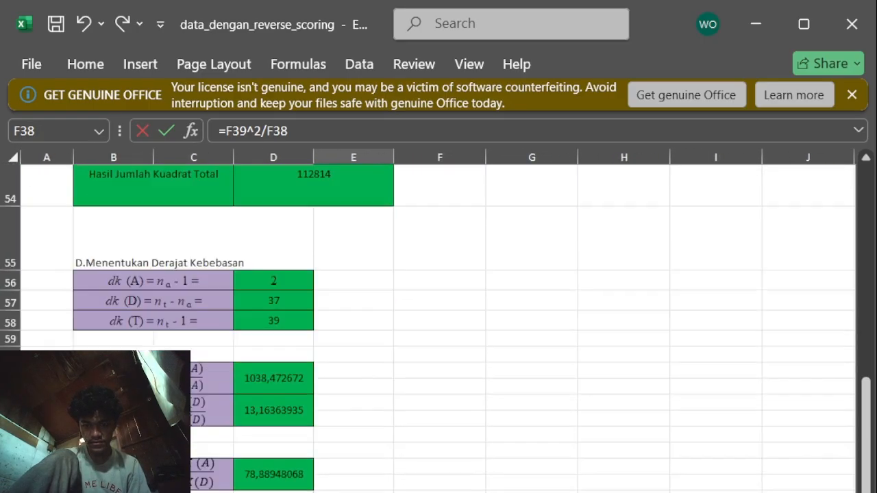
{"action": "scroll", "coordinate": [452, 373], "scroll_direction": "up", "scroll_amount": 1}
{"action": "scroll", "coordinate": [452, 373], "scroll_direction": "up", "scroll_amount": 2}
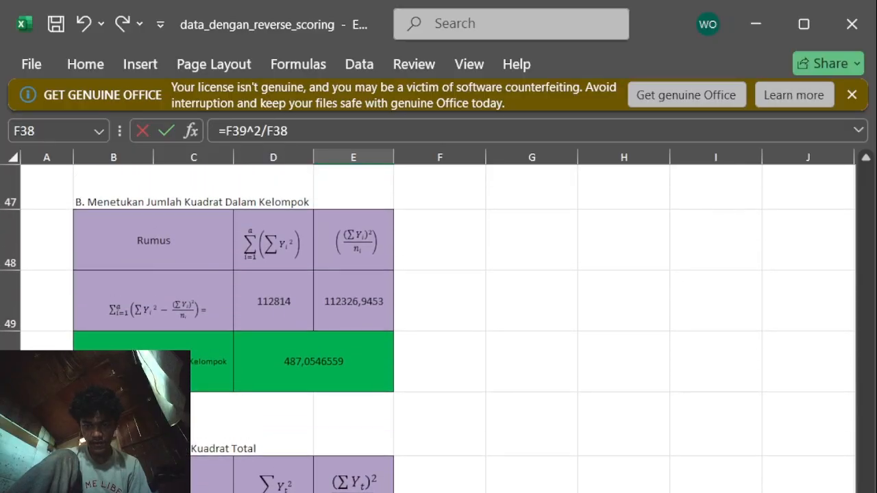
{"action": "key", "text": "Return"}
{"action": "scroll", "coordinate": [452, 374], "scroll_direction": "down", "scroll_amount": 3}
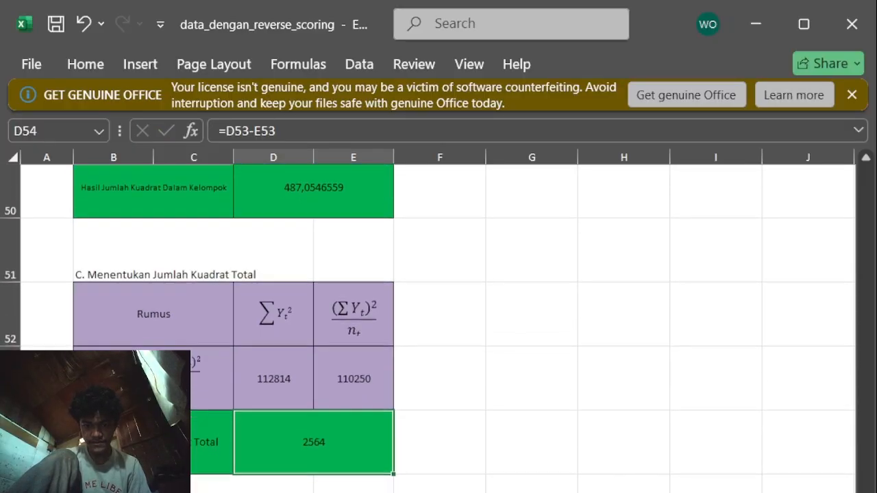
Clear the total sum of squares result formula from D54
{"action": "scroll", "coordinate": [408, 448], "scroll_direction": "up", "scroll_amount": 2}
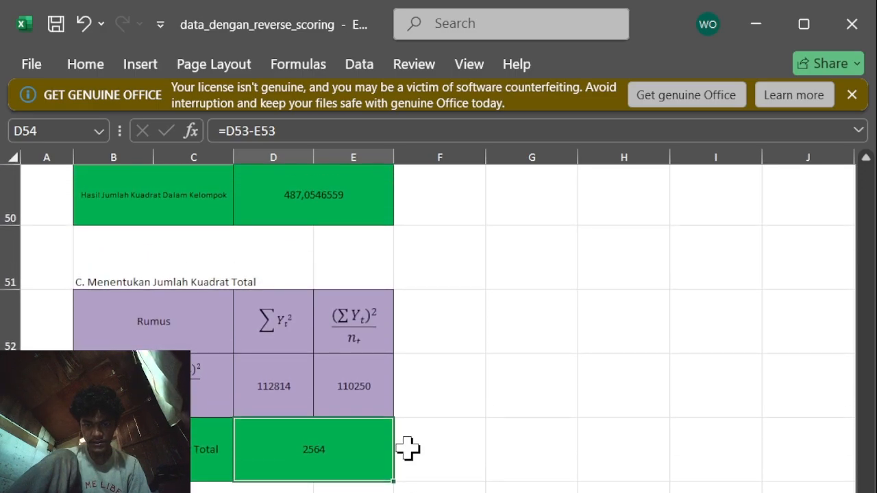
{"action": "scroll", "coordinate": [408, 449], "scroll_direction": "up", "scroll_amount": 2}
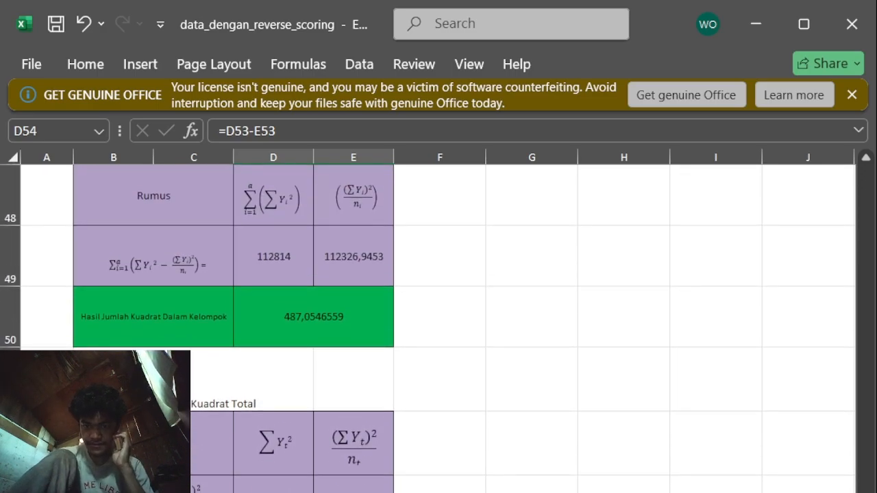
{"action": "scroll", "coordinate": [408, 449], "scroll_direction": "up", "scroll_amount": 10}
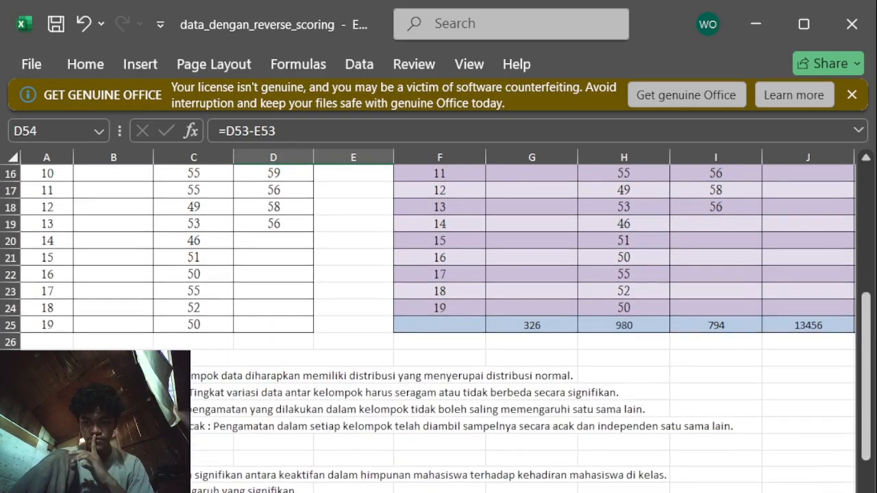
{"action": "scroll", "coordinate": [427, 329], "scroll_direction": "down", "scroll_amount": 10}
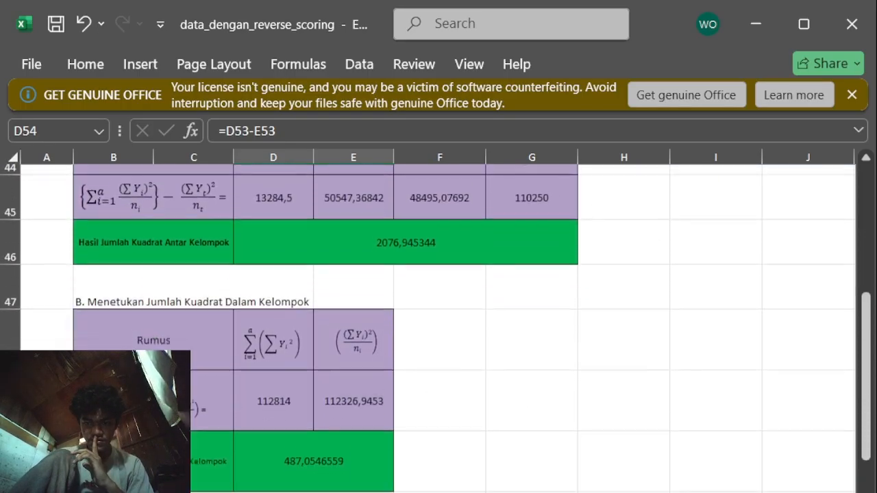
{"action": "scroll", "coordinate": [438, 328], "scroll_direction": "down", "scroll_amount": 2}
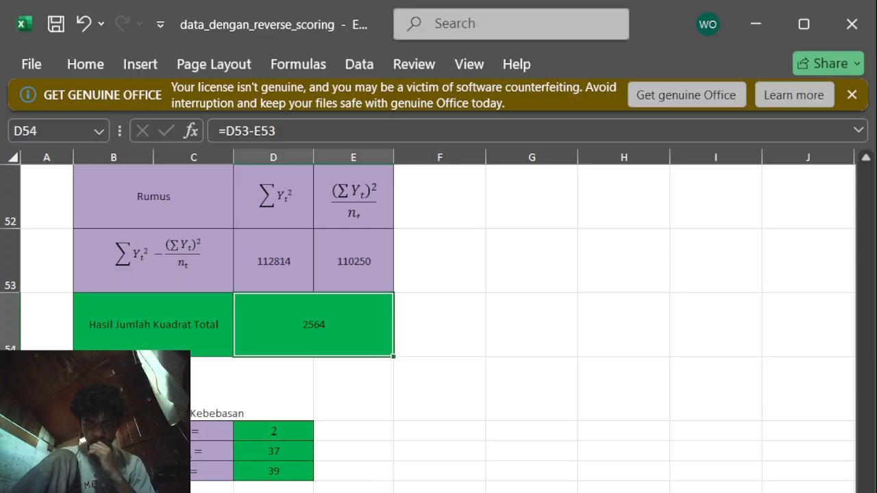
{"action": "scroll", "coordinate": [438, 329], "scroll_direction": "up", "scroll_amount": 3}
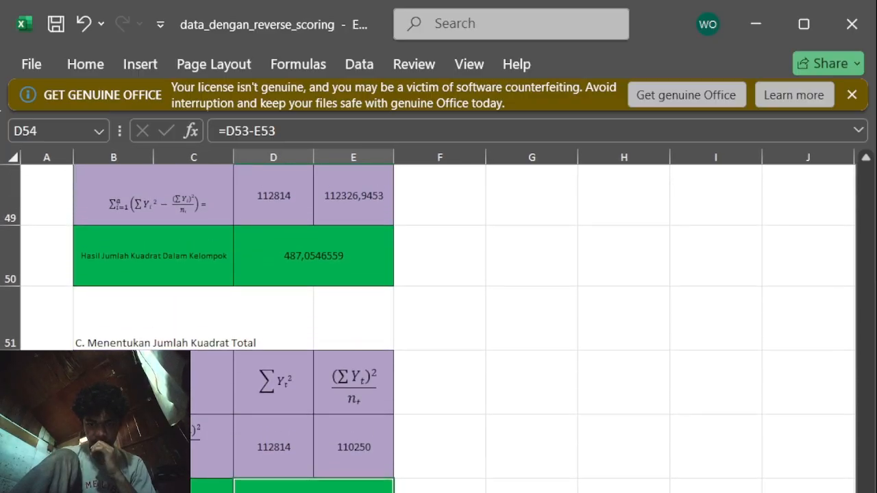
{"action": "key", "text": "F2"}
{"action": "key", "text": "Tab"}
{"action": "key", "text": "Left"}
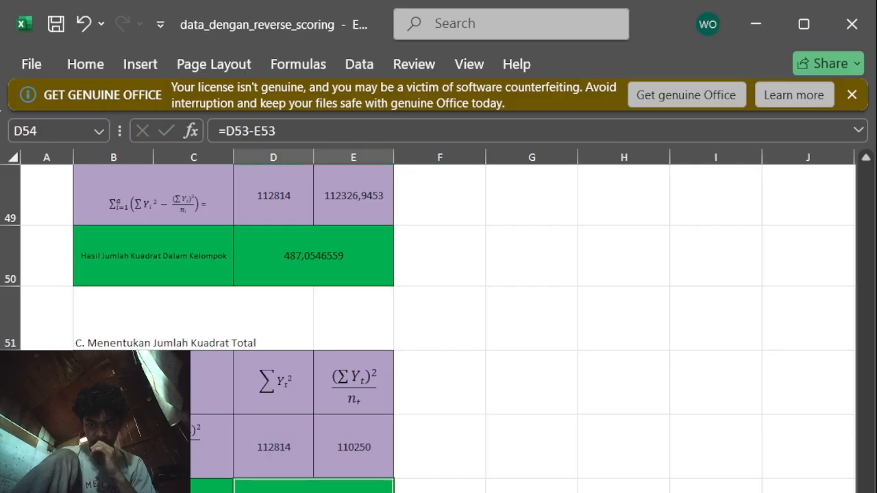
{"action": "key", "text": "Delete"}
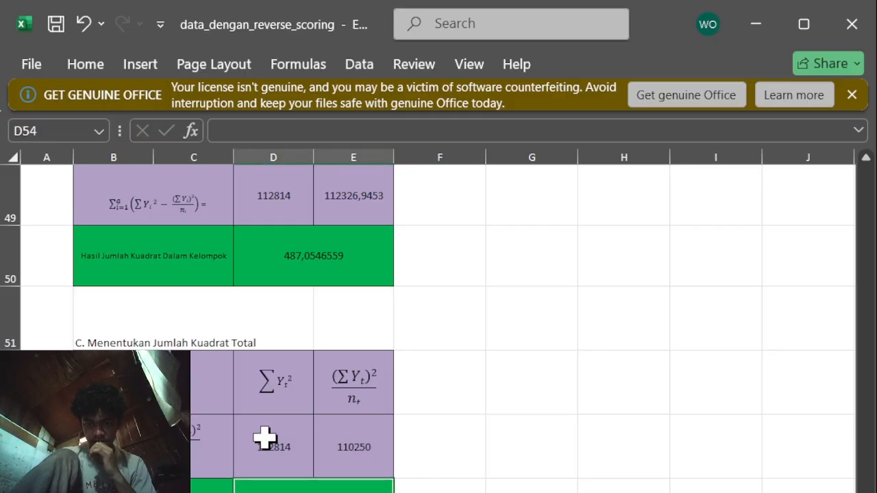
Review the statistics table's Jumlah totals and the sum of squares tables down to the empty Hasil Jumlah Kuadrat Total cell
{"action": "scroll", "coordinate": [346, 442], "scroll_direction": "up", "scroll_amount": 4}
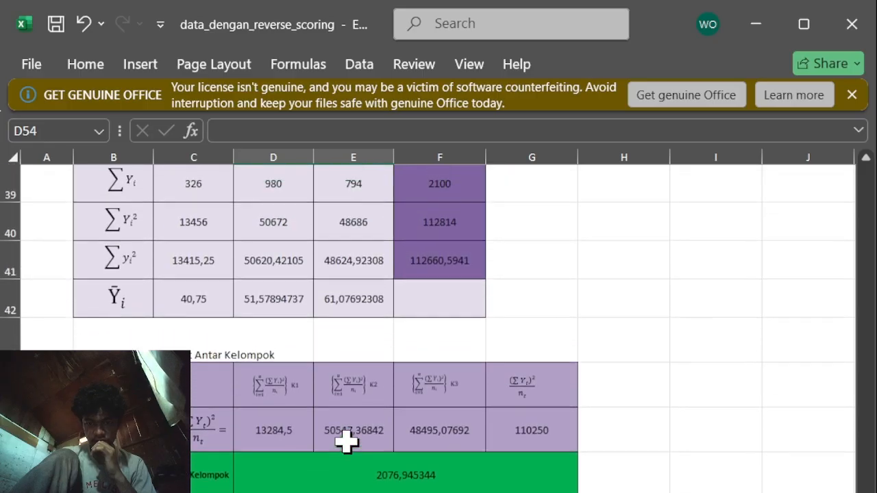
{"action": "scroll", "coordinate": [347, 442], "scroll_direction": "up", "scroll_amount": 1}
{"action": "scroll", "coordinate": [346, 443], "scroll_direction": "down", "scroll_amount": 5}
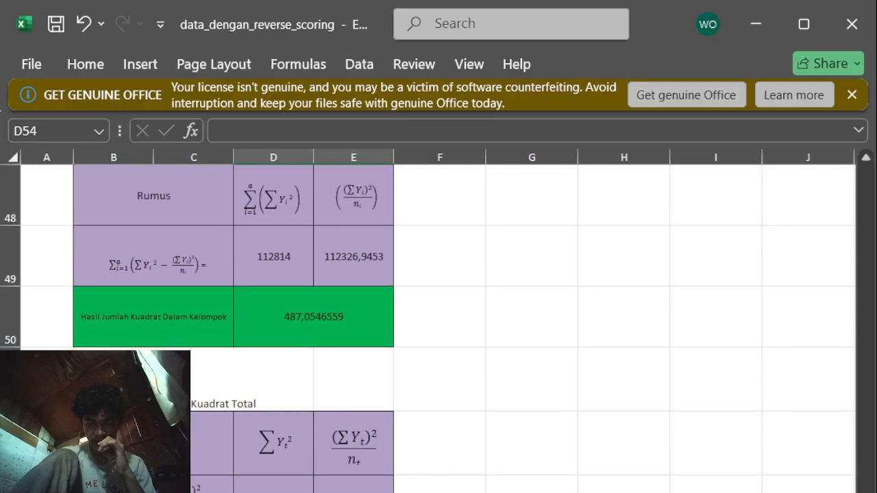
{"action": "scroll", "coordinate": [347, 442], "scroll_direction": "up", "scroll_amount": 8}
{"action": "scroll", "coordinate": [347, 443], "scroll_direction": "down", "scroll_amount": 6}
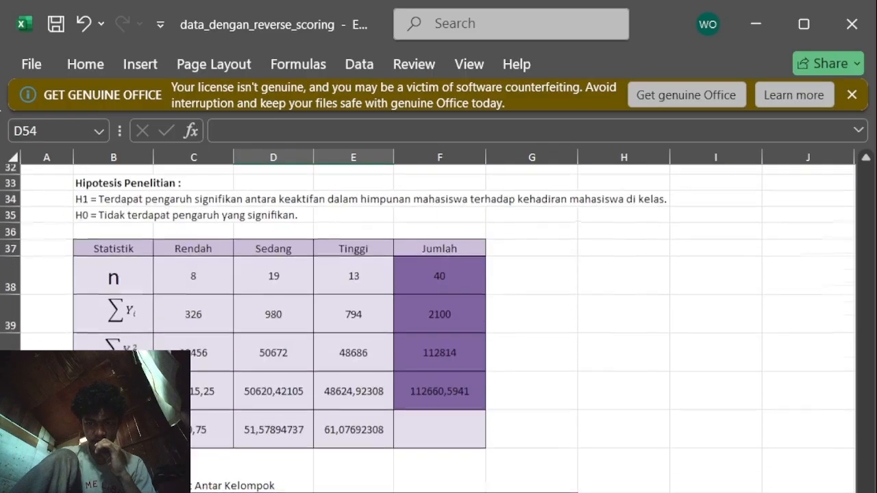
{"action": "scroll", "coordinate": [427, 328], "scroll_direction": "down", "scroll_amount": 6}
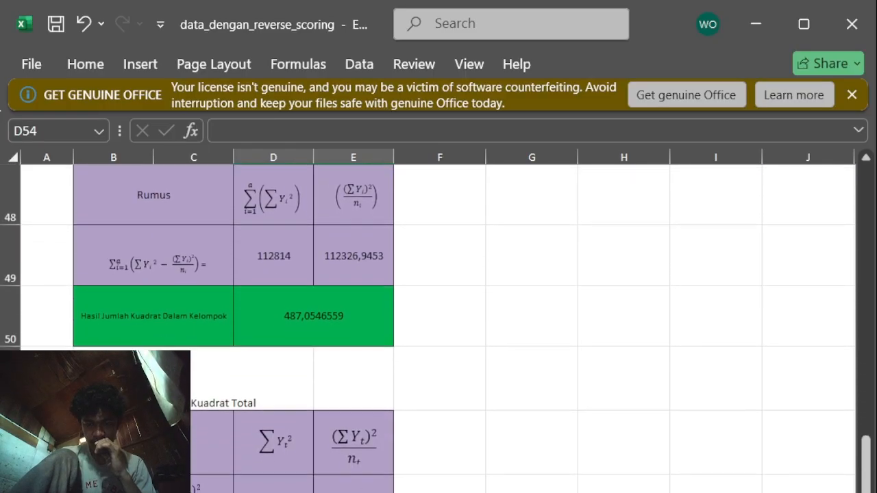
{"action": "scroll", "coordinate": [459, 411], "scroll_direction": "up", "scroll_amount": 7}
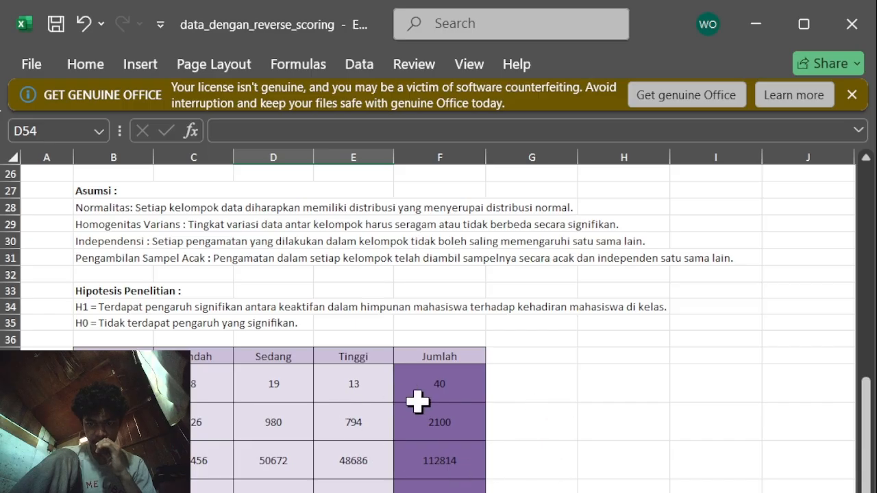
{"action": "scroll", "coordinate": [534, 464], "scroll_direction": "down", "scroll_amount": 3}
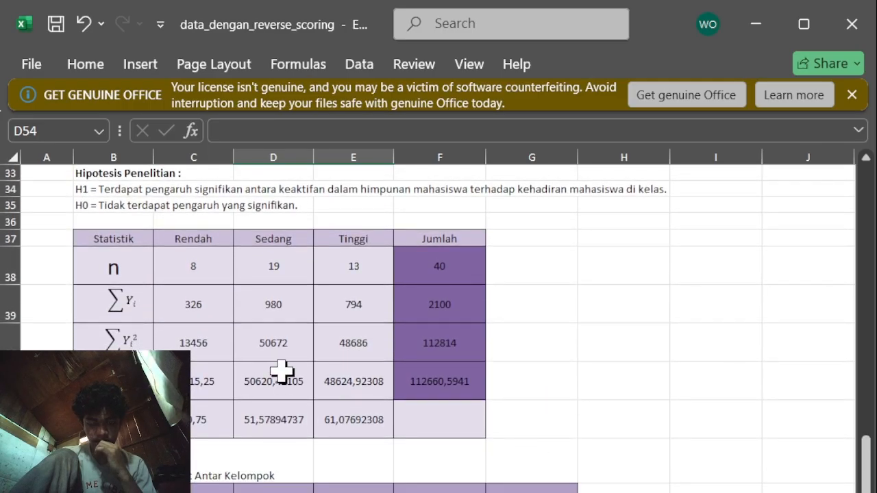
{"action": "scroll", "coordinate": [282, 370], "scroll_direction": "down", "scroll_amount": 2}
{"action": "scroll", "coordinate": [282, 370], "scroll_direction": "down", "scroll_amount": 5}
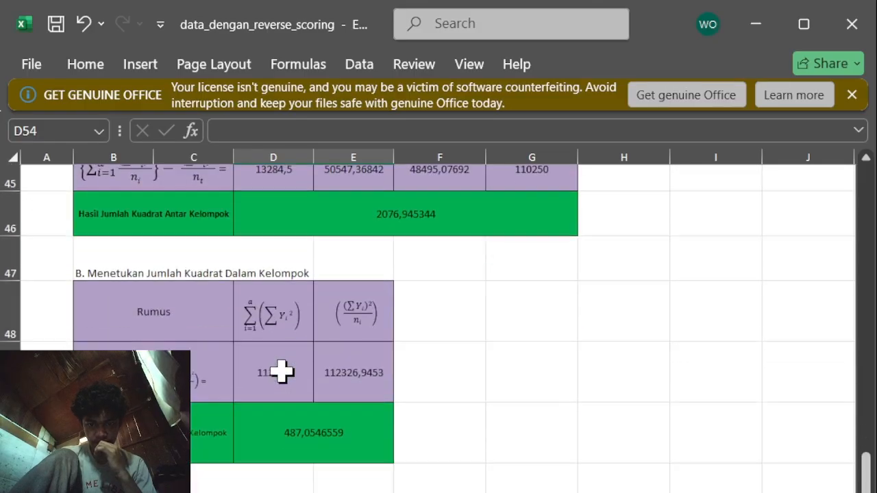
{"action": "scroll", "coordinate": [283, 370], "scroll_direction": "down", "scroll_amount": 1}
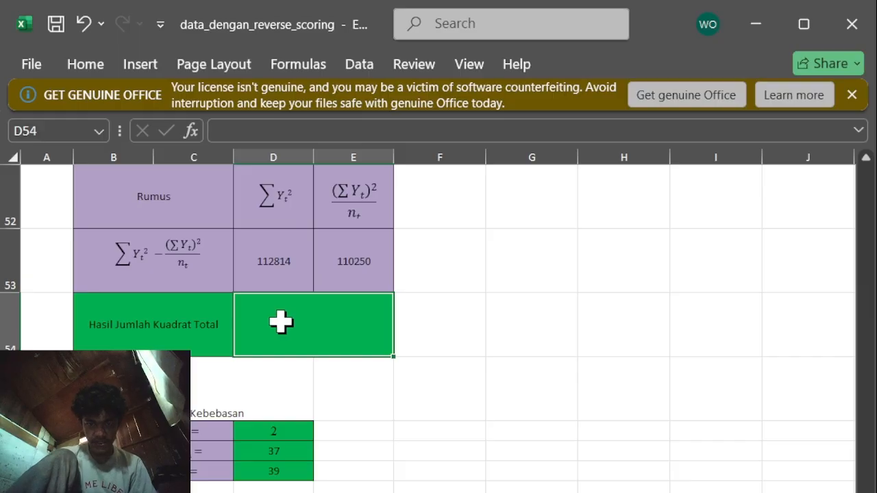
Calculate the total sum of squares in D54 with =D53-E53
{"action": "type", "text": "="}
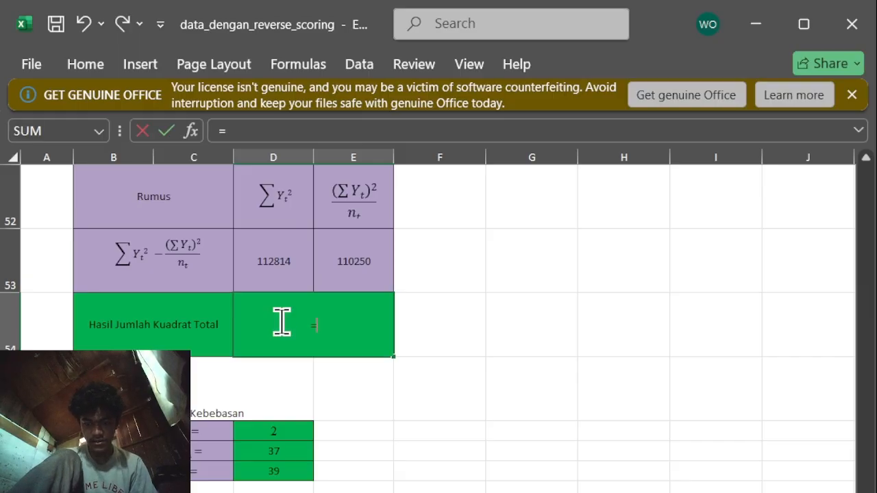
{"action": "left_click", "coordinate": [280, 267]}
{"action": "type", "text": "-"}
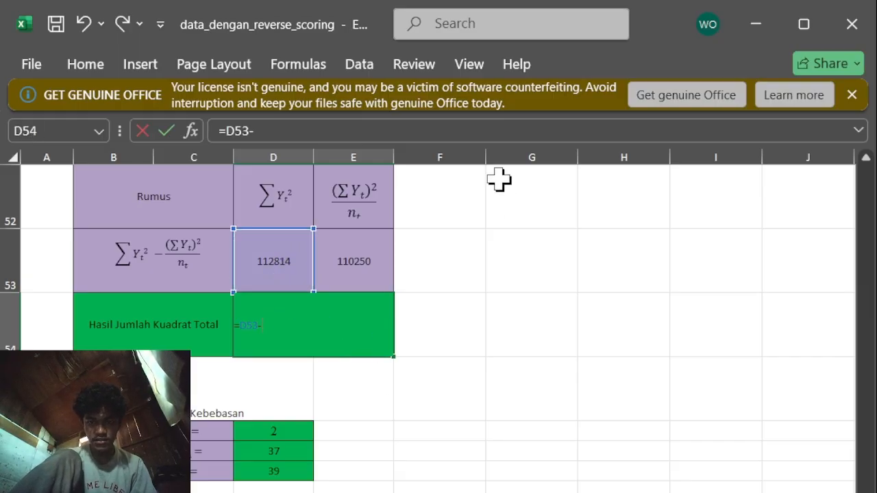
{"action": "left_click", "coordinate": [348, 271]}
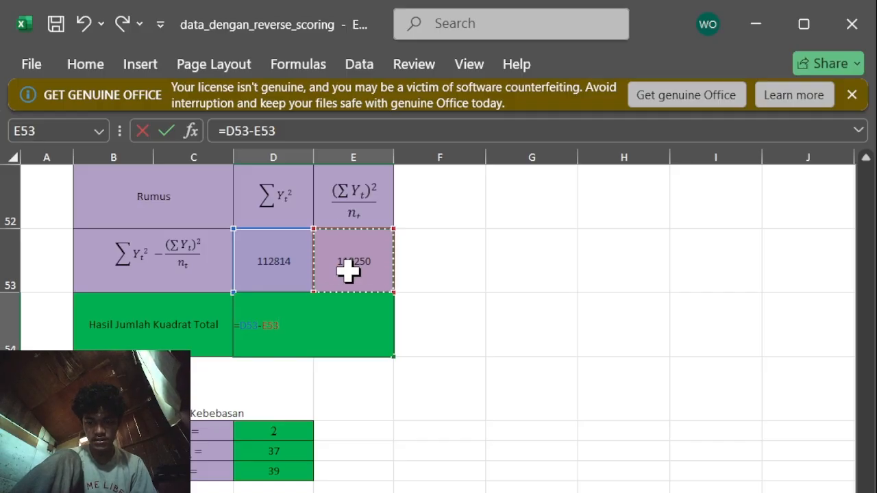
{"action": "key", "text": "Return"}
{"action": "left_click", "coordinate": [407, 384]}
{"action": "scroll", "coordinate": [391, 483], "scroll_direction": "down", "scroll_amount": 1}
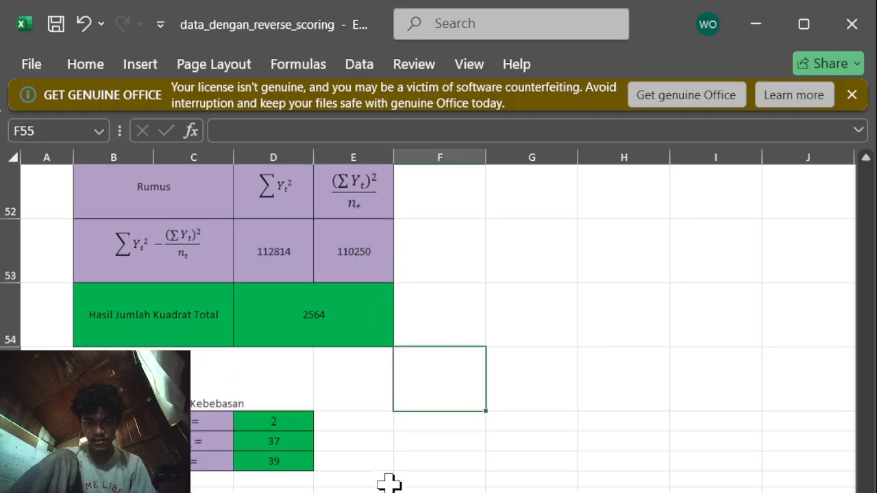
Re-enter the first degrees of freedom formula in D56 as =3-1
{"action": "scroll", "coordinate": [389, 483], "scroll_direction": "up", "scroll_amount": 1}
{"action": "left_click", "coordinate": [309, 434]}
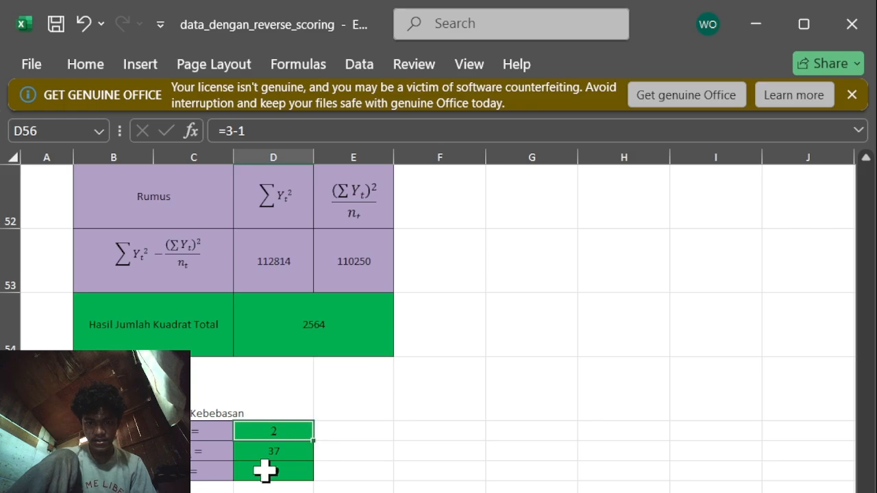
{"action": "double_click", "coordinate": [272, 432]}
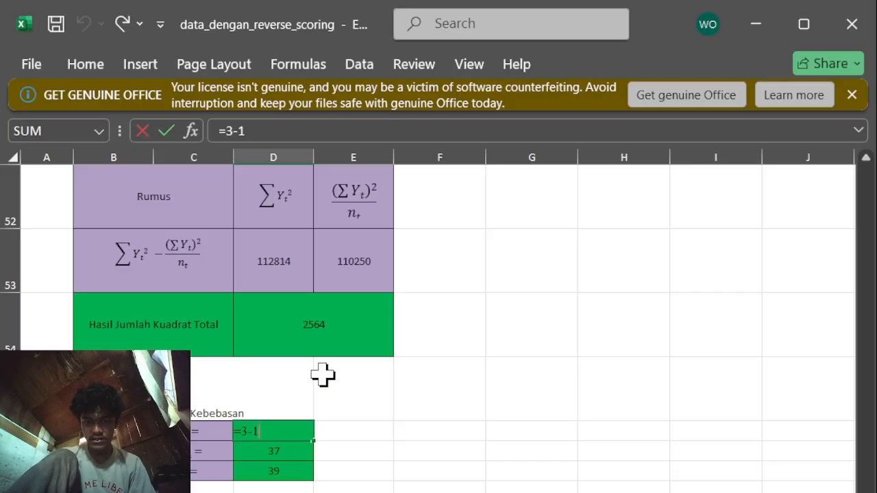
{"action": "scroll", "coordinate": [322, 374], "scroll_direction": "up", "scroll_amount": 1}
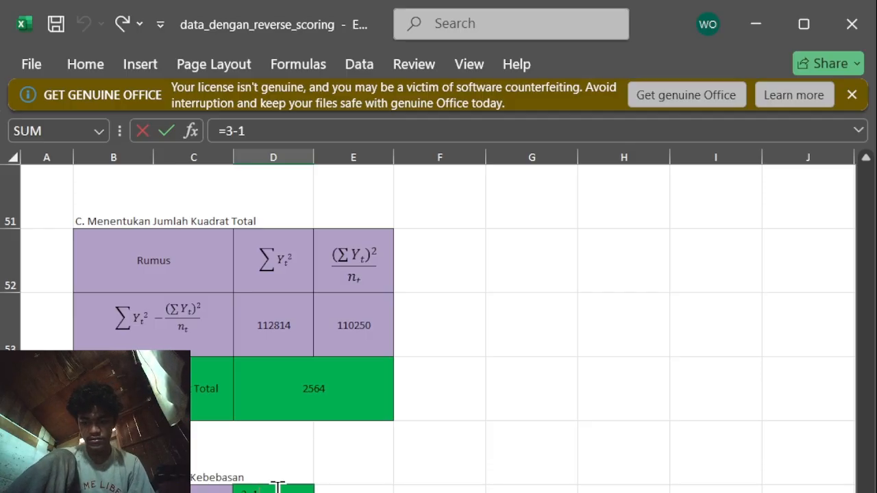
{"action": "key", "text": "BackSpace"}
{"action": "key", "text": "BackSpace"}
{"action": "key", "text": "BackSpace"}
{"action": "key", "text": "BackSpace"}
{"action": "type", "text": "="}
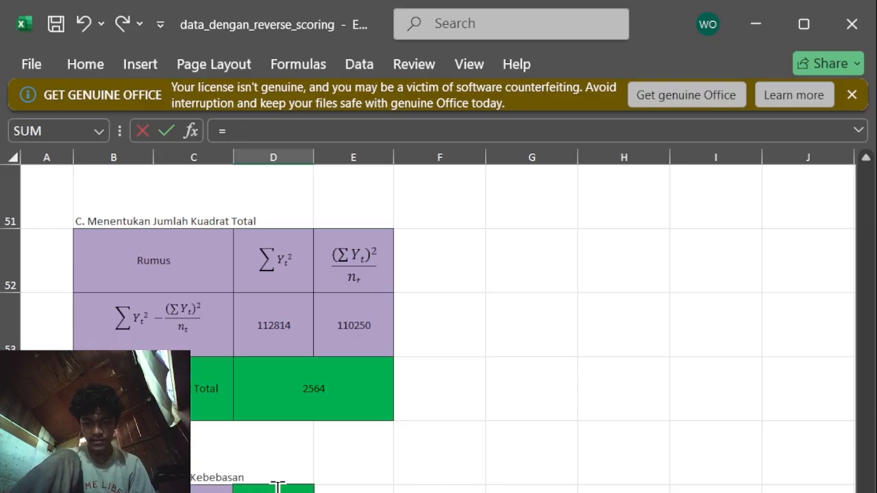
{"action": "type", "text": "3-1"}
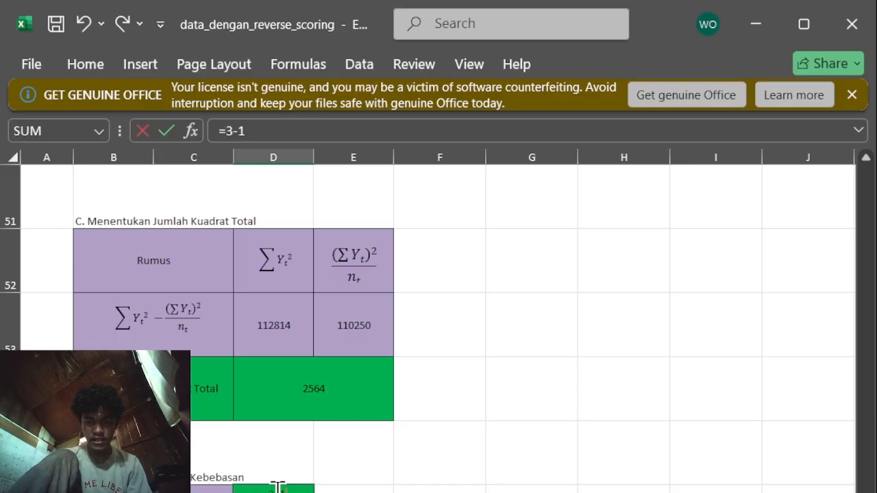
{"action": "key", "text": "Return"}
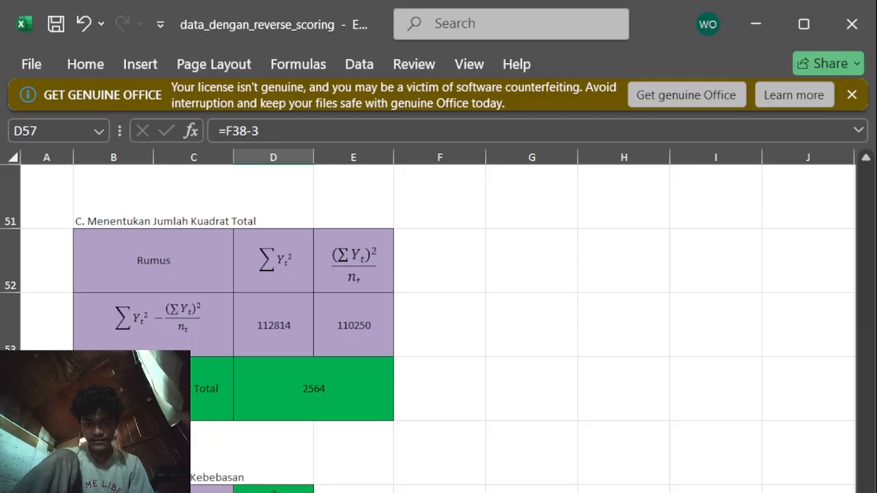
Replace the second degrees of freedom formula in D57 with =F38-3, using the n total from the Jumlah column
{"action": "scroll", "coordinate": [306, 479], "scroll_direction": "up", "scroll_amount": 1}
{"action": "scroll", "coordinate": [307, 480], "scroll_direction": "down", "scroll_amount": 1}
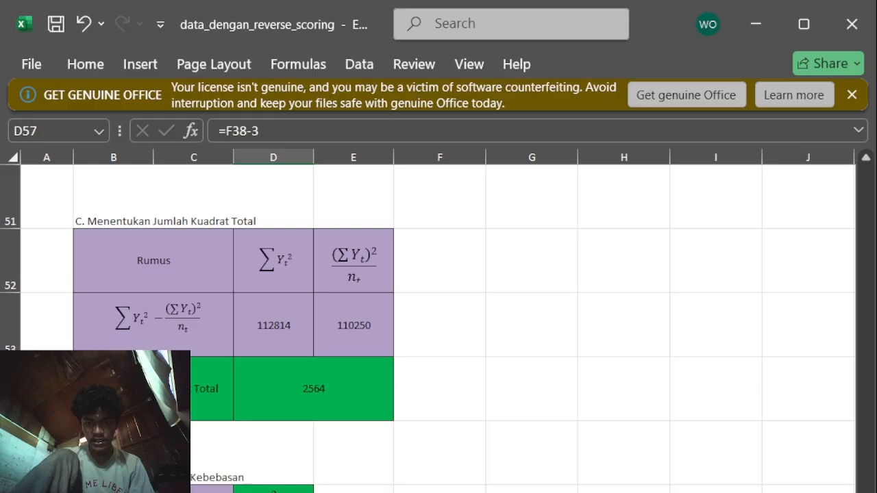
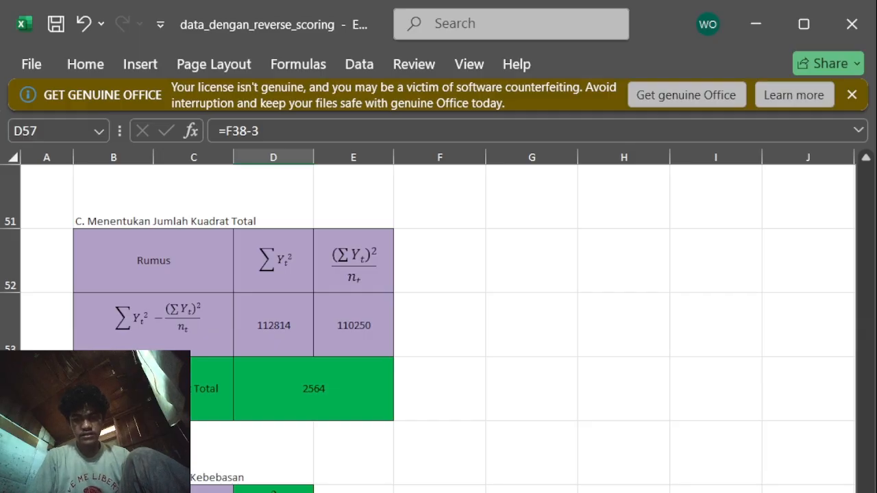
{"action": "key", "text": "Delete"}
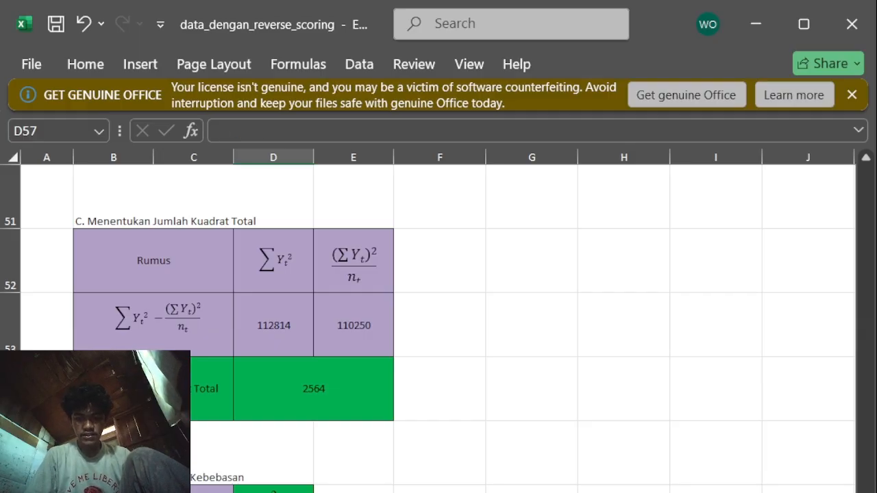
{"action": "type", "text": "="}
{"action": "key", "text": "BackSpace"}
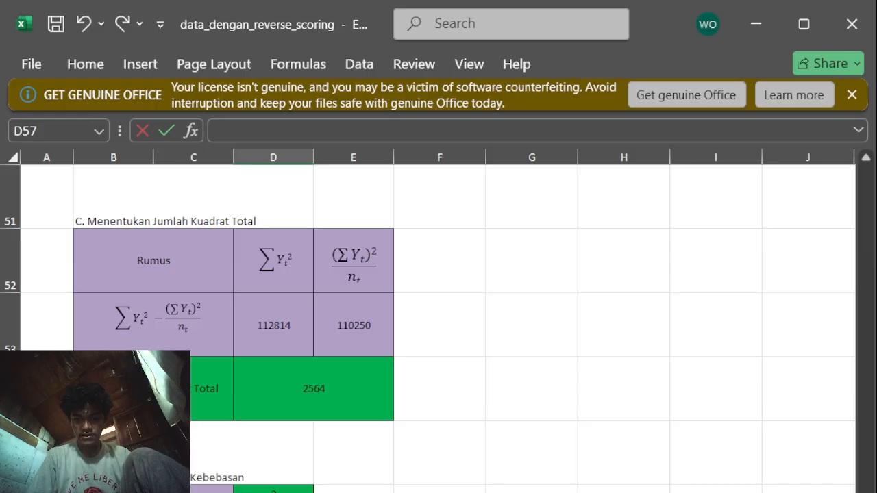
{"action": "type", "text": "="}
{"action": "scroll", "coordinate": [411, 446], "scroll_direction": "up", "scroll_amount": 9}
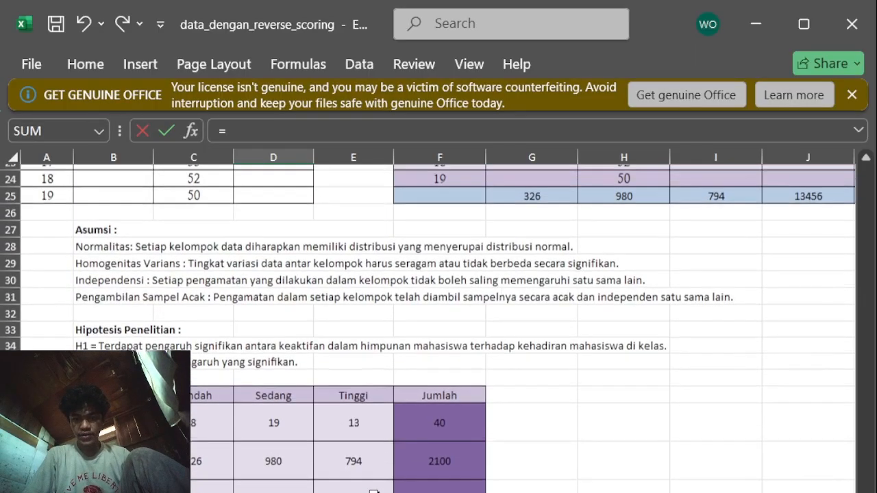
{"action": "left_click", "coordinate": [449, 423]}
{"action": "scroll", "coordinate": [464, 487], "scroll_direction": "down", "scroll_amount": 8}
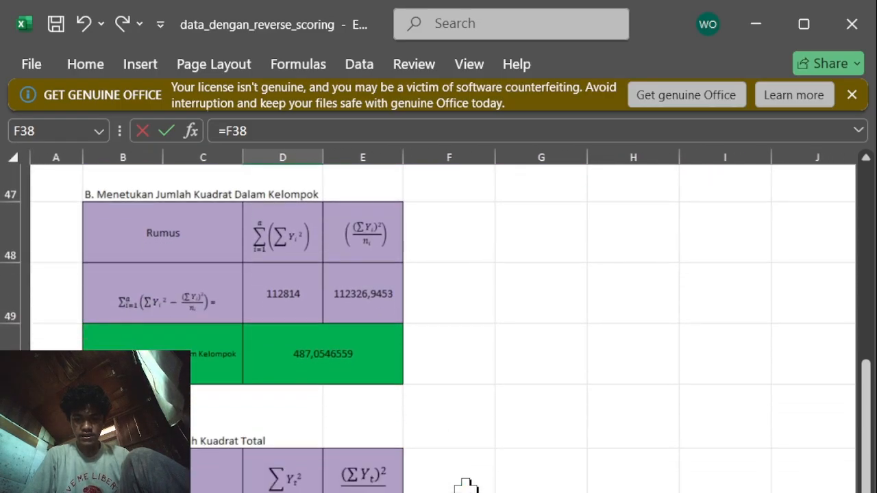
{"action": "scroll", "coordinate": [465, 485], "scroll_direction": "down", "scroll_amount": 1}
{"action": "key", "text": "Return"}
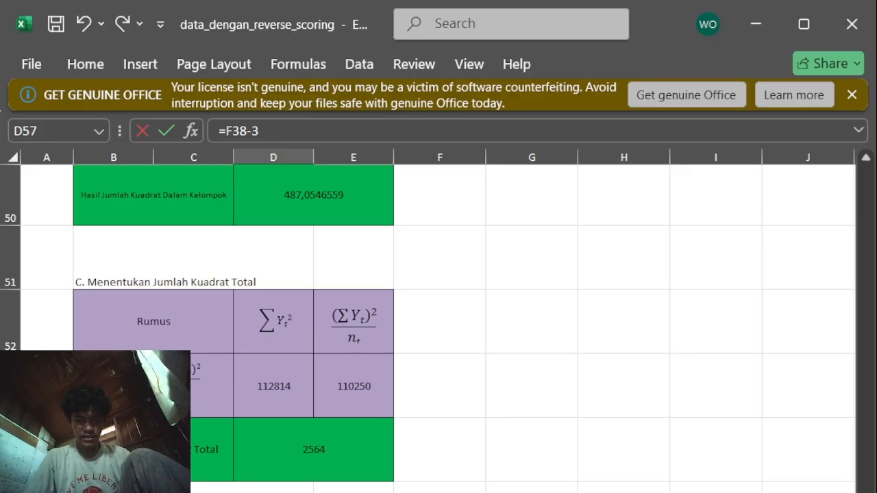
{"action": "key", "text": "Return"}
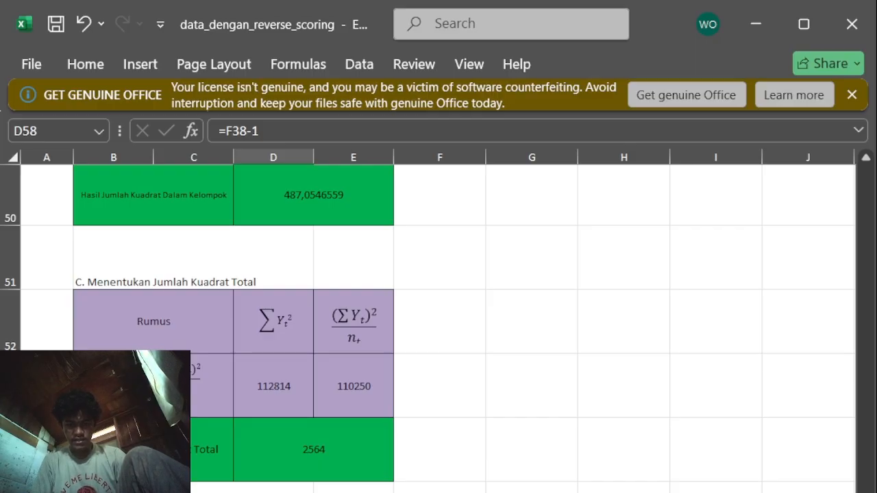
Rebuild the last degrees of freedom formula in D58 as =F38-1, using the n total from the Jumlah column
{"action": "key", "text": "F2"}
{"action": "key", "text": "BackSpace"}
{"action": "key", "text": "BackSpace"}
{"action": "key", "text": "BackSpace"}
{"action": "key", "text": "BackSpace"}
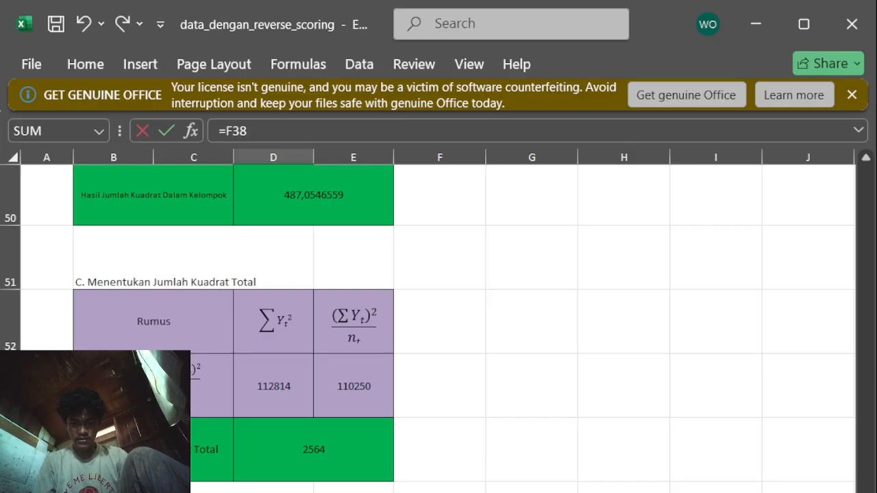
{"action": "key", "text": "BackSpace"}
{"action": "key", "text": "BackSpace"}
{"action": "scroll", "coordinate": [438, 329], "scroll_direction": "up", "scroll_amount": 4}
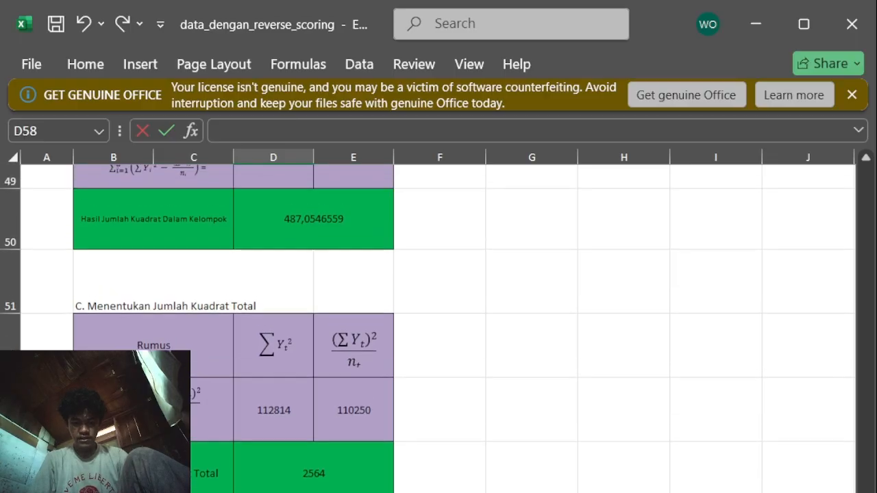
{"action": "type", "text": "="}
{"action": "scroll", "coordinate": [439, 329], "scroll_direction": "up", "scroll_amount": 6}
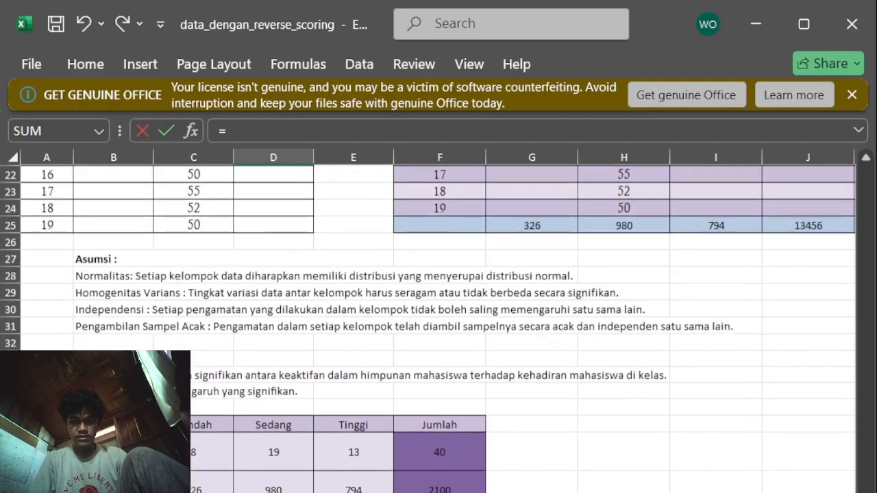
{"action": "left_click", "coordinate": [439, 468]}
{"action": "scroll", "coordinate": [438, 329], "scroll_direction": "down", "scroll_amount": 8}
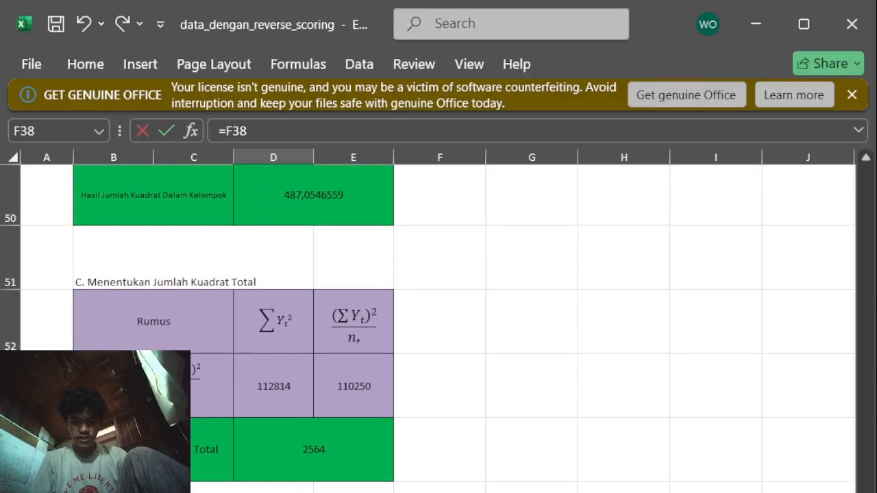
{"action": "type", "text": "-1"}
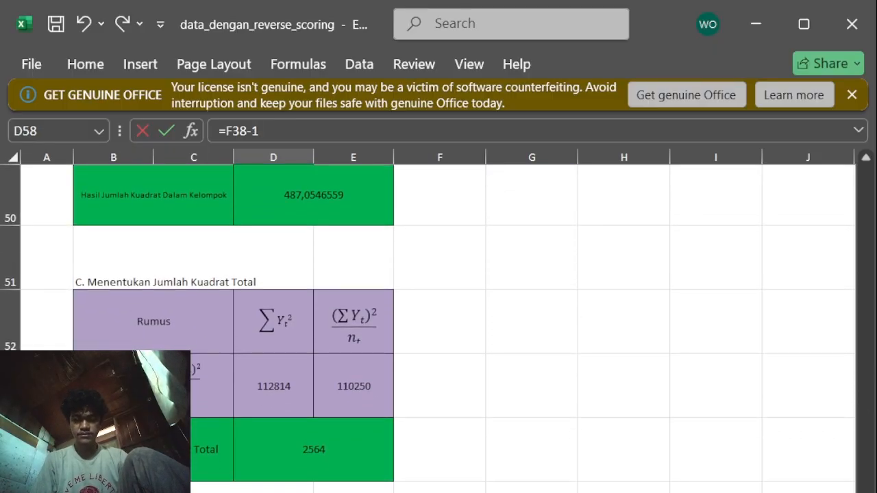
{"action": "key", "text": "Return"}
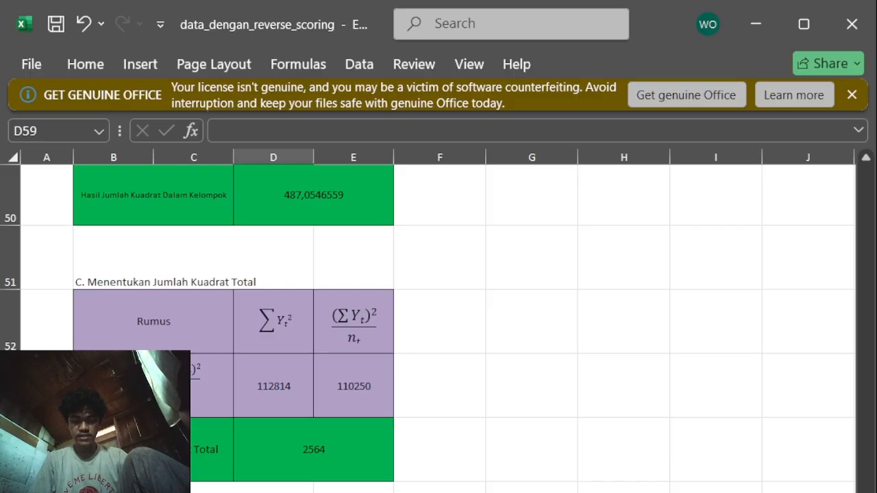
Examine the mean square formula in D61 and the between-group sum of squares cell it references
{"action": "scroll", "coordinate": [439, 322], "scroll_direction": "down", "scroll_amount": 2}
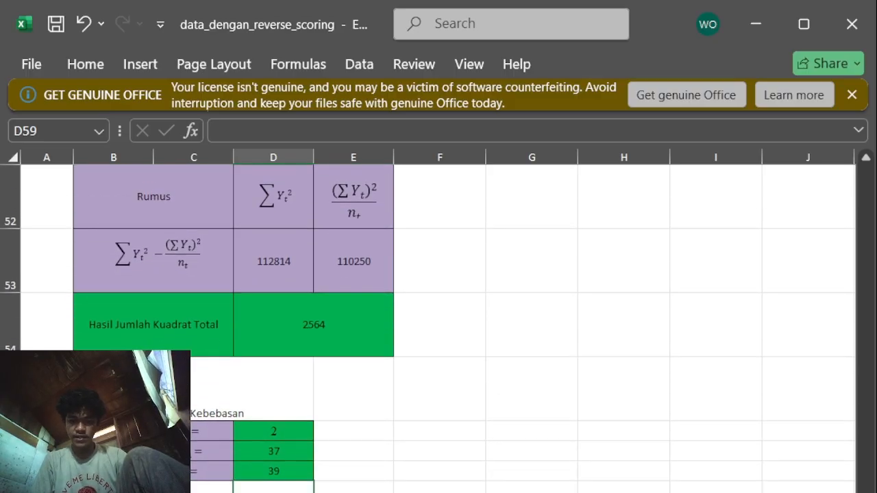
{"action": "key", "text": "Down"}
{"action": "key", "text": "Down"}
{"action": "key", "text": "Down"}
{"action": "key", "text": "Down"}
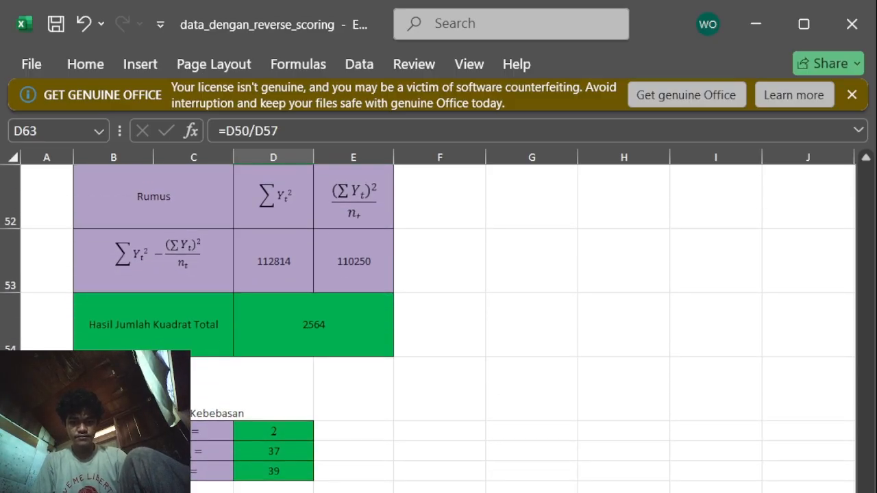
{"action": "key", "text": "Up"}
{"action": "key", "text": "Up"}
{"action": "key", "text": "F2"}
{"action": "left_click", "coordinate": [353, 451]}
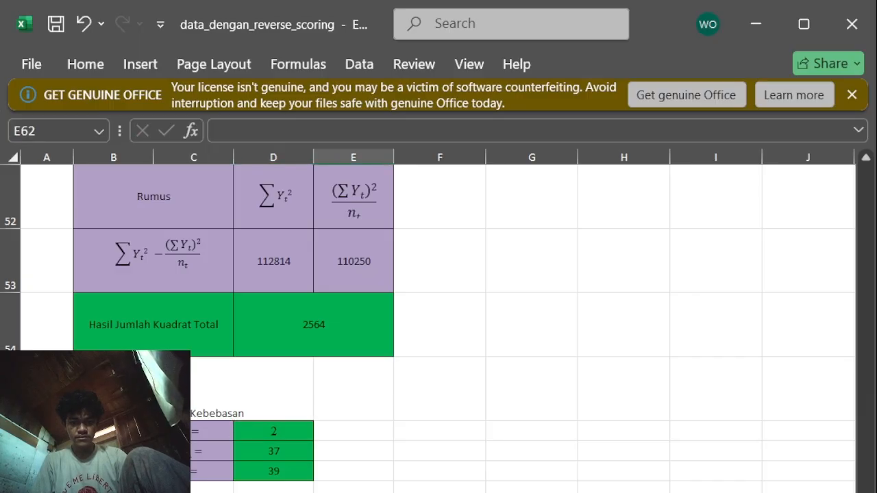
{"action": "double_click", "coordinate": [273, 431]}
{"action": "scroll", "coordinate": [439, 329], "scroll_direction": "up", "scroll_amount": 4}
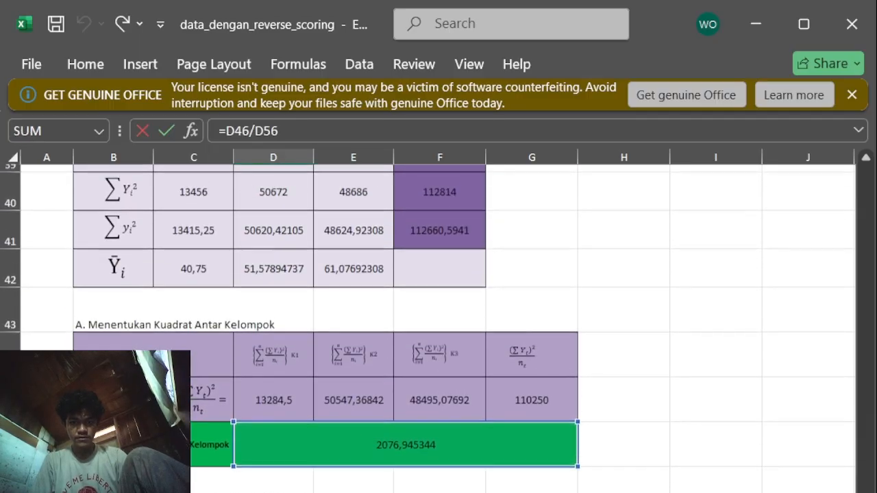
{"action": "scroll", "coordinate": [438, 329], "scroll_direction": "down", "scroll_amount": 2}
{"action": "scroll", "coordinate": [439, 329], "scroll_direction": "down", "scroll_amount": 3}
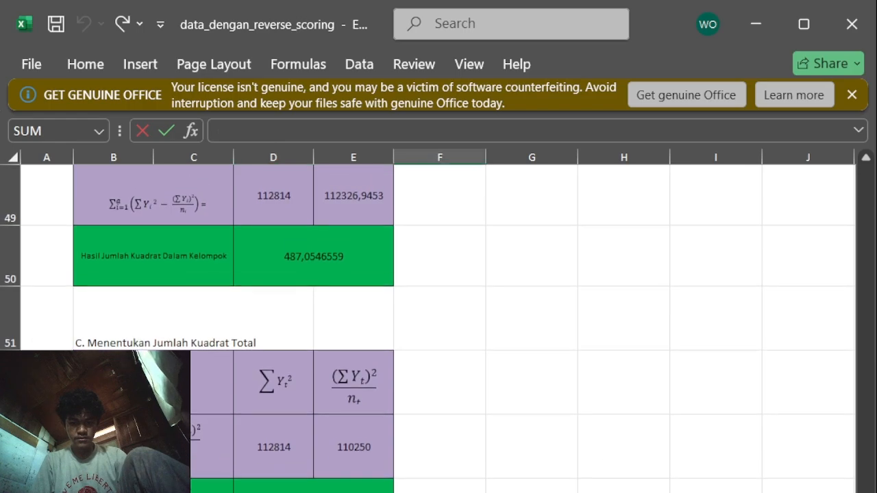
{"action": "left_click", "coordinate": [439, 482]}
{"action": "scroll", "coordinate": [439, 328], "scroll_direction": "down", "scroll_amount": 1}
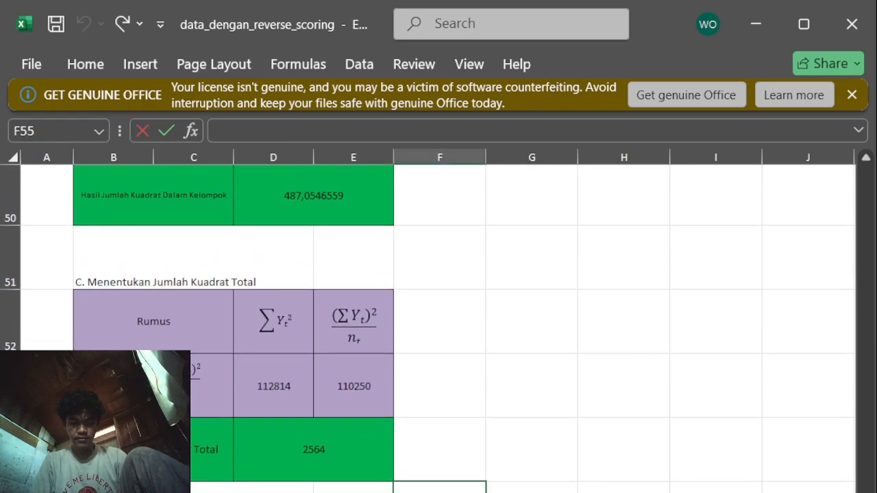
Clear the between-group mean square formula from D61
{"action": "key", "text": "ctrl+y"}
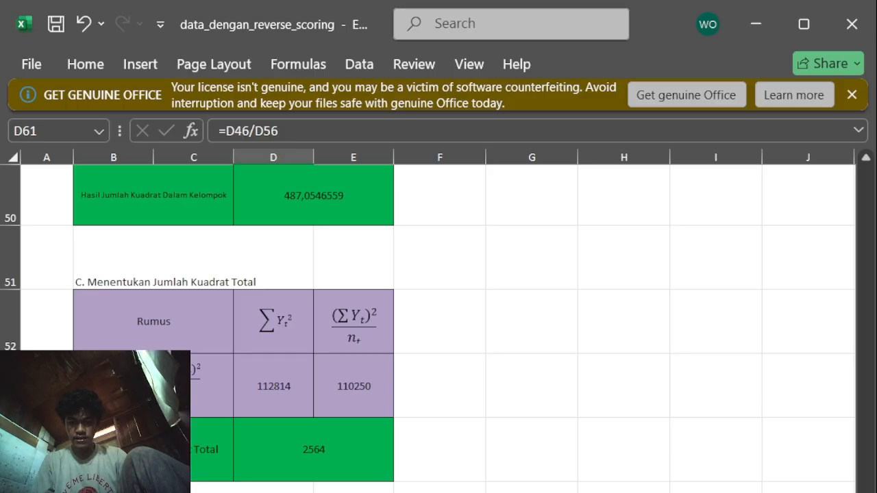
{"action": "key", "text": "Delete"}
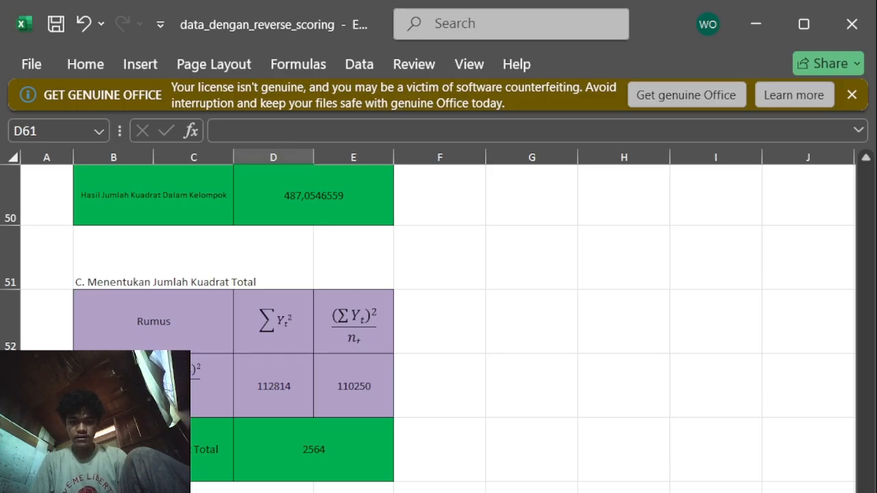
{"action": "scroll", "coordinate": [438, 329], "scroll_direction": "up", "scroll_amount": 3}
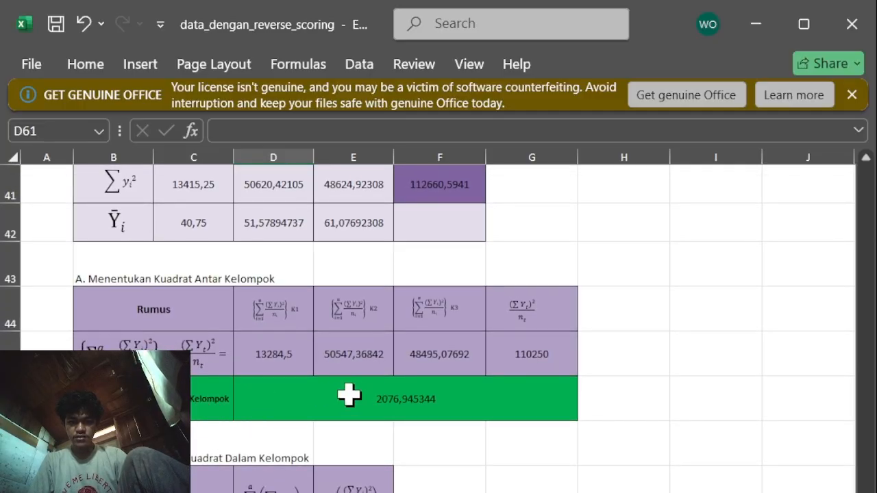
{"action": "scroll", "coordinate": [343, 418], "scroll_direction": "down", "scroll_amount": 4}
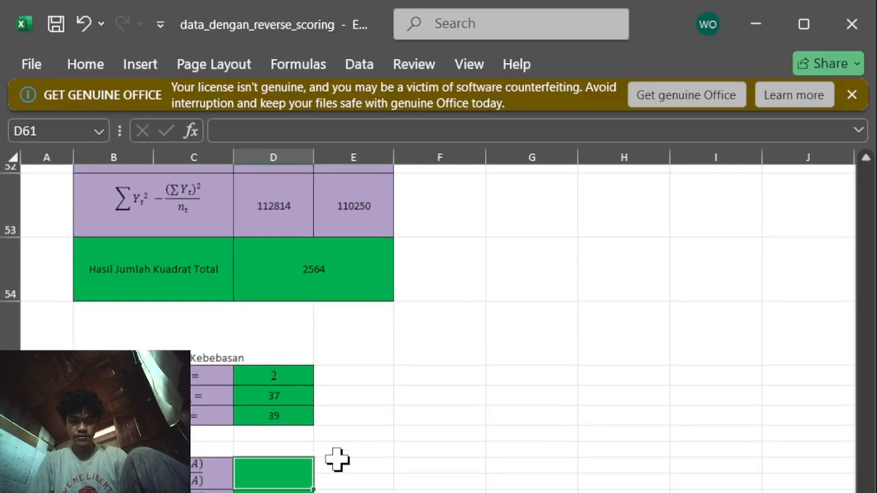
{"action": "scroll", "coordinate": [337, 461], "scroll_direction": "down", "scroll_amount": 1}
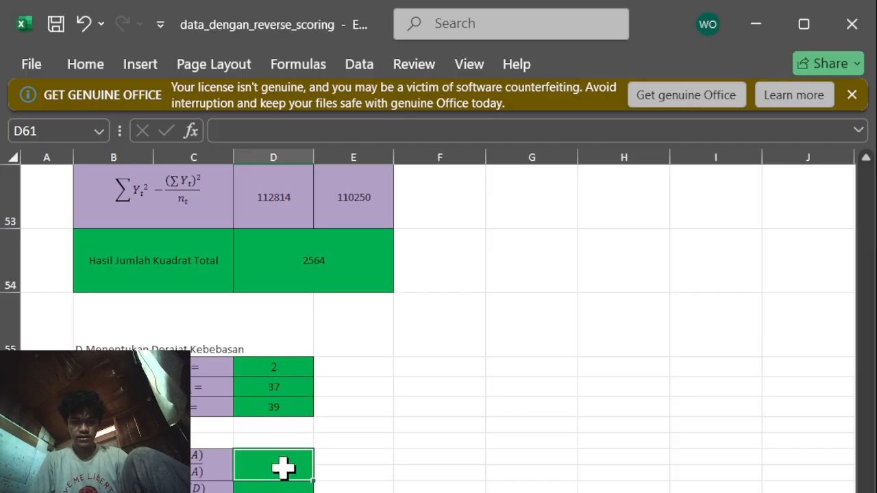
Review the worksheet from the Jumlah totals and sum of squares tables down to the F Hitung section
{"action": "scroll", "coordinate": [283, 468], "scroll_direction": "up", "scroll_amount": 2}
{"action": "scroll", "coordinate": [283, 468], "scroll_direction": "up", "scroll_amount": 5}
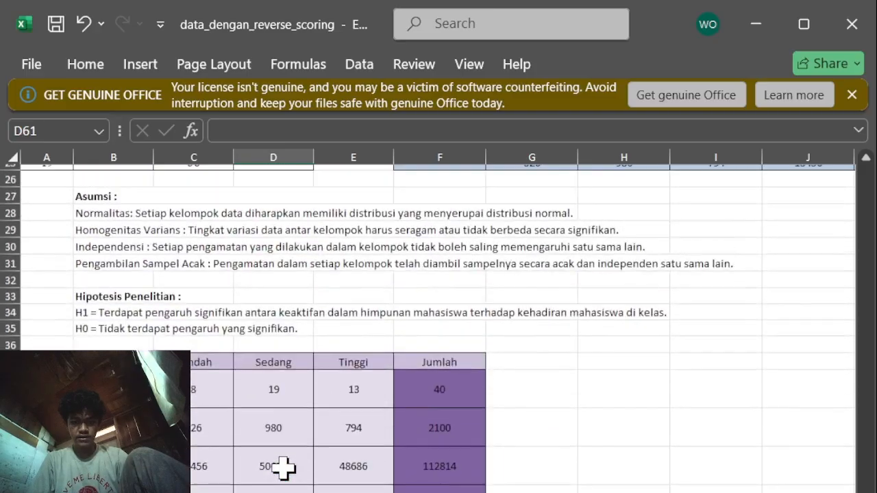
{"action": "scroll", "coordinate": [283, 467], "scroll_direction": "down", "scroll_amount": 13}
{"action": "scroll", "coordinate": [284, 468], "scroll_direction": "up", "scroll_amount": 7}
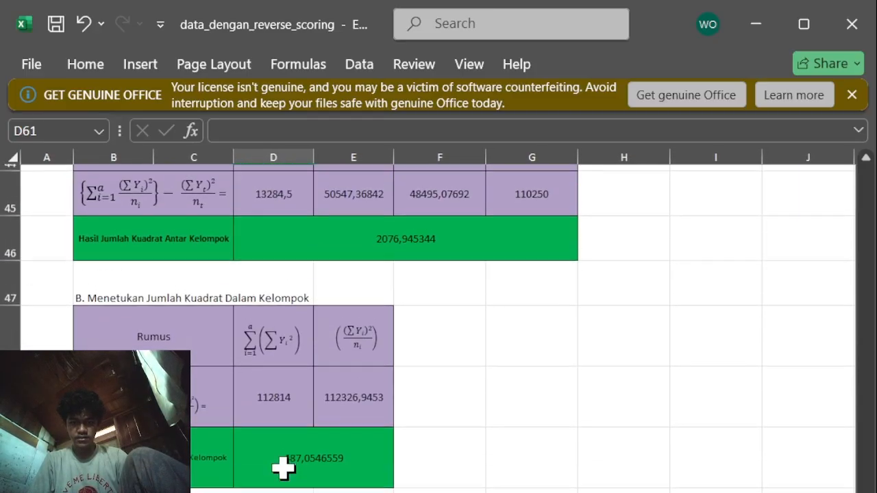
{"action": "scroll", "coordinate": [283, 468], "scroll_direction": "down", "scroll_amount": 3}
{"action": "scroll", "coordinate": [283, 468], "scroll_direction": "down", "scroll_amount": 6}
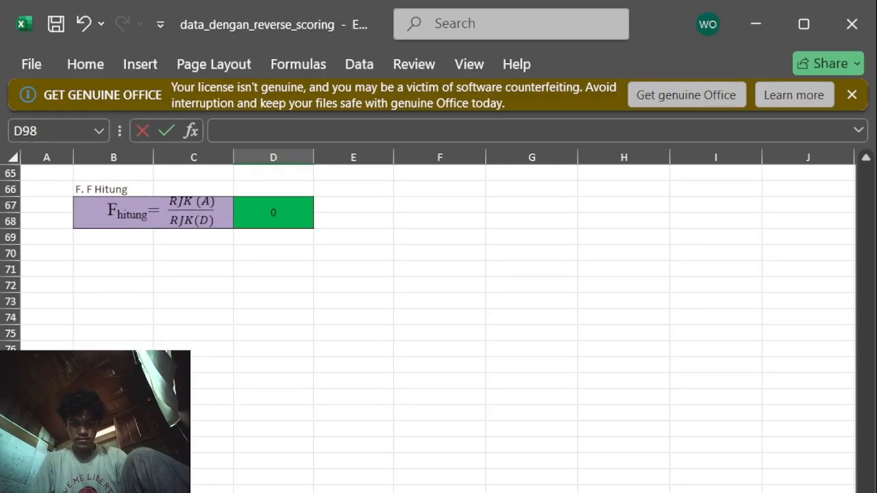
{"action": "key", "text": "ctrl+z"}
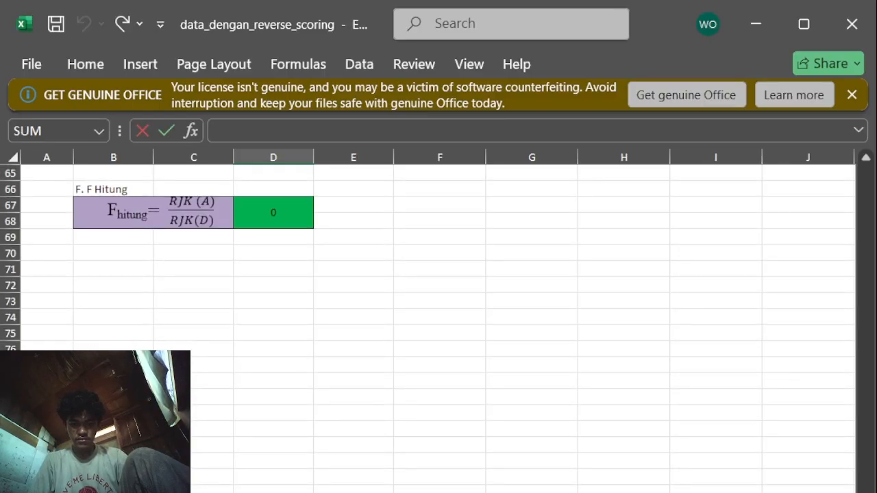
{"action": "type", "text": "="}
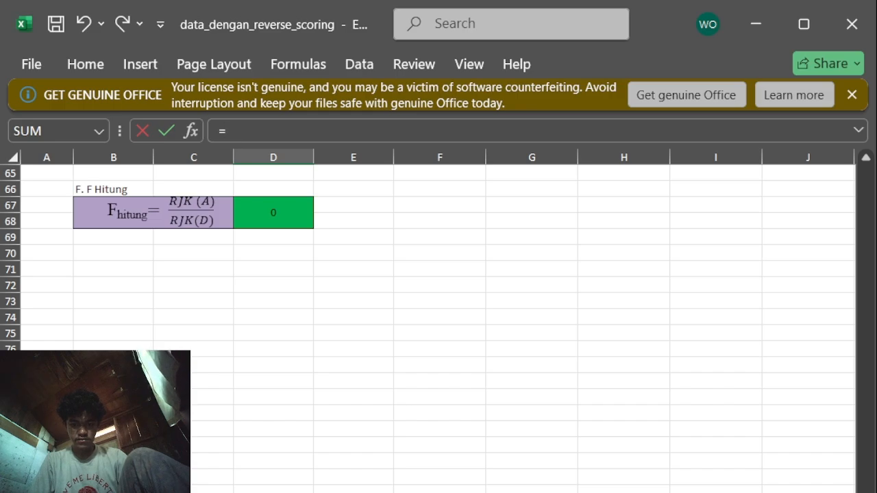
{"action": "type", "text": "E96"}
{"action": "left_click", "coordinate": [273, 237]}
{"action": "key", "text": "ctrl+z"}
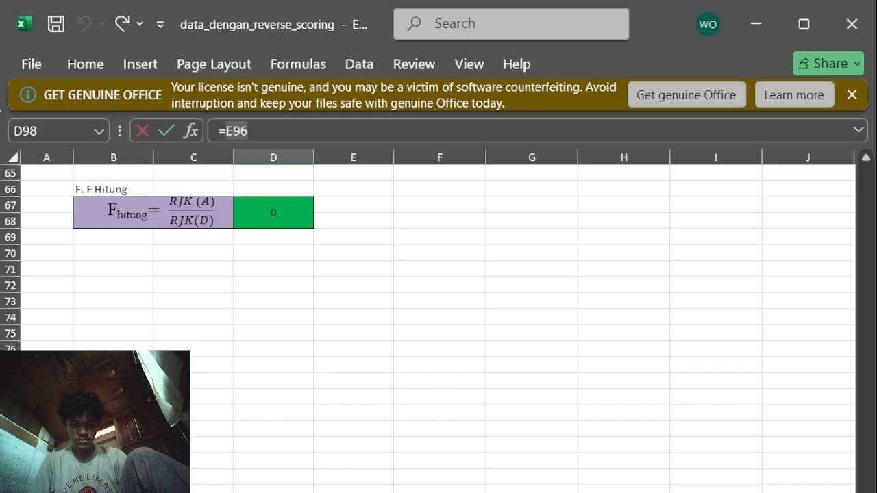
{"action": "key", "text": "ctrl+y"}
{"action": "key", "text": "Escape"}
{"action": "left_click", "coordinate": [440, 490]}
{"action": "left_click", "coordinate": [274, 490]}
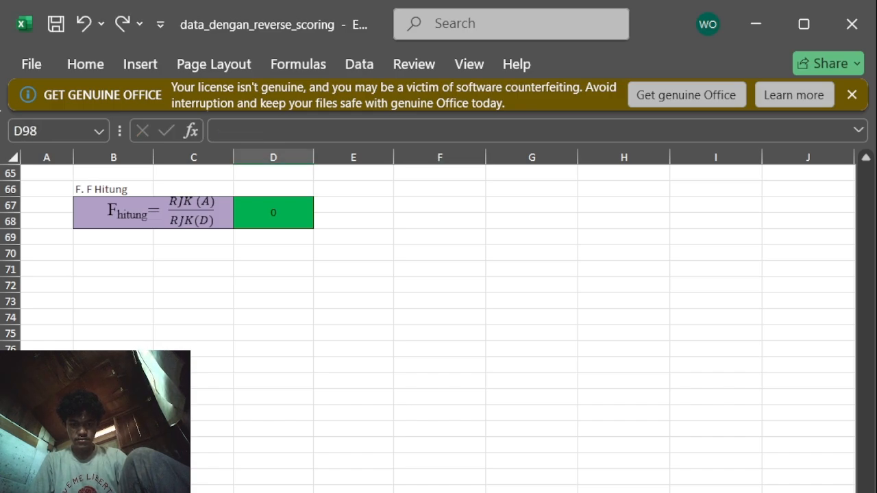
Start the between-group mean square formula in D61 with a reference to the between-group sum of squares in D46
{"action": "scroll", "coordinate": [273, 329], "scroll_direction": "up", "scroll_amount": 5}
{"action": "scroll", "coordinate": [439, 329], "scroll_direction": "up", "scroll_amount": 1}
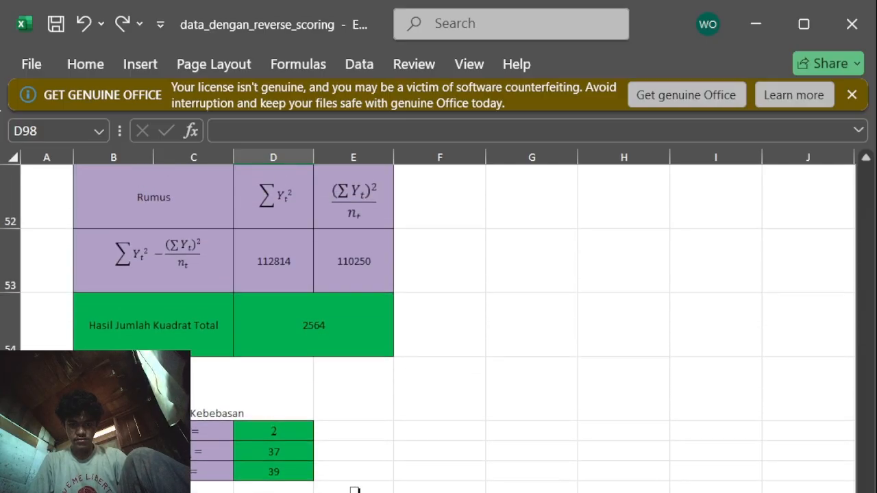
{"action": "scroll", "coordinate": [368, 465], "scroll_direction": "up", "scroll_amount": 3}
{"action": "scroll", "coordinate": [368, 466], "scroll_direction": "down", "scroll_amount": 2}
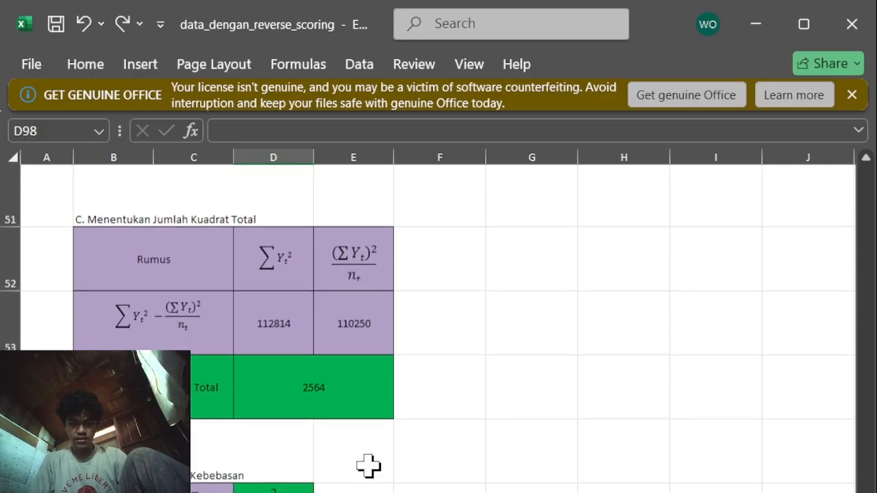
{"action": "scroll", "coordinate": [368, 465], "scroll_direction": "up", "scroll_amount": 1}
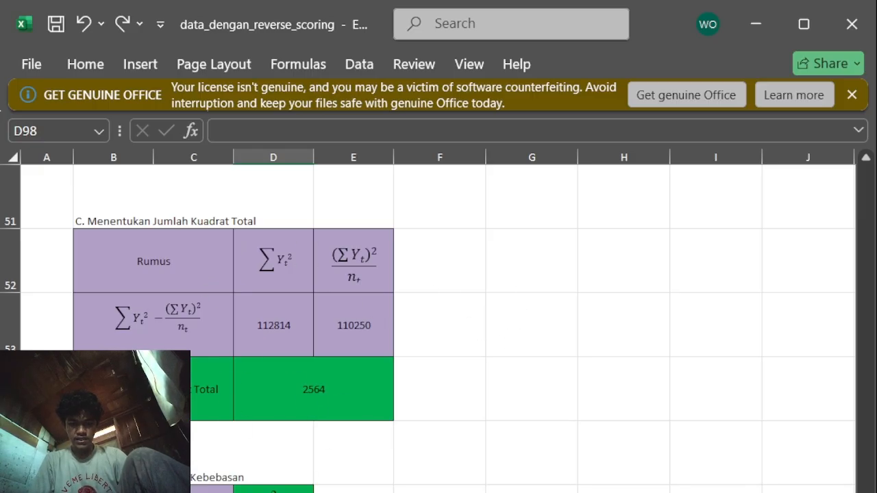
{"action": "scroll", "coordinate": [403, 411], "scroll_direction": "up", "scroll_amount": 5}
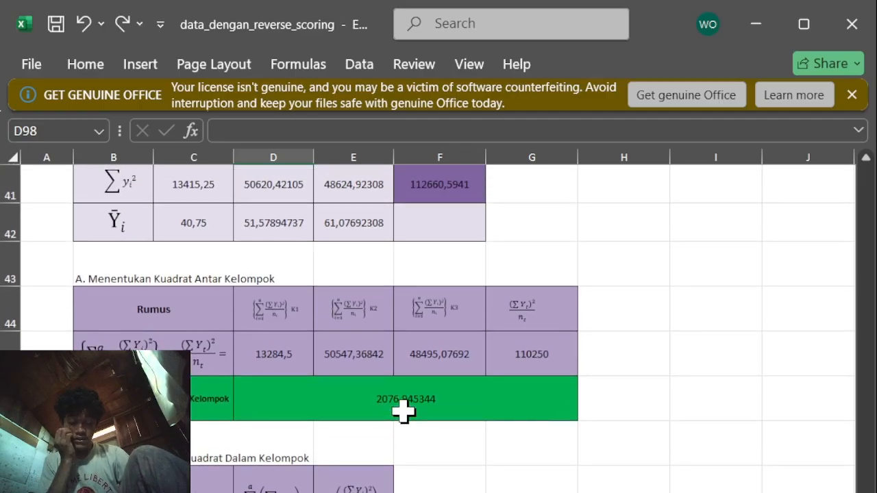
{"action": "scroll", "coordinate": [395, 403], "scroll_direction": "down", "scroll_amount": 4}
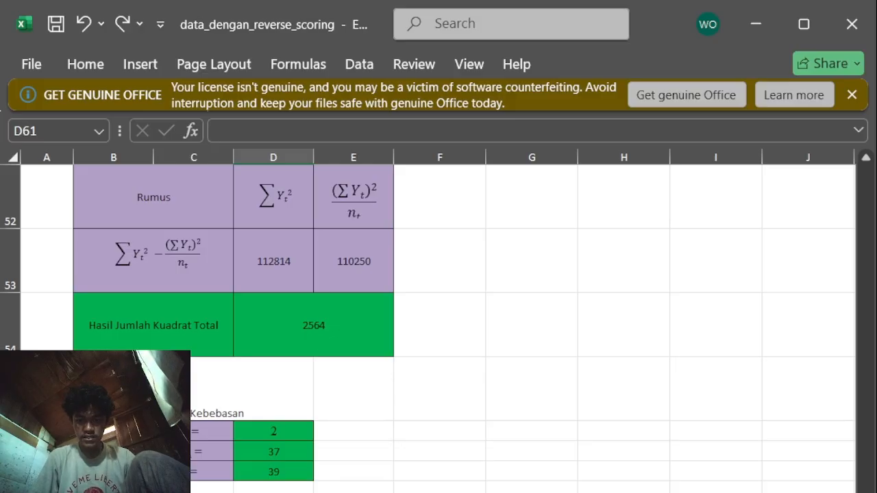
{"action": "type", "text": "="}
{"action": "scroll", "coordinate": [430, 388], "scroll_direction": "up", "scroll_amount": 10}
{"action": "scroll", "coordinate": [430, 388], "scroll_direction": "down", "scroll_amount": 6}
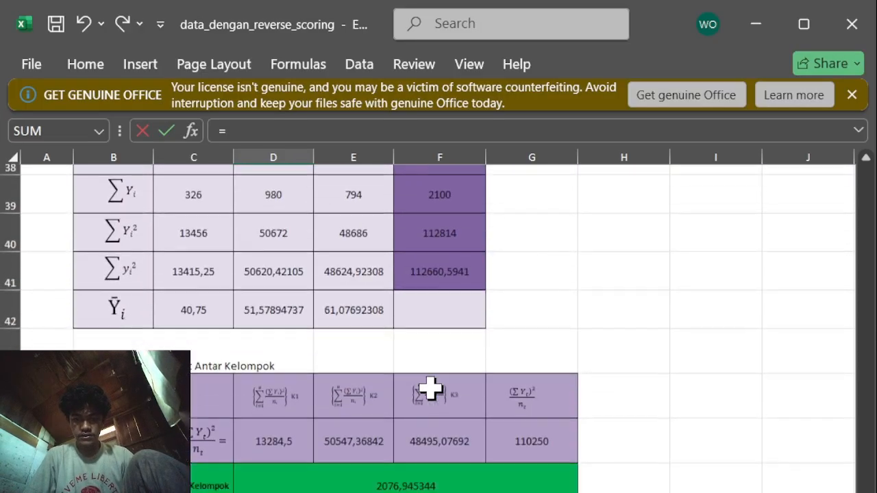
{"action": "scroll", "coordinate": [430, 388], "scroll_direction": "down", "scroll_amount": 1}
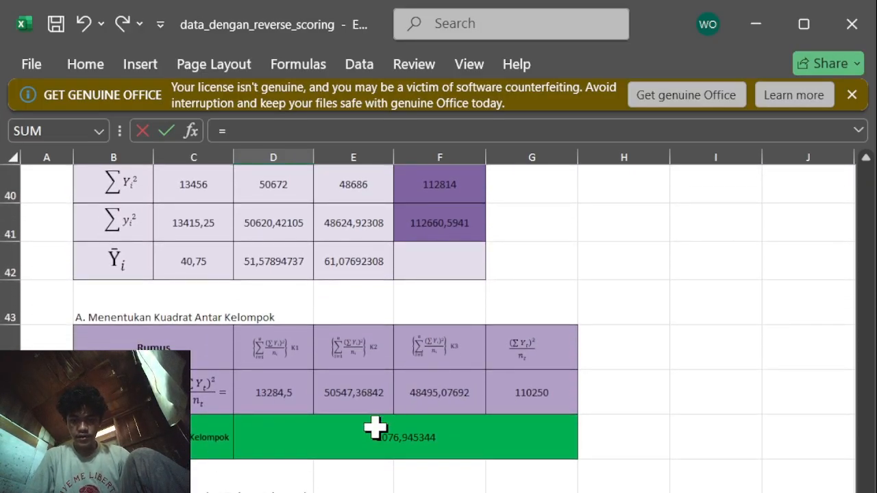
{"action": "left_click", "coordinate": [349, 466]}
{"action": "left_click", "coordinate": [354, 419]}
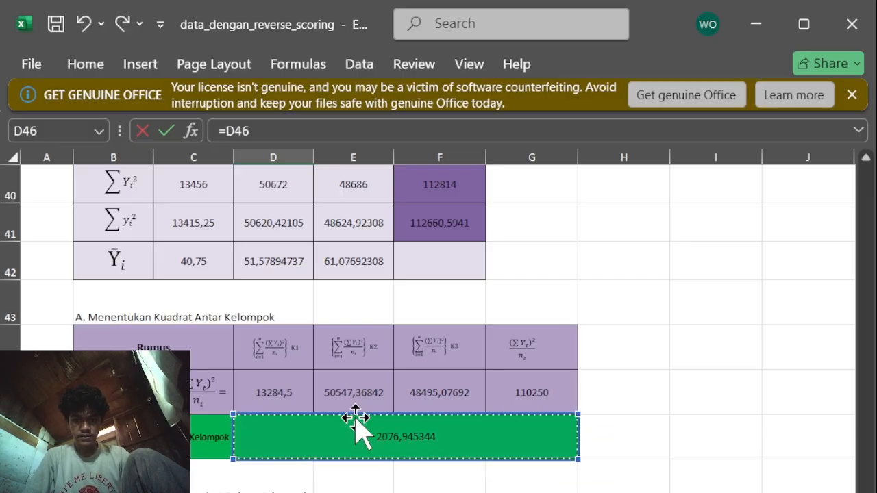
Complete the D61 formula as =D46/D56, dividing by the between-group degrees of freedom dk (A)
{"action": "scroll", "coordinate": [342, 480], "scroll_direction": "down", "scroll_amount": 2}
{"action": "scroll", "coordinate": [290, 251], "scroll_direction": "up", "scroll_amount": 1}
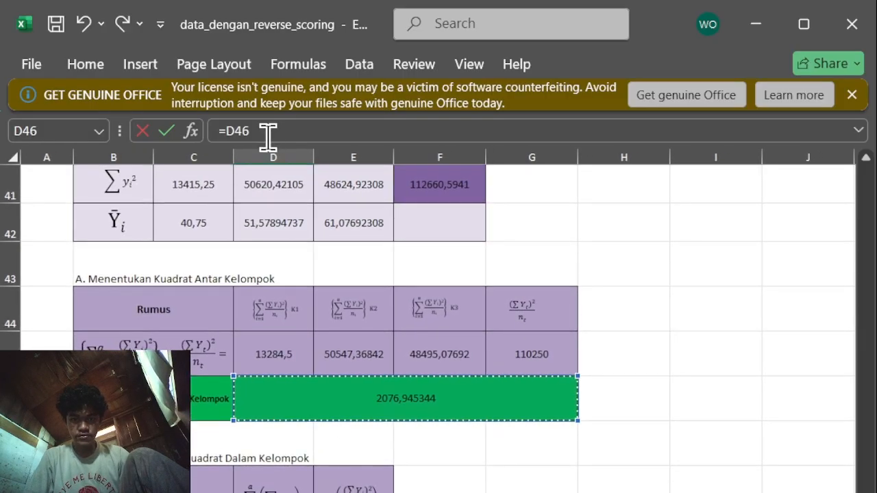
{"action": "key", "text": "Return"}
{"action": "left_click", "coordinate": [268, 134]}
{"action": "type", "text": "/"}
{"action": "scroll", "coordinate": [363, 304], "scroll_direction": "down", "scroll_amount": 5}
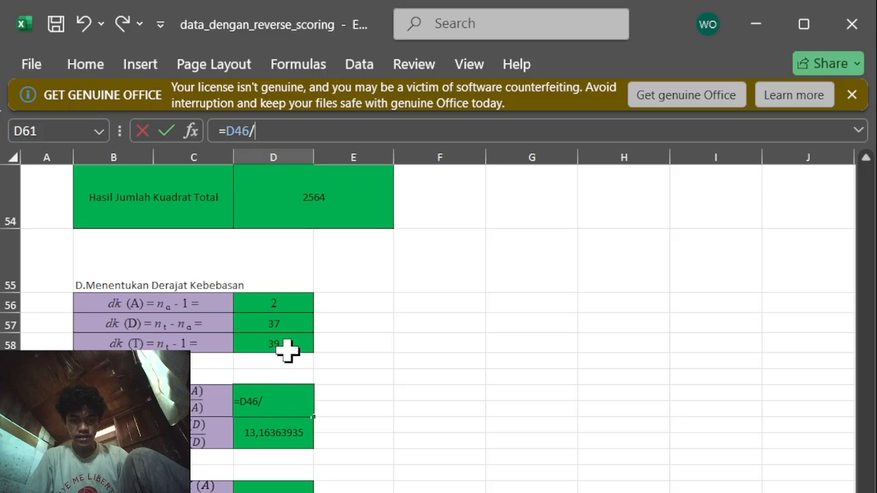
{"action": "left_click", "coordinate": [269, 308]}
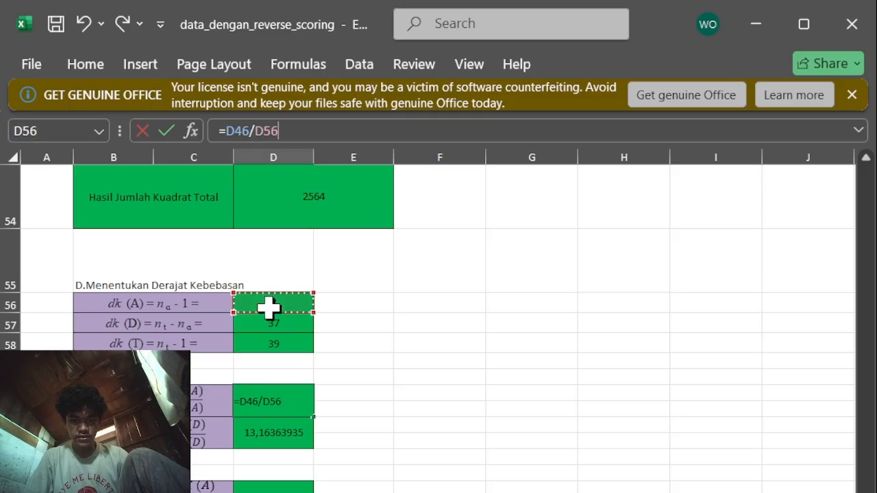
{"action": "left_click", "coordinate": [306, 404]}
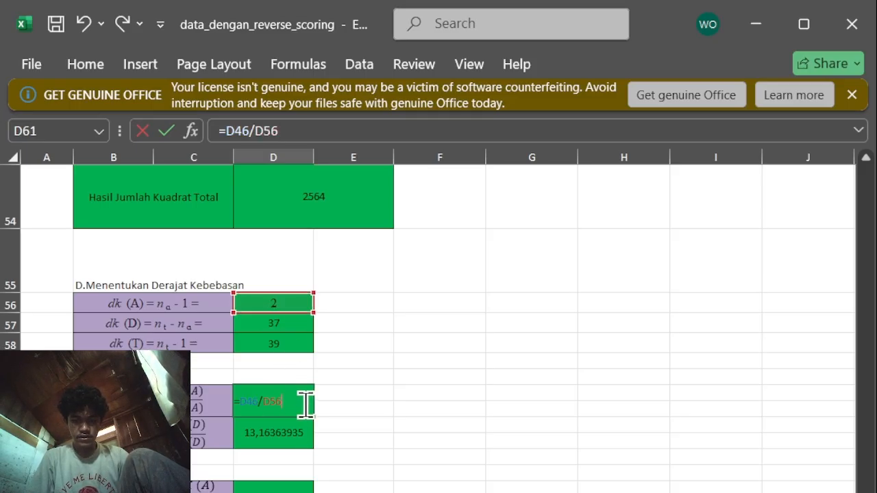
{"action": "key", "text": "Return"}
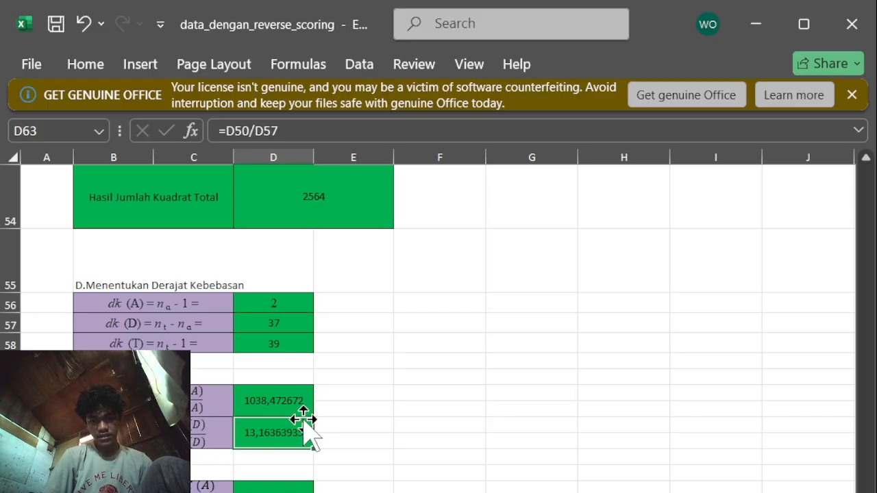
Rebuild the within-group mean square formula in D63 as =D50/D57, using the within-group sum of squares and dk (D)
{"action": "scroll", "coordinate": [303, 421], "scroll_direction": "up", "scroll_amount": 3}
{"action": "scroll", "coordinate": [304, 421], "scroll_direction": "up", "scroll_amount": 2}
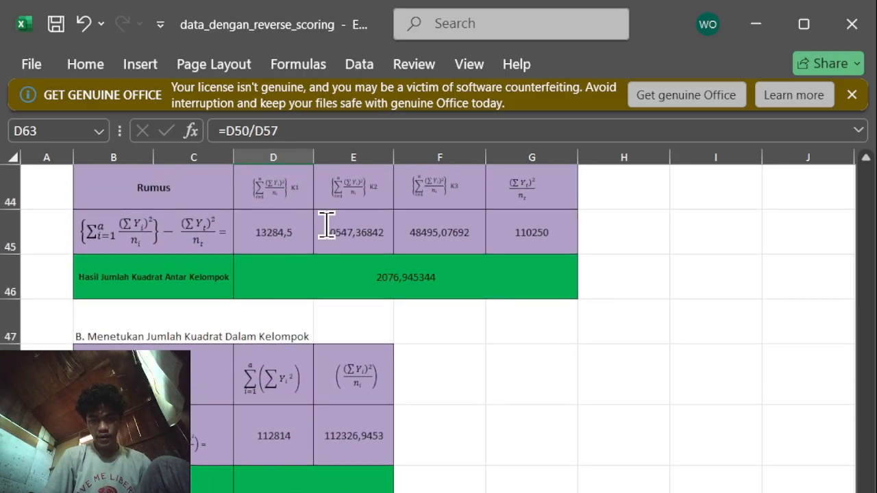
{"action": "scroll", "coordinate": [229, 481], "scroll_direction": "down", "scroll_amount": 3}
{"action": "scroll", "coordinate": [230, 480], "scroll_direction": "up", "scroll_amount": 1}
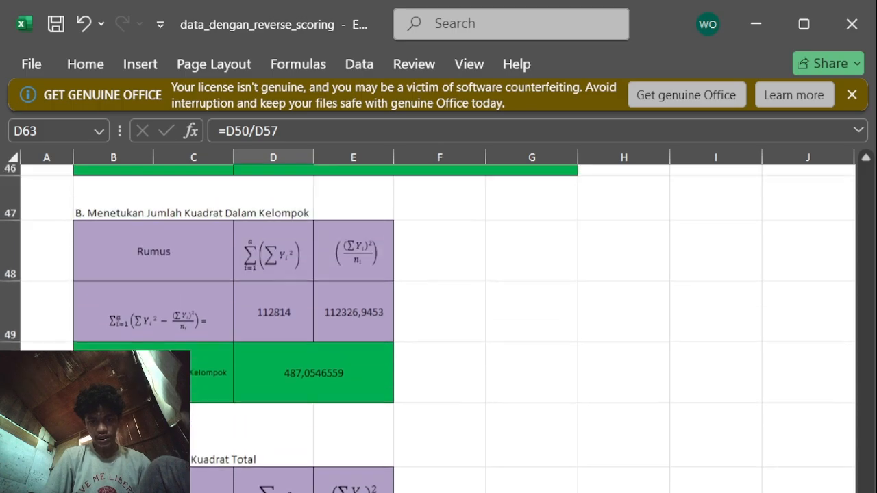
{"action": "scroll", "coordinate": [229, 480], "scroll_direction": "down", "scroll_amount": 2}
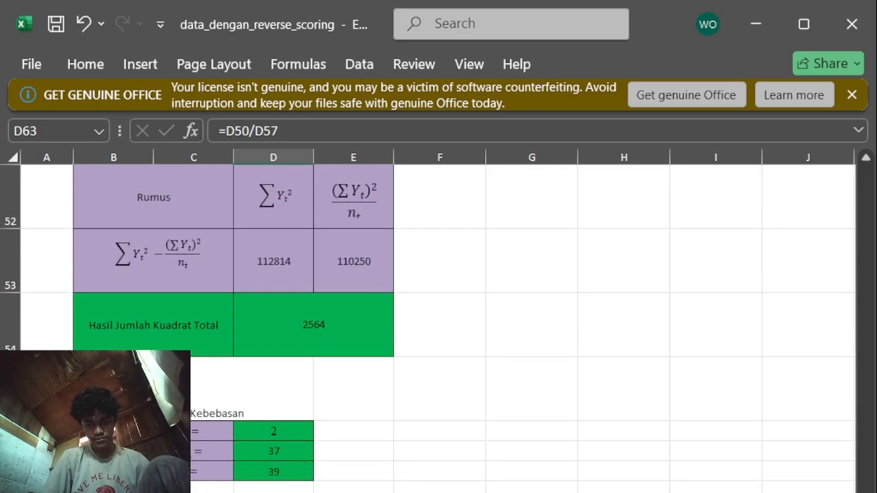
{"action": "type", "text": "="}
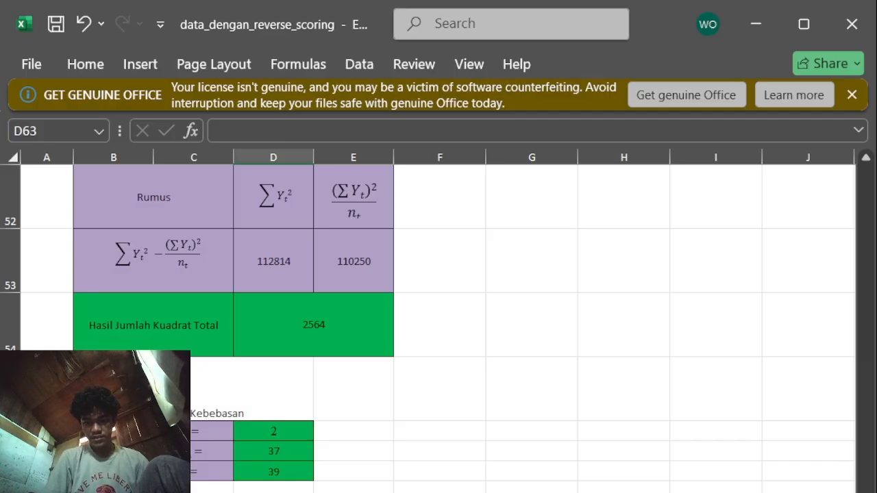
{"action": "scroll", "coordinate": [322, 419], "scroll_direction": "up", "scroll_amount": 2}
{"action": "scroll", "coordinate": [323, 419], "scroll_direction": "up", "scroll_amount": 3}
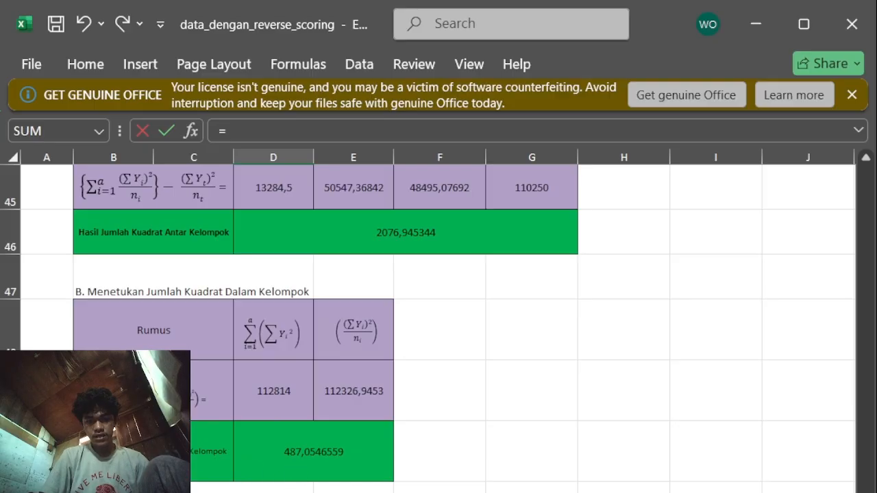
{"action": "left_click", "coordinate": [283, 457]}
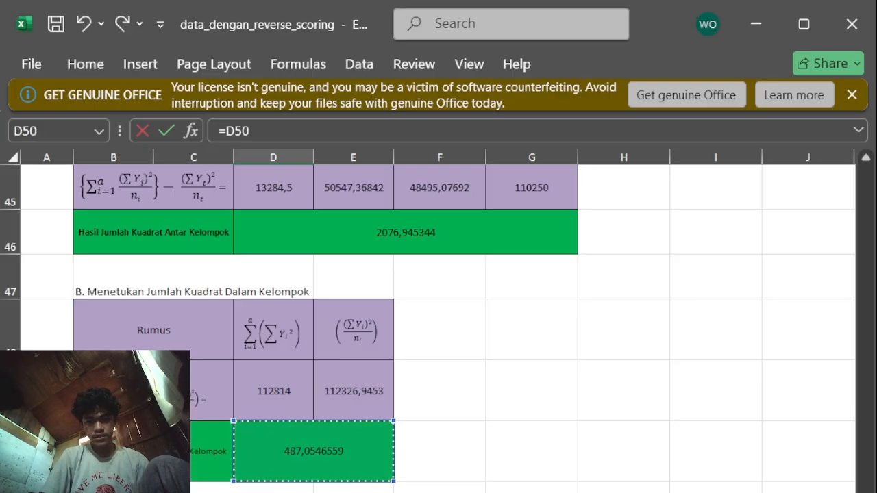
{"action": "scroll", "coordinate": [274, 466], "scroll_direction": "down", "scroll_amount": 3}
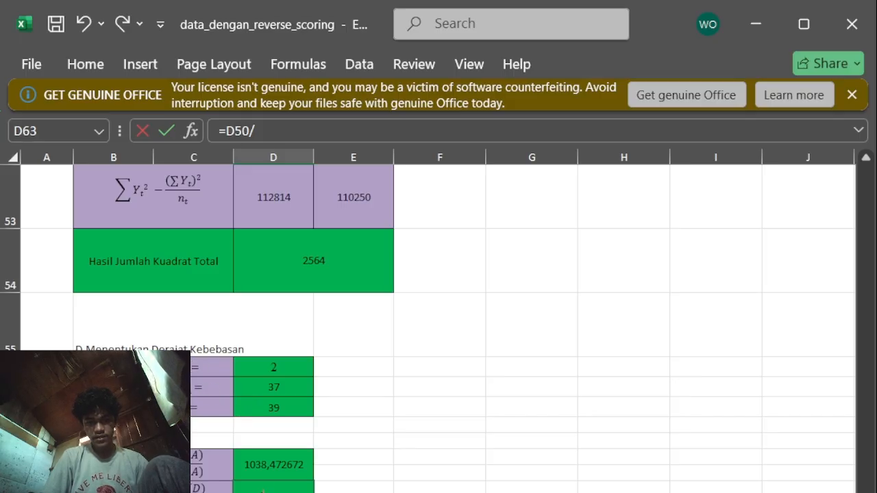
{"action": "left_click", "coordinate": [285, 389]}
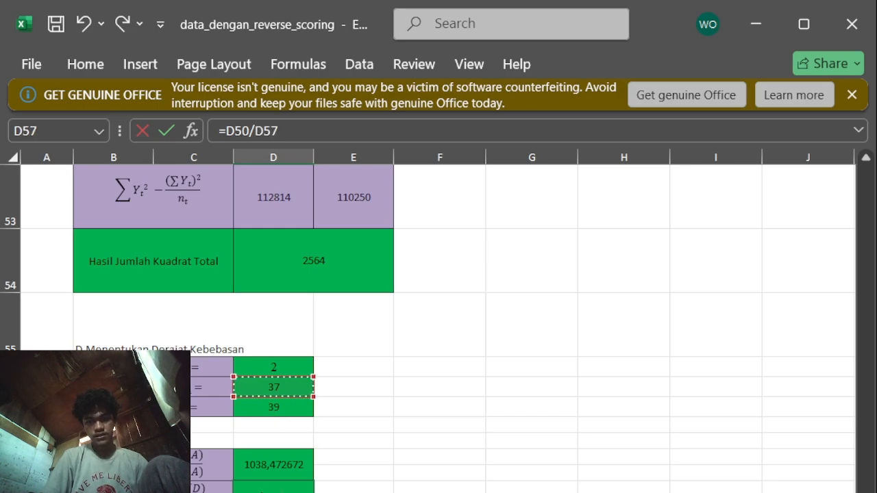
{"action": "key", "text": "Return"}
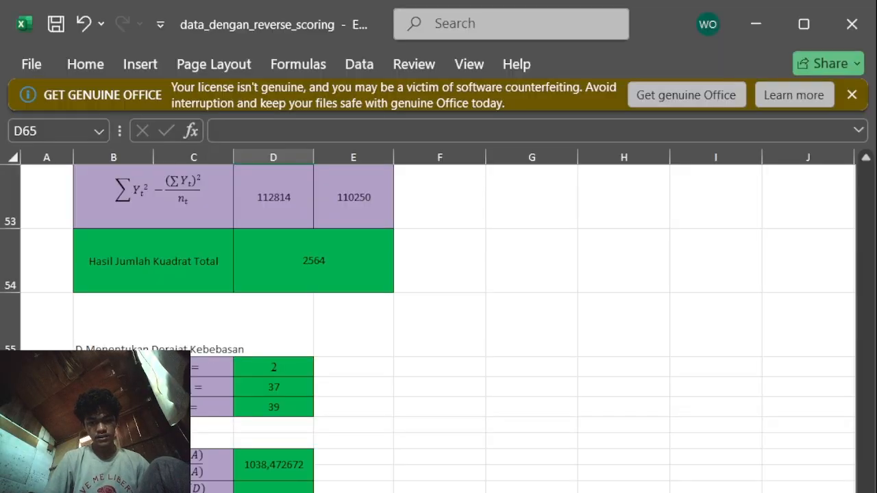
Examine the F Hitung formula in D67 and the between-group mean square cell it references
{"action": "key", "text": "Down"}
{"action": "key", "text": "Down"}
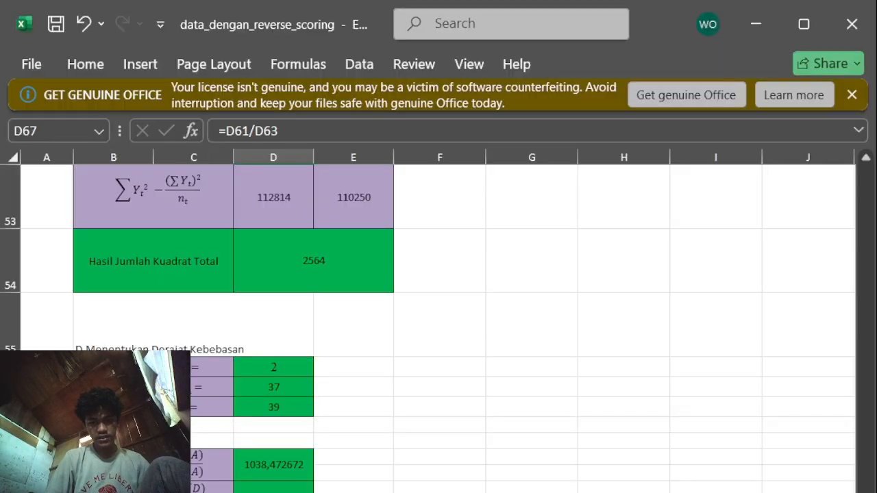
{"action": "key", "text": "F2"}
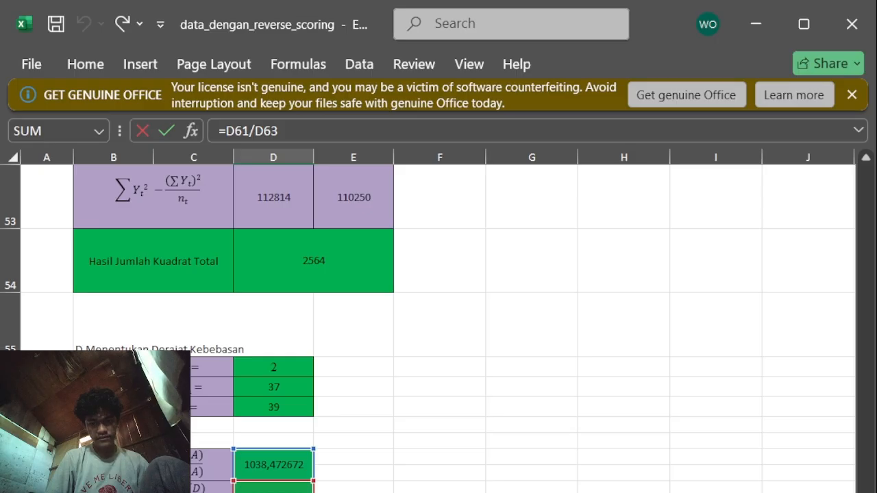
{"action": "key", "text": "Tab"}
{"action": "key", "text": "Tab"}
{"action": "key", "text": "Left"}
{"action": "key", "text": "Left"}
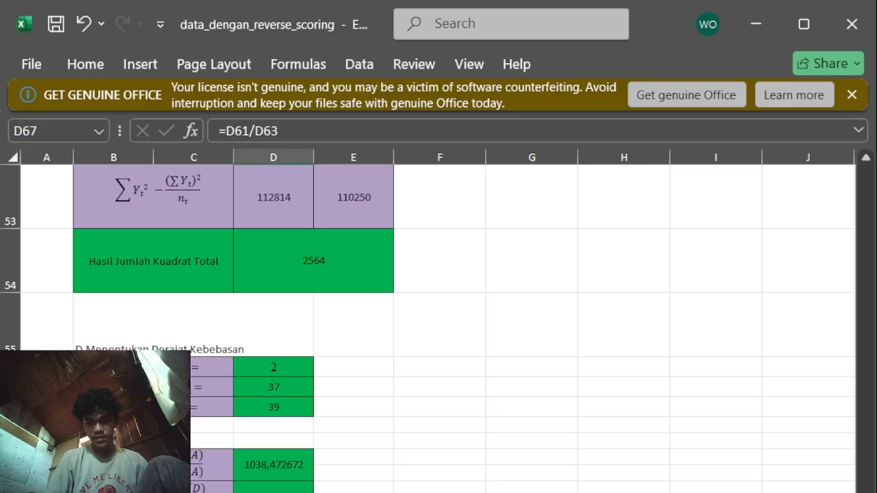
{"action": "left_click", "coordinate": [251, 465]}
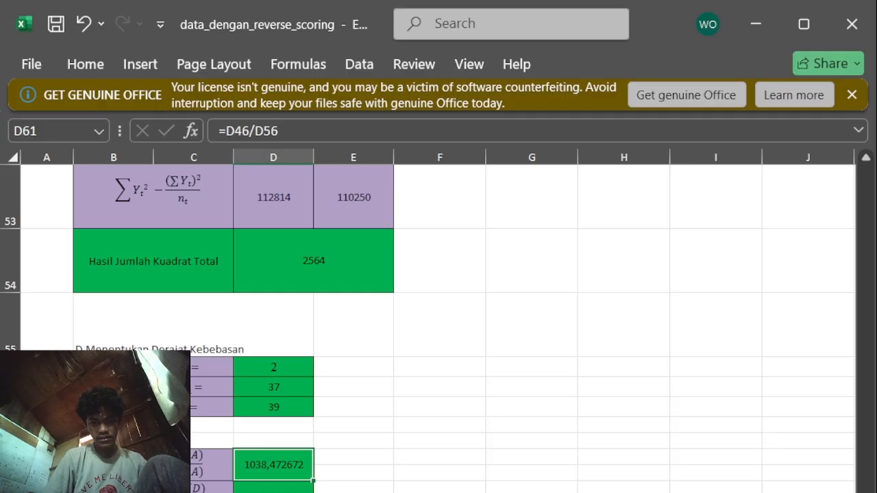
Clear the F Hitung formula in D67 and rebuild it as =D61/D63, the ratio of the two mean squares
{"action": "key", "text": "ctrl+z"}
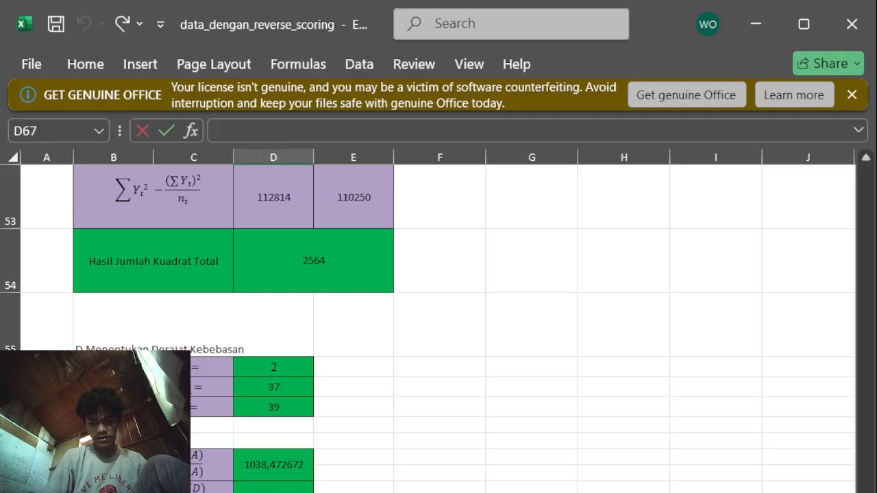
{"action": "type", "text": "="}
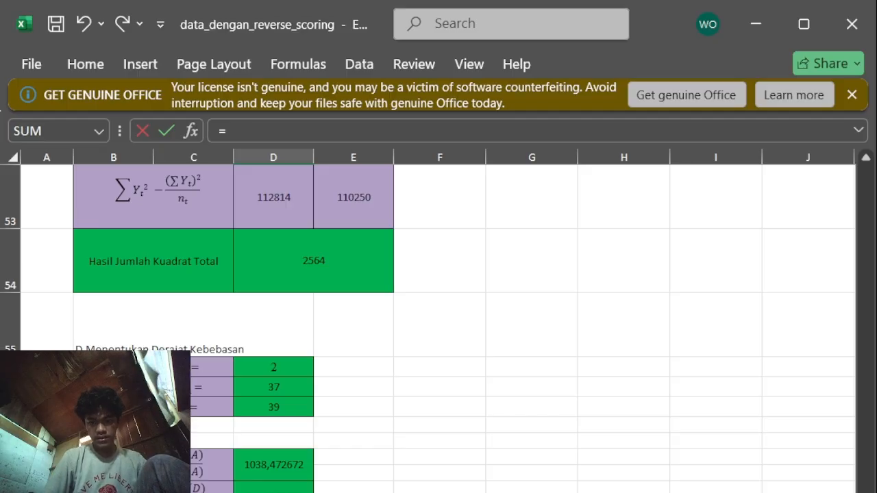
{"action": "left_click", "coordinate": [253, 463]}
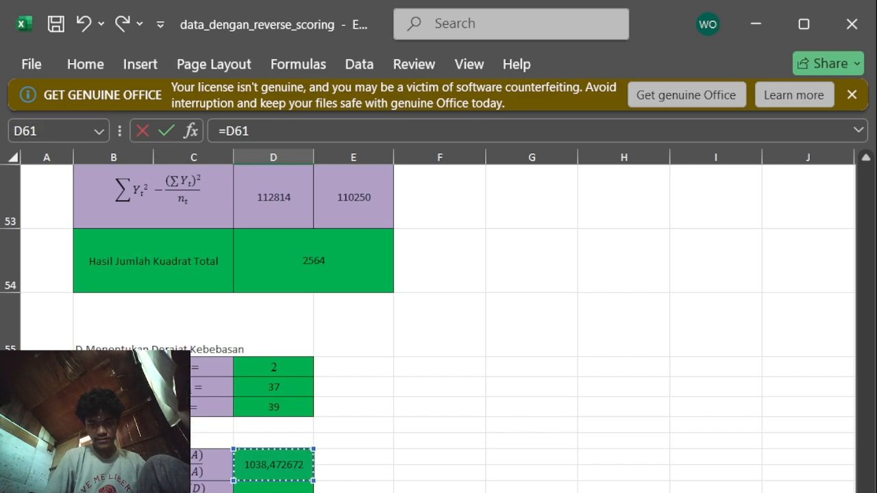
{"action": "left_click", "coordinate": [300, 487]}
{"action": "key", "text": "Return"}
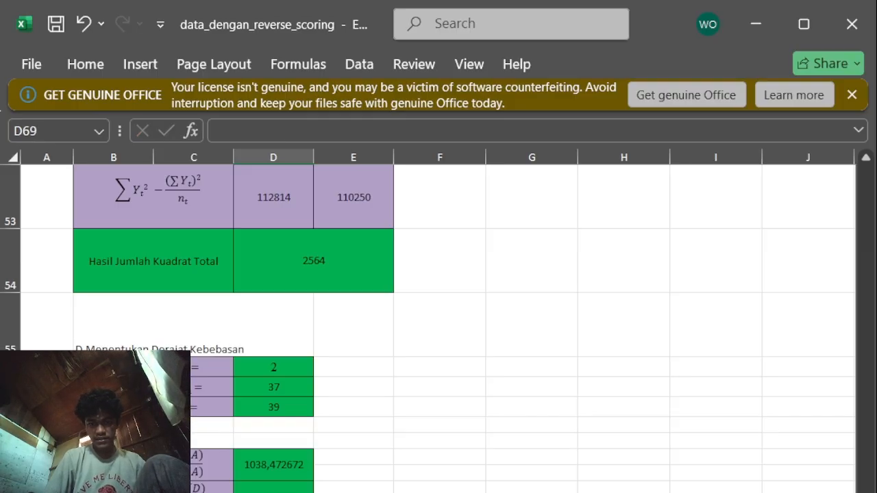
{"action": "scroll", "coordinate": [438, 329], "scroll_direction": "up", "scroll_amount": 2}
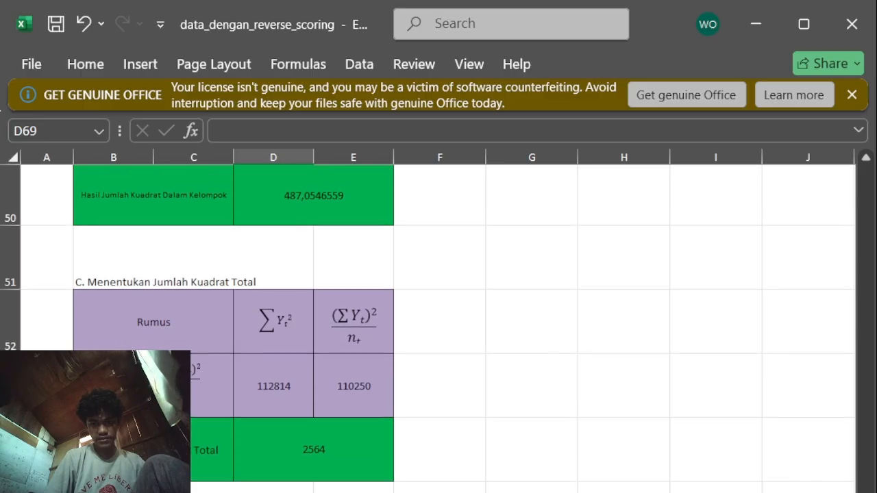
{"action": "scroll", "coordinate": [438, 329], "scroll_direction": "up", "scroll_amount": 1}
{"action": "scroll", "coordinate": [438, 329], "scroll_direction": "down", "scroll_amount": 8}
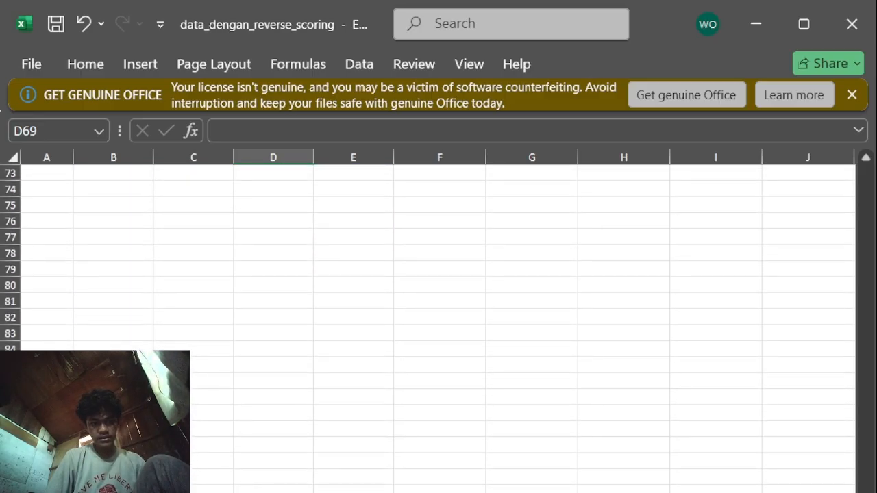
{"action": "scroll", "coordinate": [199, 470], "scroll_direction": "up", "scroll_amount": 6}
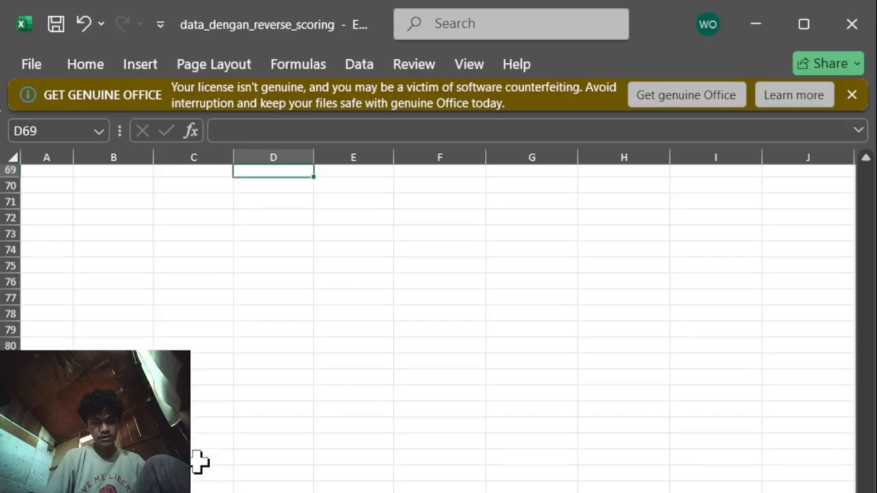
{"action": "scroll", "coordinate": [200, 470], "scroll_direction": "up", "scroll_amount": 3}
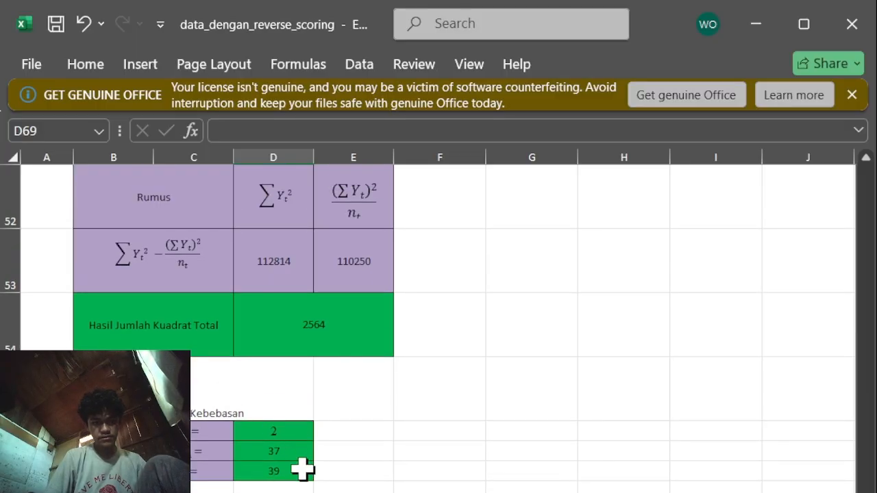
{"action": "scroll", "coordinate": [302, 469], "scroll_direction": "down", "scroll_amount": 1}
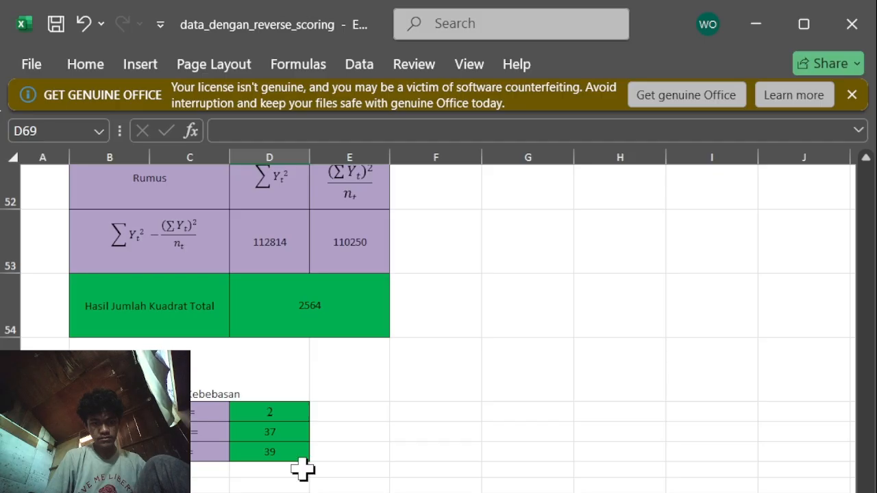
{"action": "scroll", "coordinate": [302, 469], "scroll_direction": "up", "scroll_amount": 1}
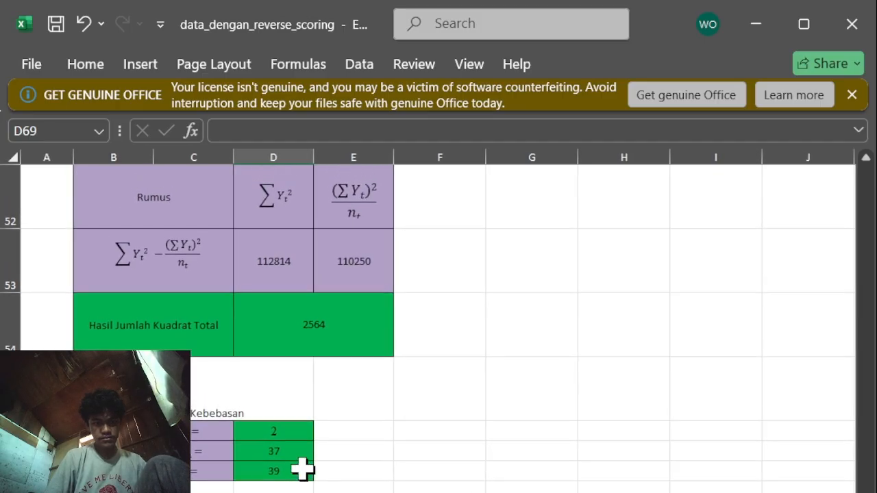
{"action": "scroll", "coordinate": [360, 441], "scroll_direction": "down", "scroll_amount": 3}
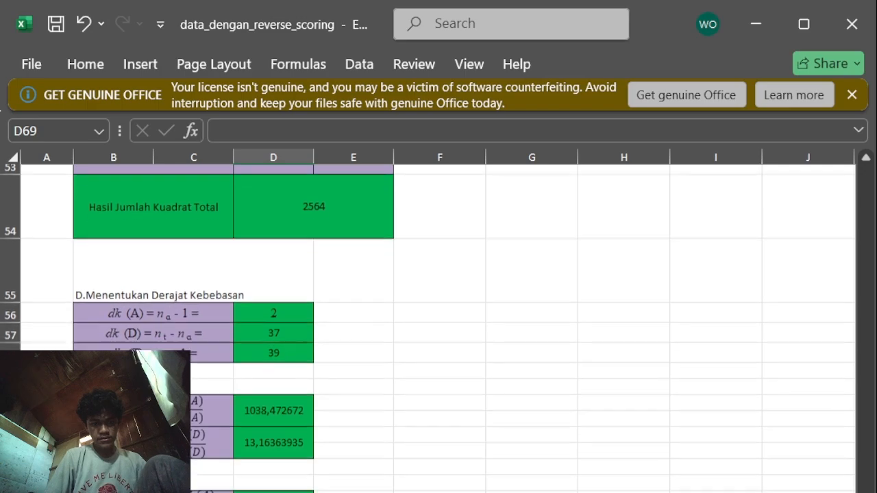
{"action": "scroll", "coordinate": [348, 450], "scroll_direction": "up", "scroll_amount": 3}
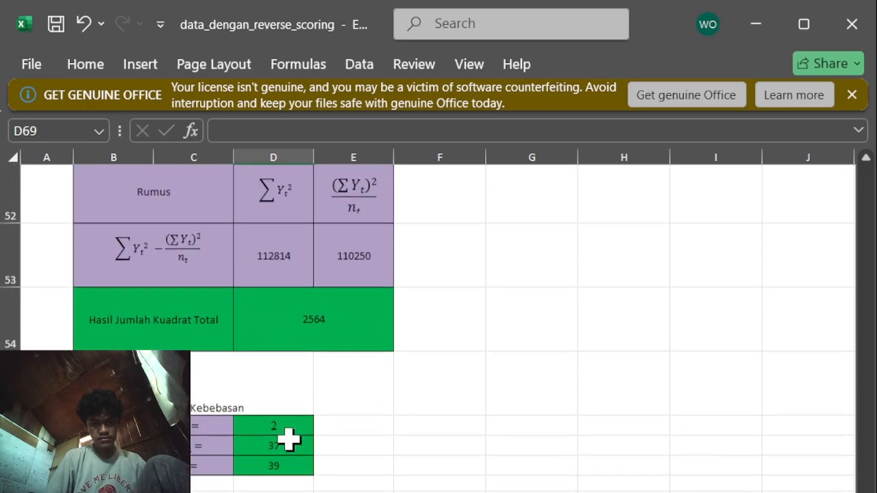
{"action": "scroll", "coordinate": [347, 450], "scroll_direction": "up", "scroll_amount": 1}
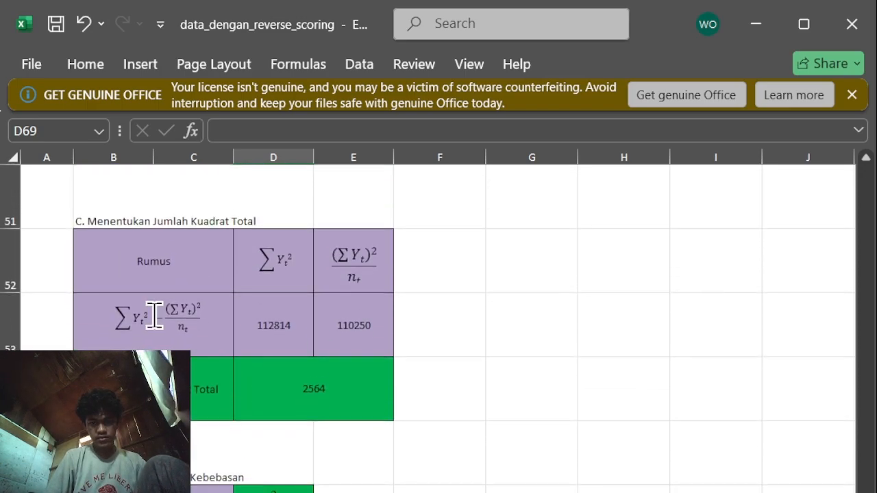
Look through the available command groups and bring up the Data tools for the worksheet
{"action": "left_click", "coordinate": [73, 67]}
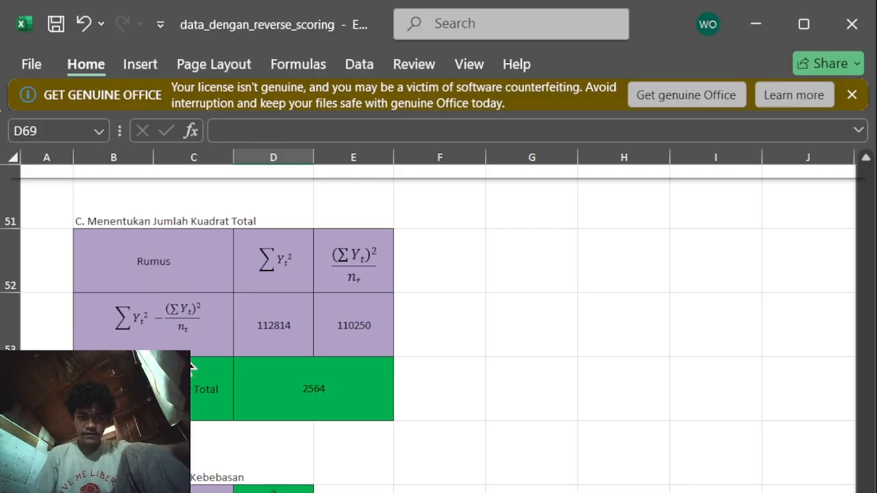
{"action": "left_click", "coordinate": [377, 337]}
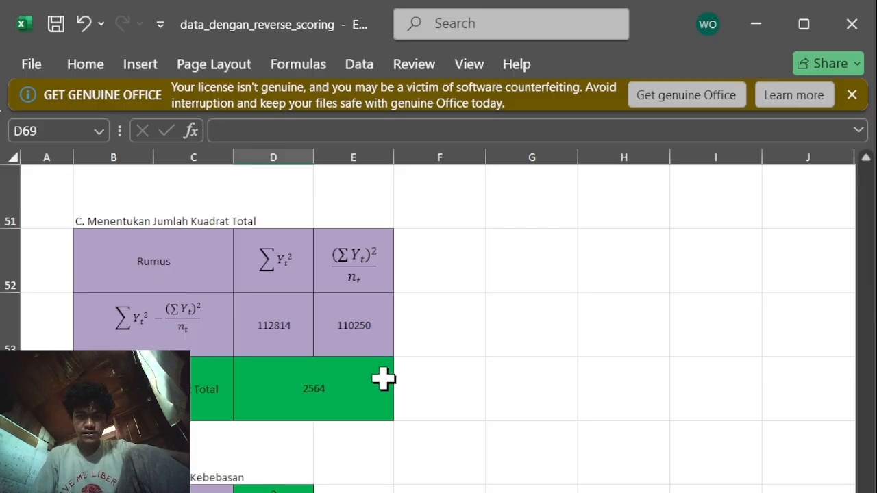
{"action": "left_click", "coordinate": [140, 65]}
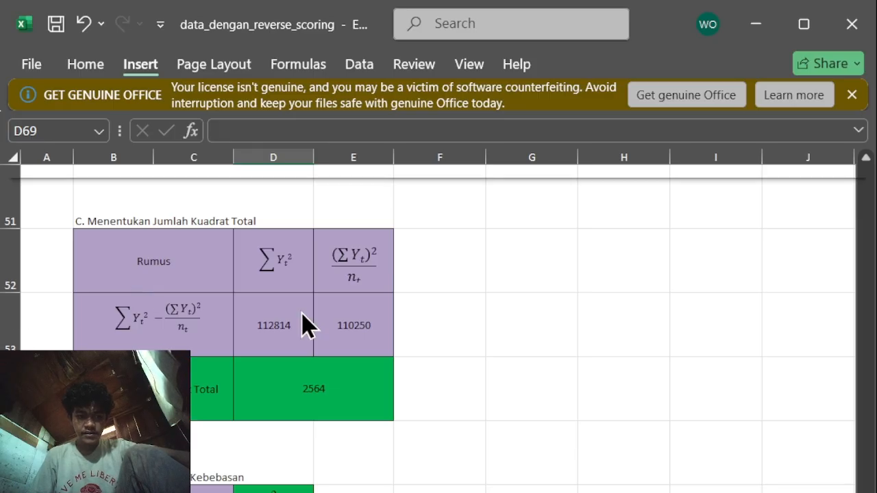
{"action": "left_click", "coordinate": [106, 65]}
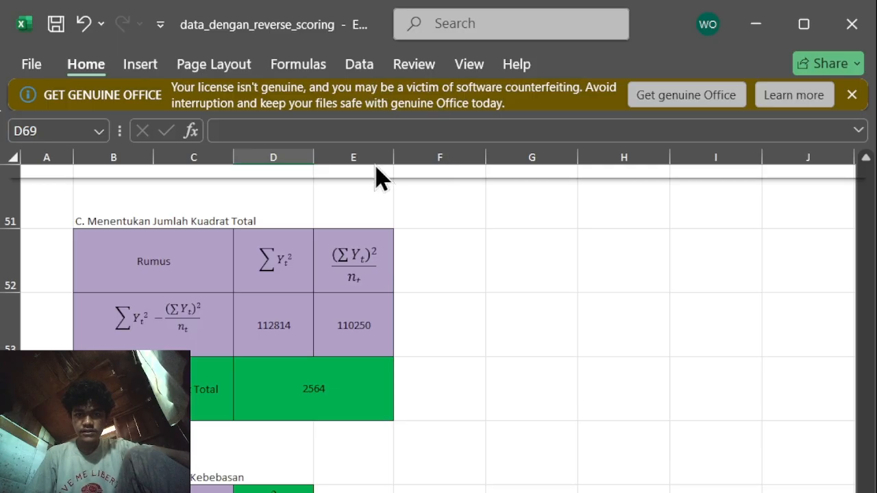
{"action": "left_click", "coordinate": [145, 67]}
{"action": "left_click", "coordinate": [272, 61]}
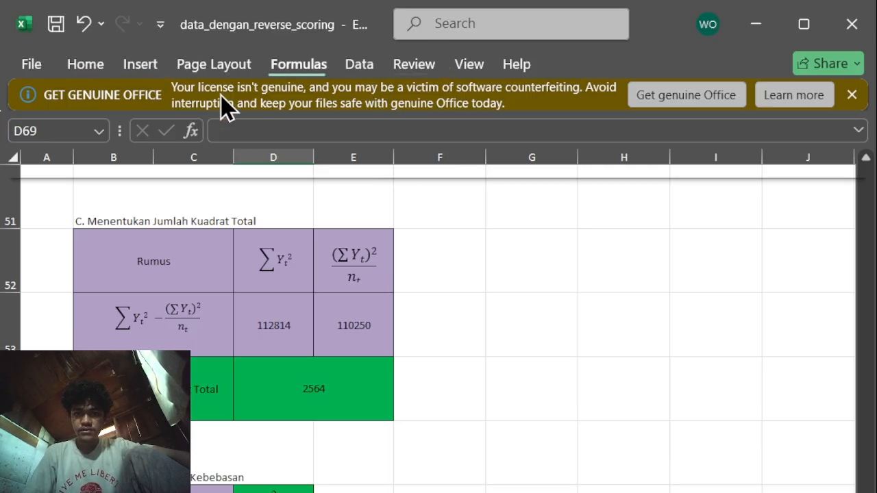
{"action": "left_click", "coordinate": [327, 56]}
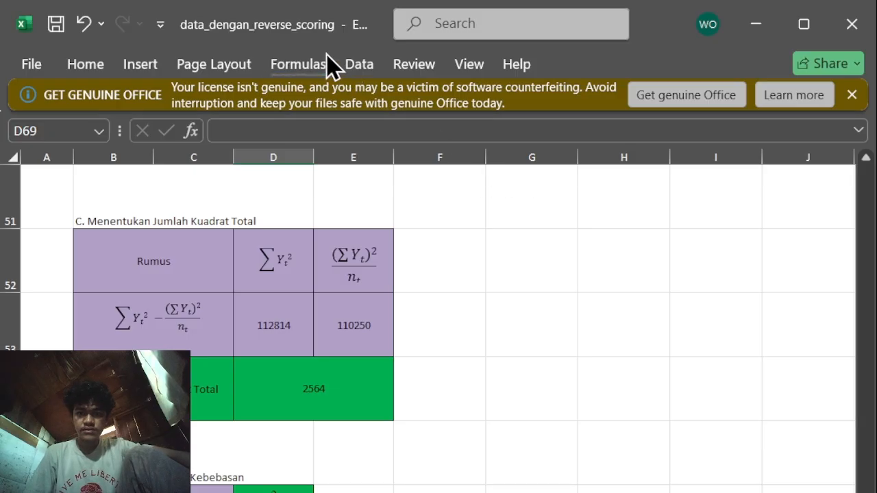
{"action": "left_click", "coordinate": [361, 61]}
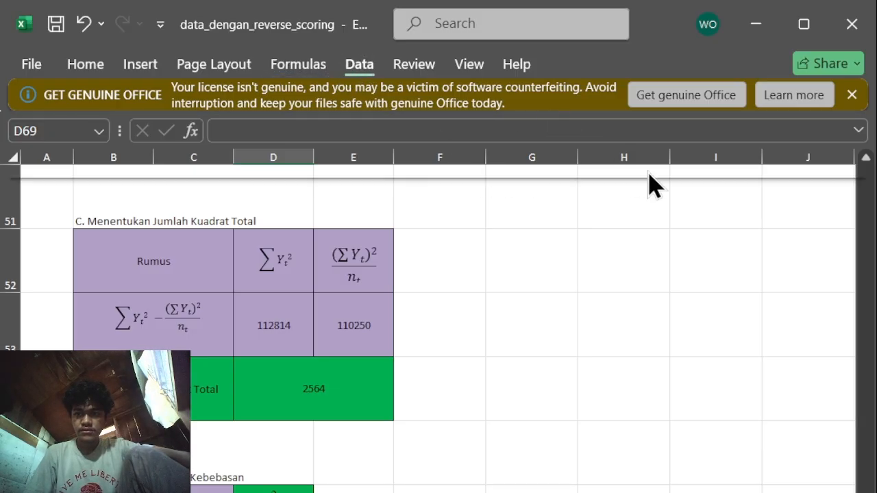
{"action": "left_click", "coordinate": [747, 95]}
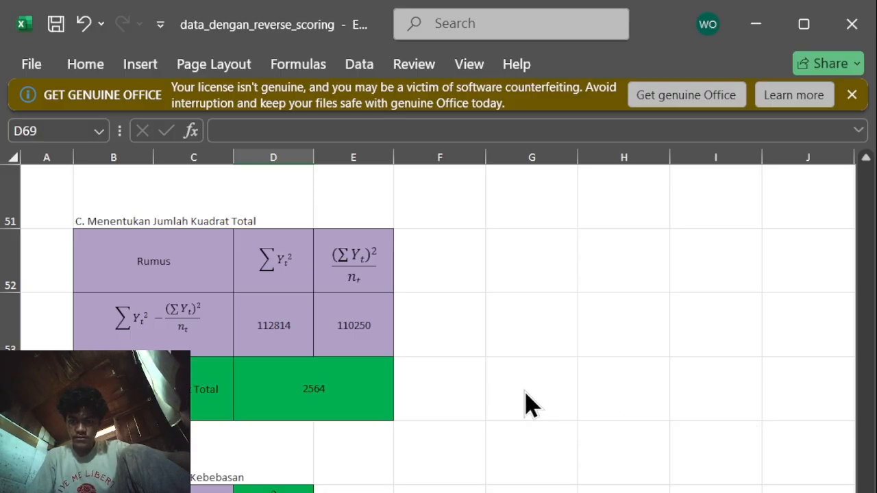
Undo the last worksheet change, redoing it in between to compare the calculation sections and the score tables
{"action": "key", "text": "ctrl+z"}
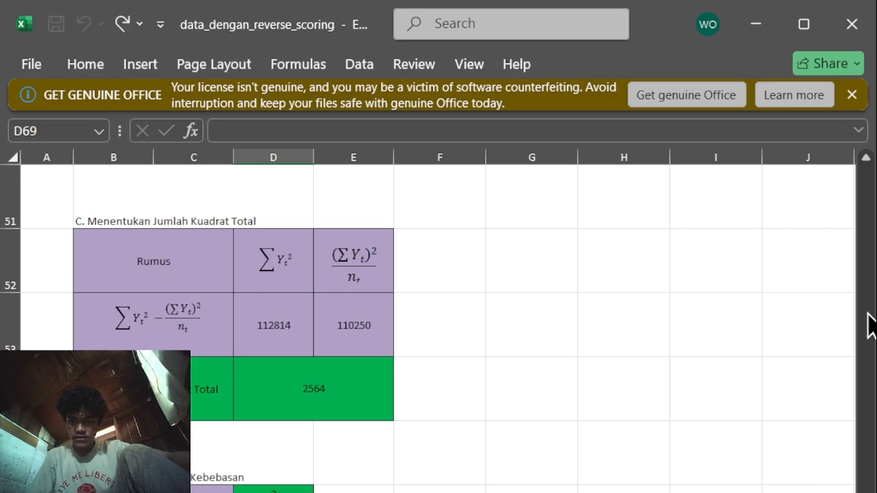
{"action": "key", "text": "ctrl+y"}
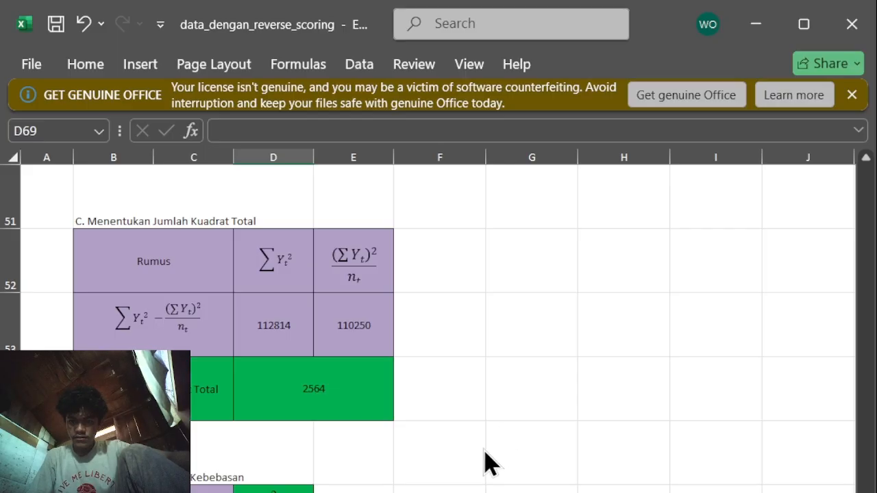
{"action": "key", "text": "ctrl+z"}
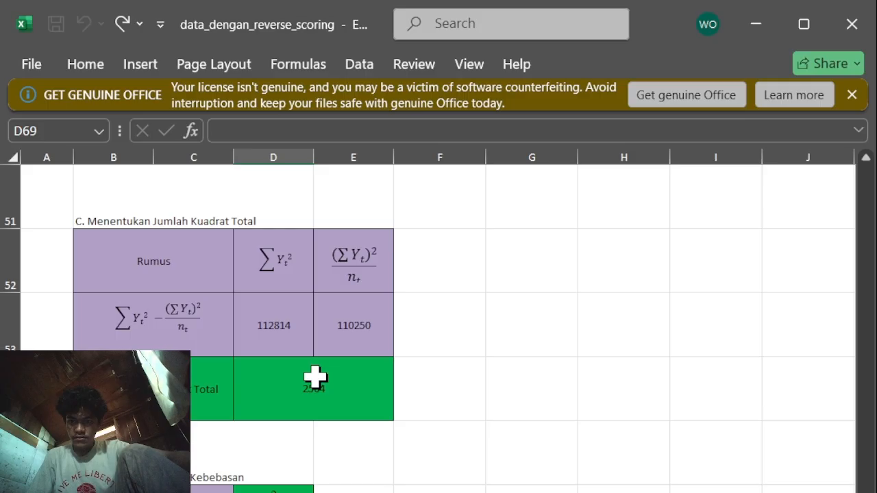
{"action": "scroll", "coordinate": [315, 377], "scroll_direction": "down", "scroll_amount": 3}
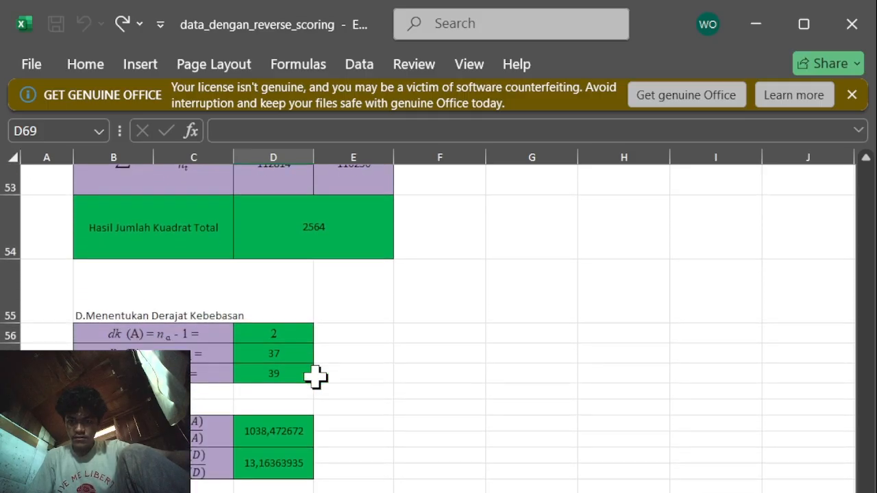
{"action": "scroll", "coordinate": [315, 377], "scroll_direction": "down", "scroll_amount": 1}
{"action": "scroll", "coordinate": [315, 377], "scroll_direction": "up", "scroll_amount": 15}
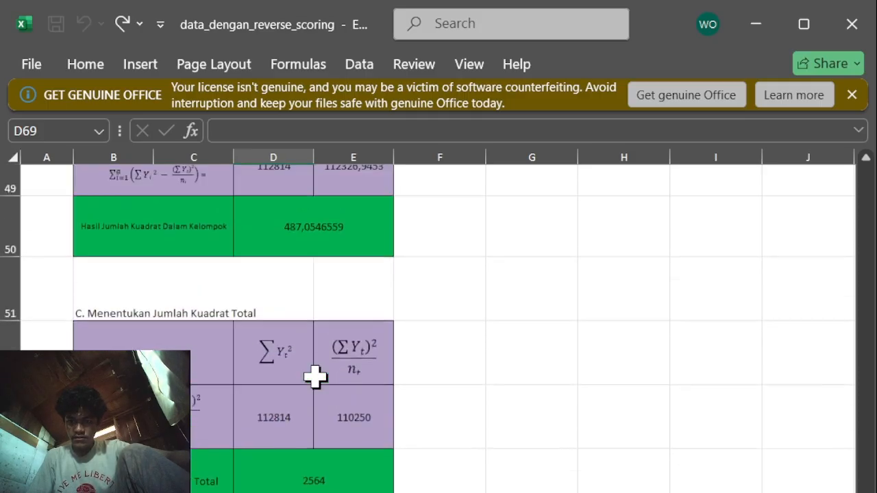
{"action": "scroll", "coordinate": [315, 376], "scroll_direction": "up", "scroll_amount": 3}
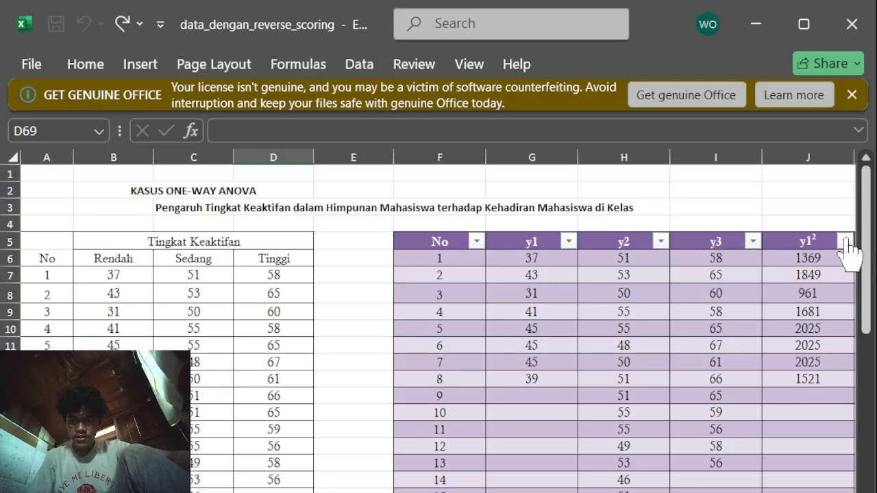
{"action": "key", "text": "ctrl+y"}
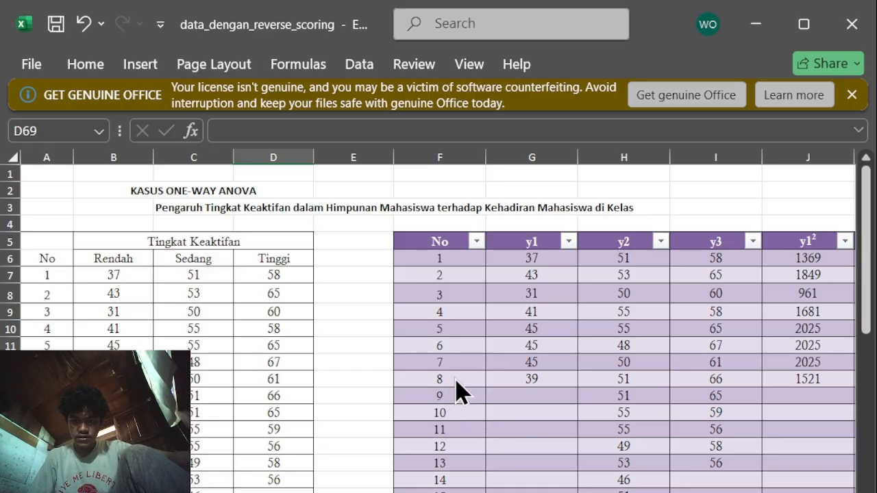
{"action": "key", "text": "ctrl+z"}
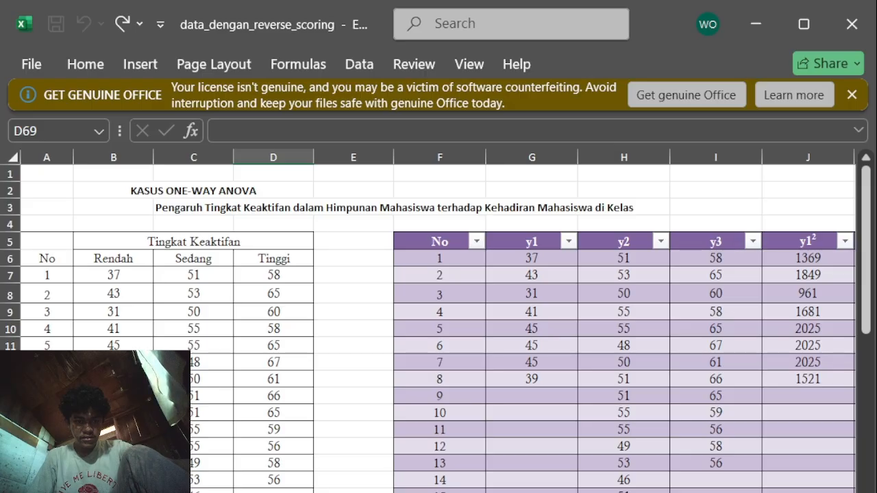
Examine the group summary table and the sum of squares sections down to Menentukan Jumlah Kuadrat Total
{"action": "scroll", "coordinate": [428, 320], "scroll_direction": "down", "scroll_amount": 9}
{"action": "scroll", "coordinate": [428, 320], "scroll_direction": "right", "scroll_amount": 3}
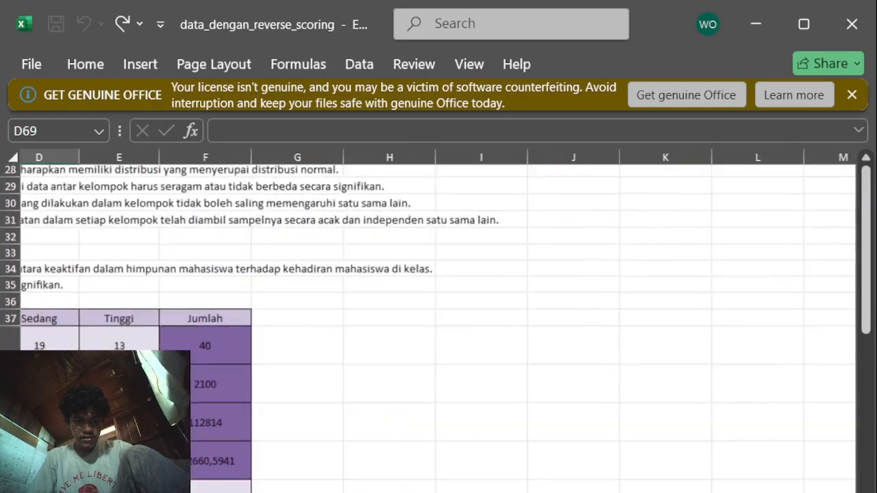
{"action": "scroll", "coordinate": [428, 321], "scroll_direction": "down", "scroll_amount": 5}
{"action": "scroll", "coordinate": [429, 321], "scroll_direction": "left", "scroll_amount": 1}
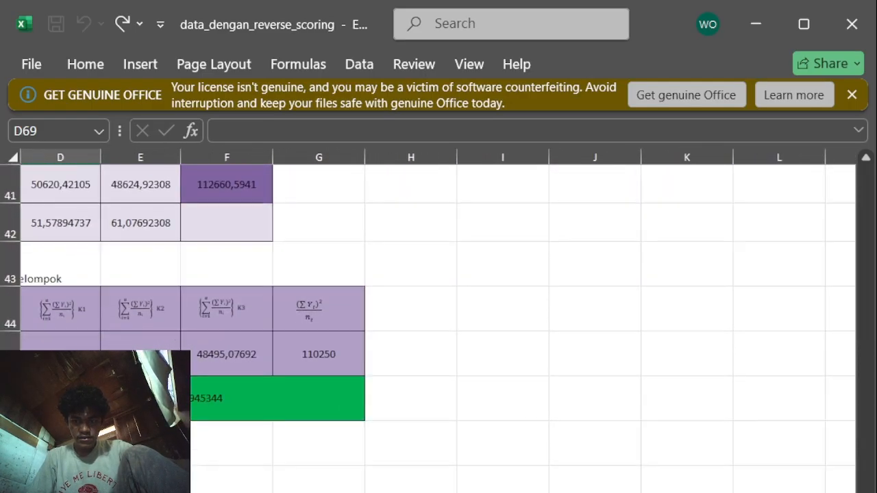
{"action": "scroll", "coordinate": [428, 320], "scroll_direction": "down", "scroll_amount": 3}
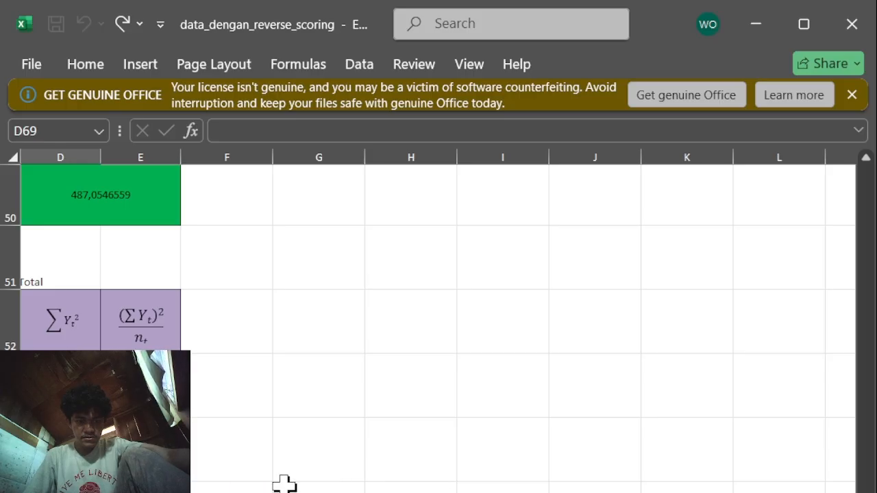
{"action": "scroll", "coordinate": [284, 483], "scroll_direction": "down", "scroll_amount": 1}
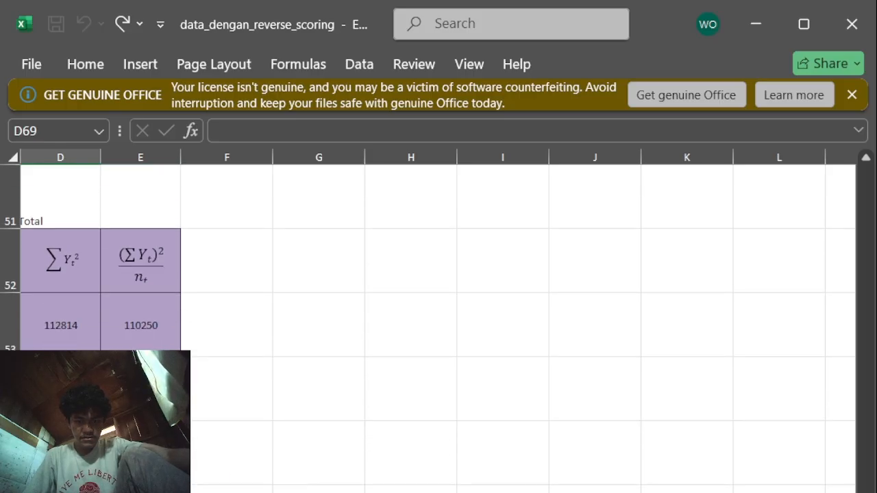
{"action": "left_click", "coordinate": [239, 404]}
{"action": "left_click", "coordinate": [849, 296]}
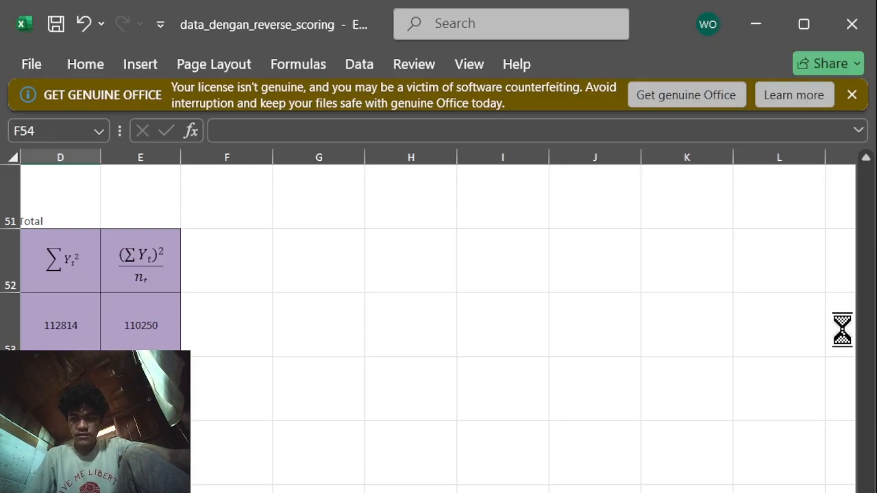
Review the within-group, degrees of freedom and variance sections and the squared-score table, ending on empty cell J26
{"action": "scroll", "coordinate": [281, 456], "scroll_direction": "left", "scroll_amount": 2}
{"action": "scroll", "coordinate": [280, 456], "scroll_direction": "up", "scroll_amount": 2}
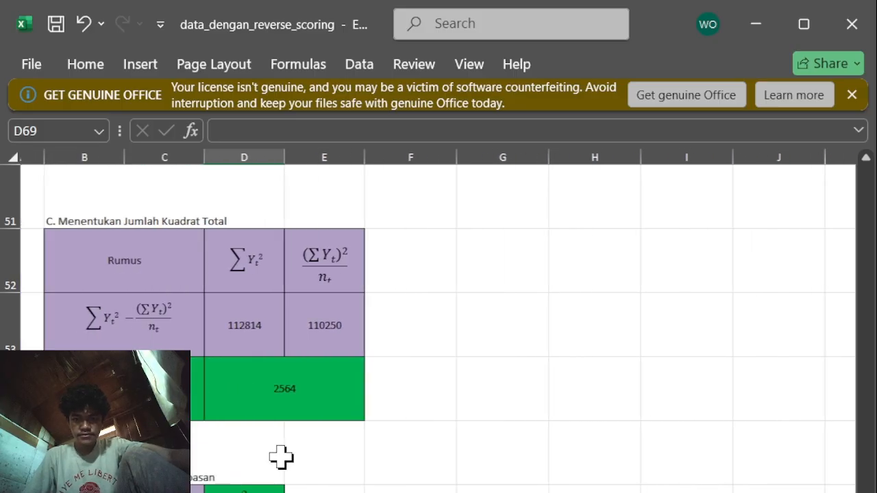
{"action": "scroll", "coordinate": [280, 456], "scroll_direction": "left", "scroll_amount": 1}
{"action": "scroll", "coordinate": [280, 457], "scroll_direction": "up", "scroll_amount": 1}
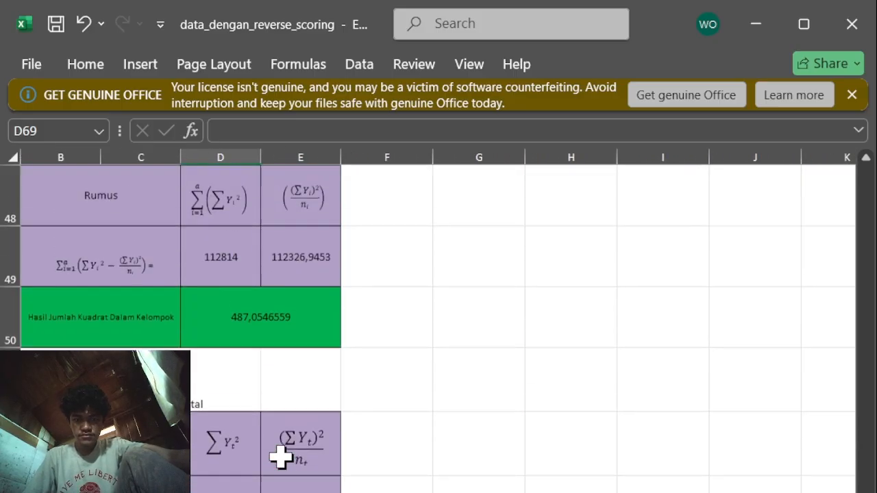
{"action": "scroll", "coordinate": [280, 456], "scroll_direction": "down", "scroll_amount": 5}
{"action": "scroll", "coordinate": [280, 456], "scroll_direction": "up", "scroll_amount": 16}
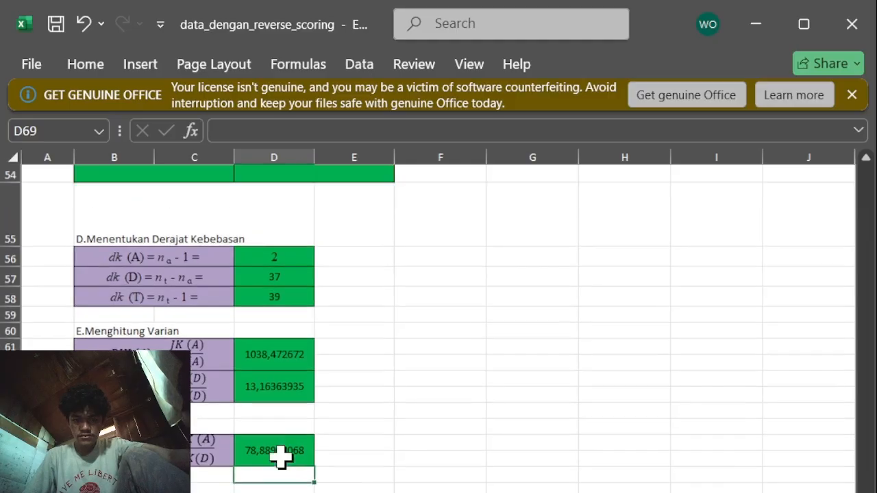
{"action": "scroll", "coordinate": [280, 456], "scroll_direction": "right", "scroll_amount": 3}
{"action": "scroll", "coordinate": [280, 456], "scroll_direction": "up", "scroll_amount": 1}
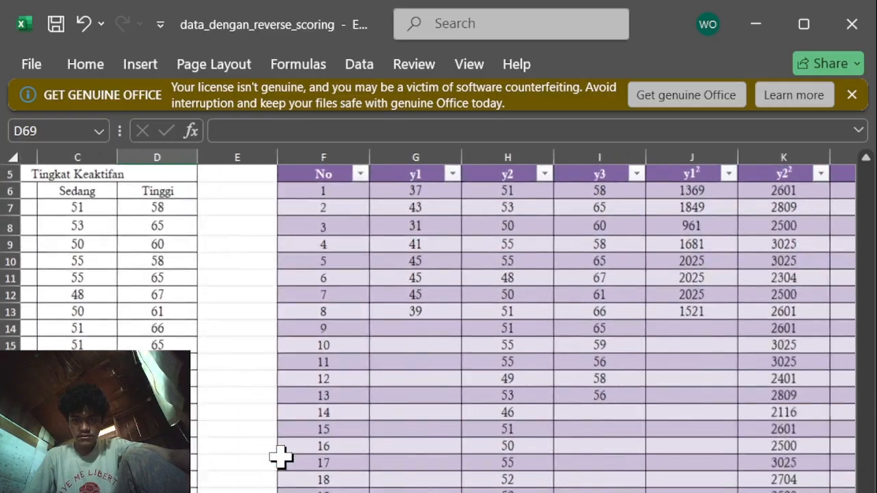
{"action": "scroll", "coordinate": [280, 456], "scroll_direction": "down", "scroll_amount": 4}
{"action": "scroll", "coordinate": [280, 456], "scroll_direction": "up", "scroll_amount": 5}
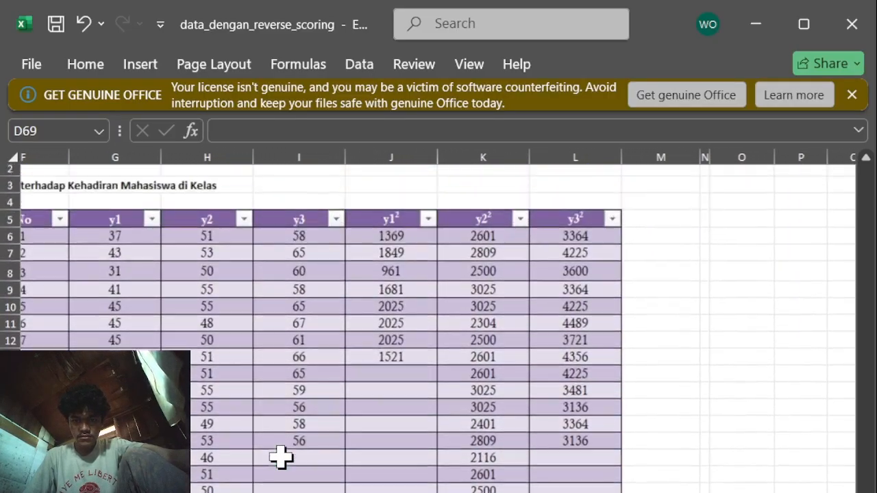
{"action": "scroll", "coordinate": [280, 456], "scroll_direction": "left", "scroll_amount": 1}
{"action": "scroll", "coordinate": [280, 456], "scroll_direction": "down", "scroll_amount": 3}
{"action": "scroll", "coordinate": [281, 456], "scroll_direction": "up", "scroll_amount": 3}
{"action": "scroll", "coordinate": [280, 456], "scroll_direction": "right", "scroll_amount": 2}
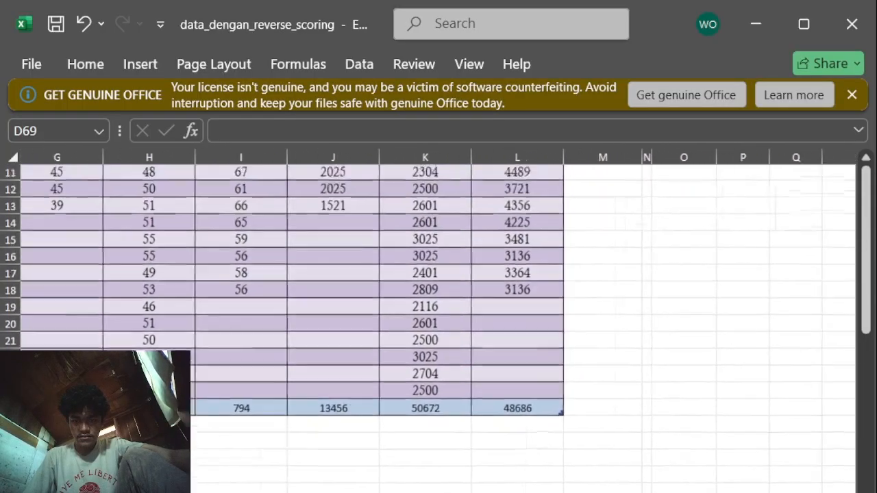
{"action": "left_click", "coordinate": [280, 456]}
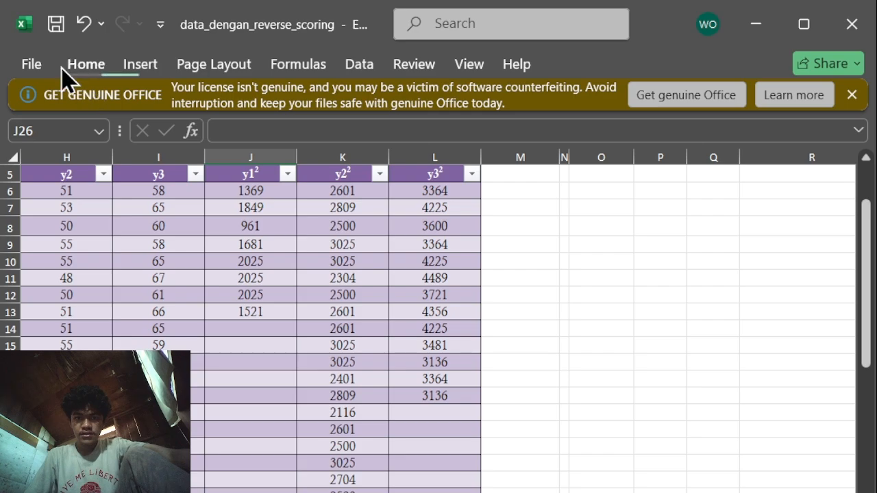
{"action": "left_click", "coordinate": [15, 71]}
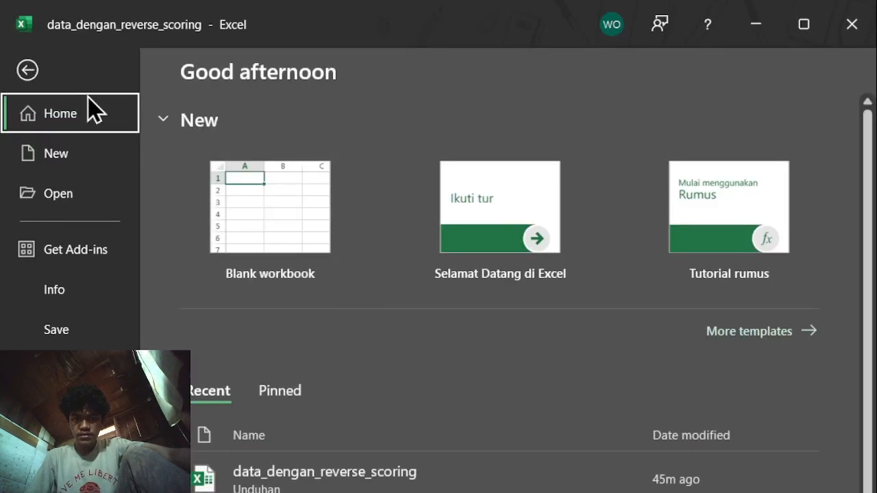
{"action": "left_click", "coordinate": [27, 70]}
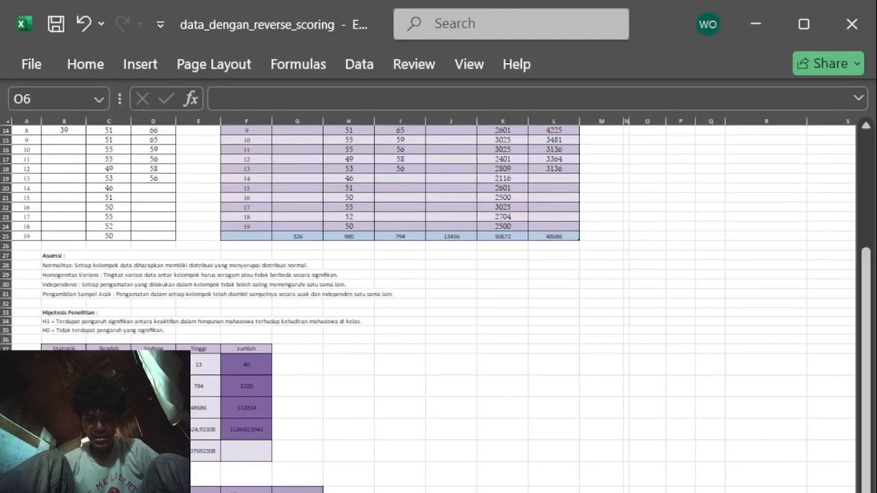
{"action": "left_click", "coordinate": [755, 24]}
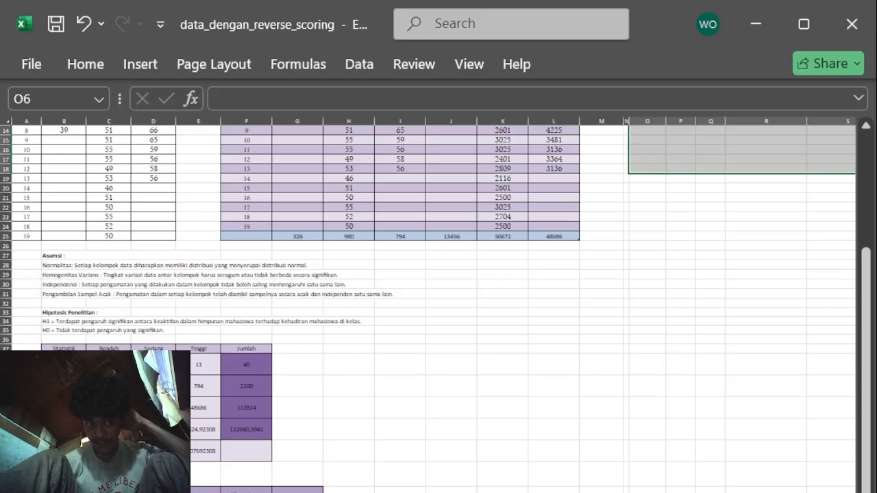
Review the KASUS ONE-WAY ANOVA score tables, the assumptions and hypotheses, and the empty area starting at O6
{"action": "scroll", "coordinate": [262, 406], "scroll_direction": "right", "scroll_amount": 3}
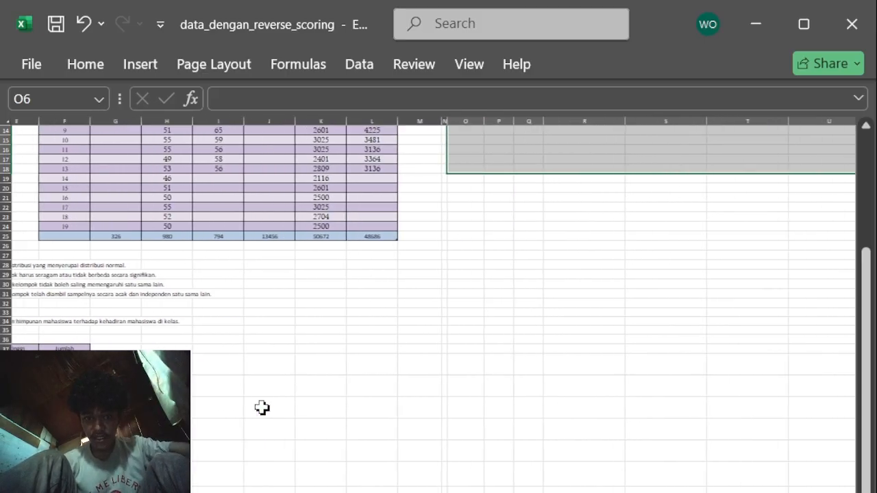
{"action": "scroll", "coordinate": [263, 407], "scroll_direction": "up", "scroll_amount": 2}
{"action": "scroll", "coordinate": [274, 414], "scroll_direction": "left", "scroll_amount": 3}
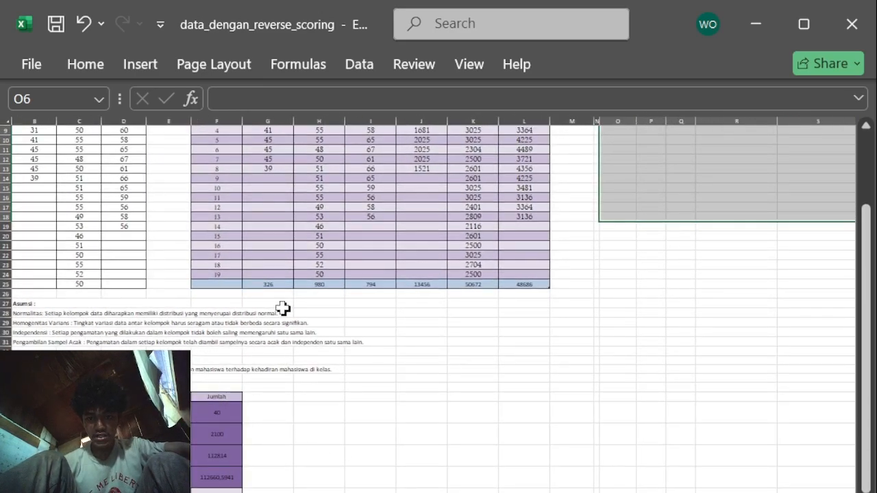
{"action": "scroll", "coordinate": [439, 292], "scroll_direction": "left", "scroll_amount": 2}
{"action": "scroll", "coordinate": [439, 292], "scroll_direction": "up", "scroll_amount": 3}
{"action": "scroll", "coordinate": [440, 292], "scroll_direction": "left", "scroll_amount": 1}
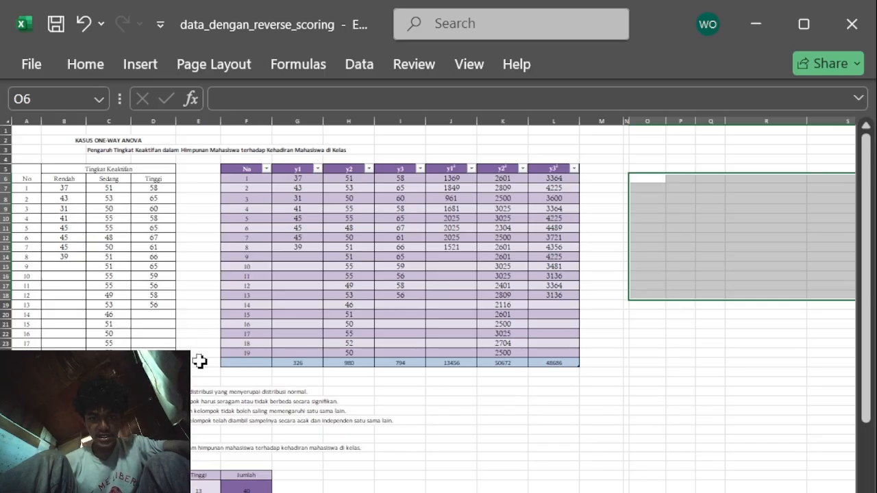
{"action": "scroll", "coordinate": [199, 358], "scroll_direction": "up", "scroll_amount": 5, "text": "ctrl"}
{"action": "scroll", "coordinate": [199, 358], "scroll_direction": "up", "scroll_amount": 5}
{"action": "scroll", "coordinate": [200, 358], "scroll_direction": "left", "scroll_amount": 3}
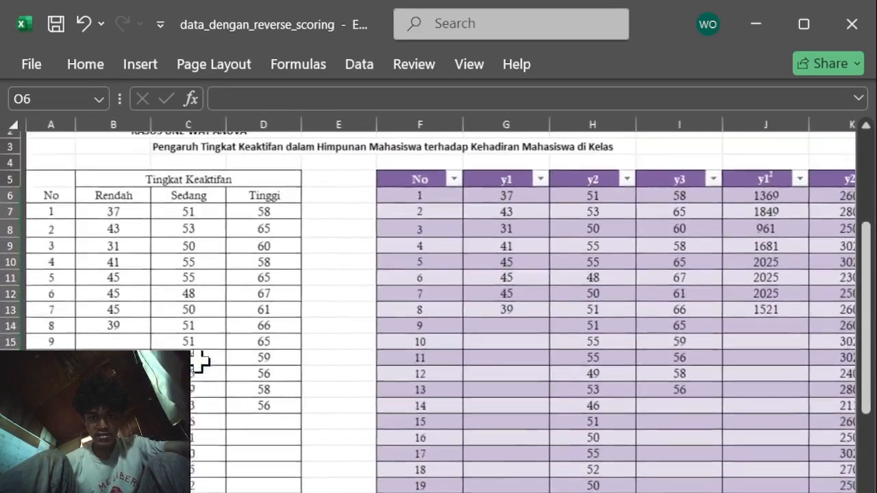
{"action": "scroll", "coordinate": [314, 395], "scroll_direction": "right", "scroll_amount": 1}
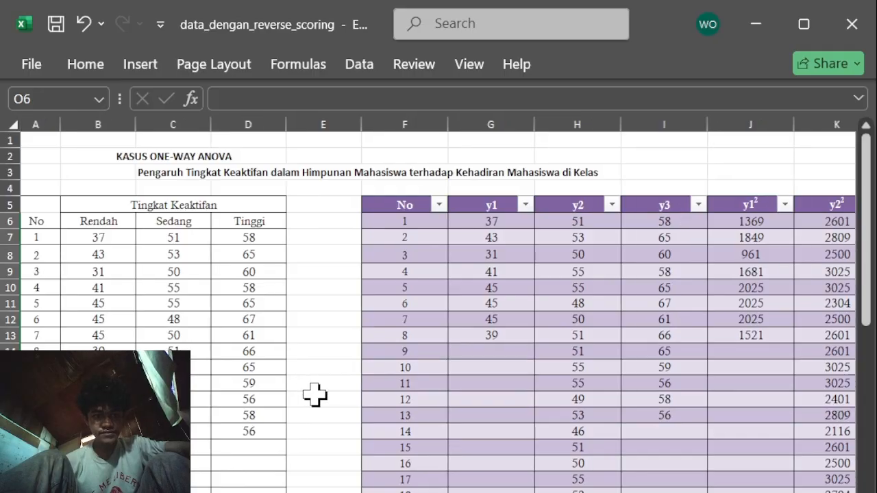
{"action": "scroll", "coordinate": [314, 394], "scroll_direction": "left", "scroll_amount": 1}
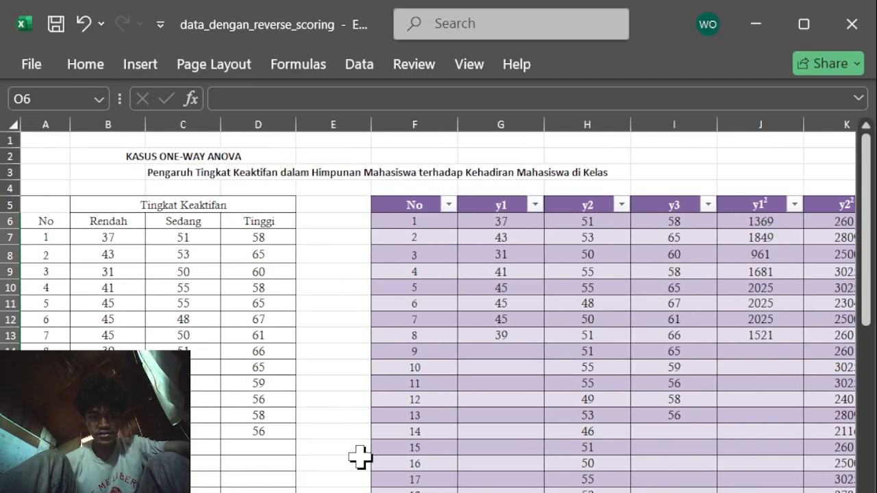
{"action": "scroll", "coordinate": [360, 458], "scroll_direction": "down", "scroll_amount": 1}
{"action": "scroll", "coordinate": [359, 457], "scroll_direction": "right", "scroll_amount": 6}
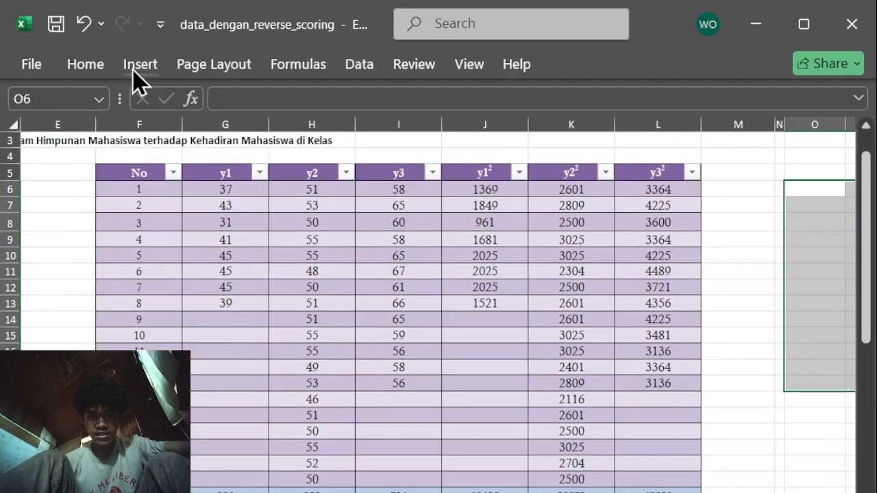
Start a single-factor ANOVA from the Data Analysis tools, with the Rendah, Sedang and Tinggi columns from B6 downward as the input range
{"action": "left_click", "coordinate": [358, 71]}
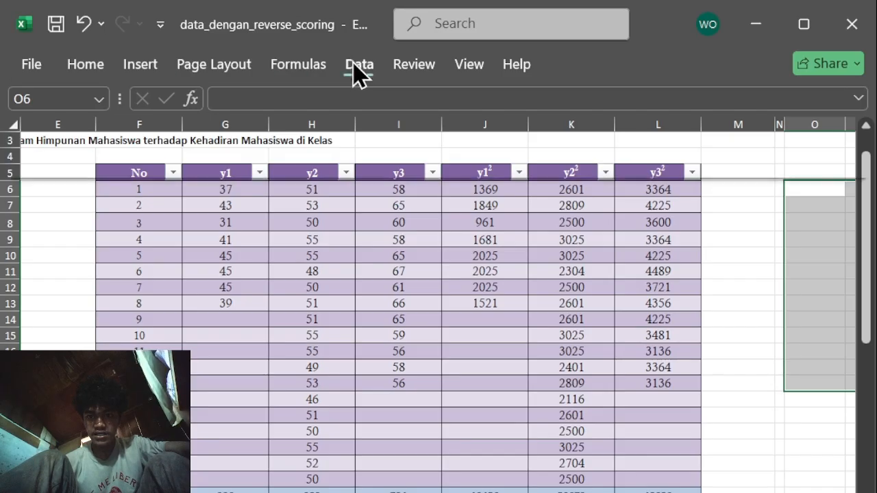
{"action": "left_click", "coordinate": [735, 102]}
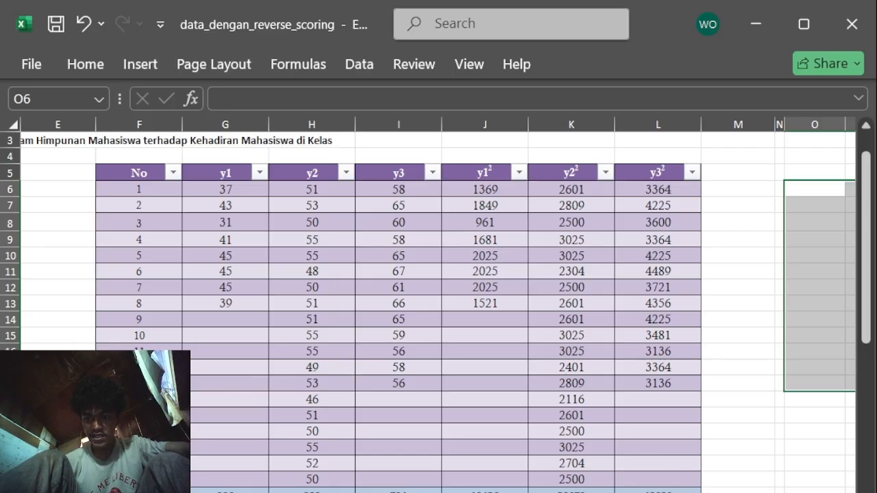
{"action": "key", "text": "ctrl+z"}
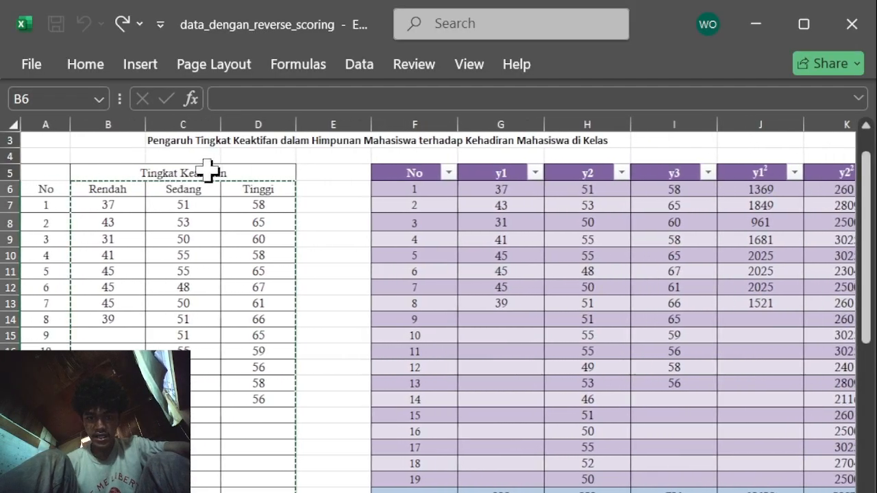
{"action": "left_click", "coordinate": [137, 204]}
{"action": "left_click", "coordinate": [162, 218]}
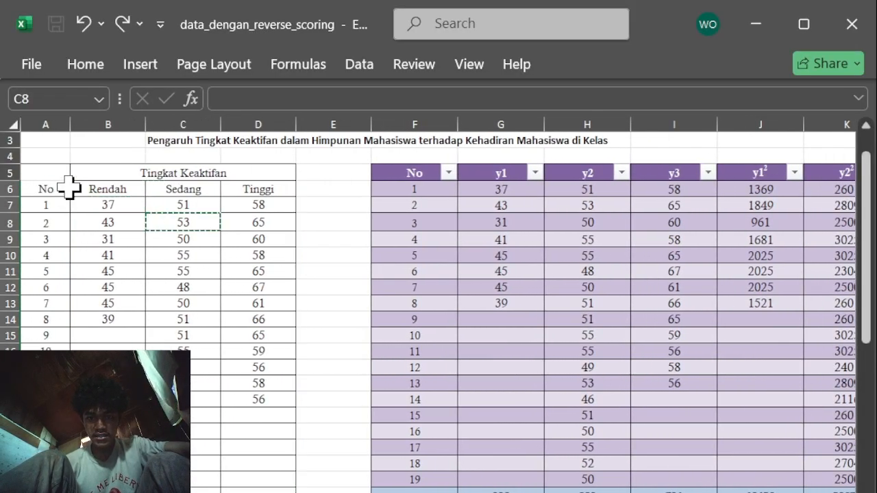
{"action": "left_click", "coordinate": [92, 189]}
{"action": "left_click_drag", "start_coordinate": [91, 189], "coordinate": [236, 489]}
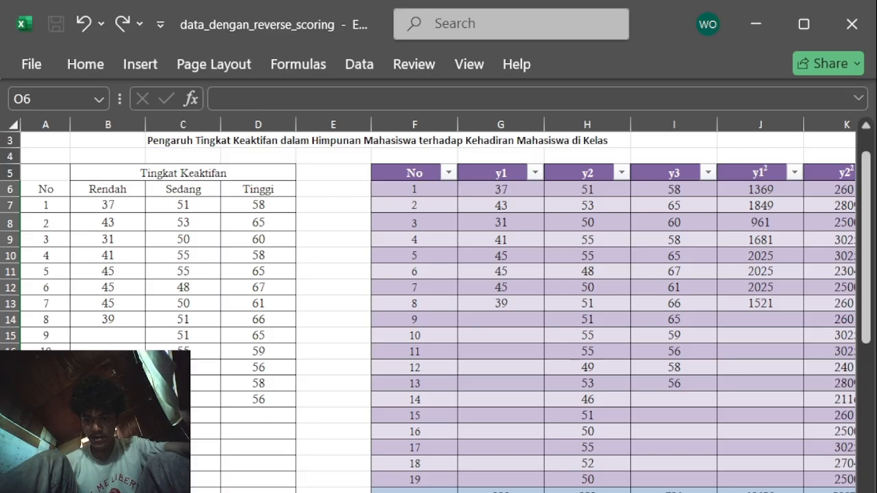
Try to set cell O6 as the output location of the single-factor ANOVA
{"action": "scroll", "coordinate": [591, 358], "scroll_direction": "right", "scroll_amount": 10}
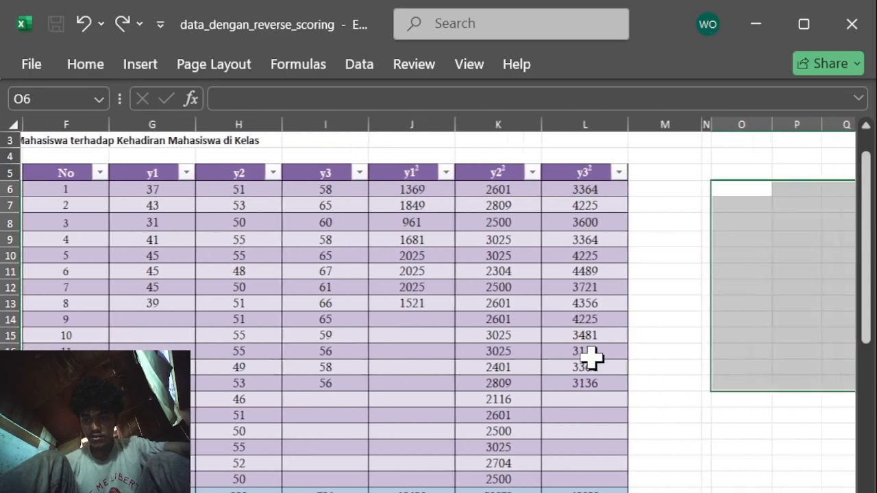
{"action": "scroll", "coordinate": [591, 359], "scroll_direction": "left", "scroll_amount": 4}
{"action": "scroll", "coordinate": [591, 358], "scroll_direction": "left", "scroll_amount": 2}
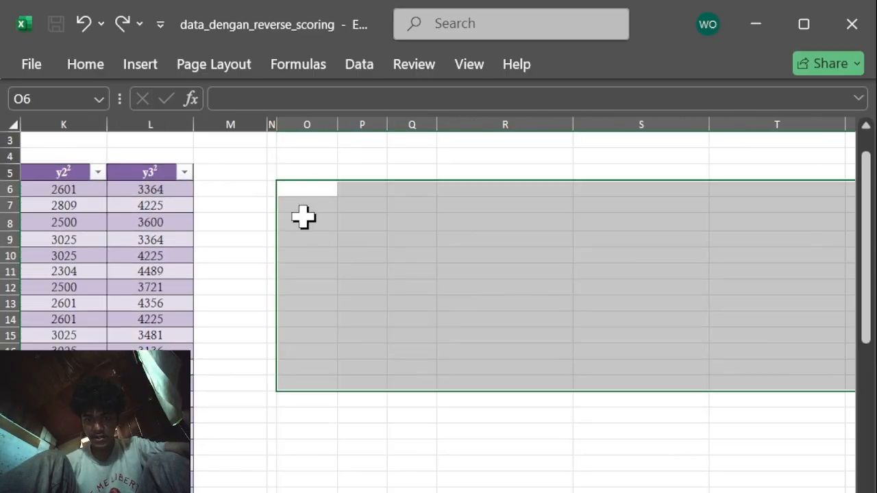
{"action": "key", "text": "ctrl+c"}
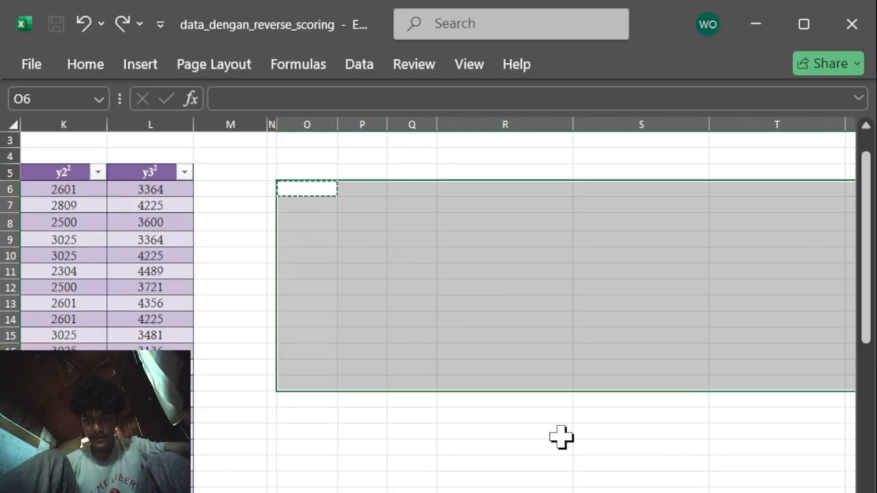
Reselect the Rendah, Sedang and Tinggi columns from B6 as the ANOVA input range and generate the output at cell O6
{"action": "scroll", "coordinate": [562, 439], "scroll_direction": "left", "scroll_amount": 10}
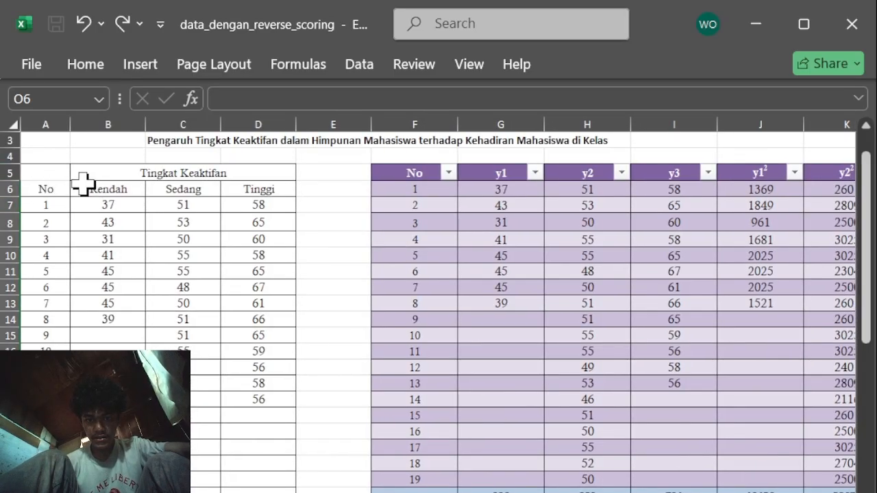
{"action": "left_click_drag", "start_coordinate": [90, 194], "coordinate": [241, 490]}
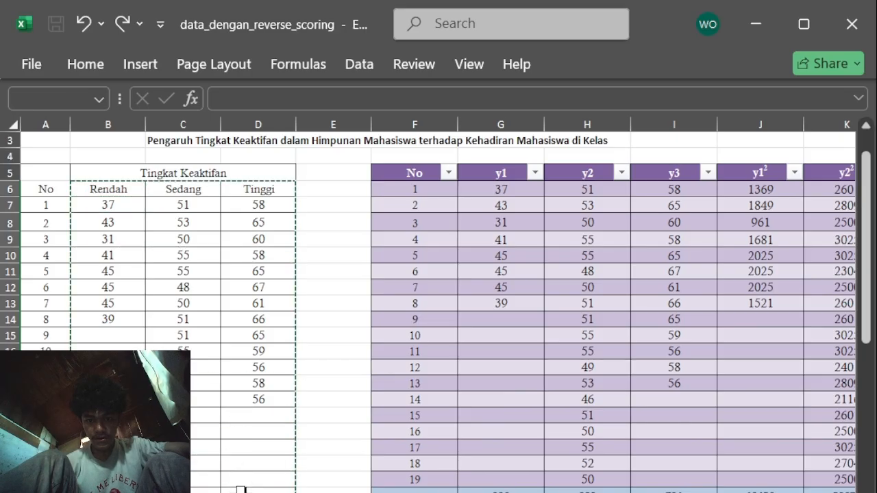
{"action": "scroll", "coordinate": [562, 358], "scroll_direction": "right", "scroll_amount": 10}
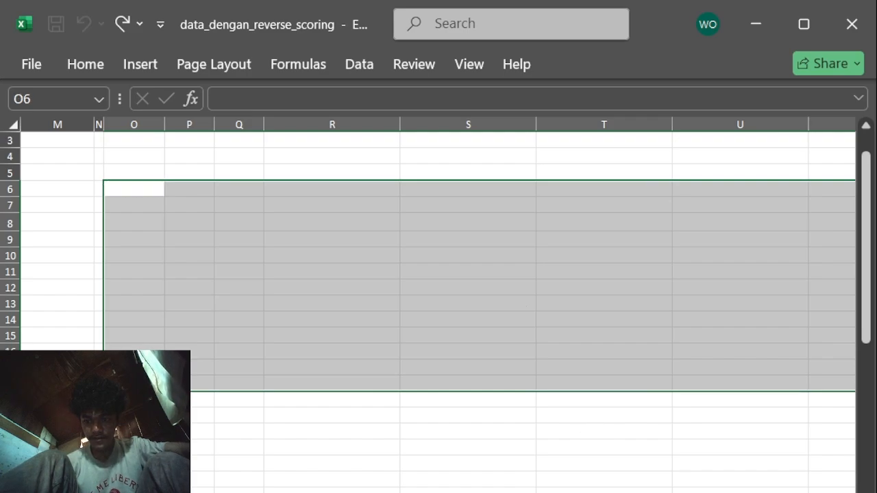
{"action": "left_click", "coordinate": [135, 194]}
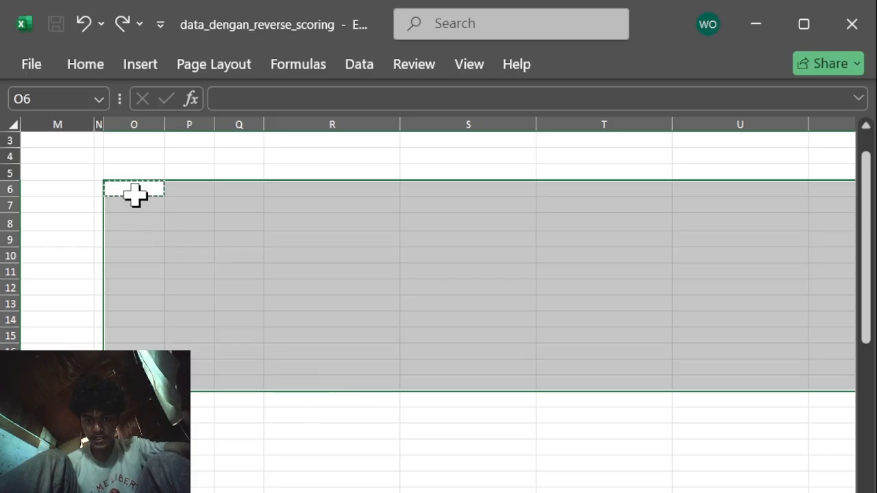
{"action": "key", "text": "Escape"}
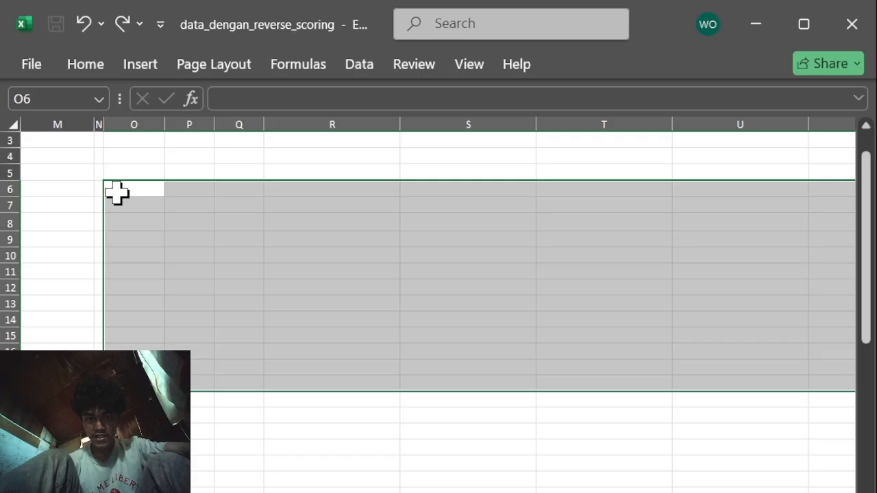
{"action": "key", "text": "ctrl+c"}
{"action": "key", "text": "Escape"}
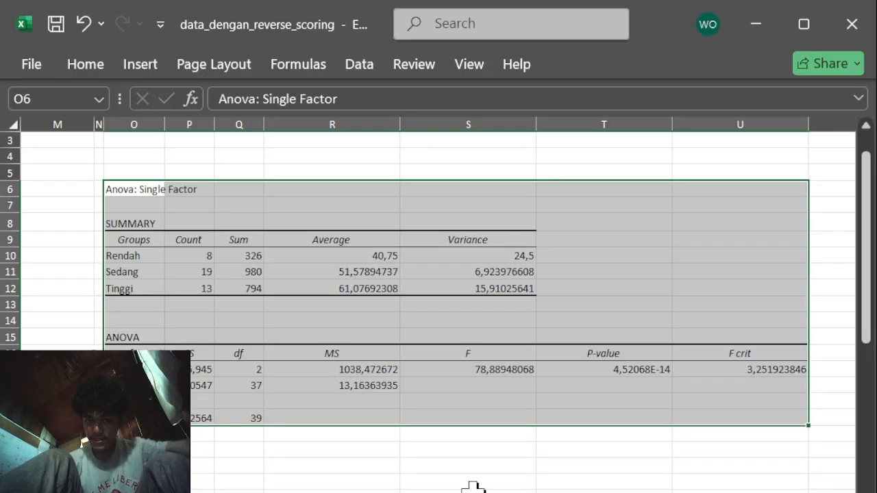
Fit the width of column O to the Anova: Single Factor output
{"action": "double_click", "coordinate": [165, 124]}
{"action": "scroll", "coordinate": [352, 485], "scroll_direction": "right", "scroll_amount": 2}
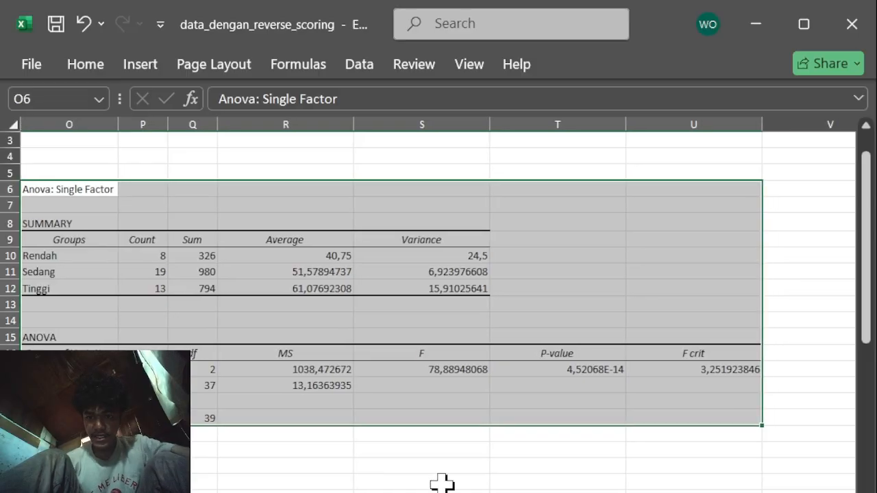
Compare the ANOVA output with the manual sum of squares, degrees of freedom, variance and F sections
{"action": "scroll", "coordinate": [442, 483], "scroll_direction": "left", "scroll_amount": 2}
{"action": "scroll", "coordinate": [442, 483], "scroll_direction": "left", "scroll_amount": 8}
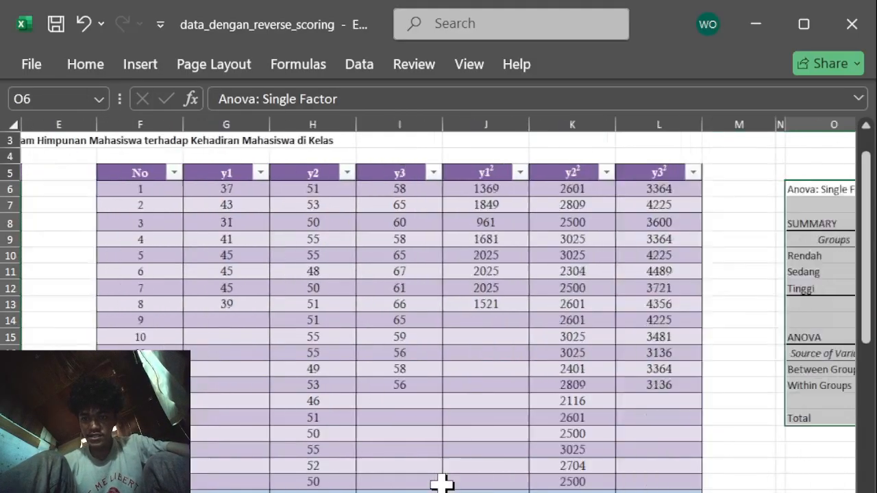
{"action": "scroll", "coordinate": [442, 482], "scroll_direction": "down", "scroll_amount": 15}
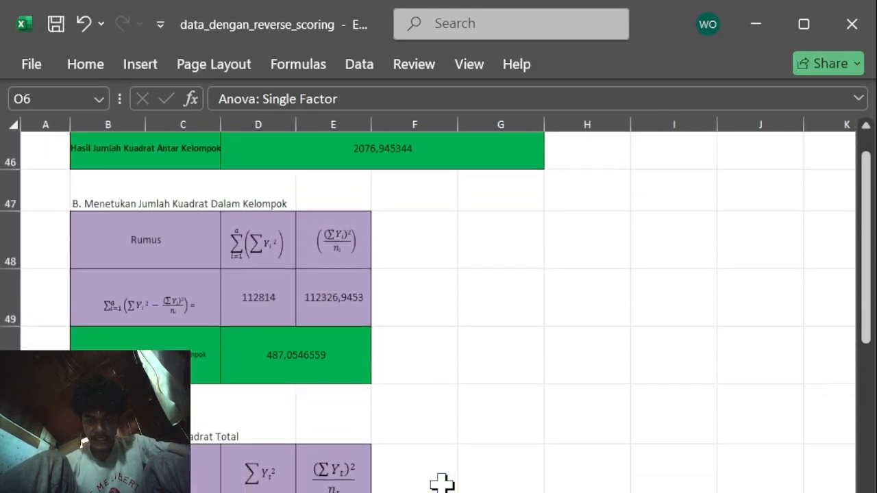
{"action": "scroll", "coordinate": [442, 483], "scroll_direction": "down", "scroll_amount": 2}
{"action": "scroll", "coordinate": [304, 411], "scroll_direction": "up", "scroll_amount": 2}
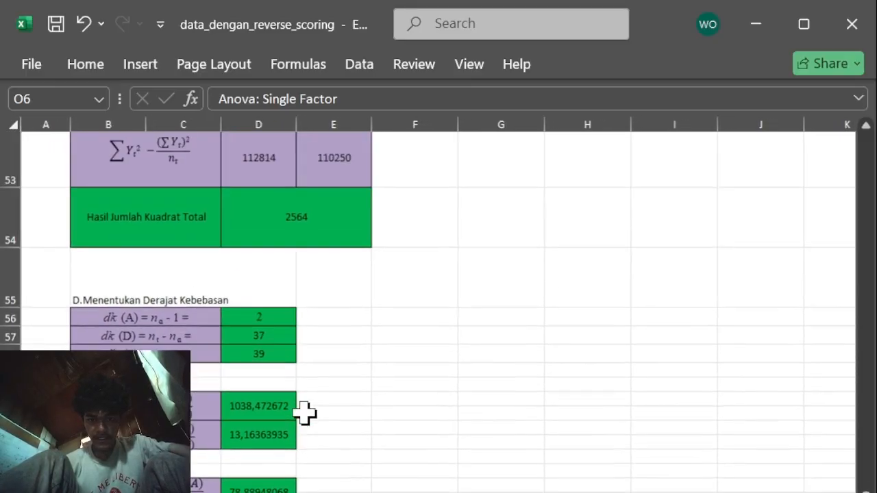
{"action": "scroll", "coordinate": [303, 411], "scroll_direction": "down", "scroll_amount": 2}
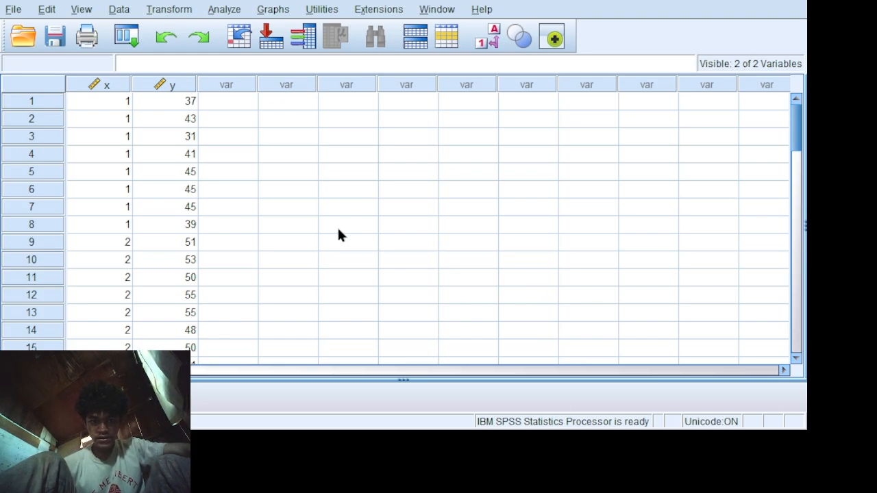
Switch to the SPSS data editor and examine the group codes in x and the scores in y
{"action": "scroll", "coordinate": [171, 231], "scroll_direction": "down", "scroll_amount": 1}
{"action": "scroll", "coordinate": [105, 239], "scroll_direction": "down", "scroll_amount": 4}
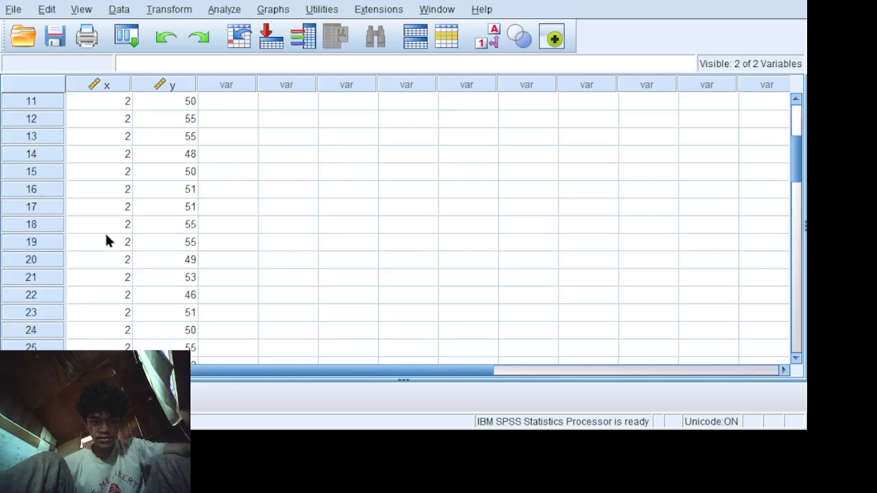
{"action": "scroll", "coordinate": [113, 288], "scroll_direction": "up", "scroll_amount": 5}
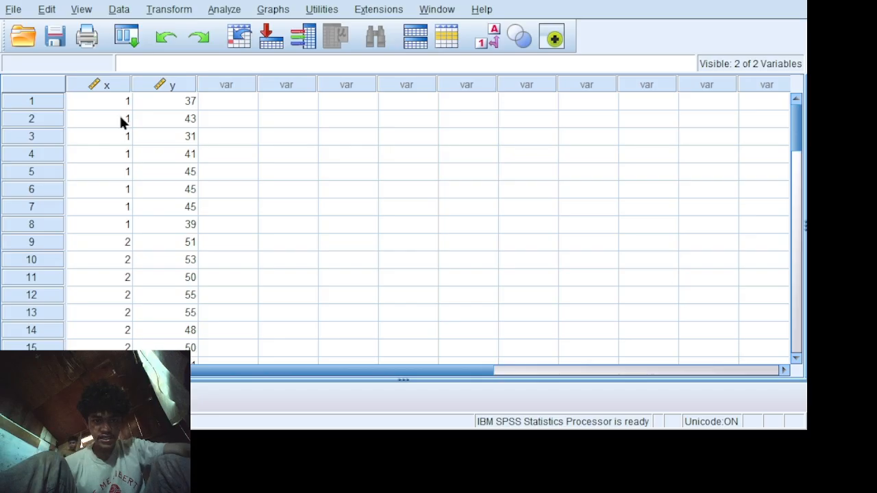
{"action": "scroll", "coordinate": [121, 121], "scroll_direction": "down", "scroll_amount": 1}
{"action": "scroll", "coordinate": [121, 122], "scroll_direction": "up", "scroll_amount": 1}
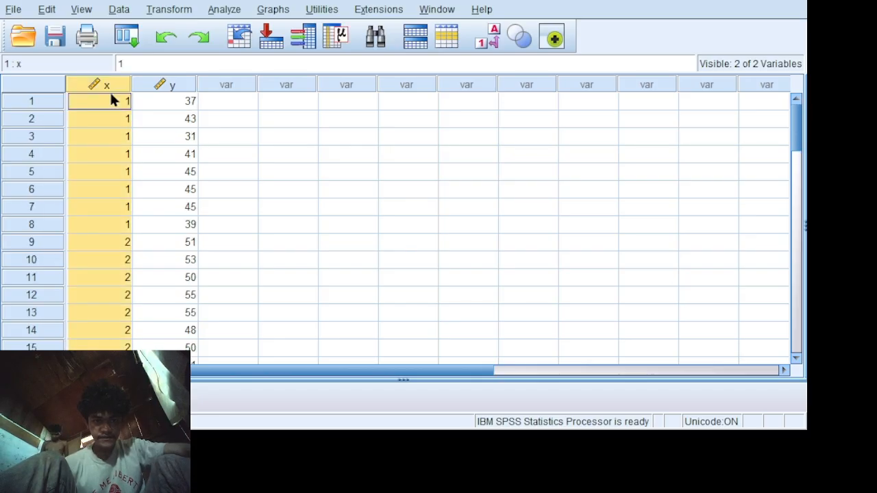
Open the variable definitions of x and y and select the Type setting of x
{"action": "double_click", "coordinate": [110, 90]}
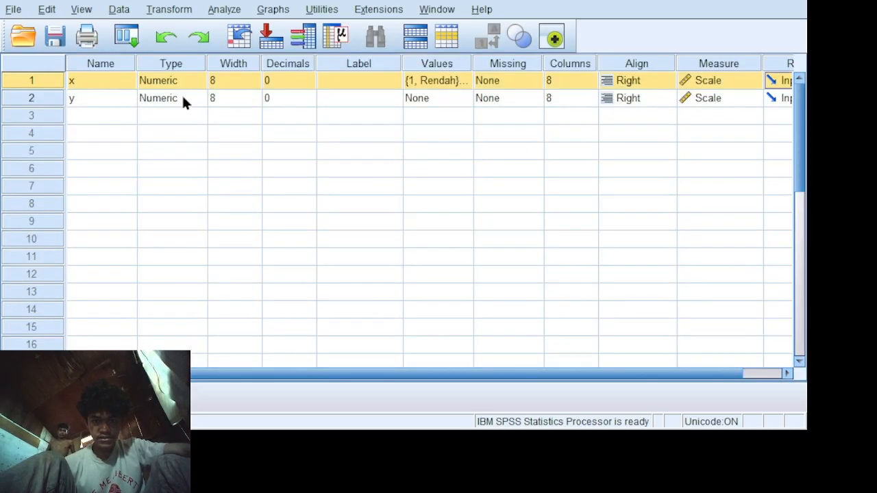
{"action": "left_click", "coordinate": [287, 169]}
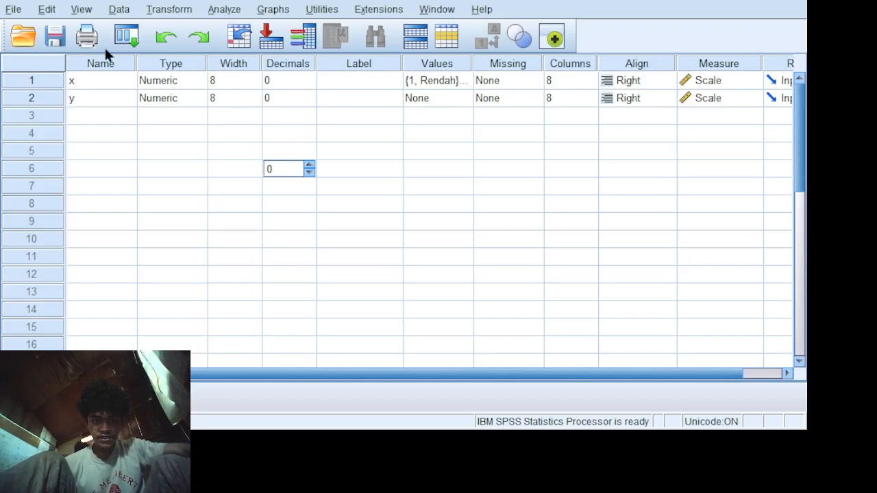
{"action": "left_click", "coordinate": [152, 81]}
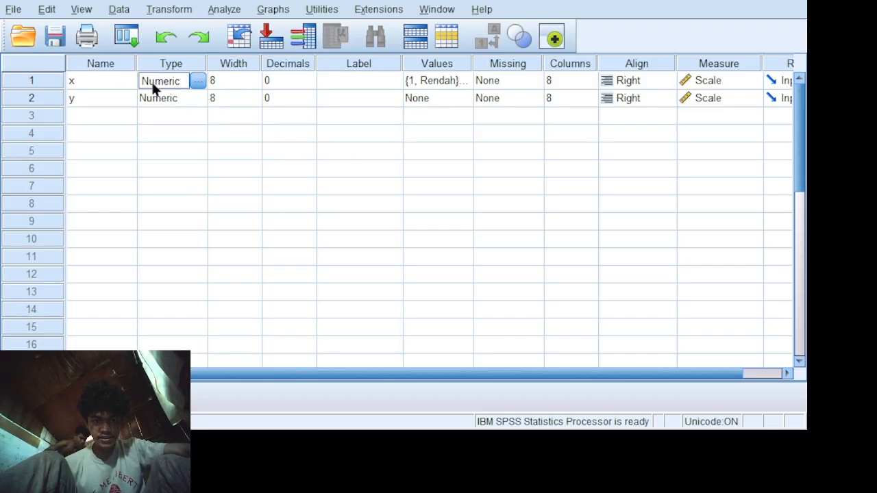
Examine the Type, Values, Measure and Decimals settings of variable x
{"action": "left_click", "coordinate": [197, 81]}
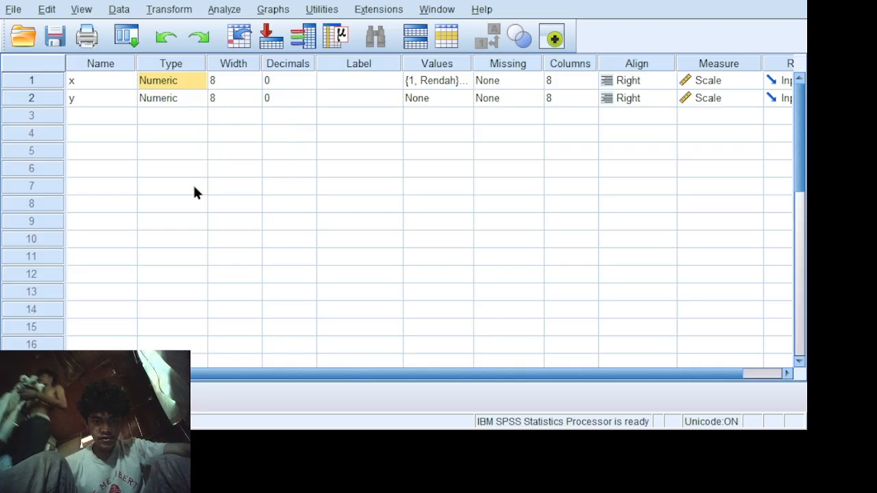
{"action": "left_click", "coordinate": [572, 90]}
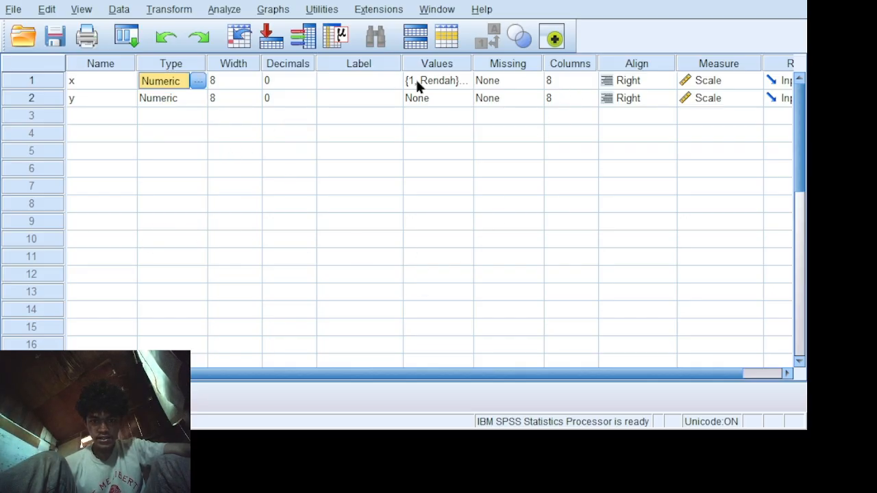
{"action": "left_click", "coordinate": [470, 80]}
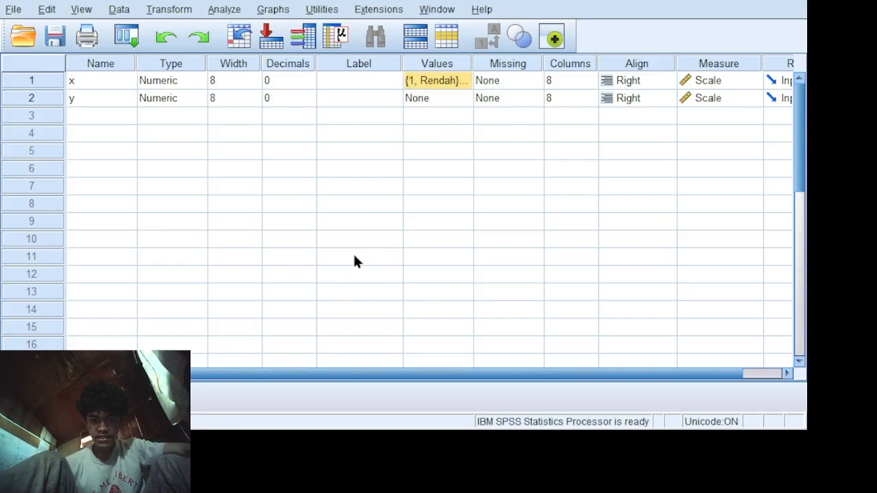
{"action": "left_click", "coordinate": [567, 101]}
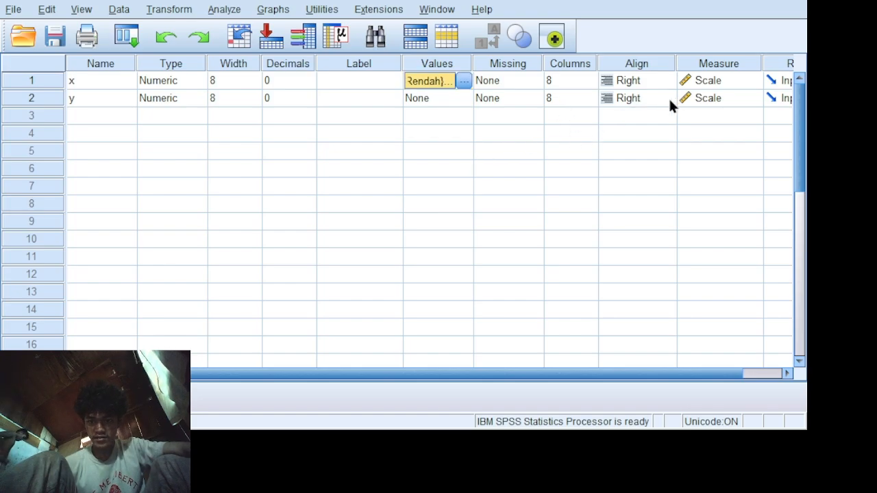
{"action": "left_click", "coordinate": [714, 81]}
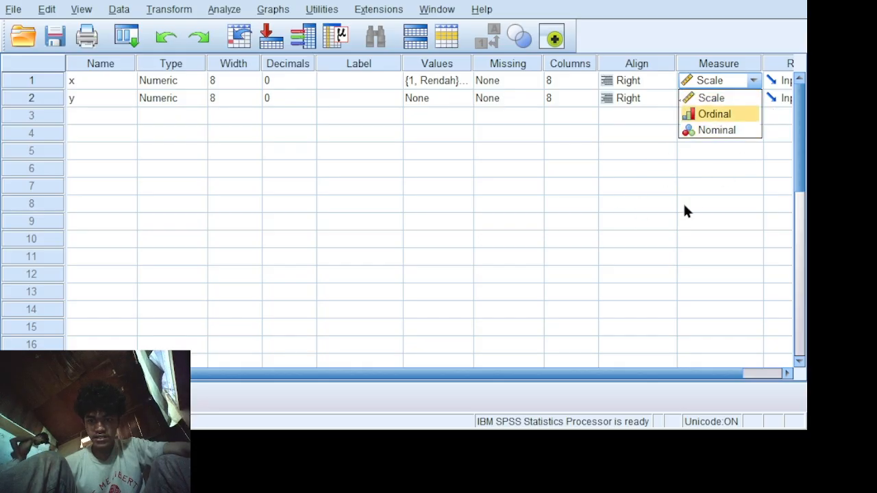
{"action": "left_click", "coordinate": [575, 226]}
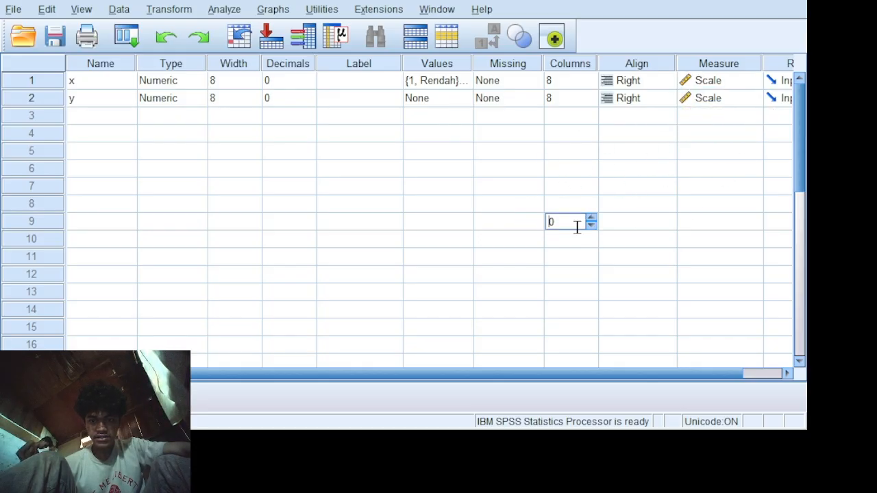
{"action": "left_click", "coordinate": [275, 80]}
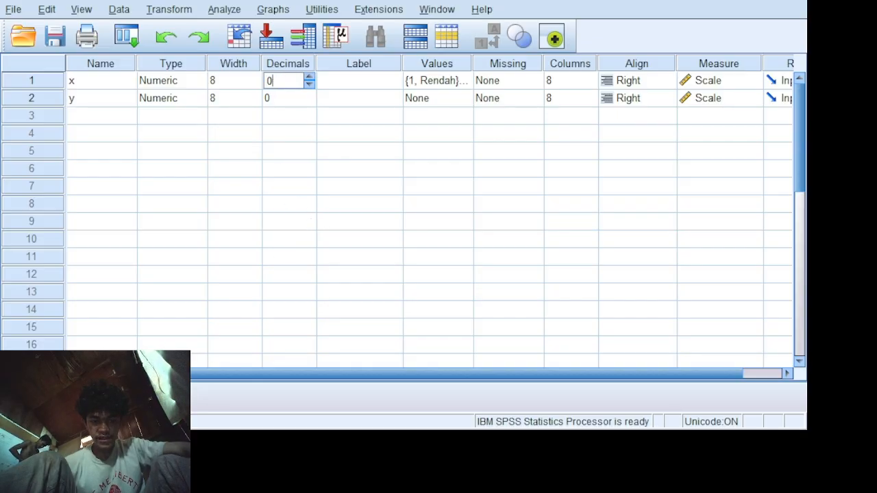
Return to the data sheet and delete all the group codes in x and scores in y
{"action": "left_click", "coordinate": [34, 396]}
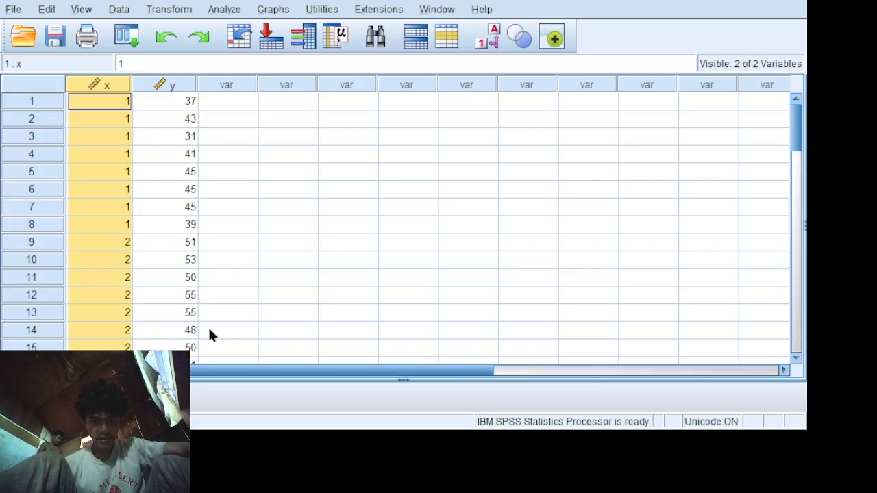
{"action": "scroll", "coordinate": [210, 334], "scroll_direction": "down", "scroll_amount": 2}
{"action": "scroll", "coordinate": [210, 334], "scroll_direction": "down", "scroll_amount": 11}
{"action": "scroll", "coordinate": [211, 334], "scroll_direction": "up", "scroll_amount": 3}
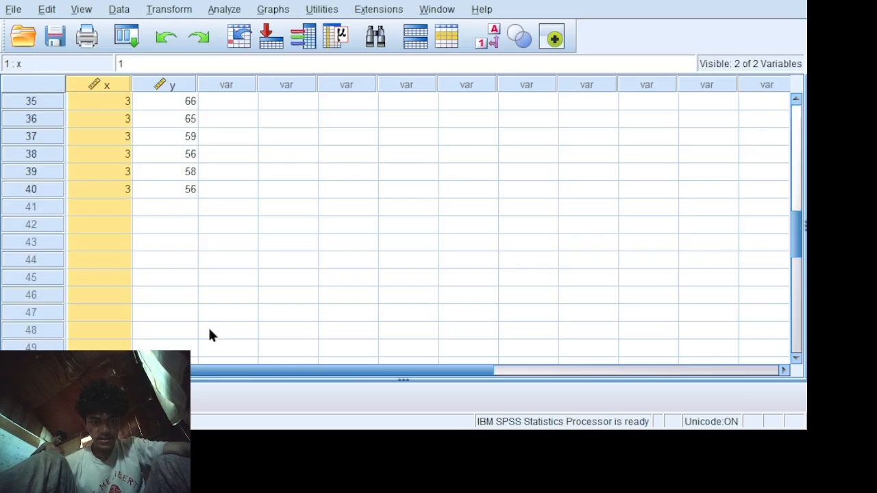
{"action": "left_click", "coordinate": [184, 259]}
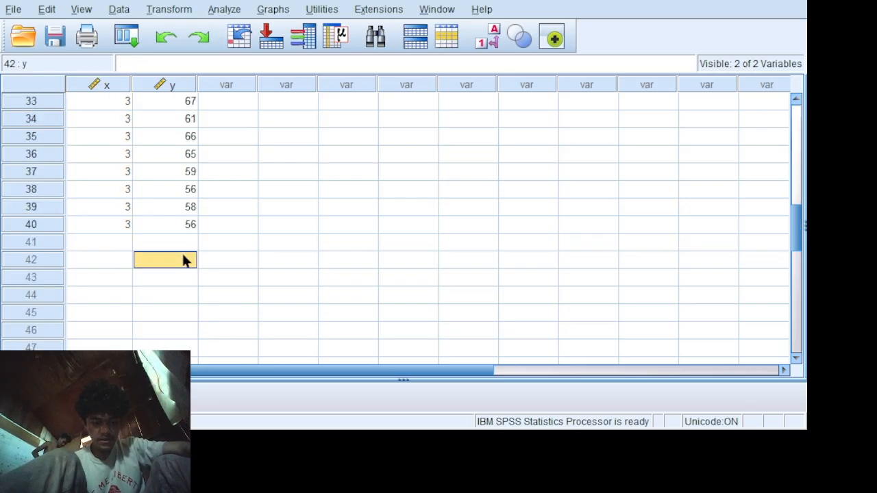
{"action": "key", "text": "ctrl+a"}
{"action": "key", "text": "Delete"}
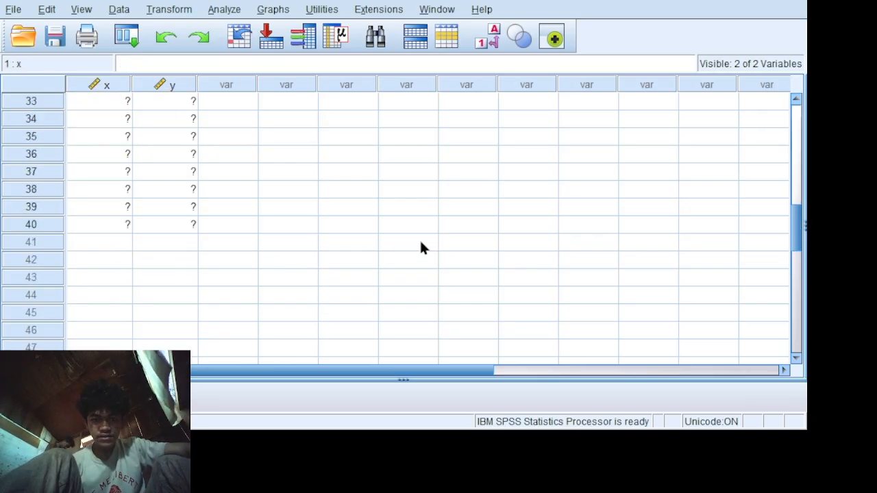
{"action": "scroll", "coordinate": [410, 237], "scroll_direction": "up", "scroll_amount": 11}
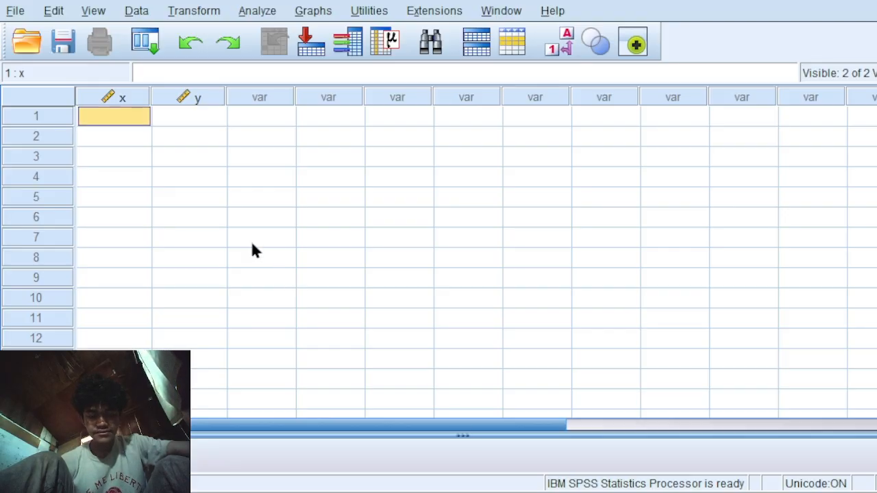
Paste the copied group codes and scores into x and y from row 1 and check the rows
{"action": "key", "text": "ctrl+v"}
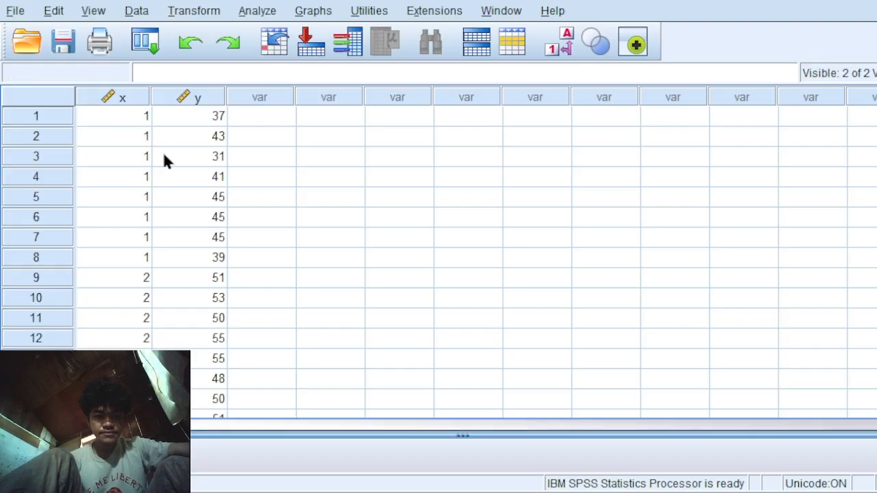
{"action": "scroll", "coordinate": [251, 157], "scroll_direction": "down", "scroll_amount": 1}
{"action": "scroll", "coordinate": [226, 150], "scroll_direction": "up", "scroll_amount": 1}
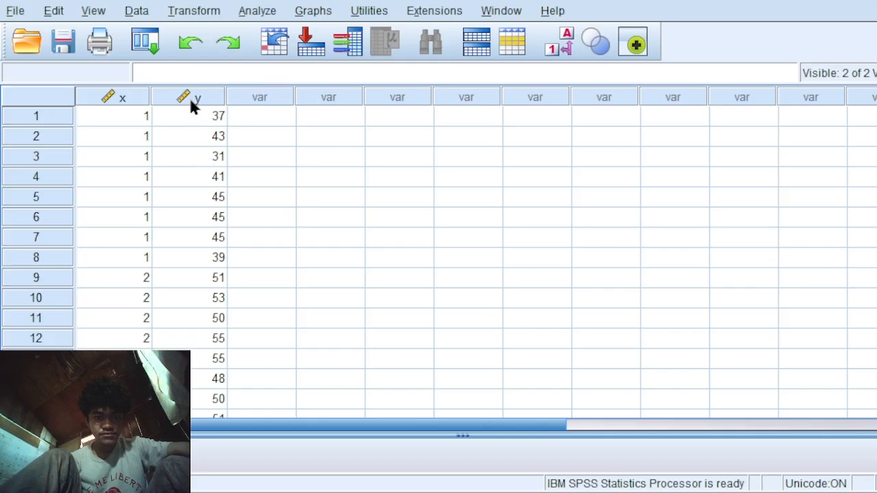
{"action": "scroll", "coordinate": [221, 217], "scroll_direction": "down", "scroll_amount": 5}
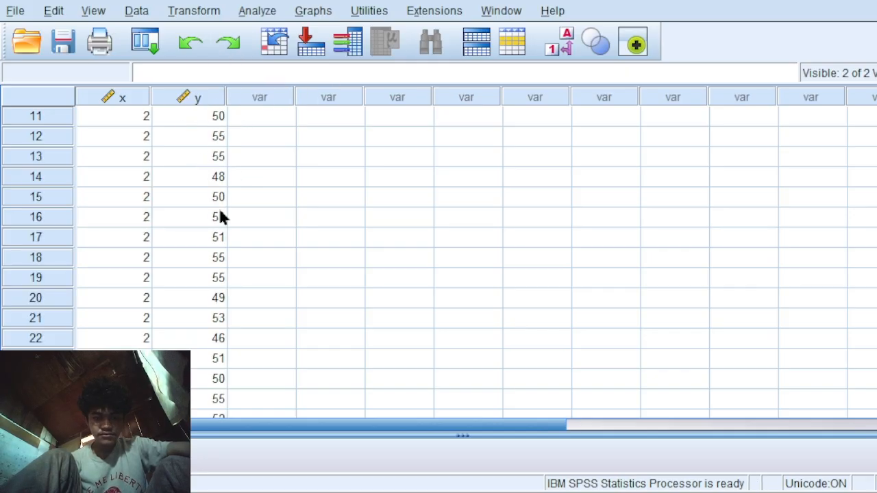
{"action": "scroll", "coordinate": [220, 217], "scroll_direction": "up", "scroll_amount": 5}
Review the variable definitions of x and y, including Decimals of x, and look through all data rows
{"action": "key", "text": "ctrl+t"}
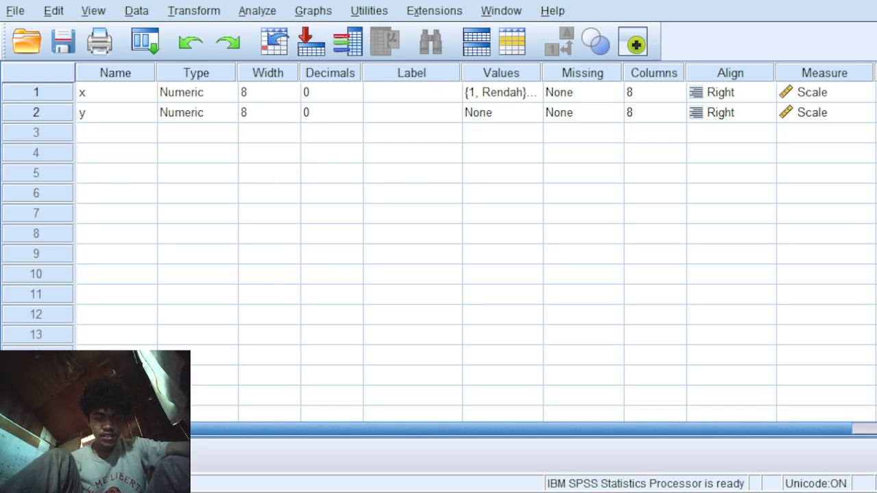
{"action": "key", "text": "ctrl+t"}
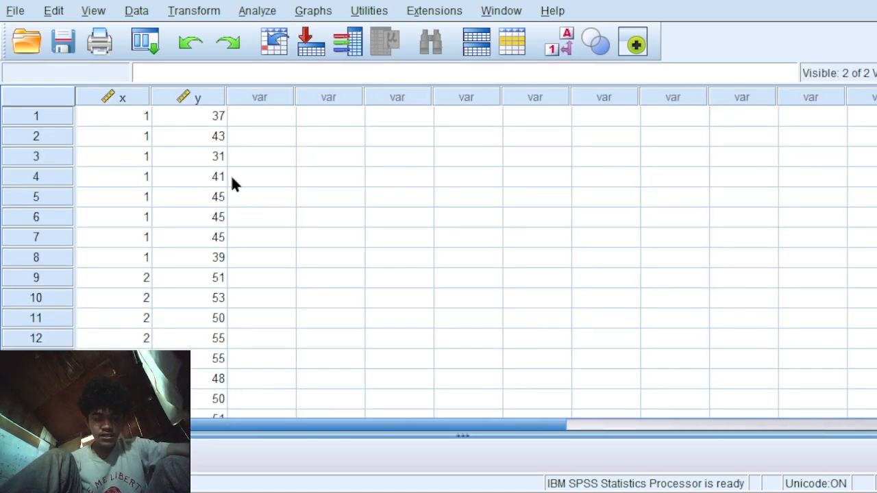
{"action": "key", "text": "ctrl+t"}
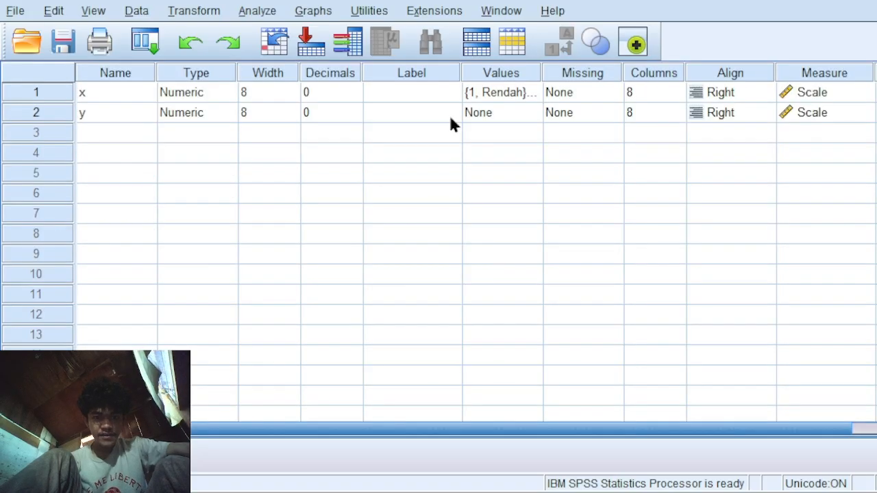
{"action": "left_click", "coordinate": [326, 78]}
{"action": "left_click", "coordinate": [328, 92]}
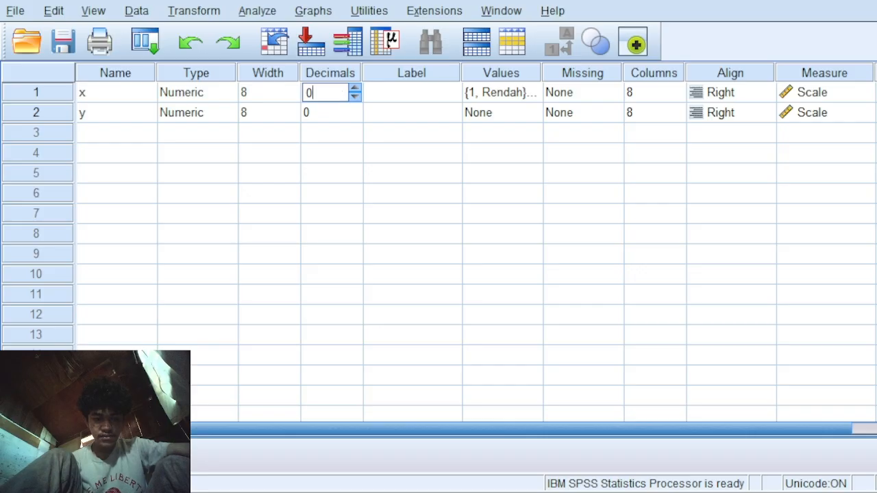
{"action": "key", "text": "ctrl+t"}
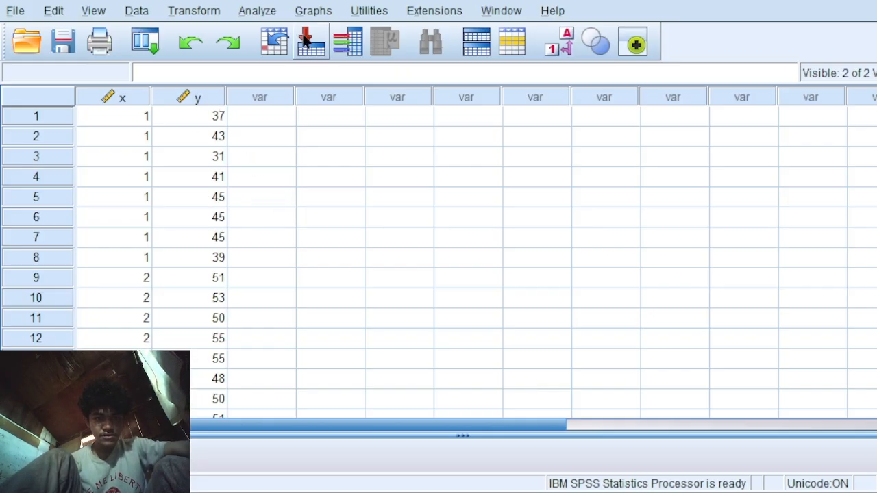
{"action": "scroll", "coordinate": [211, 253], "scroll_direction": "down", "scroll_amount": 17}
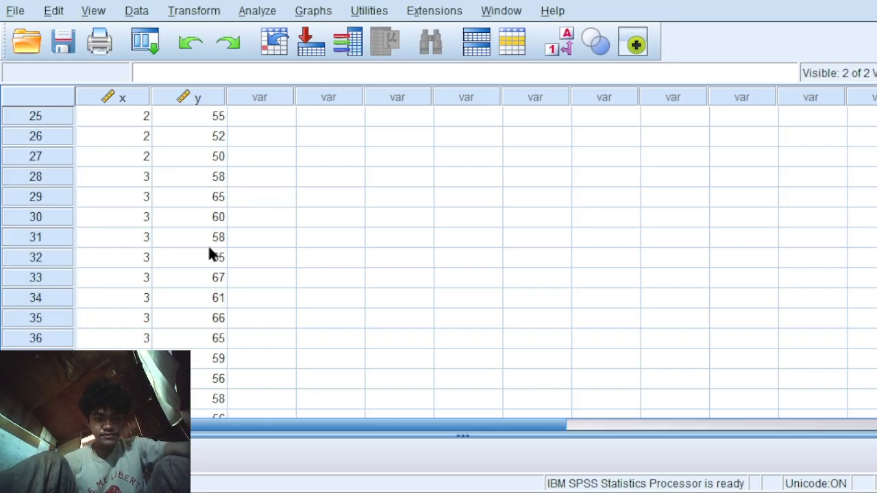
{"action": "scroll", "coordinate": [210, 254], "scroll_direction": "up", "scroll_amount": 11}
{"action": "scroll", "coordinate": [210, 254], "scroll_direction": "up", "scroll_amount": 6}
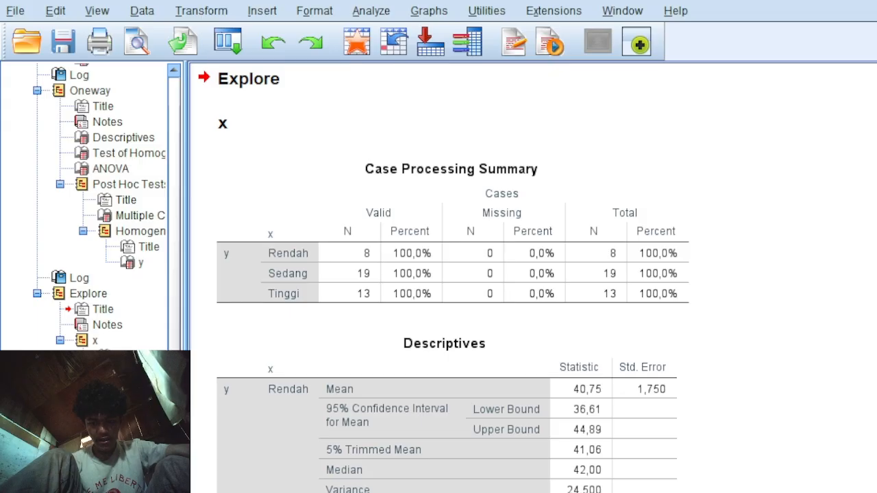
Examine the Explore output's syntax, Case Processing Summary and Descriptives of y for the Rendah, Sedang and Tinggi groups
{"action": "scroll", "coordinate": [533, 278], "scroll_direction": "up", "scroll_amount": 5}
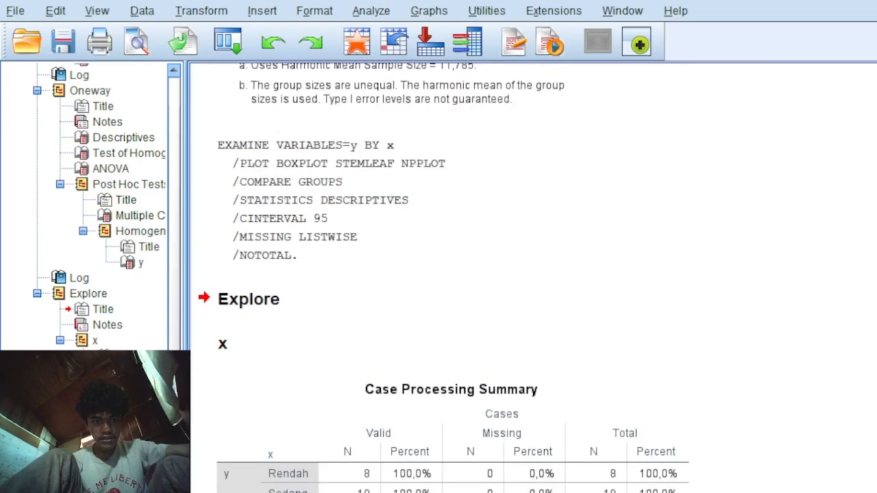
{"action": "scroll", "coordinate": [533, 278], "scroll_direction": "down", "scroll_amount": 2}
{"action": "scroll", "coordinate": [452, 277], "scroll_direction": "down", "scroll_amount": 7}
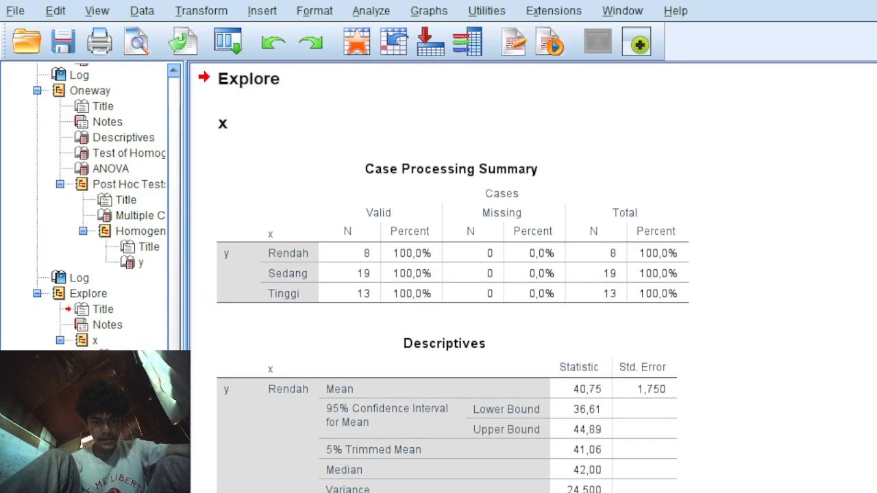
{"action": "scroll", "coordinate": [445, 277], "scroll_direction": "down", "scroll_amount": 8}
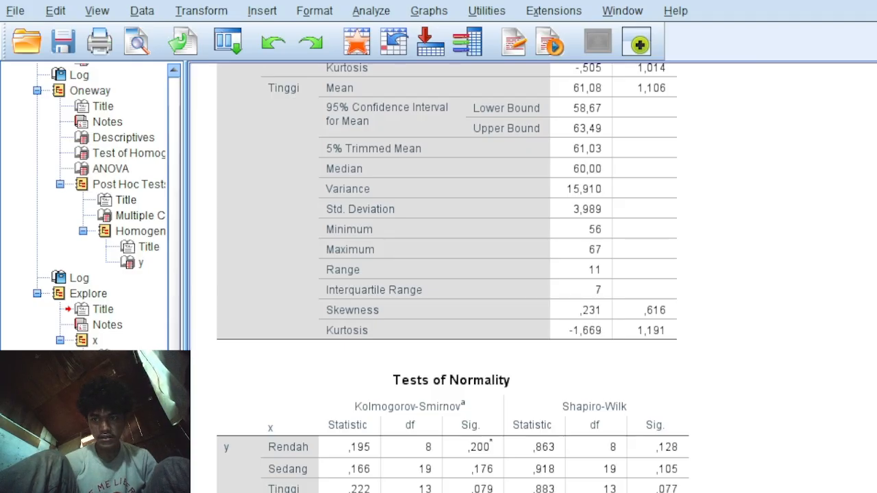
Resize the output window so that the full Tests of Normality table fits in view
{"action": "double_click", "coordinate": [476, 2]}
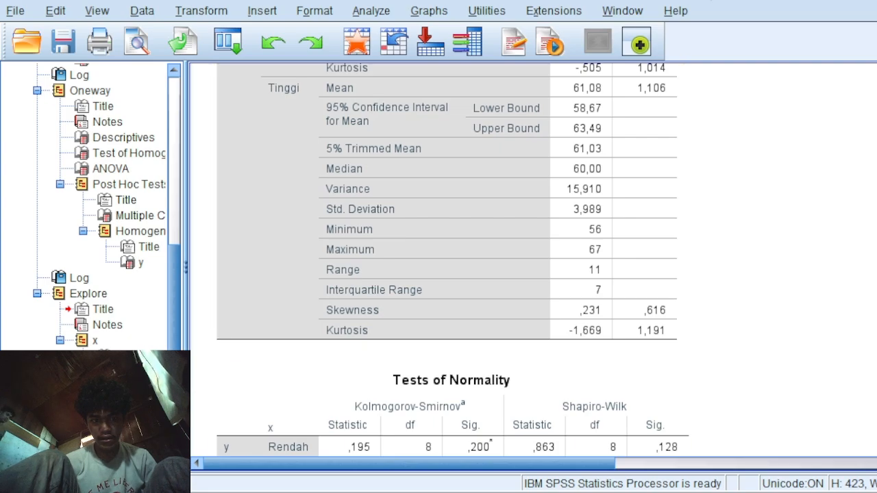
{"action": "double_click", "coordinate": [491, 1]}
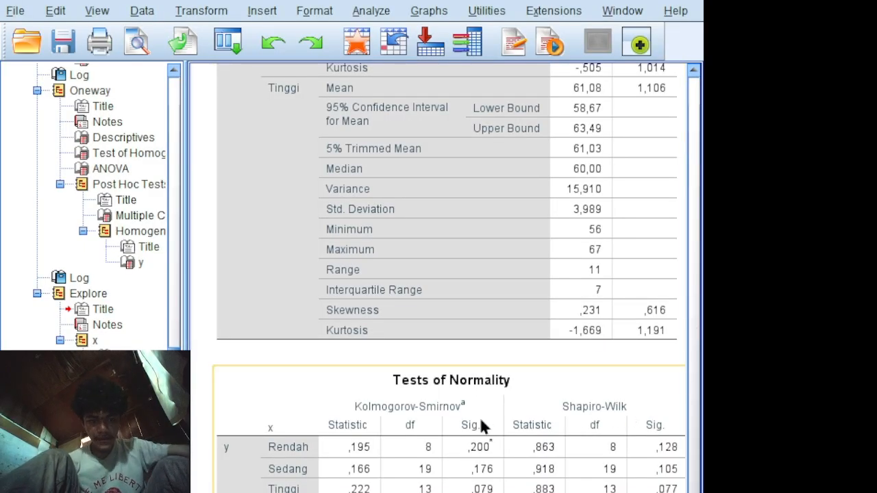
{"action": "scroll", "coordinate": [482, 424], "scroll_direction": "down", "scroll_amount": 2}
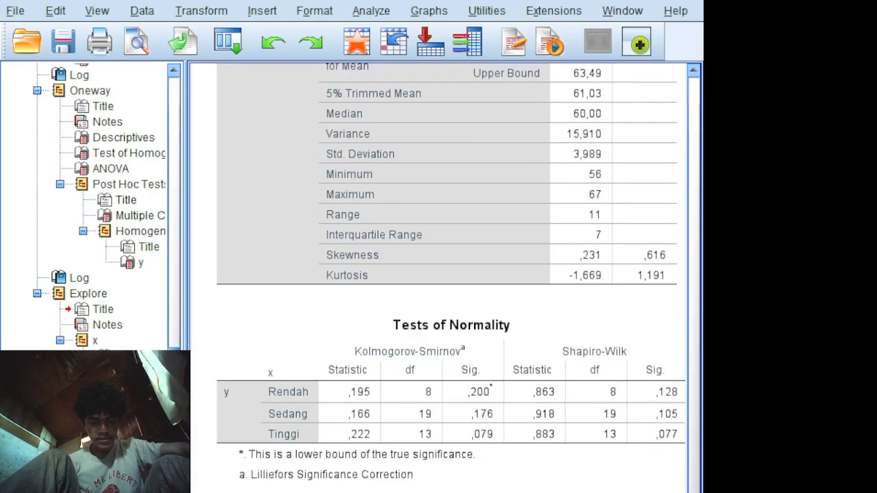
{"action": "scroll", "coordinate": [451, 274], "scroll_direction": "down", "scroll_amount": 4}
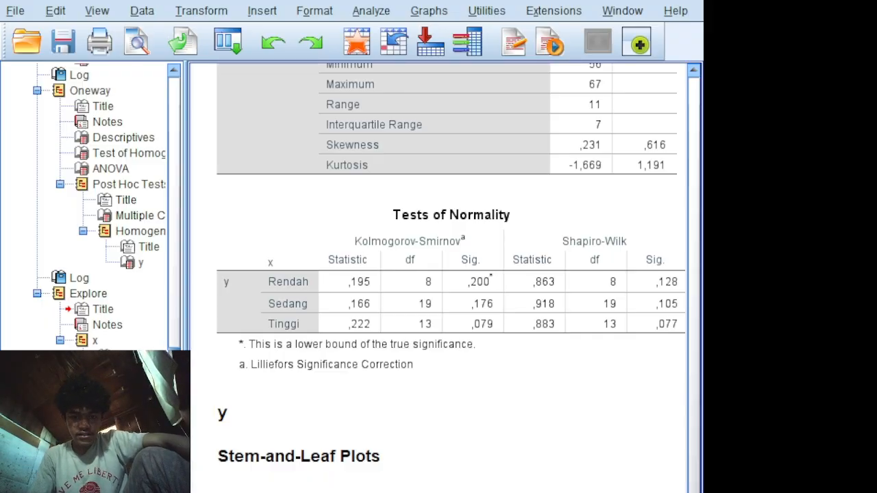
{"action": "left_click_drag", "start_coordinate": [698, 479], "coordinate": [836, 480]}
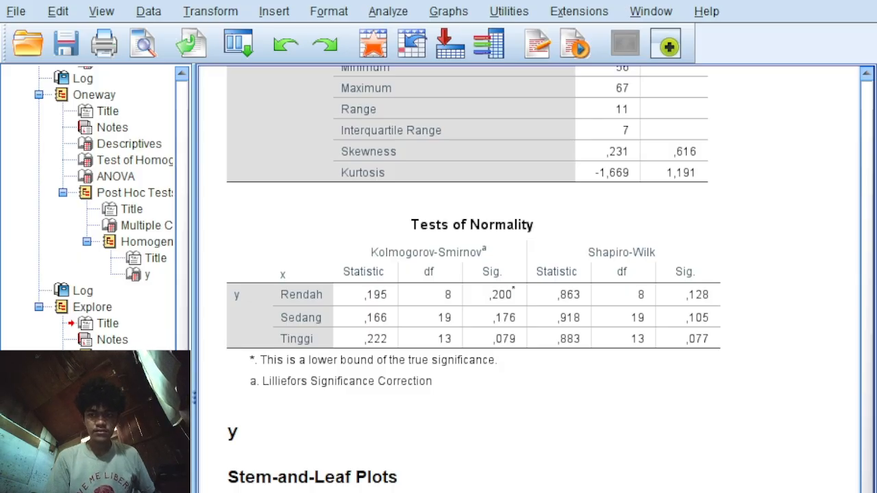
Compare the Kolmogorov-Smirnov and Shapiro-Wilk significance of y for Rendah, Sedang and Tinggi in Tests of Normality
{"action": "scroll", "coordinate": [582, 256], "scroll_direction": "down", "scroll_amount": 3}
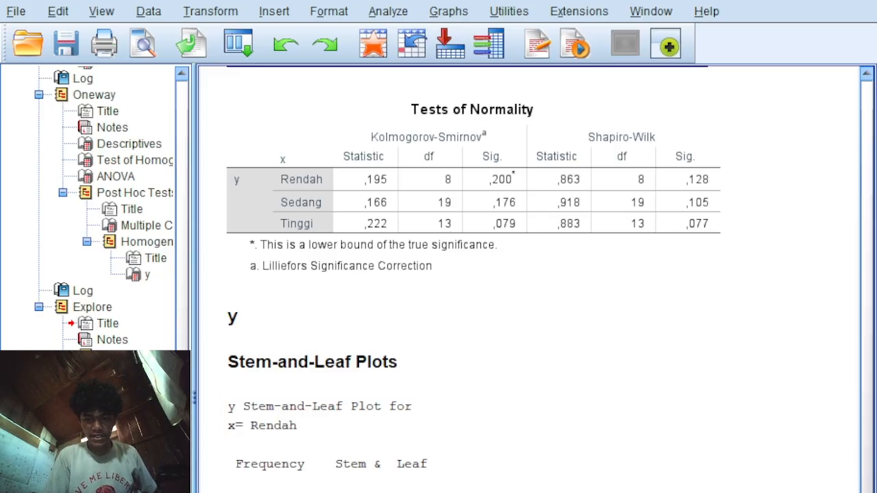
{"action": "scroll", "coordinate": [527, 274], "scroll_direction": "up", "scroll_amount": 1}
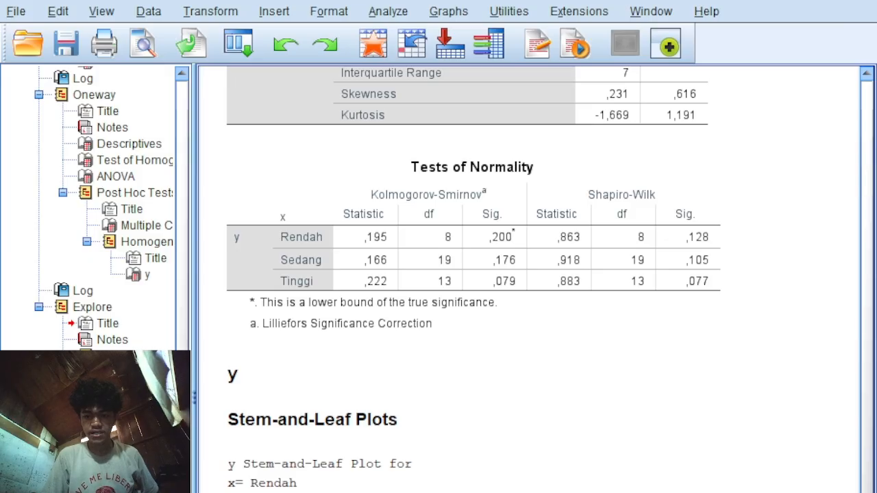
{"action": "left_click", "coordinate": [473, 244]}
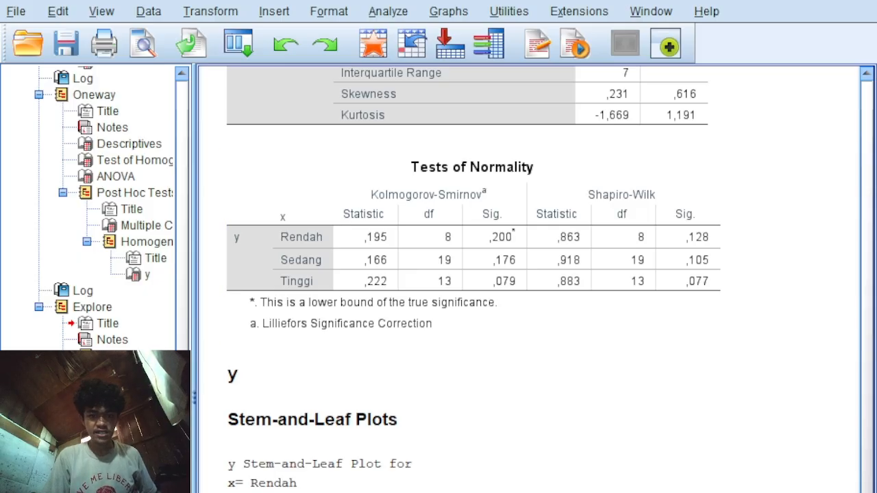
{"action": "left_click", "coordinate": [541, 273]}
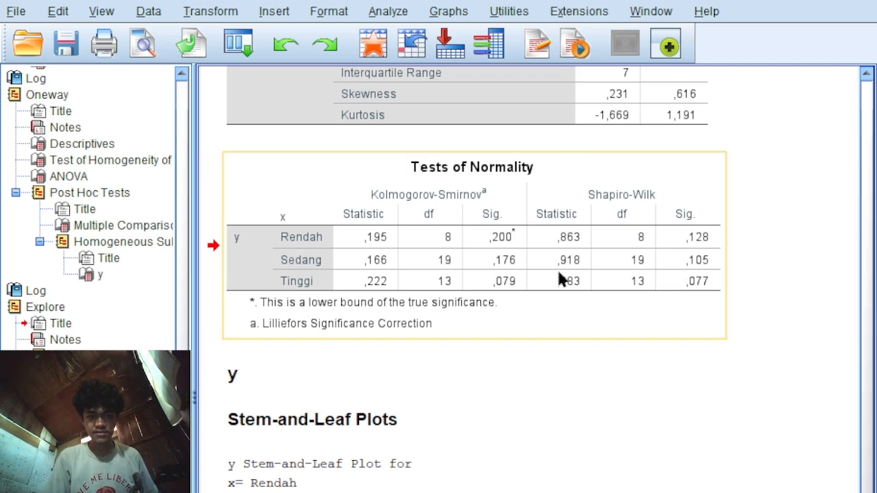
{"action": "left_click", "coordinate": [580, 411]}
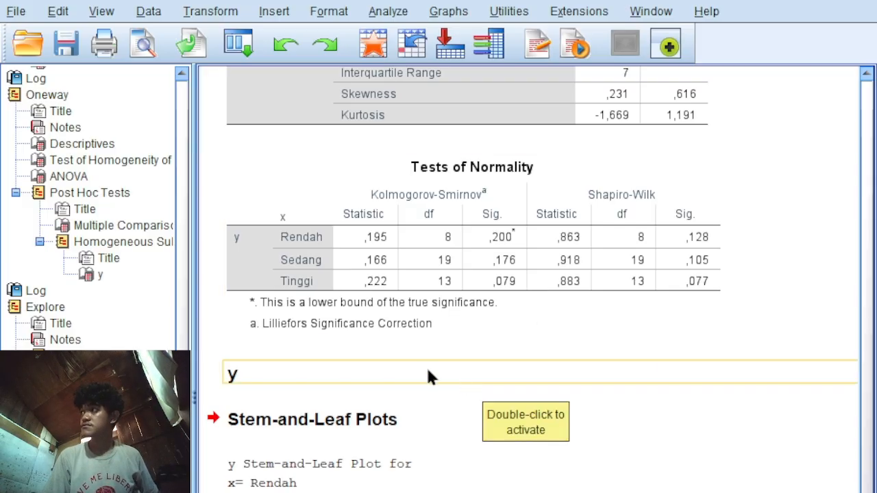
Look back over the Descriptives of y for Sedang and Tinggi, and return to the x and y data
{"action": "scroll", "coordinate": [419, 370], "scroll_direction": "up", "scroll_amount": 5}
{"action": "scroll", "coordinate": [419, 369], "scroll_direction": "up", "scroll_amount": 3}
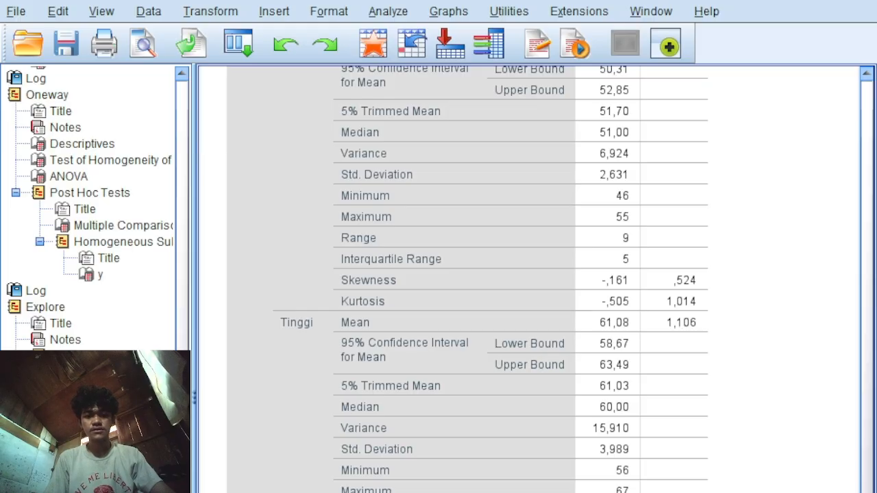
{"action": "key", "text": "alt+Tab"}
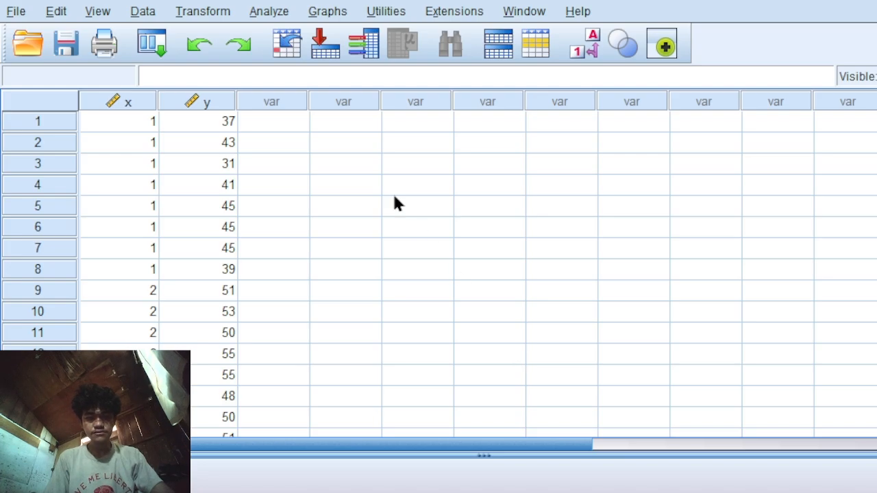
{"action": "left_click", "coordinate": [250, 16]}
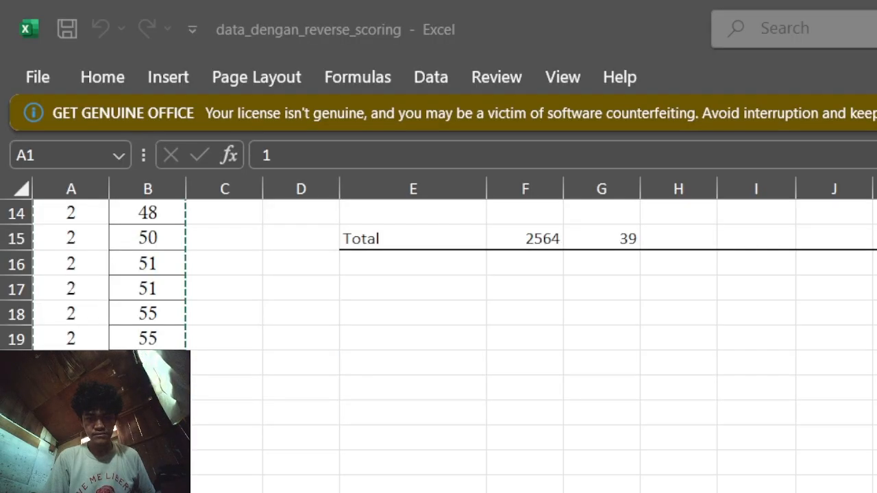
Switch to the Excel workbook data_dengan_reverse_scoring and review the ANOVA and SUMMARY tables beside the stacked group data
{"action": "key", "text": "alt+Tab"}
{"action": "scroll", "coordinate": [494, 336], "scroll_direction": "up", "scroll_amount": 4}
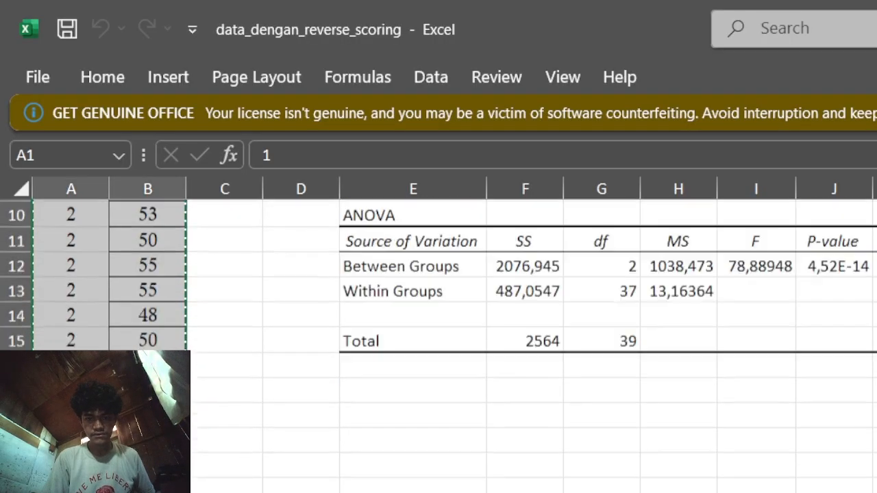
{"action": "scroll", "coordinate": [493, 336], "scroll_direction": "left", "scroll_amount": 3}
{"action": "scroll", "coordinate": [493, 336], "scroll_direction": "up", "scroll_amount": 2}
{"action": "scroll", "coordinate": [494, 335], "scroll_direction": "left", "scroll_amount": 3}
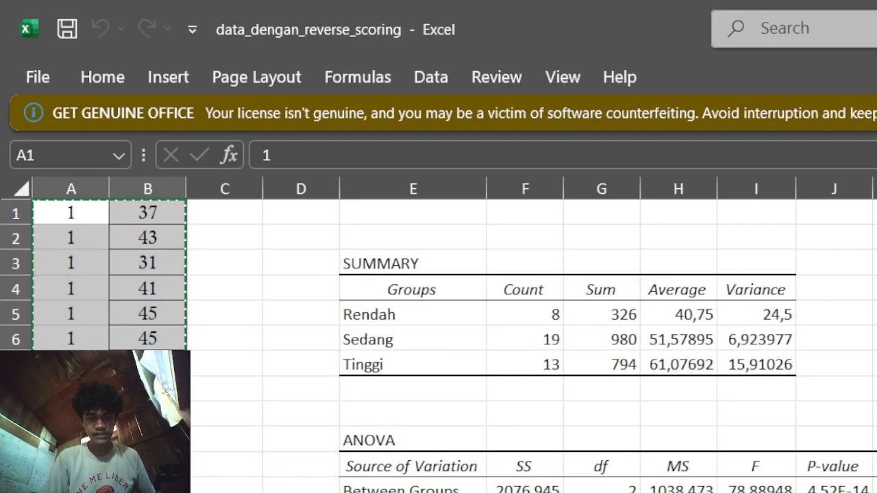
Go to the manual calculation sheet and review the squared-value columns y1² to y3² and the adjacent Anova: Single Factor summary
{"action": "key", "text": "ctrl+Page_Up"}
{"action": "scroll", "coordinate": [450, 334], "scroll_direction": "right", "scroll_amount": 5}
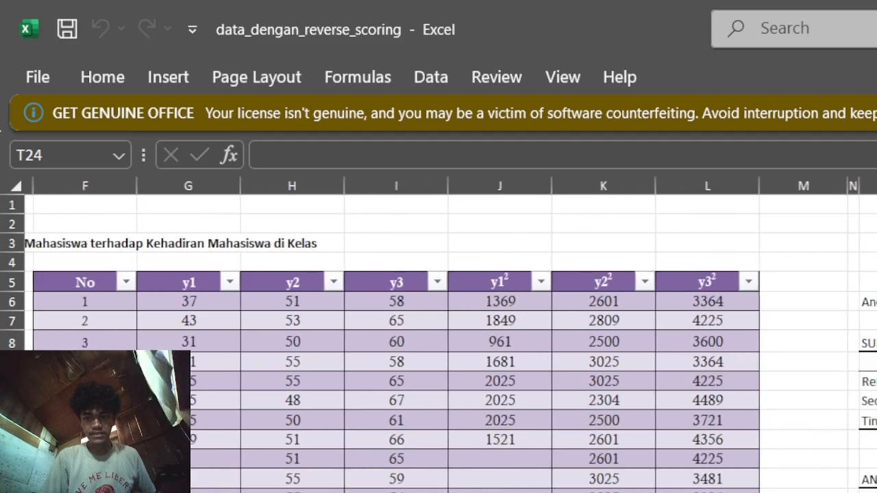
{"action": "scroll", "coordinate": [451, 335], "scroll_direction": "up", "scroll_amount": 3}
{"action": "scroll", "coordinate": [450, 334], "scroll_direction": "up", "scroll_amount": 2}
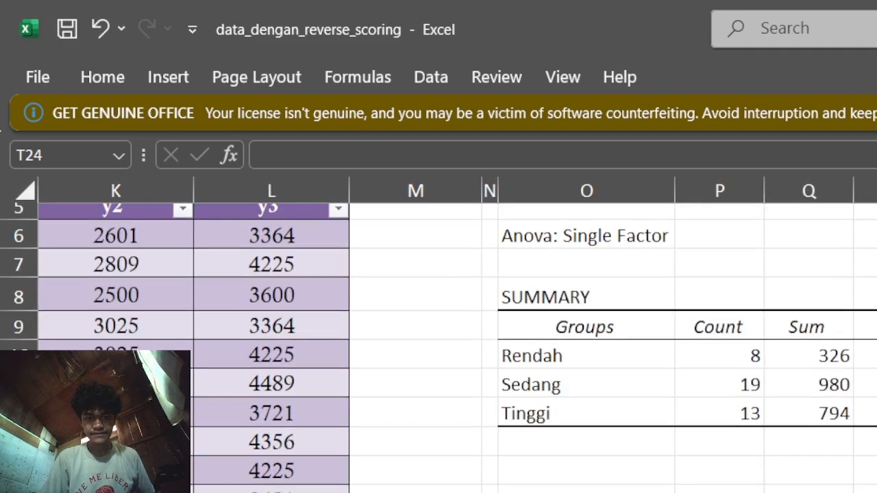
{"action": "scroll", "coordinate": [451, 335], "scroll_direction": "up", "scroll_amount": 1}
{"action": "scroll", "coordinate": [451, 334], "scroll_direction": "down", "scroll_amount": 2}
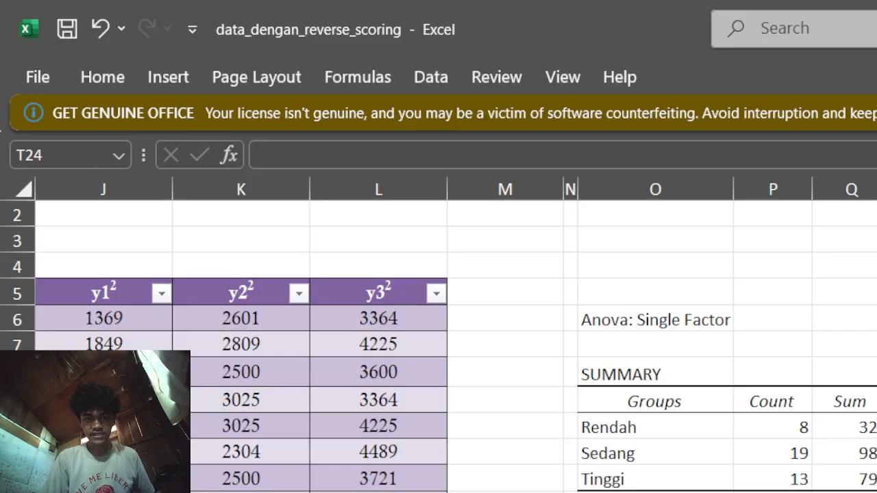
{"action": "scroll", "coordinate": [450, 334], "scroll_direction": "down", "scroll_amount": 1}
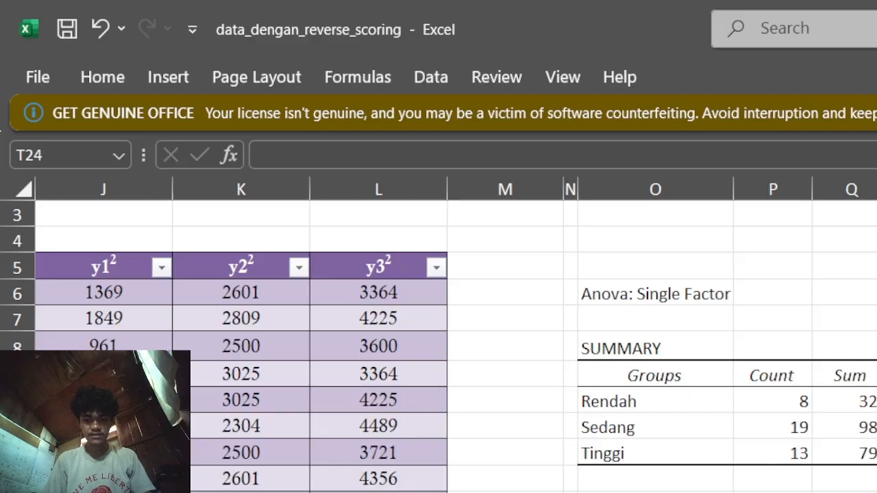
{"action": "scroll", "coordinate": [451, 334], "scroll_direction": "left", "scroll_amount": 3}
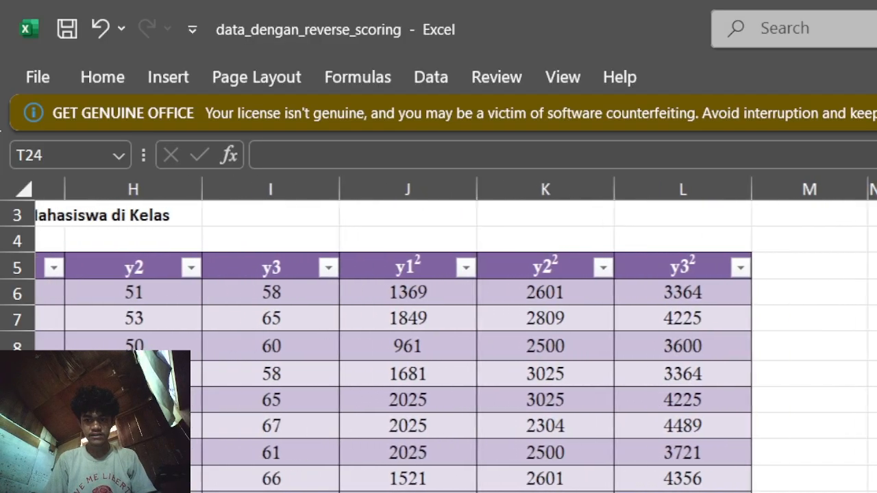
Look through the manual ANOVA calculation, from the group sums of squares to the degrees of freedom and variances
{"action": "scroll", "coordinate": [451, 335], "scroll_direction": "left", "scroll_amount": 8}
{"action": "scroll", "coordinate": [450, 334], "scroll_direction": "down", "scroll_amount": 3}
{"action": "scroll", "coordinate": [450, 334], "scroll_direction": "down", "scroll_amount": 9}
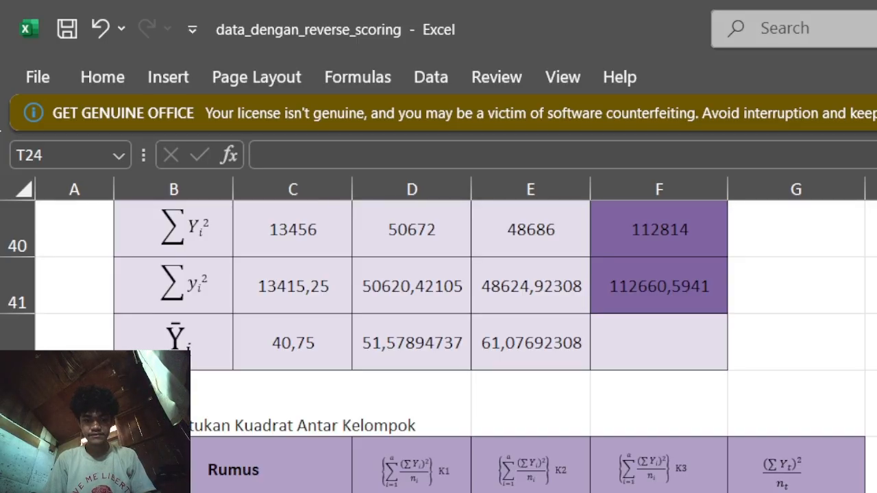
{"action": "scroll", "coordinate": [451, 335], "scroll_direction": "down", "scroll_amount": 6}
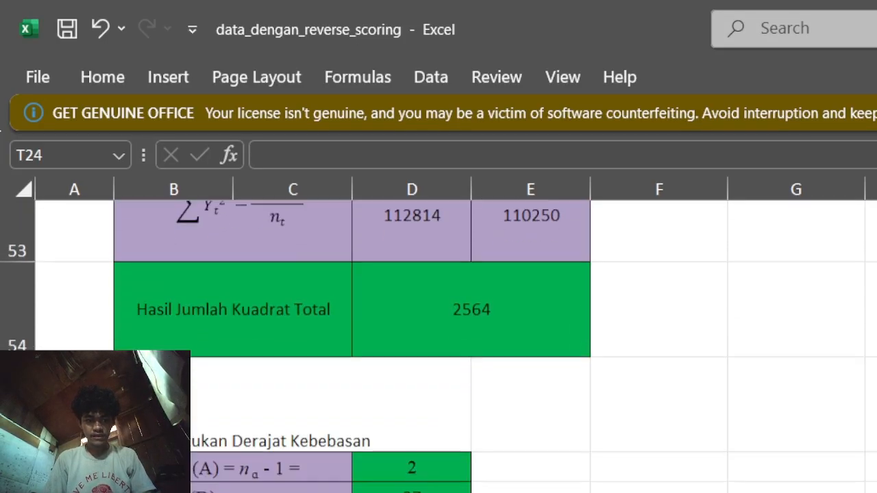
{"action": "scroll", "coordinate": [451, 334], "scroll_direction": "up", "scroll_amount": 2}
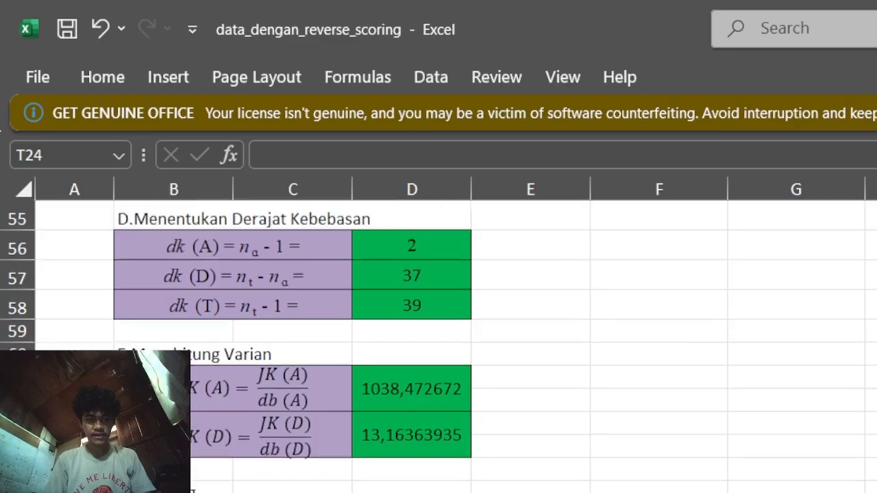
{"action": "scroll", "coordinate": [451, 334], "scroll_direction": "up", "scroll_amount": 18}
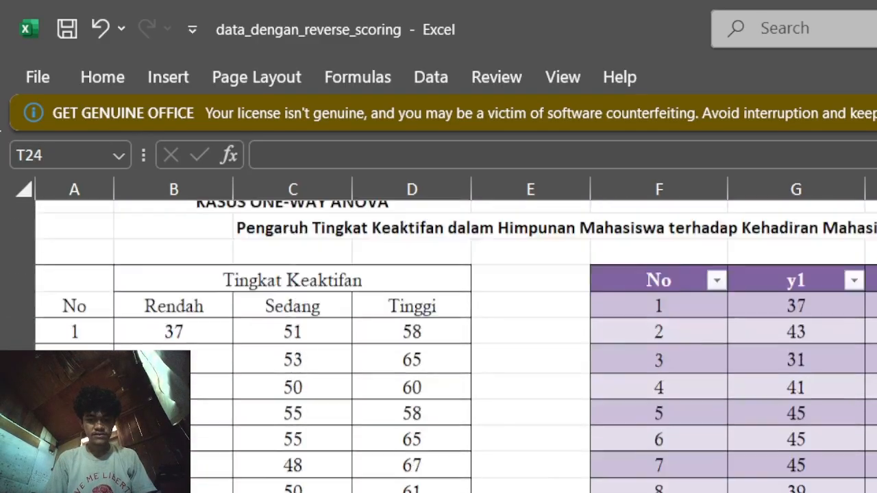
Review the Anova: Single Factor SUMMARY and ANOVA tables on the calculation sheet, and select the empty cell U35
{"action": "scroll", "coordinate": [450, 335], "scroll_direction": "right", "scroll_amount": 3}
{"action": "scroll", "coordinate": [451, 334], "scroll_direction": "right", "scroll_amount": 4}
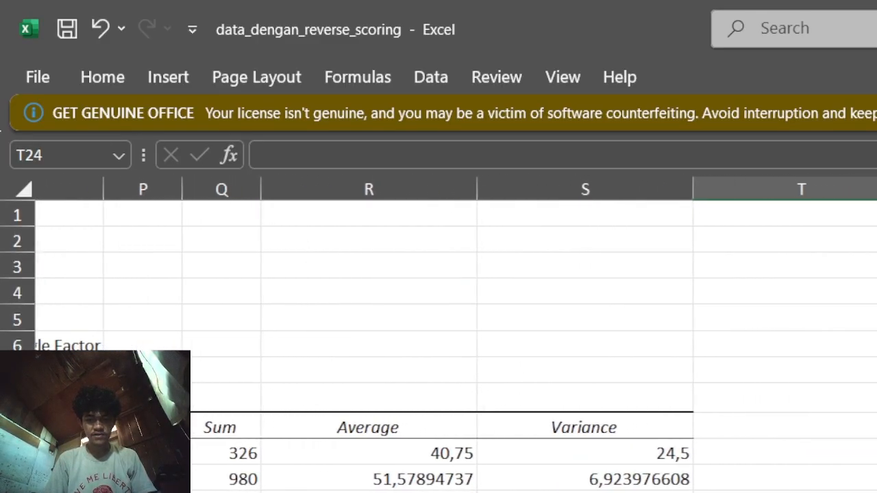
{"action": "scroll", "coordinate": [451, 335], "scroll_direction": "left", "scroll_amount": 1}
{"action": "scroll", "coordinate": [451, 335], "scroll_direction": "down", "scroll_amount": 5}
{"action": "scroll", "coordinate": [451, 334], "scroll_direction": "down", "scroll_amount": 1}
{"action": "scroll", "coordinate": [451, 334], "scroll_direction": "up", "scroll_amount": 3}
{"action": "scroll", "coordinate": [451, 334], "scroll_direction": "left", "scroll_amount": 1}
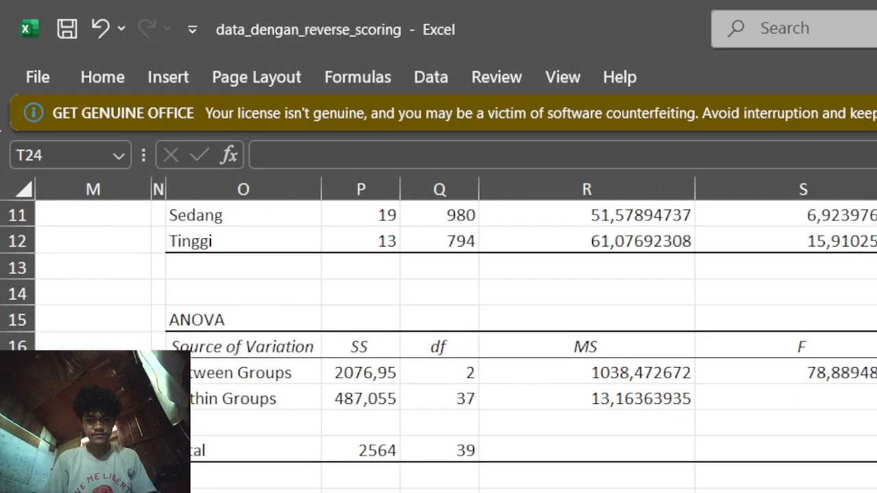
{"action": "left_click", "coordinate": [873, 490]}
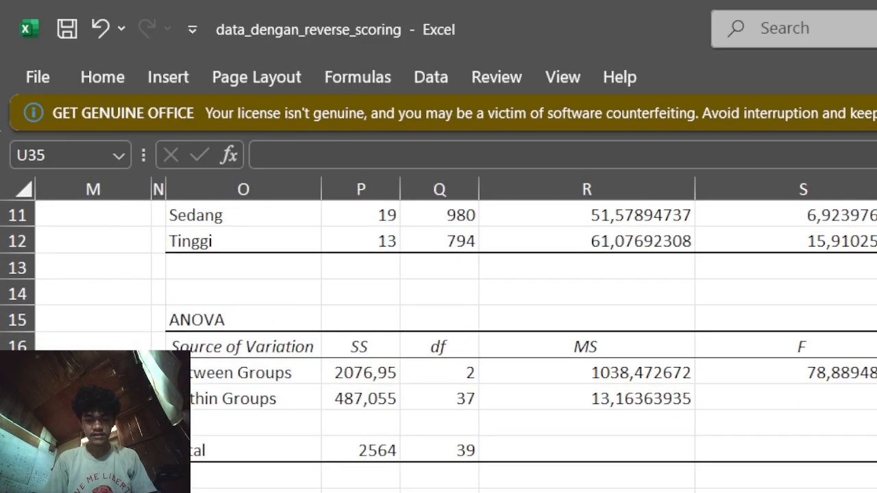